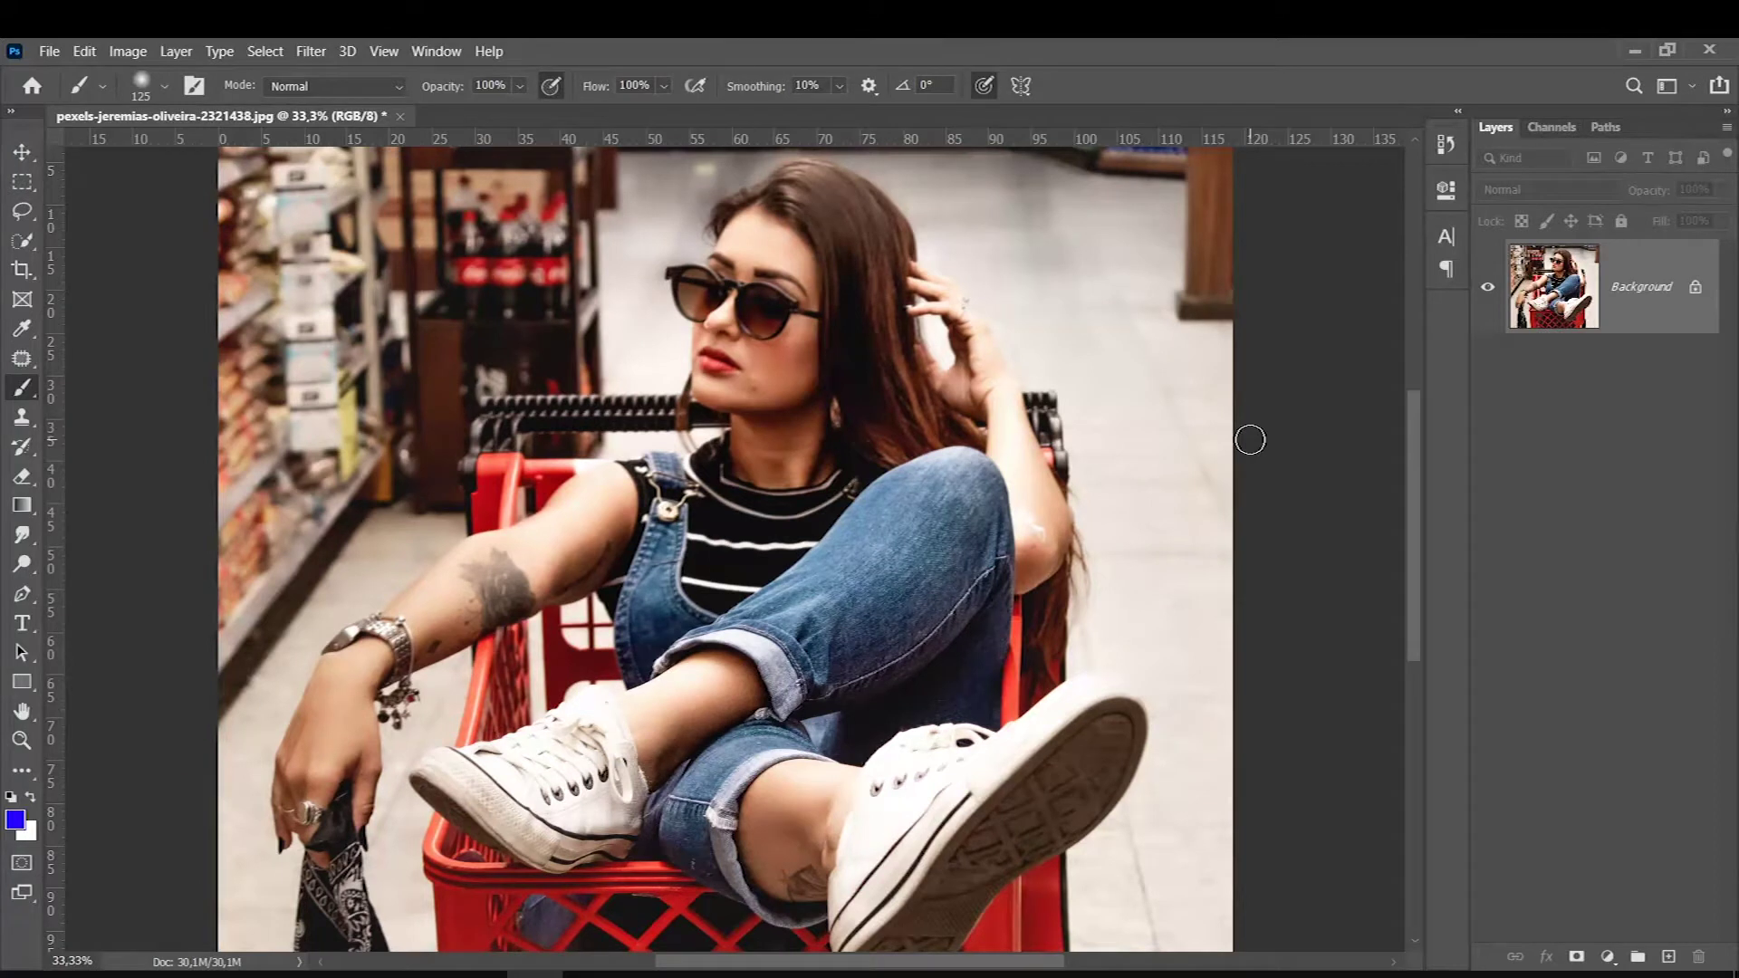
Zoom to 100% and pan over the sneaker, tattooed arm, chest and sunglassed face.
{"action": "scroll", "coordinate": [1216, 500], "scroll_direction": "up", "scroll_amount": 2}
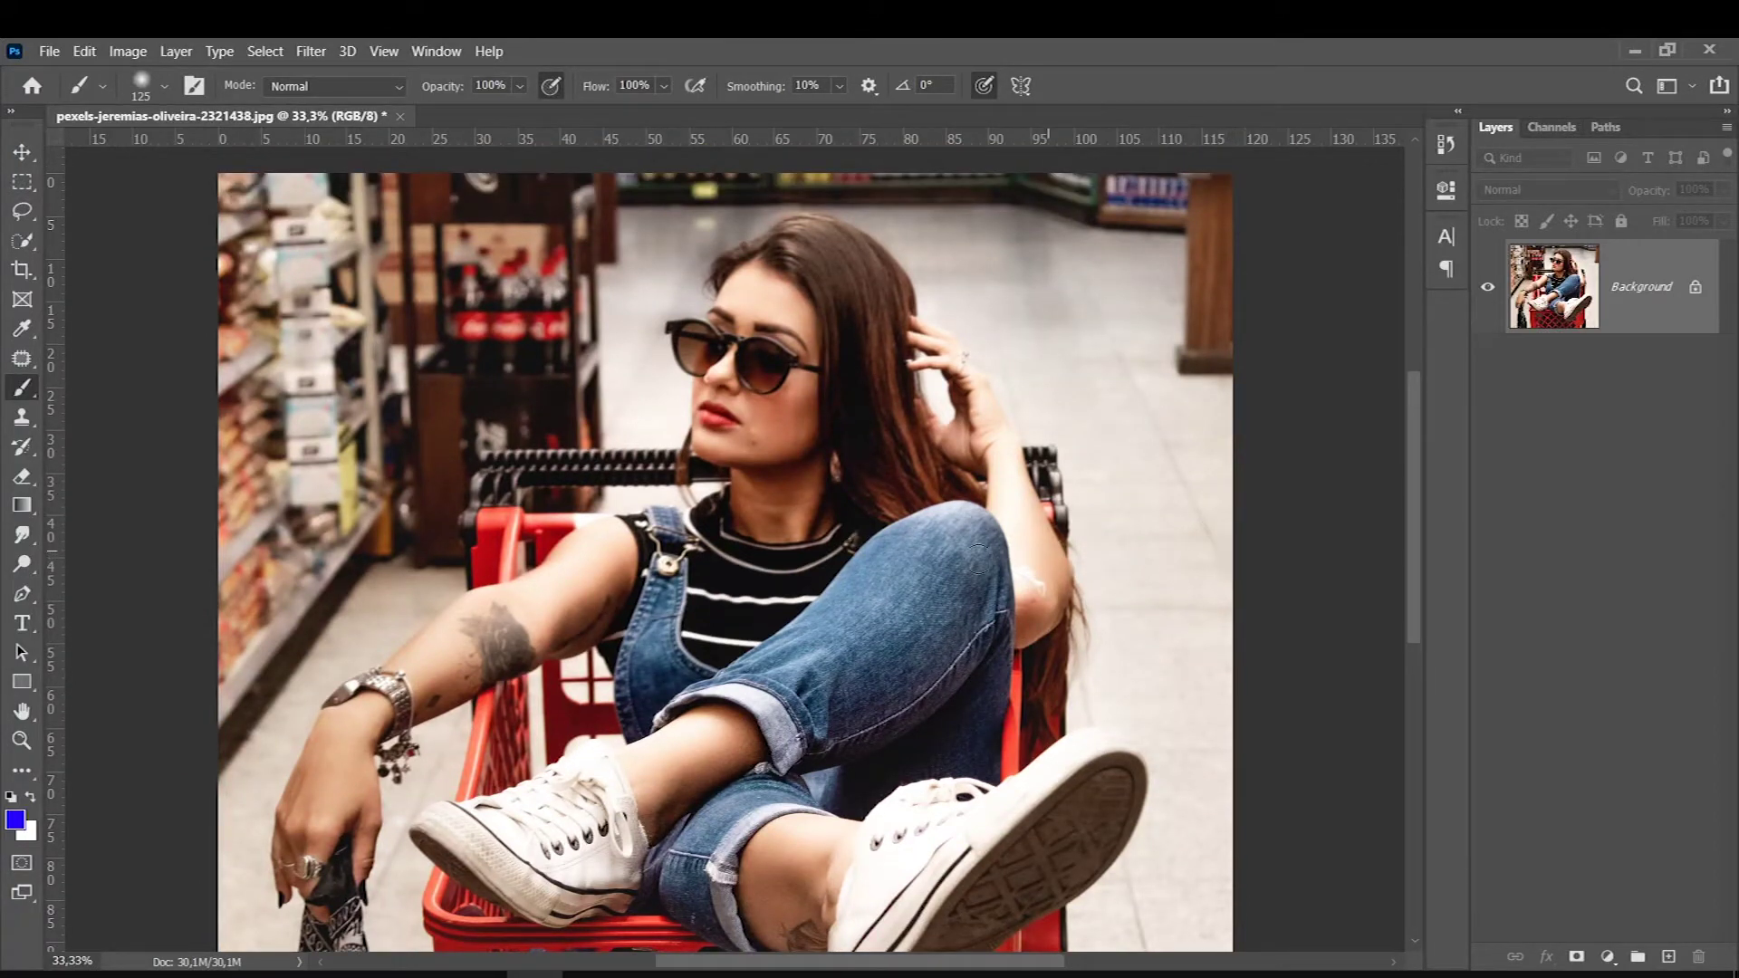
{"action": "key", "text": "ctrl+plus"}
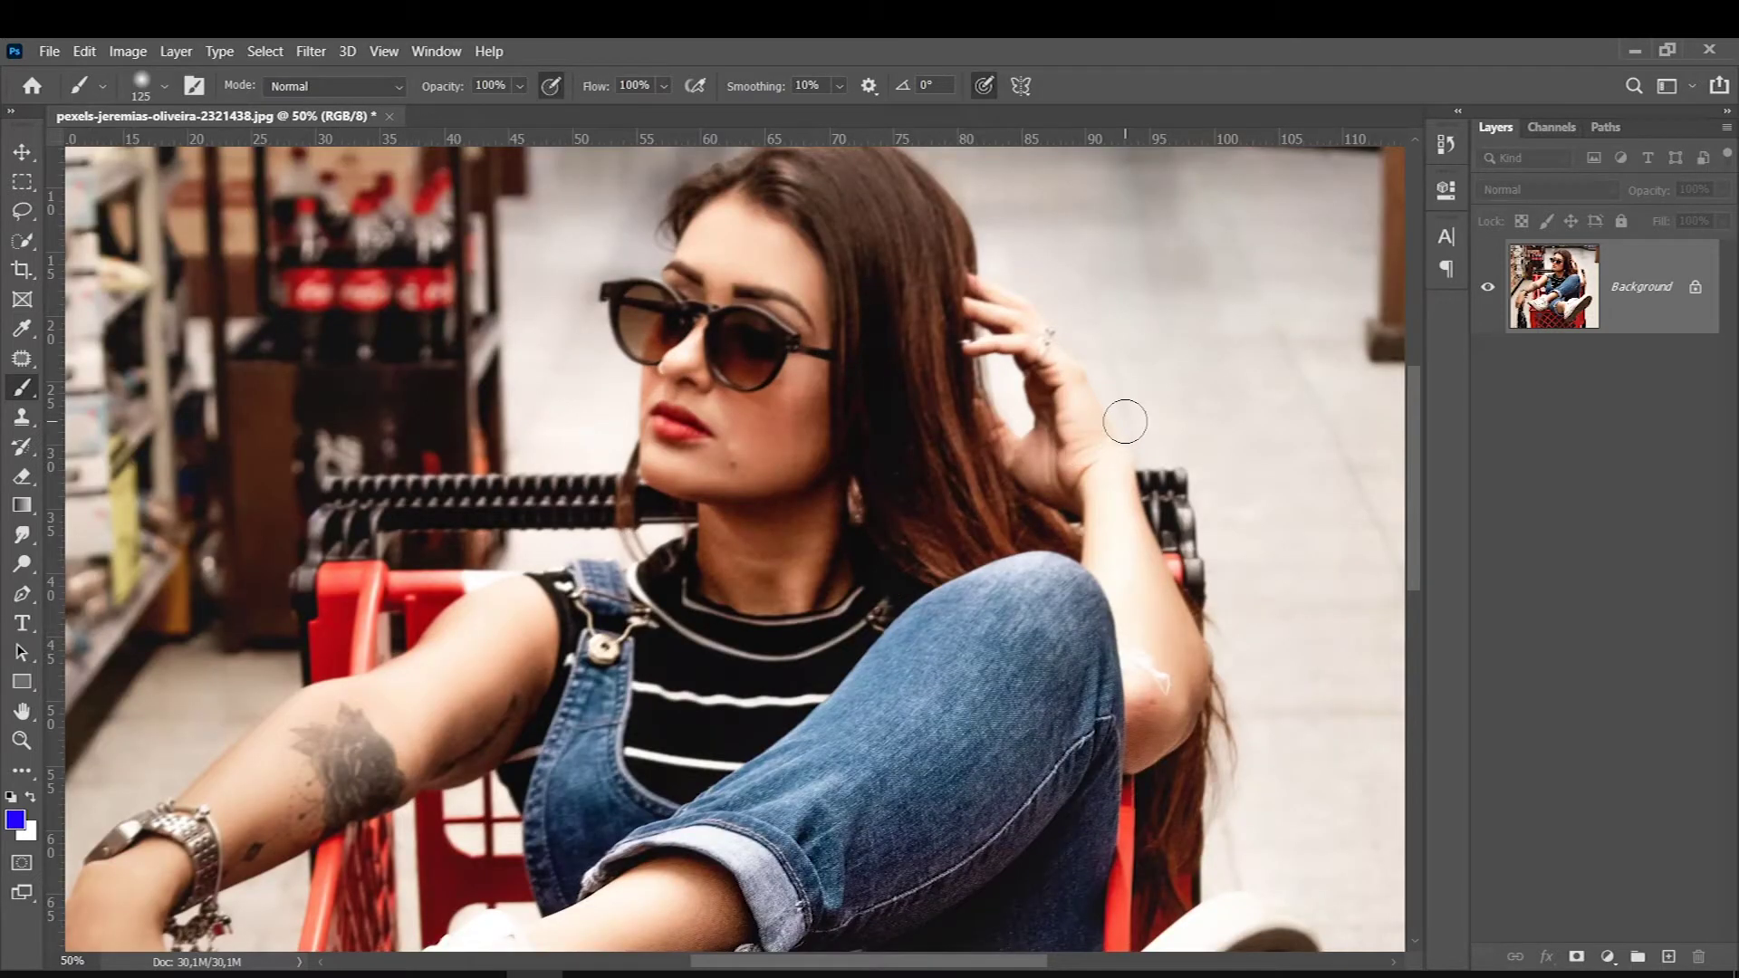
{"action": "scroll", "coordinate": [1125, 421], "scroll_direction": "up", "scroll_amount": 3}
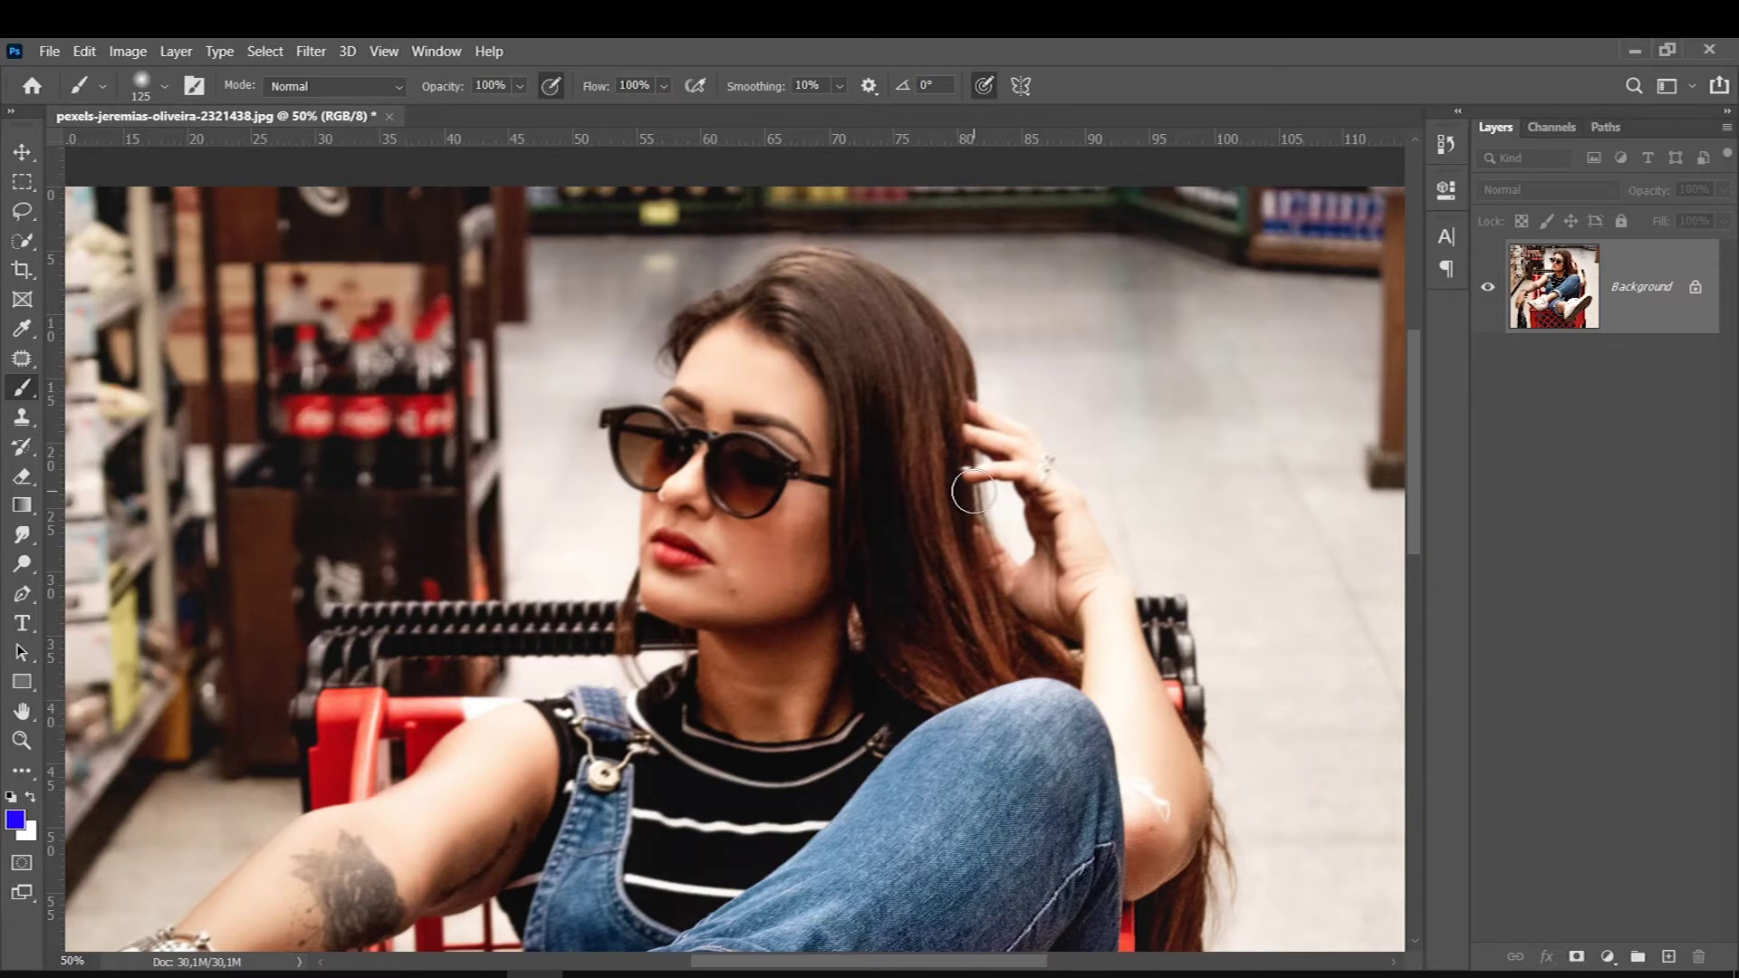
{"action": "scroll", "coordinate": [1148, 492], "scroll_direction": "down", "scroll_amount": 10}
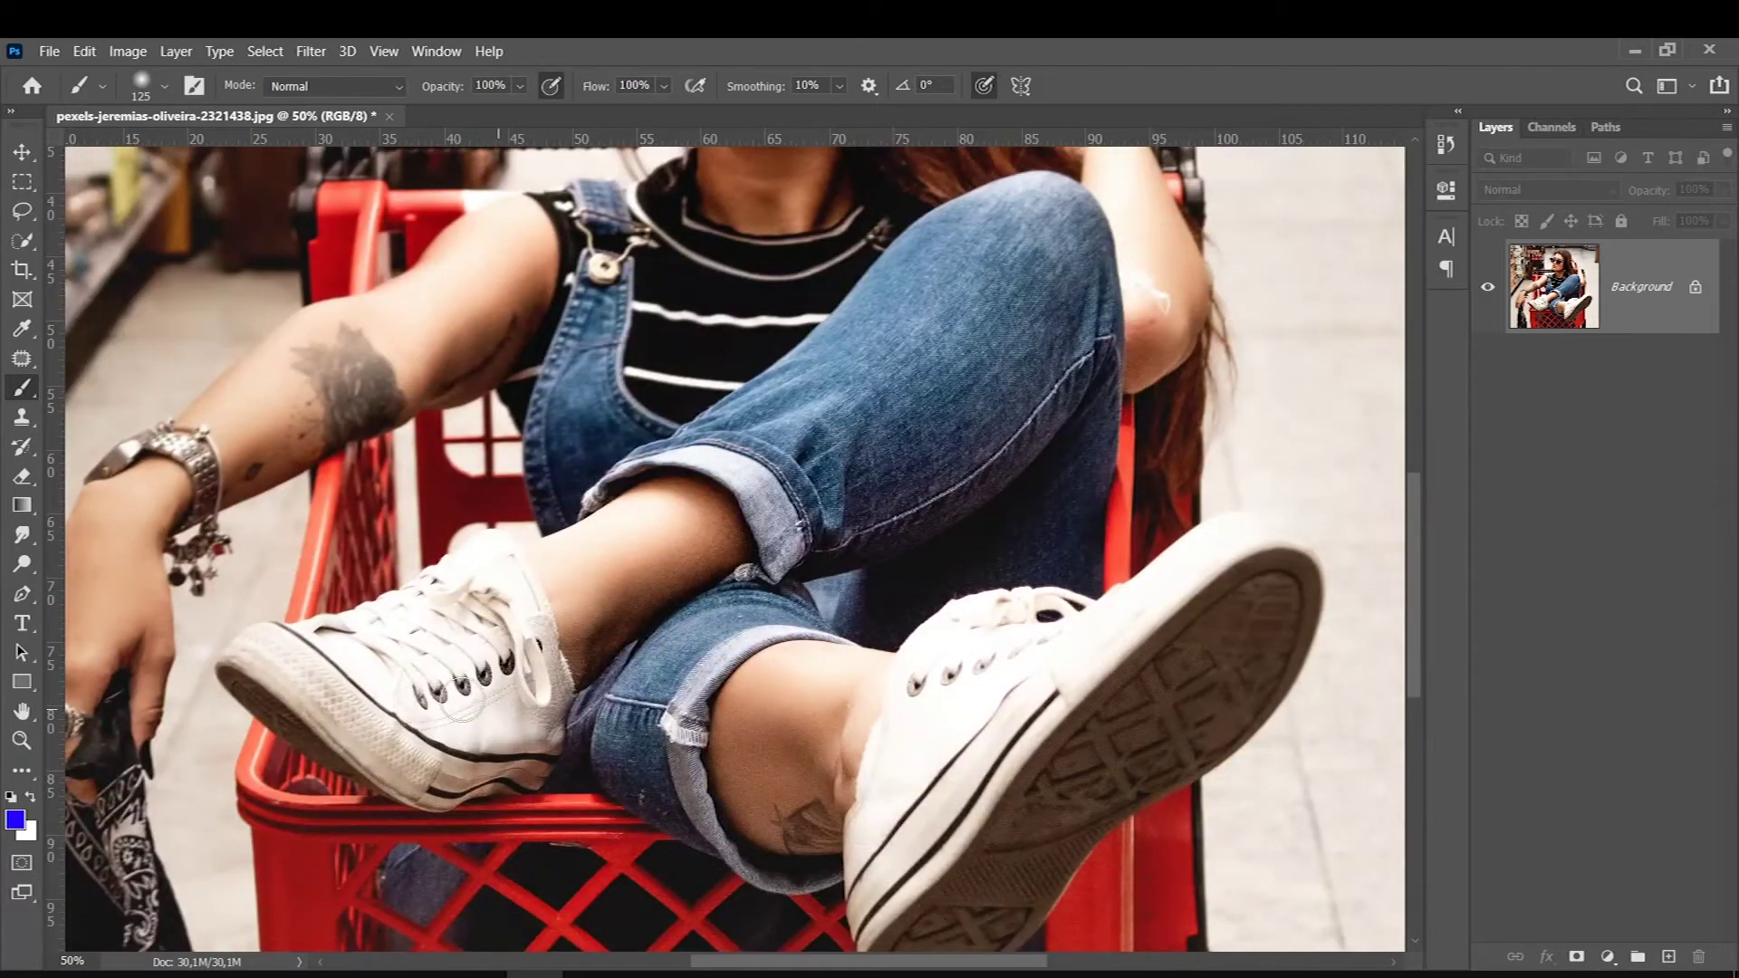
{"action": "scroll", "coordinate": [462, 702], "scroll_direction": "up", "scroll_amount": 1}
{"action": "scroll", "coordinate": [462, 702], "scroll_direction": "up", "scroll_amount": 2}
{"action": "left_click_drag", "start_coordinate": [785, 754], "coordinate": [1029, 563]}
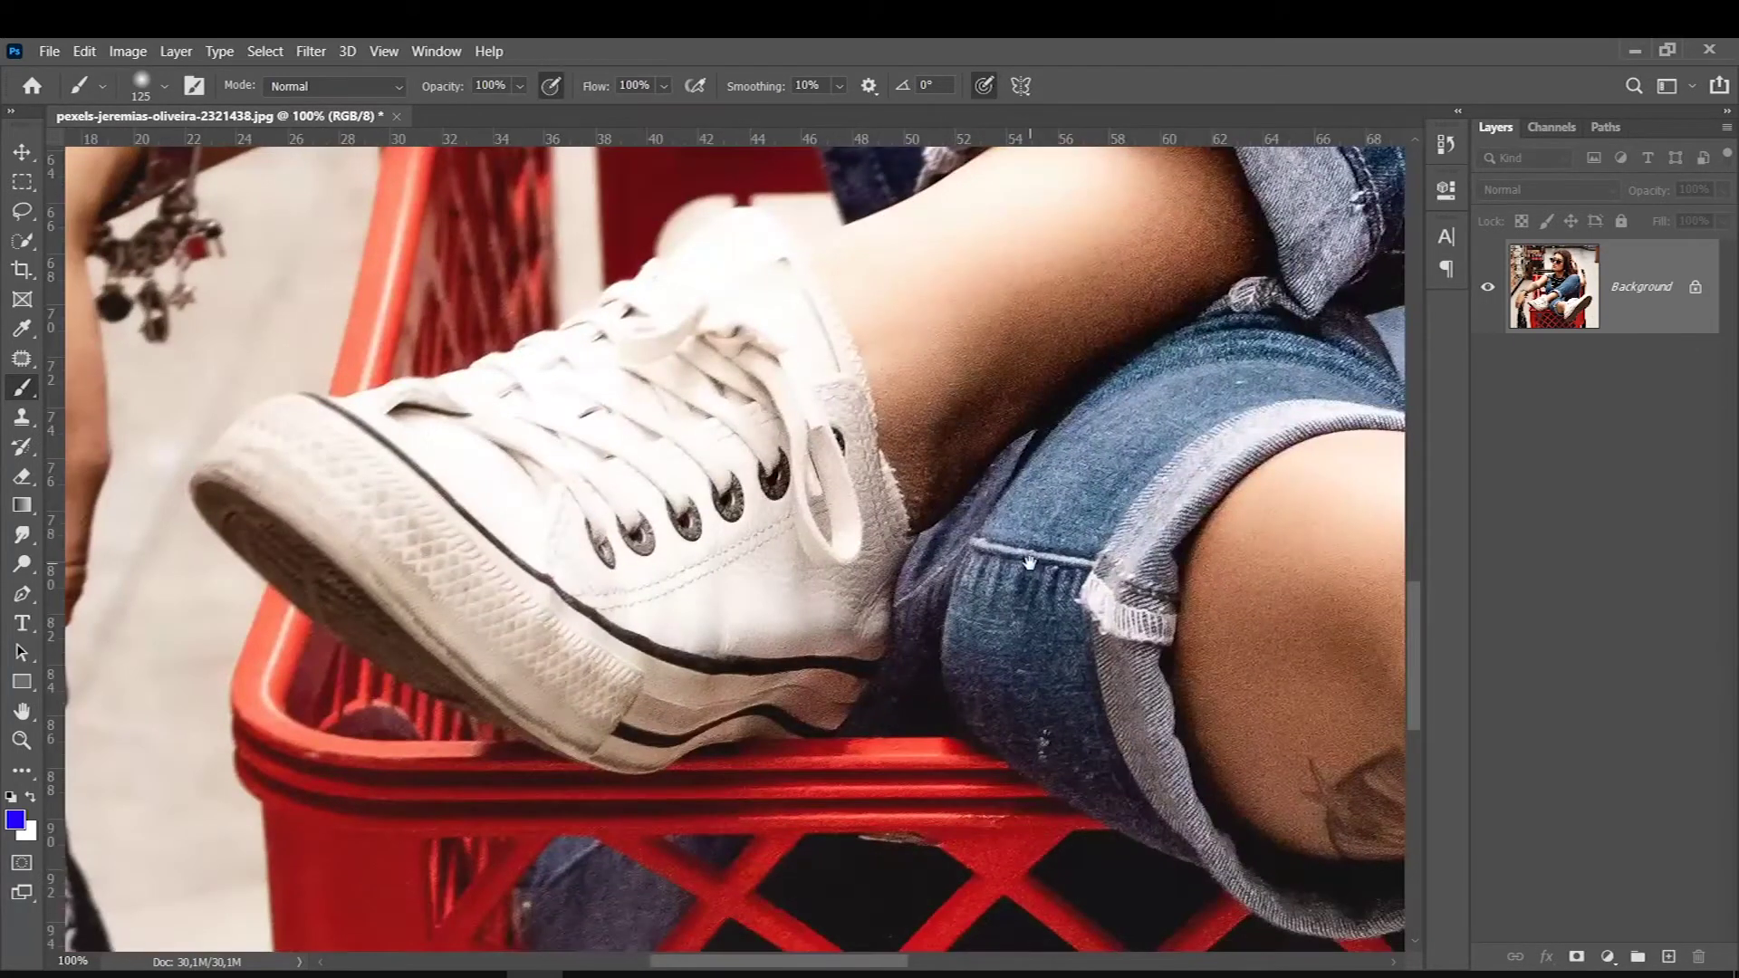
{"action": "left_click_drag", "start_coordinate": [900, 384], "coordinate": [870, 574]}
{"action": "mouse_move", "coordinate": [1082, 297]}
{"action": "left_mouse_down"}
{"action": "mouse_move", "coordinate": [1009, 438]}
{"action": "mouse_move", "coordinate": [947, 787]}
{"action": "left_mouse_up"}
{"action": "left_click_drag", "start_coordinate": [1052, 233], "coordinate": [865, 586]}
{"action": "left_click_drag", "start_coordinate": [873, 652], "coordinate": [730, 834]}
{"action": "left_click_drag", "start_coordinate": [951, 594], "coordinate": [931, 679]}
{"action": "mouse_move", "coordinate": [1012, 548]}
{"action": "left_mouse_down"}
{"action": "mouse_move", "coordinate": [970, 681]}
{"action": "mouse_move", "coordinate": [997, 640]}
{"action": "left_mouse_up"}
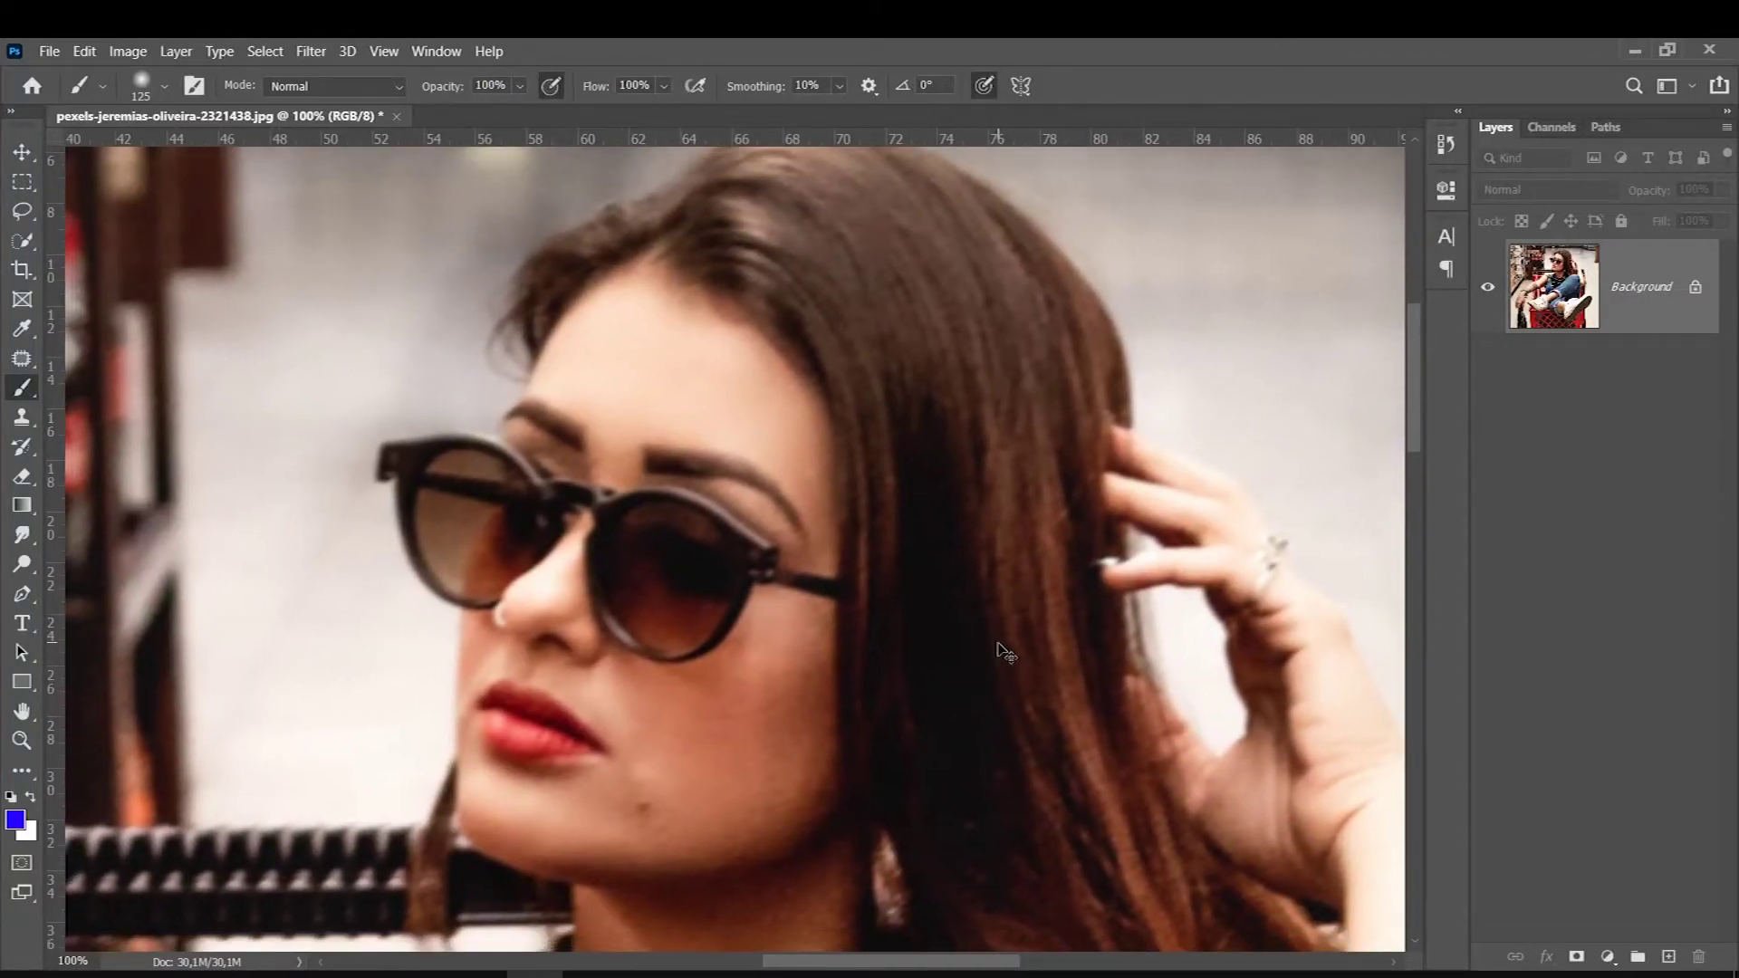
Zoom back out over the scene and duplicate the Background into Layer 1.
{"action": "key", "text": "ctrl+minus"}
{"action": "key", "text": "ctrl+minus"}
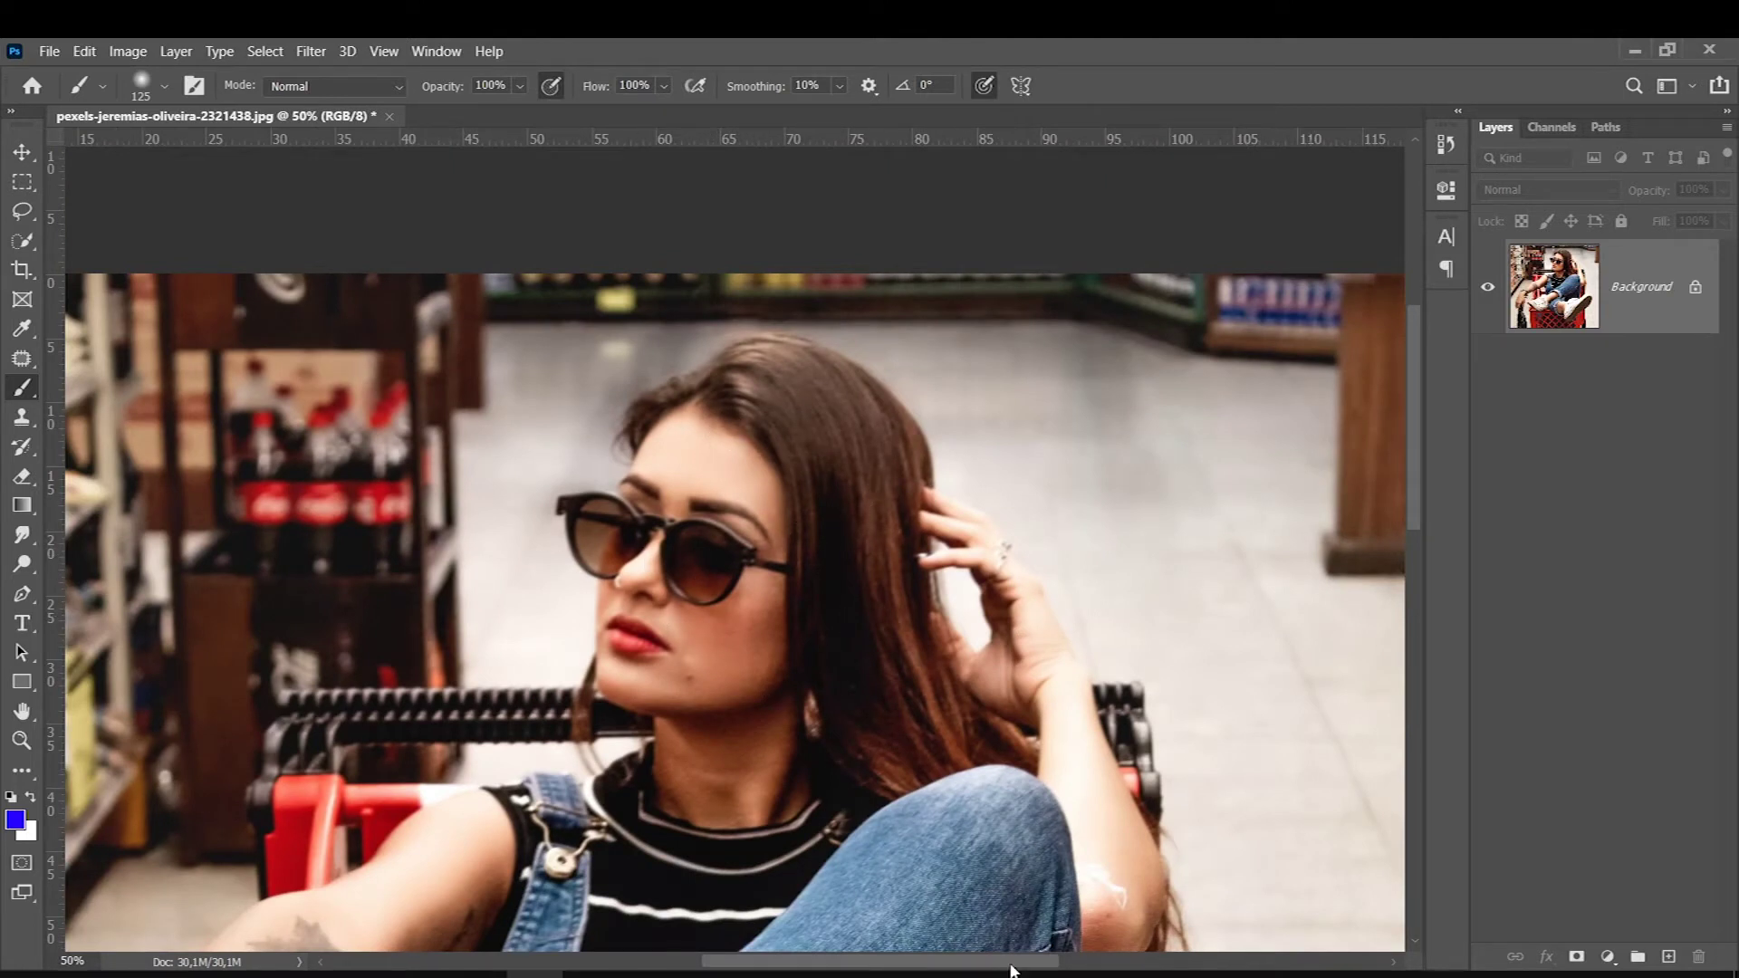
{"action": "left_click_drag", "start_coordinate": [990, 969], "coordinate": [930, 944]}
{"action": "key", "text": "ctrl+z"}
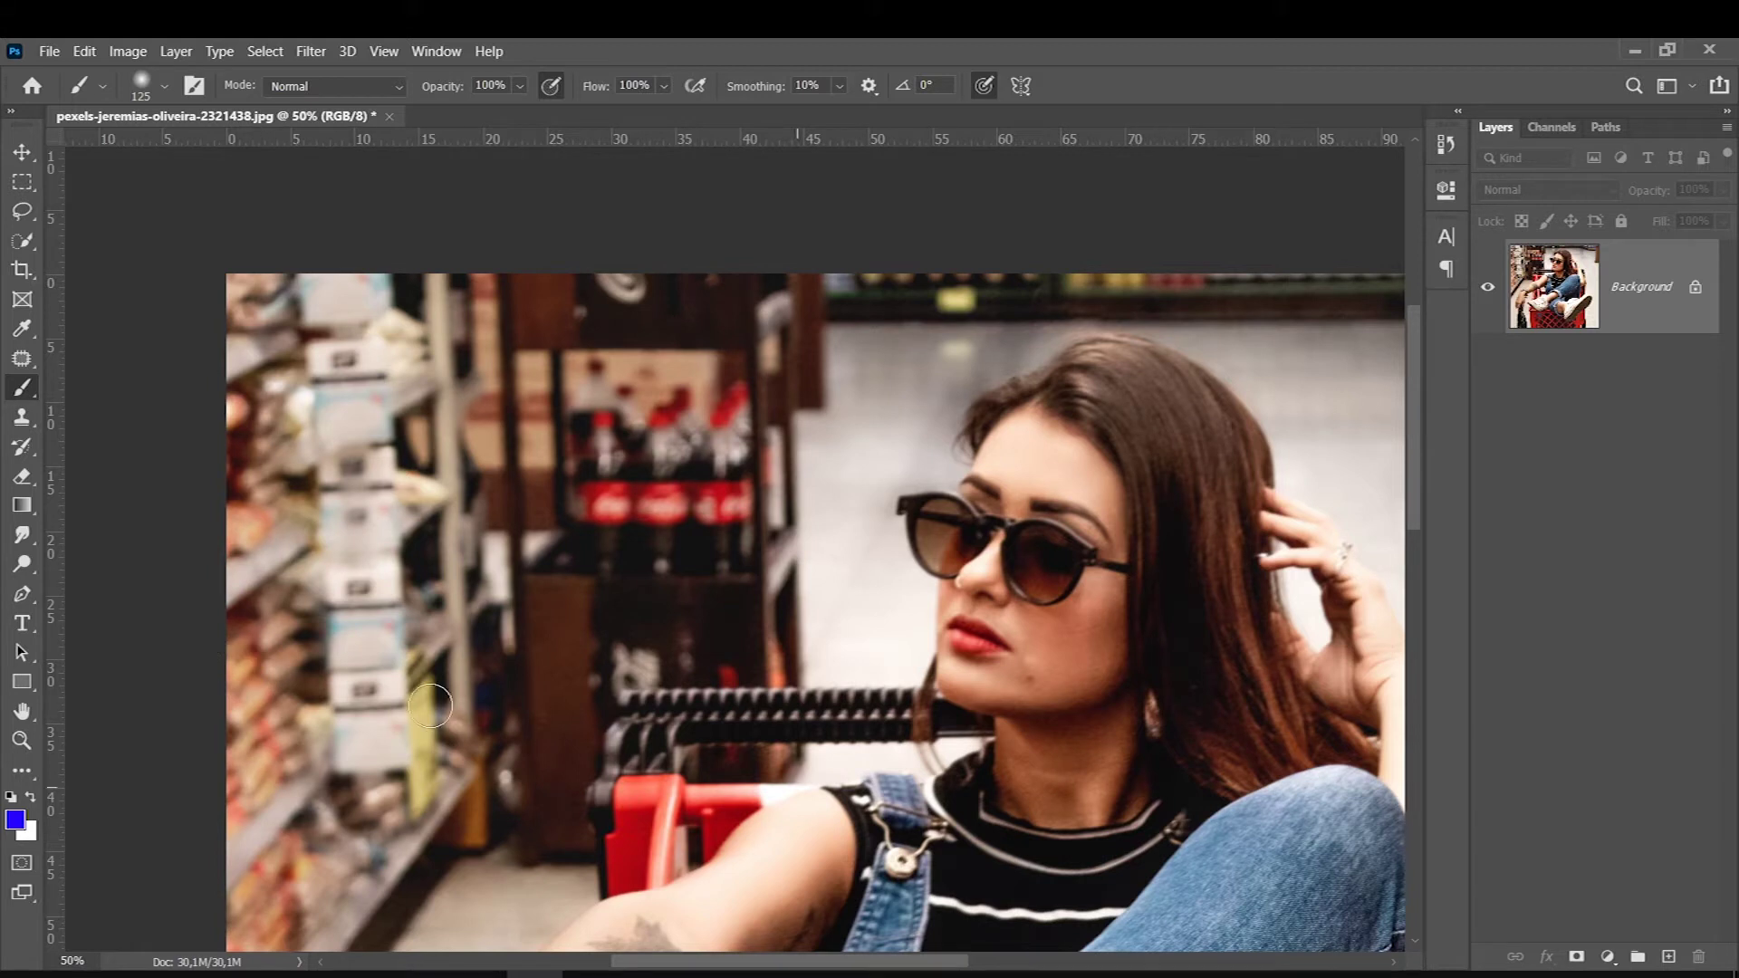
{"action": "left_click_drag", "start_coordinate": [872, 962], "coordinate": [992, 961]}
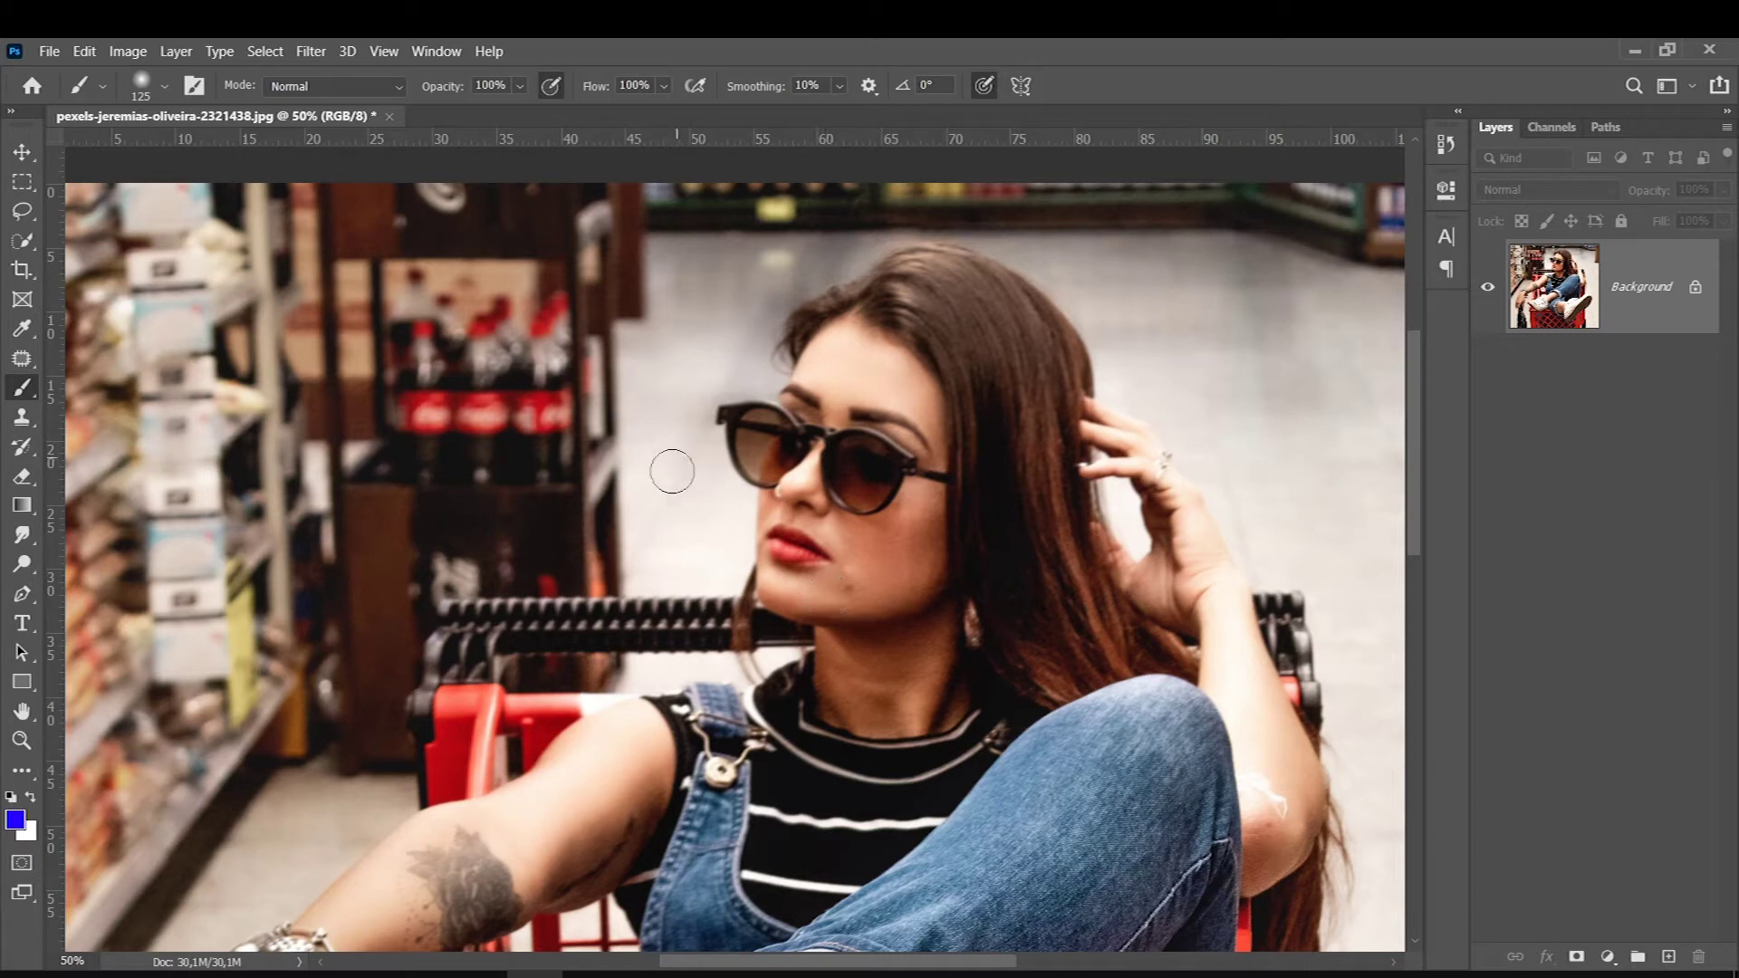
{"action": "scroll", "coordinate": [718, 516], "scroll_direction": "down", "scroll_amount": 3}
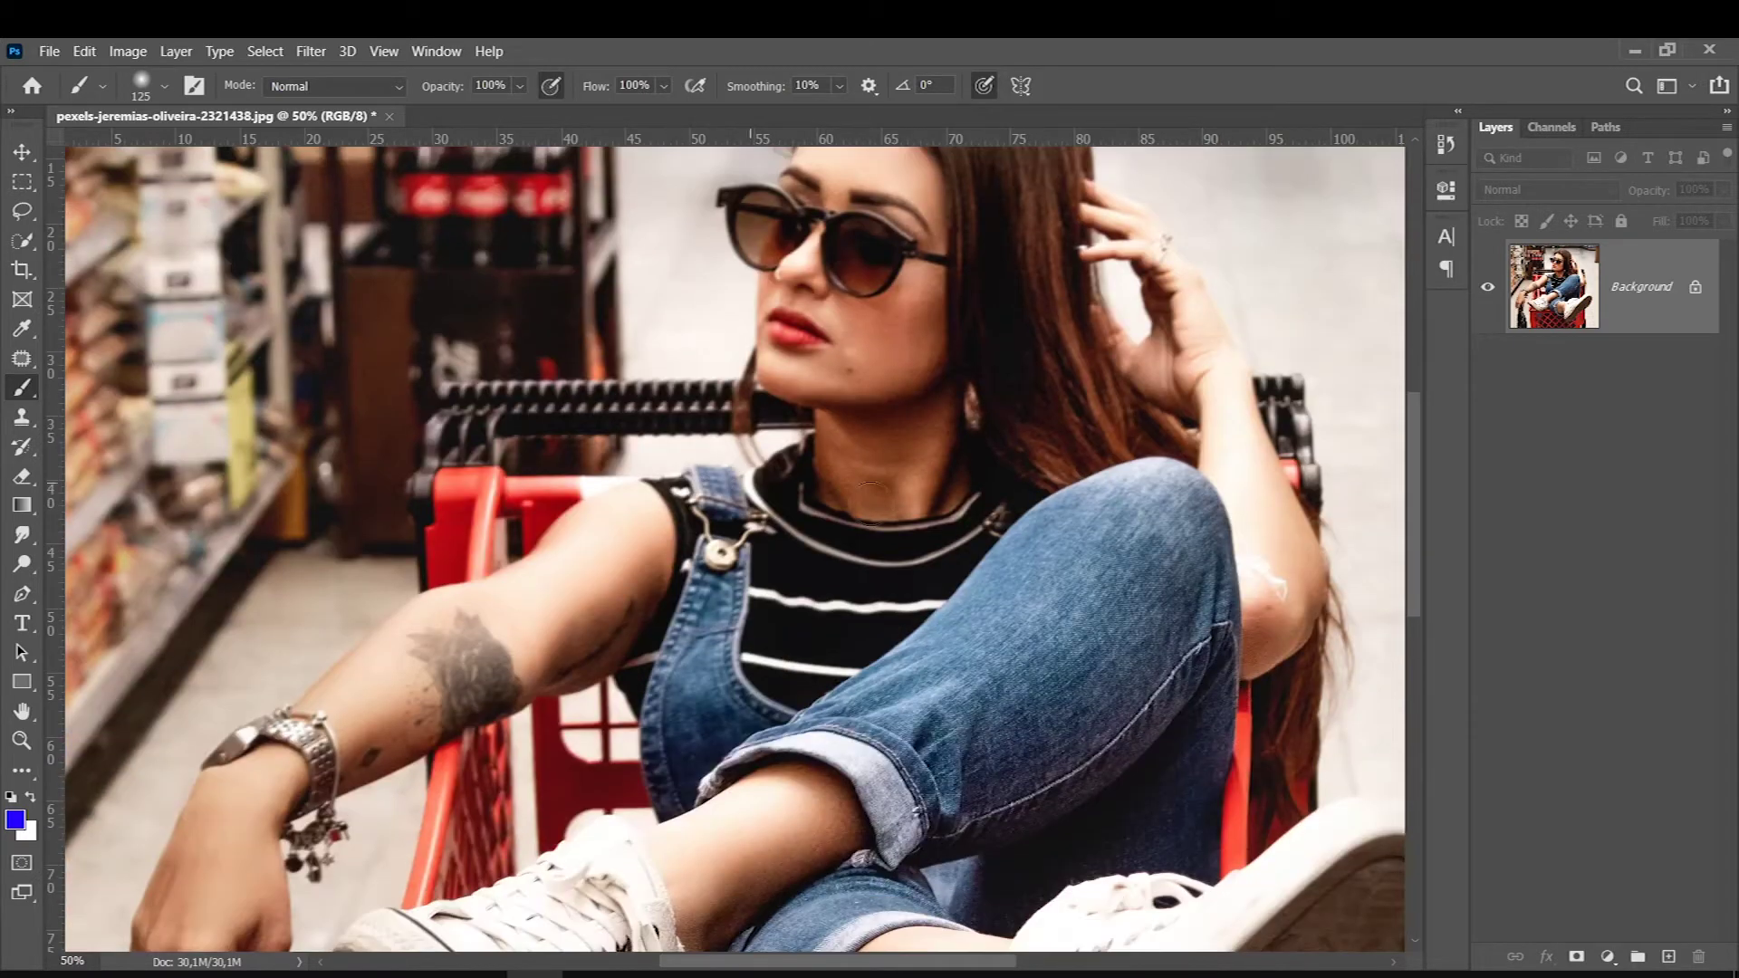
{"action": "scroll", "coordinate": [723, 431], "scroll_direction": "down", "scroll_amount": 2}
{"action": "scroll", "coordinate": [887, 428], "scroll_direction": "up", "scroll_amount": 1}
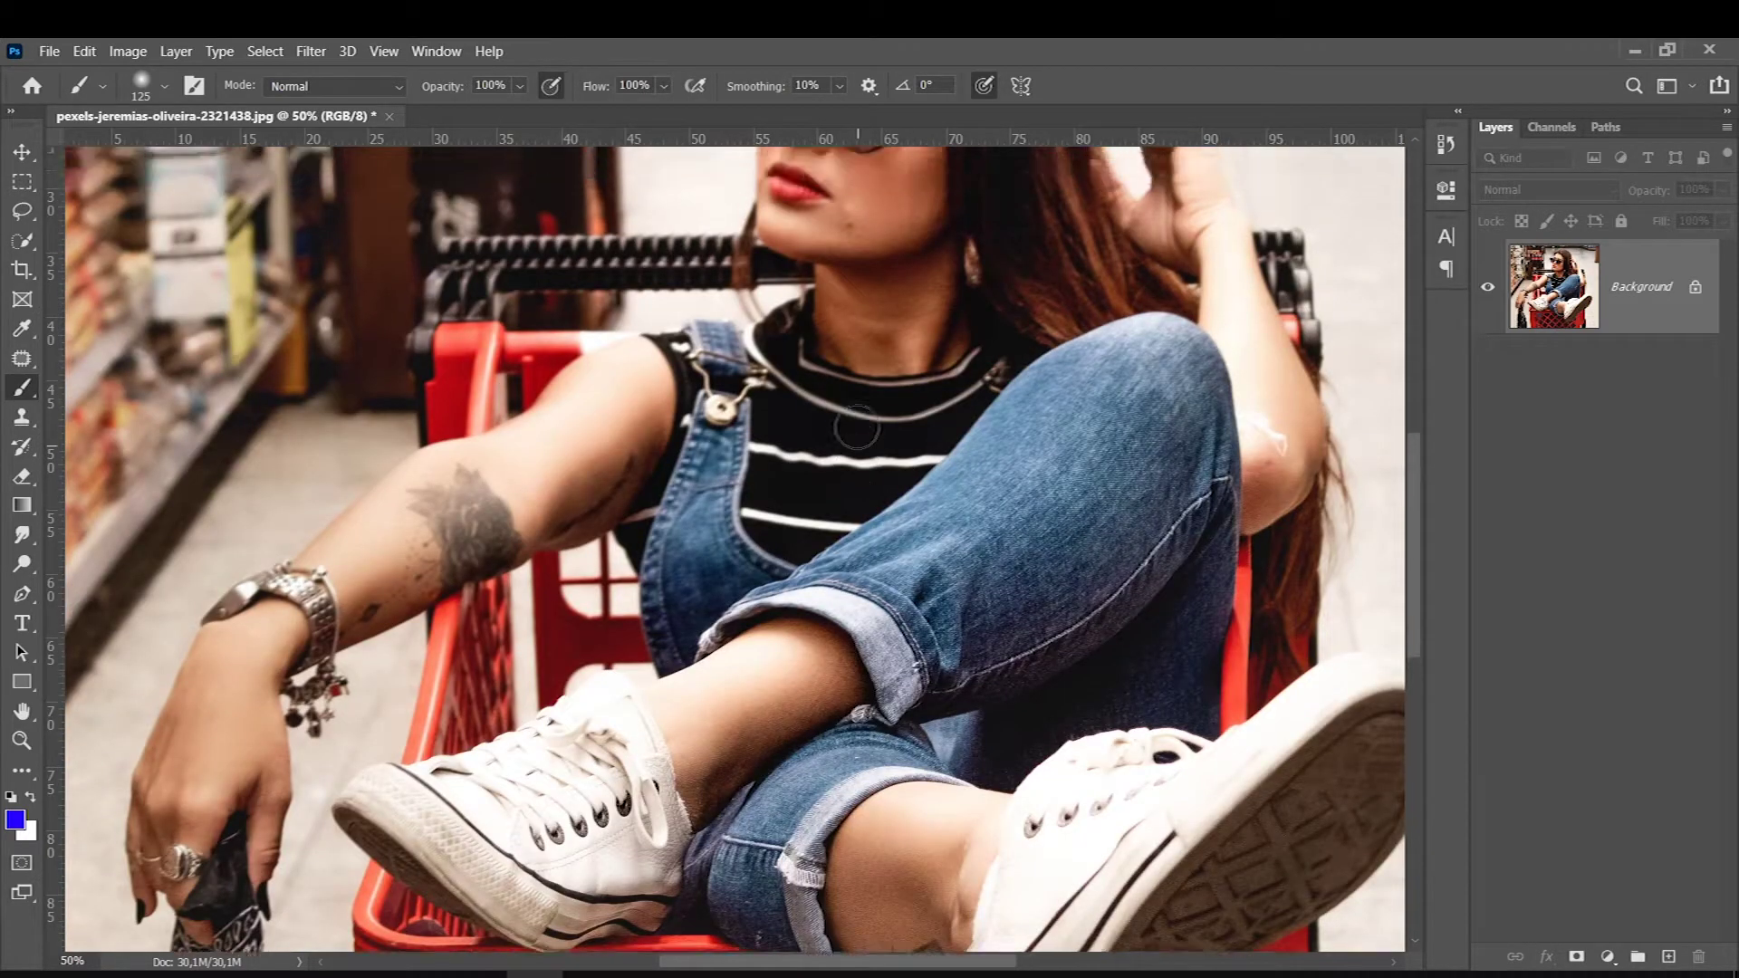
{"action": "scroll", "coordinate": [874, 427], "scroll_direction": "up", "scroll_amount": 2}
{"action": "scroll", "coordinate": [860, 426], "scroll_direction": "up", "scroll_amount": 1}
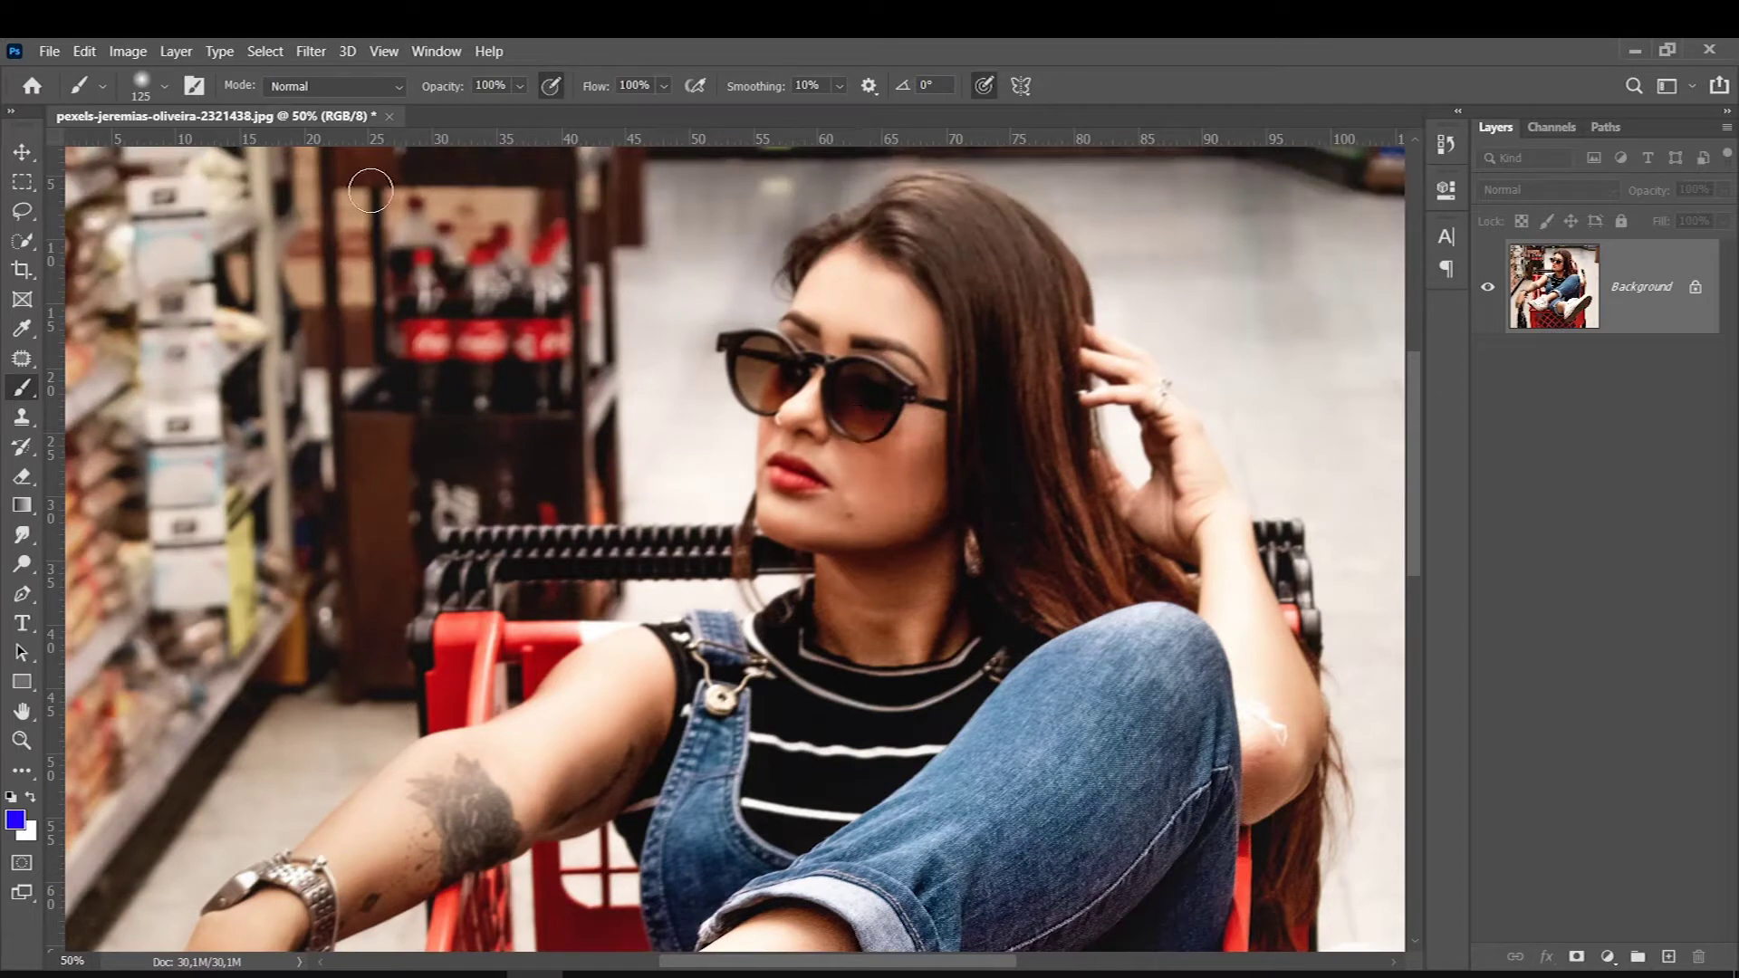
{"action": "key", "text": "ctrl+j"}
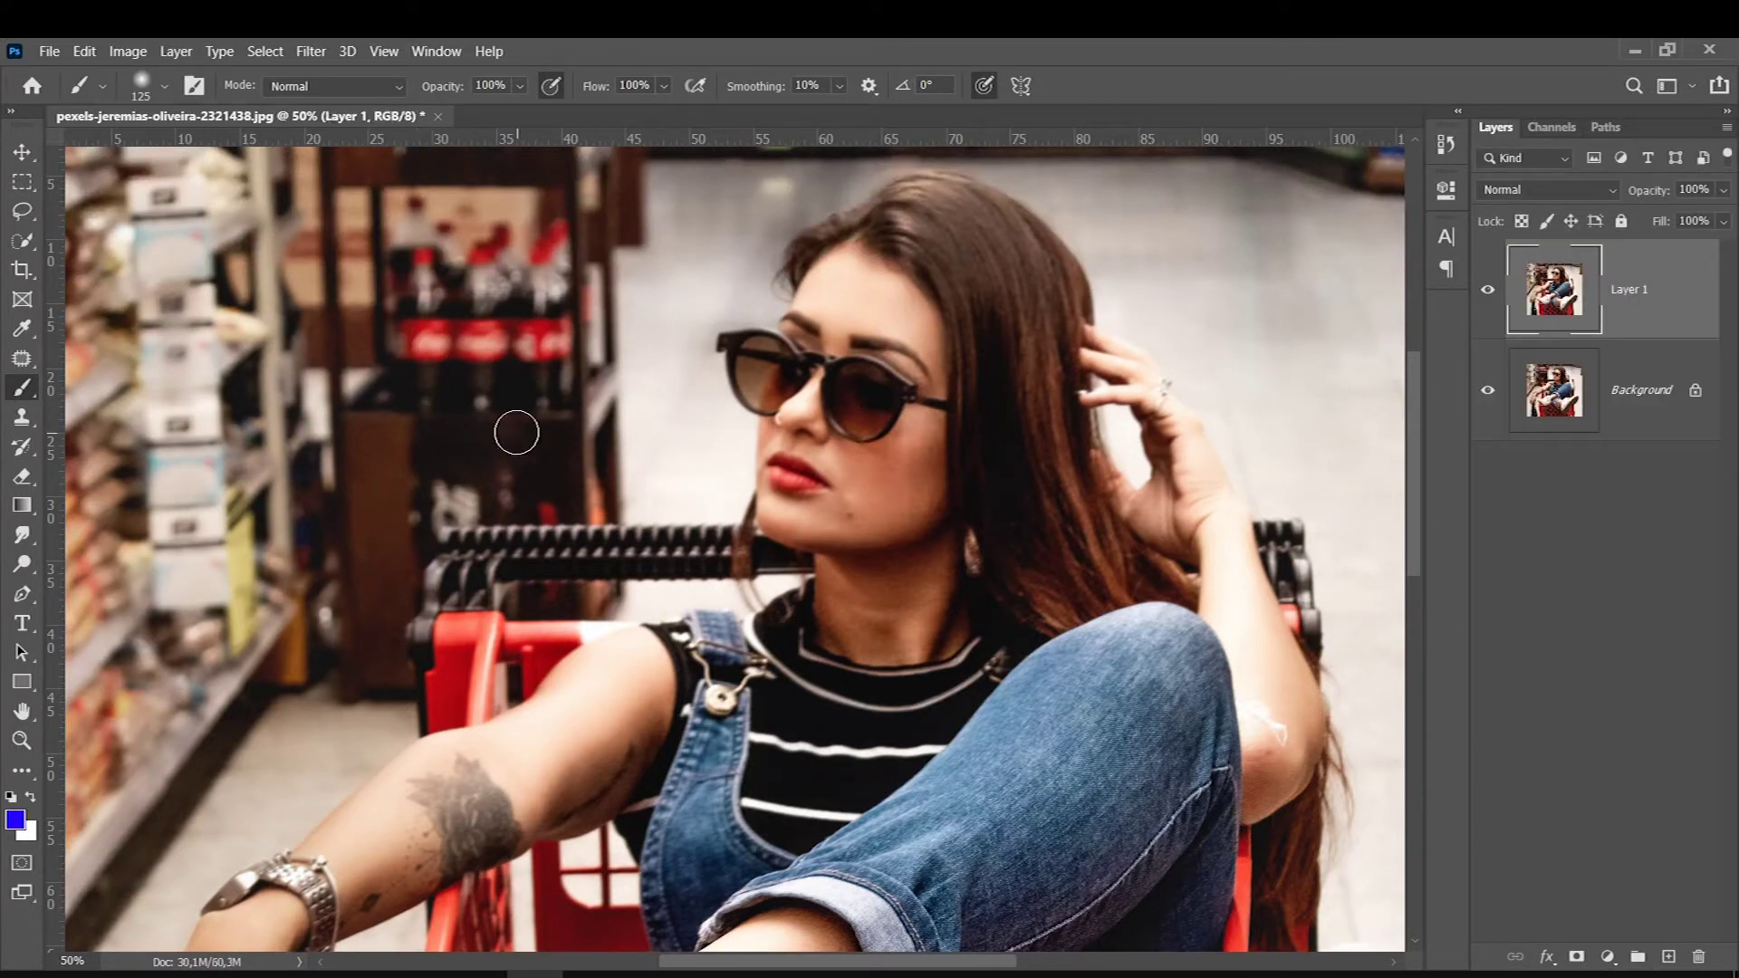
Try Smart Sharpen on Layer 1 at Amount 320%, Radius 0 and Reduce Noise 0%, then cancel.
{"action": "left_click", "coordinate": [311, 52]}
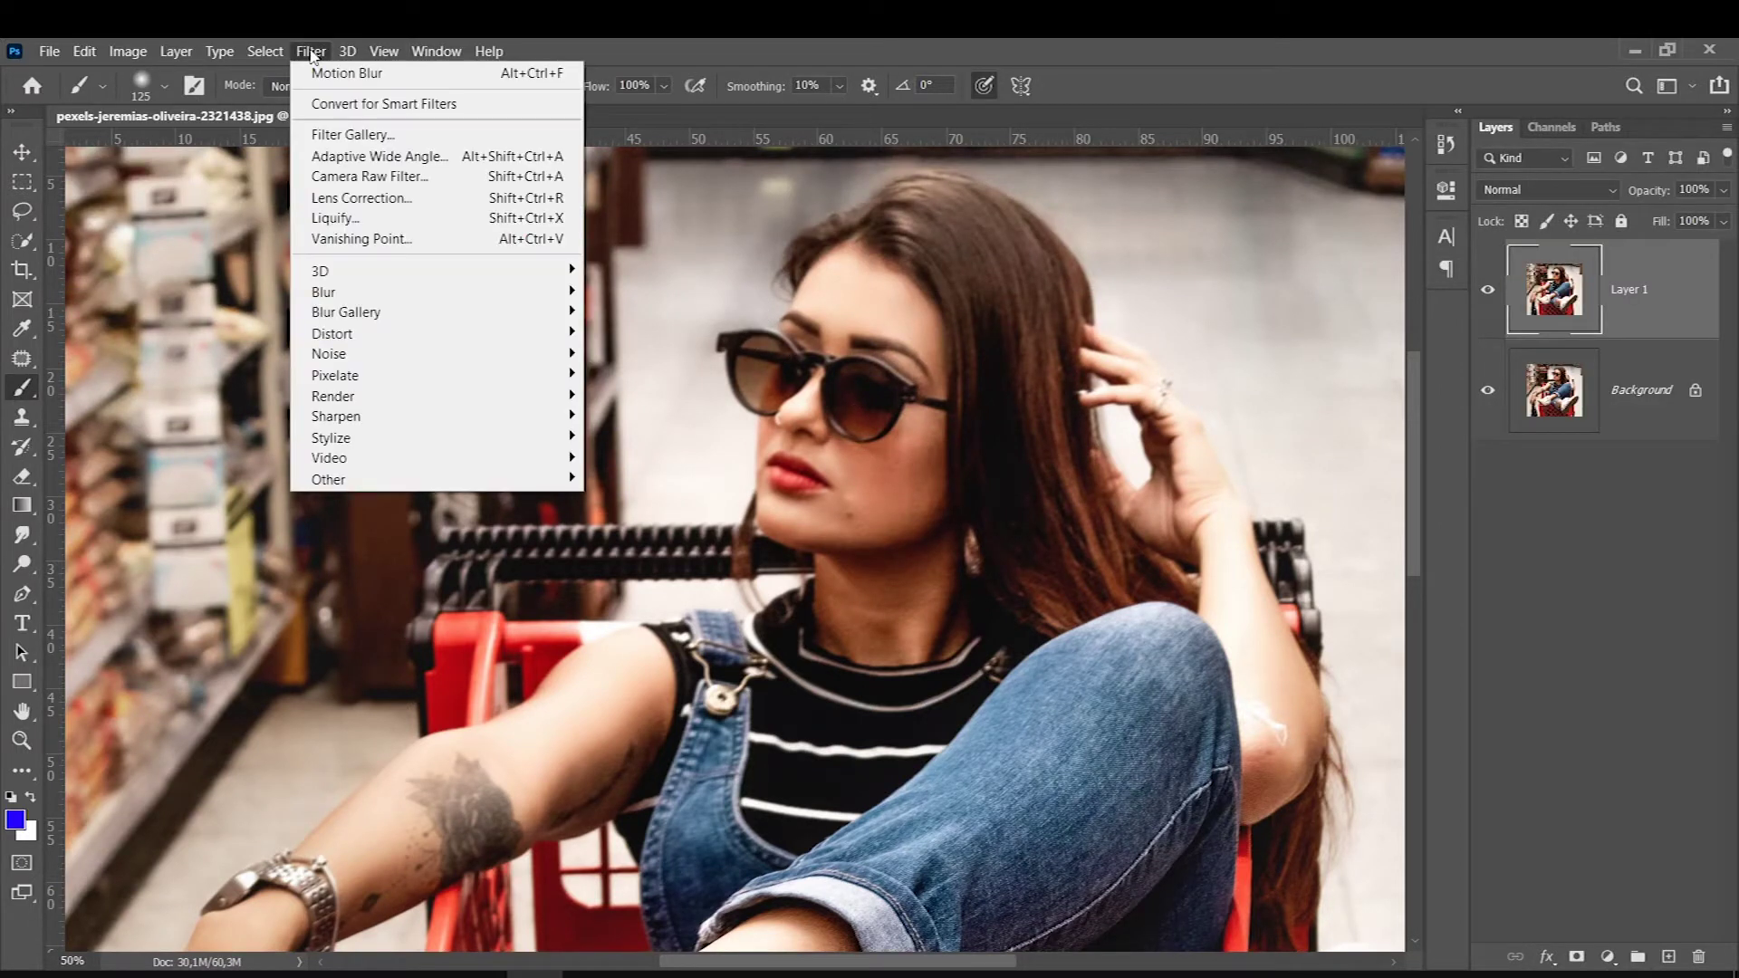
{"action": "mouse_move", "coordinate": [407, 416]}
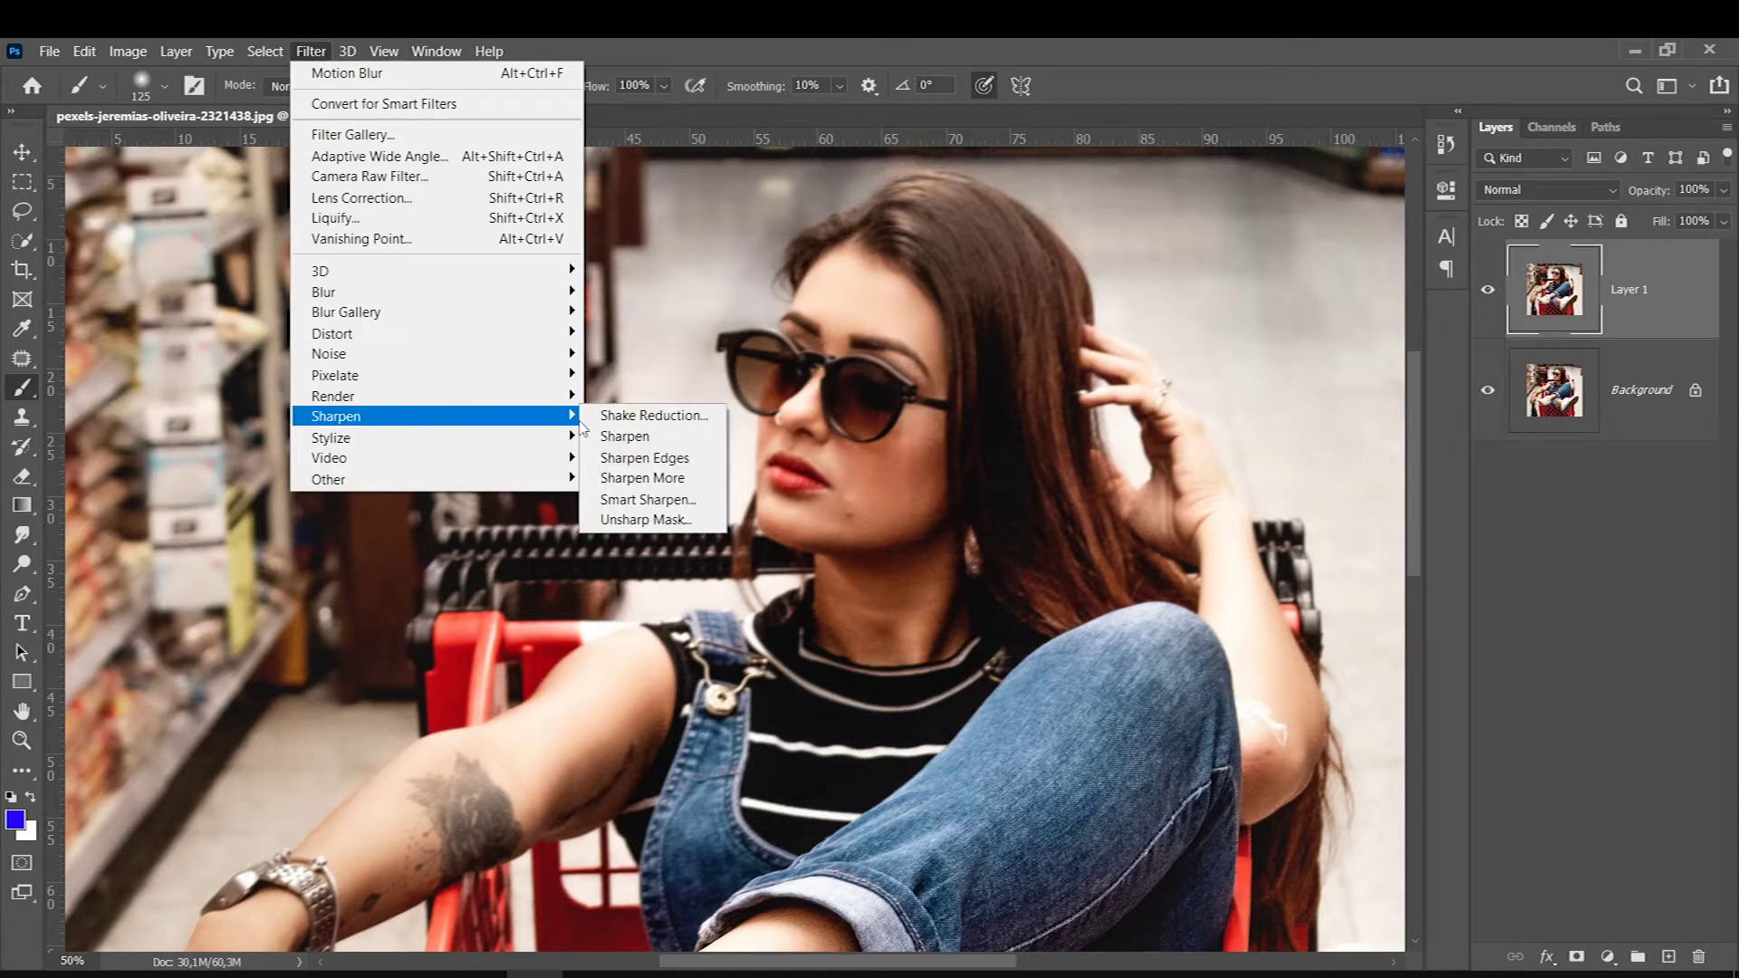
{"action": "left_click", "coordinate": [675, 504]}
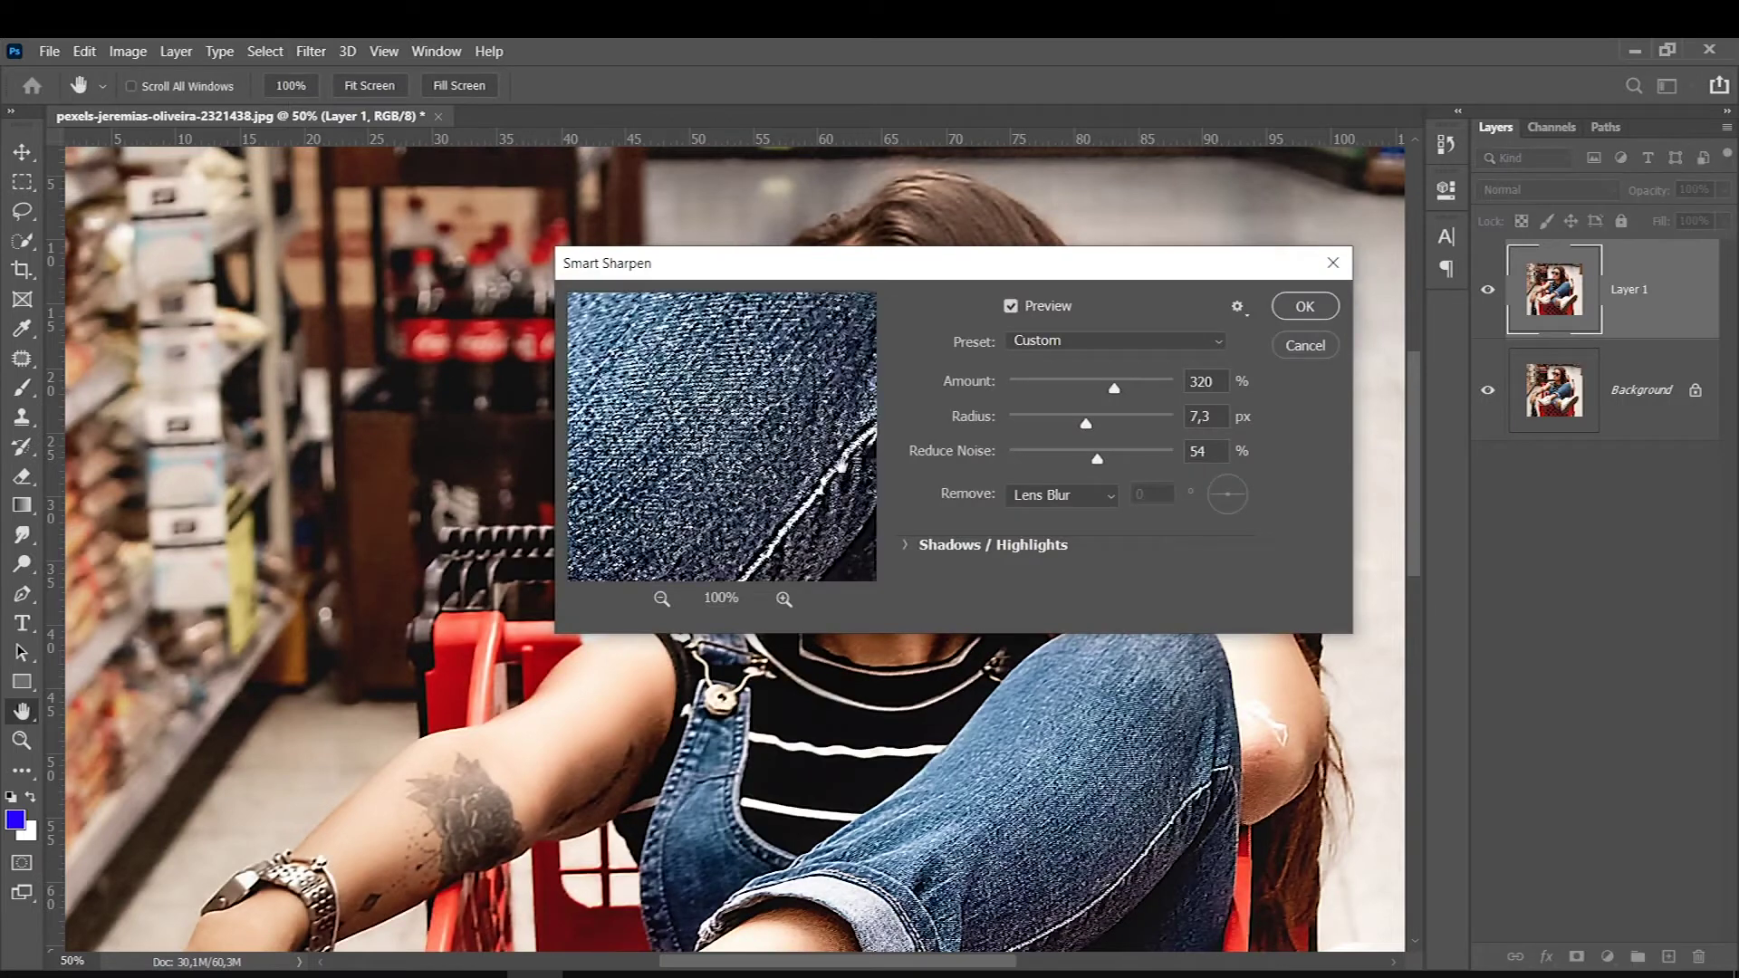
{"action": "mouse_move", "coordinate": [895, 270]}
{"action": "left_mouse_down"}
{"action": "mouse_move", "coordinate": [1317, 385]}
{"action": "mouse_move", "coordinate": [923, 536]}
{"action": "mouse_move", "coordinate": [380, 308]}
{"action": "mouse_move", "coordinate": [485, 442]}
{"action": "mouse_move", "coordinate": [477, 376]}
{"action": "mouse_move", "coordinate": [314, 262]}
{"action": "left_mouse_up"}
{"action": "left_click_drag", "start_coordinate": [472, 413], "coordinate": [378, 410]}
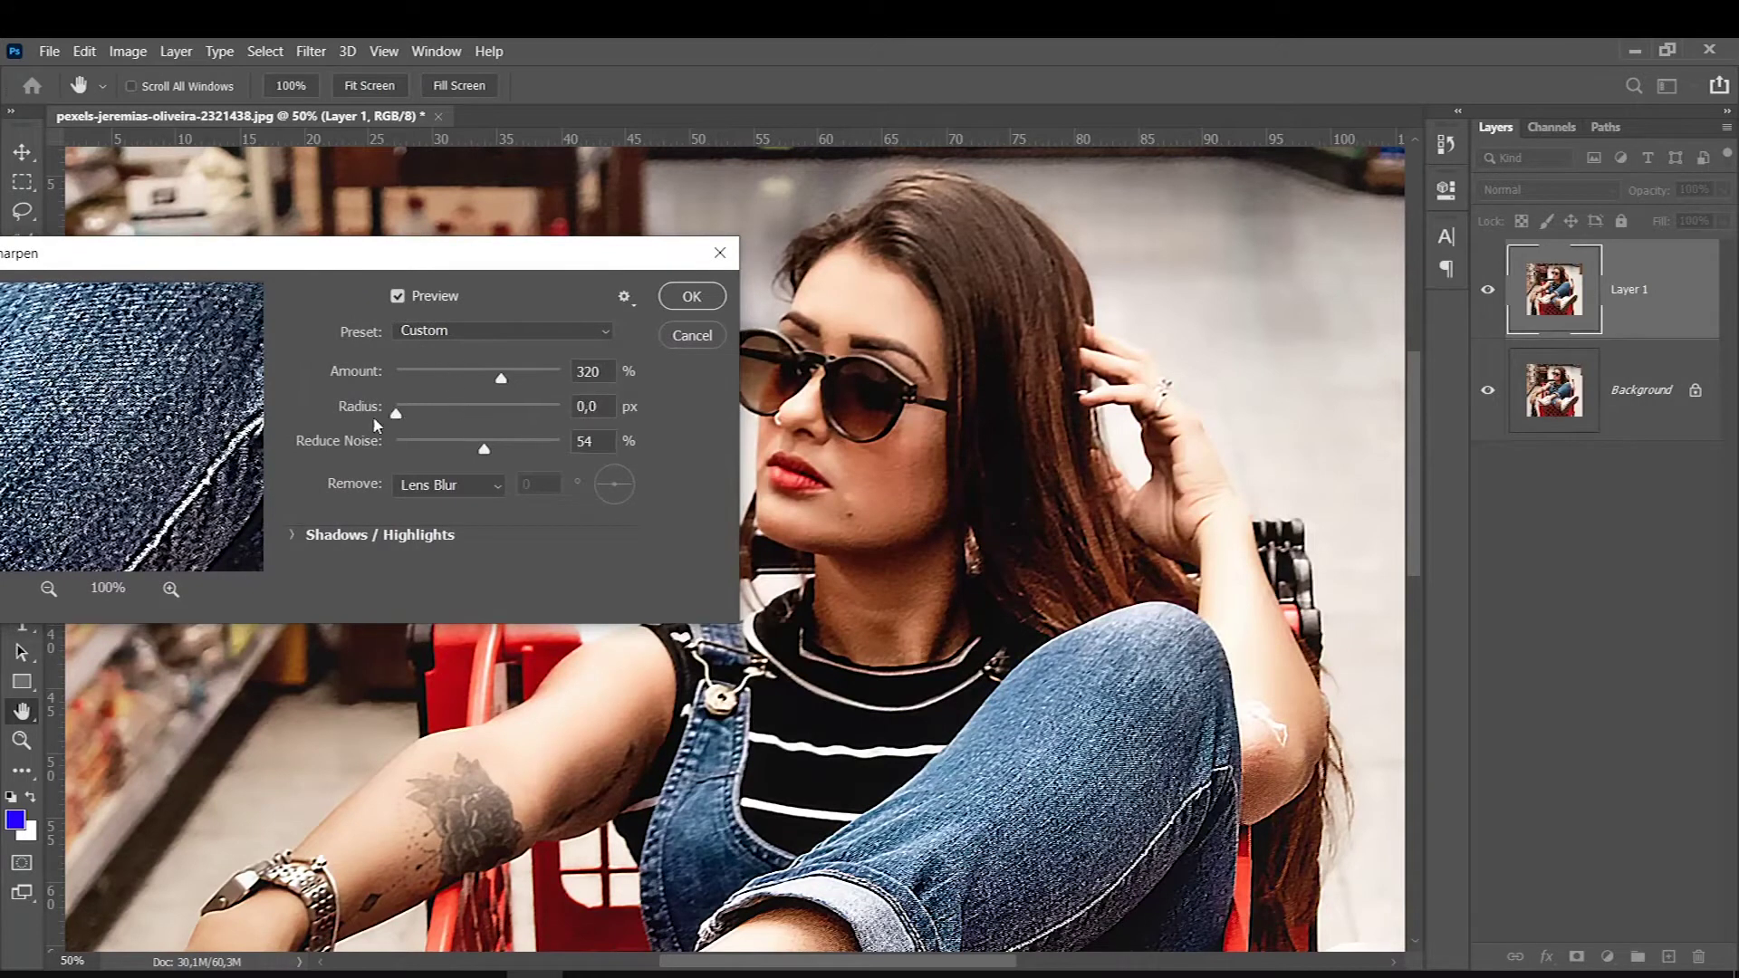
{"action": "left_click_drag", "start_coordinate": [481, 450], "coordinate": [364, 418]}
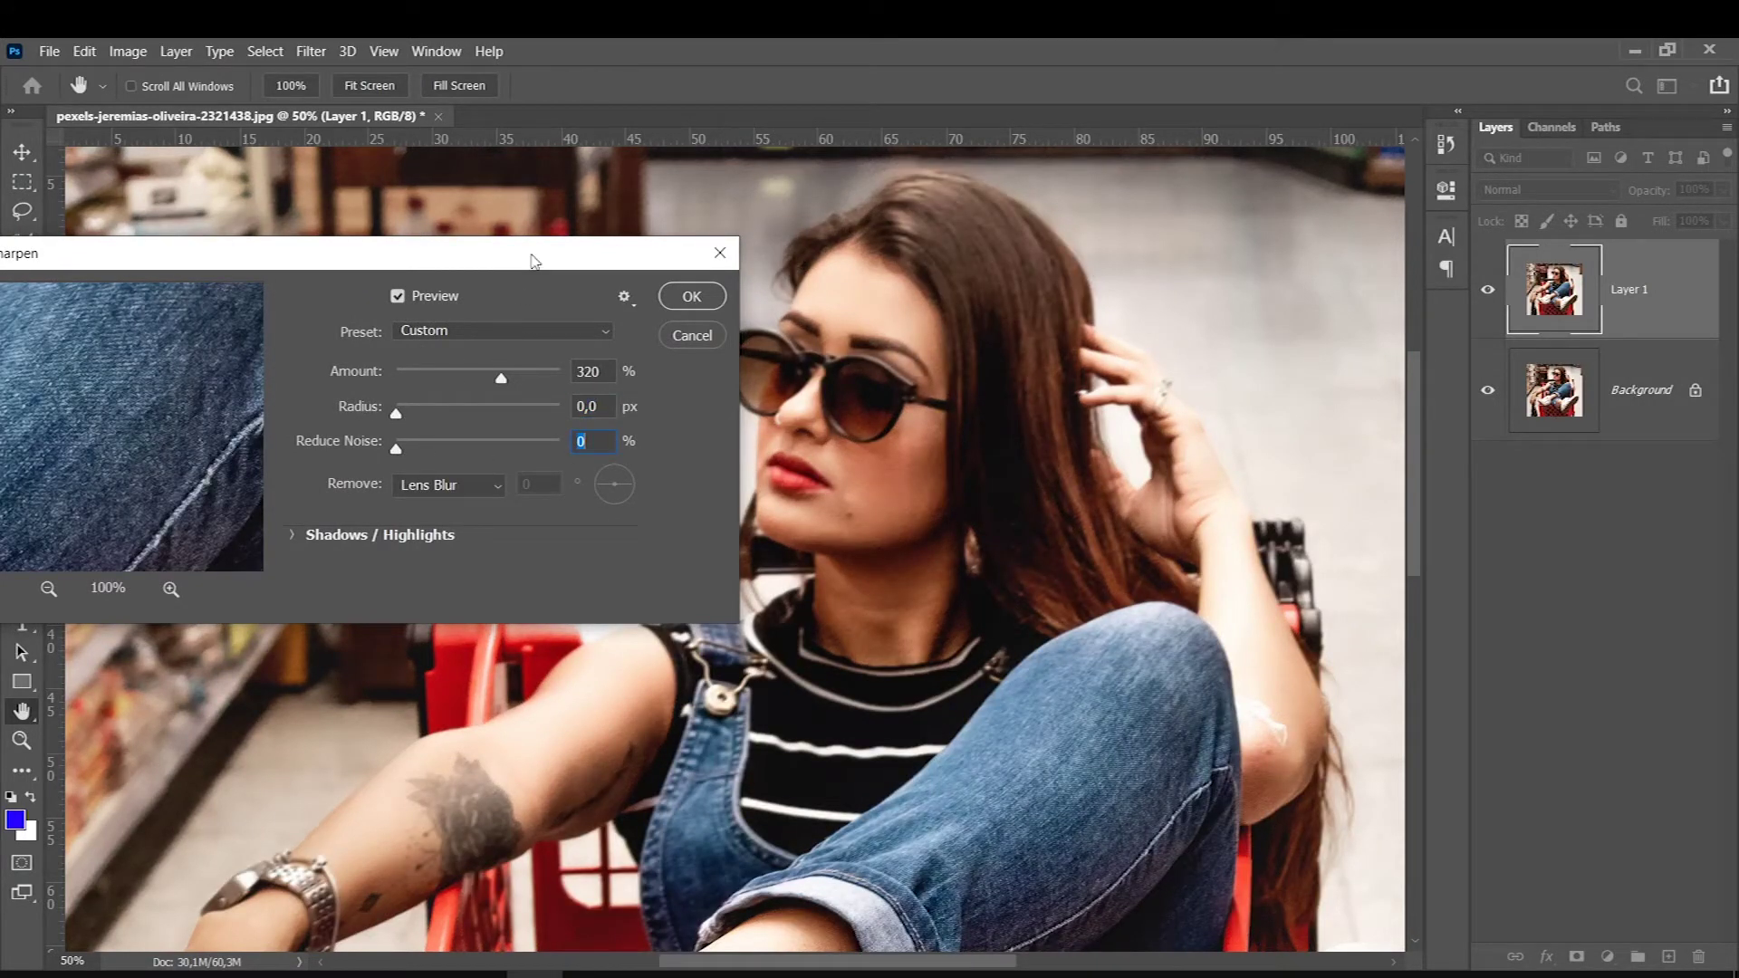
{"action": "left_click_drag", "start_coordinate": [384, 265], "coordinate": [390, 261]}
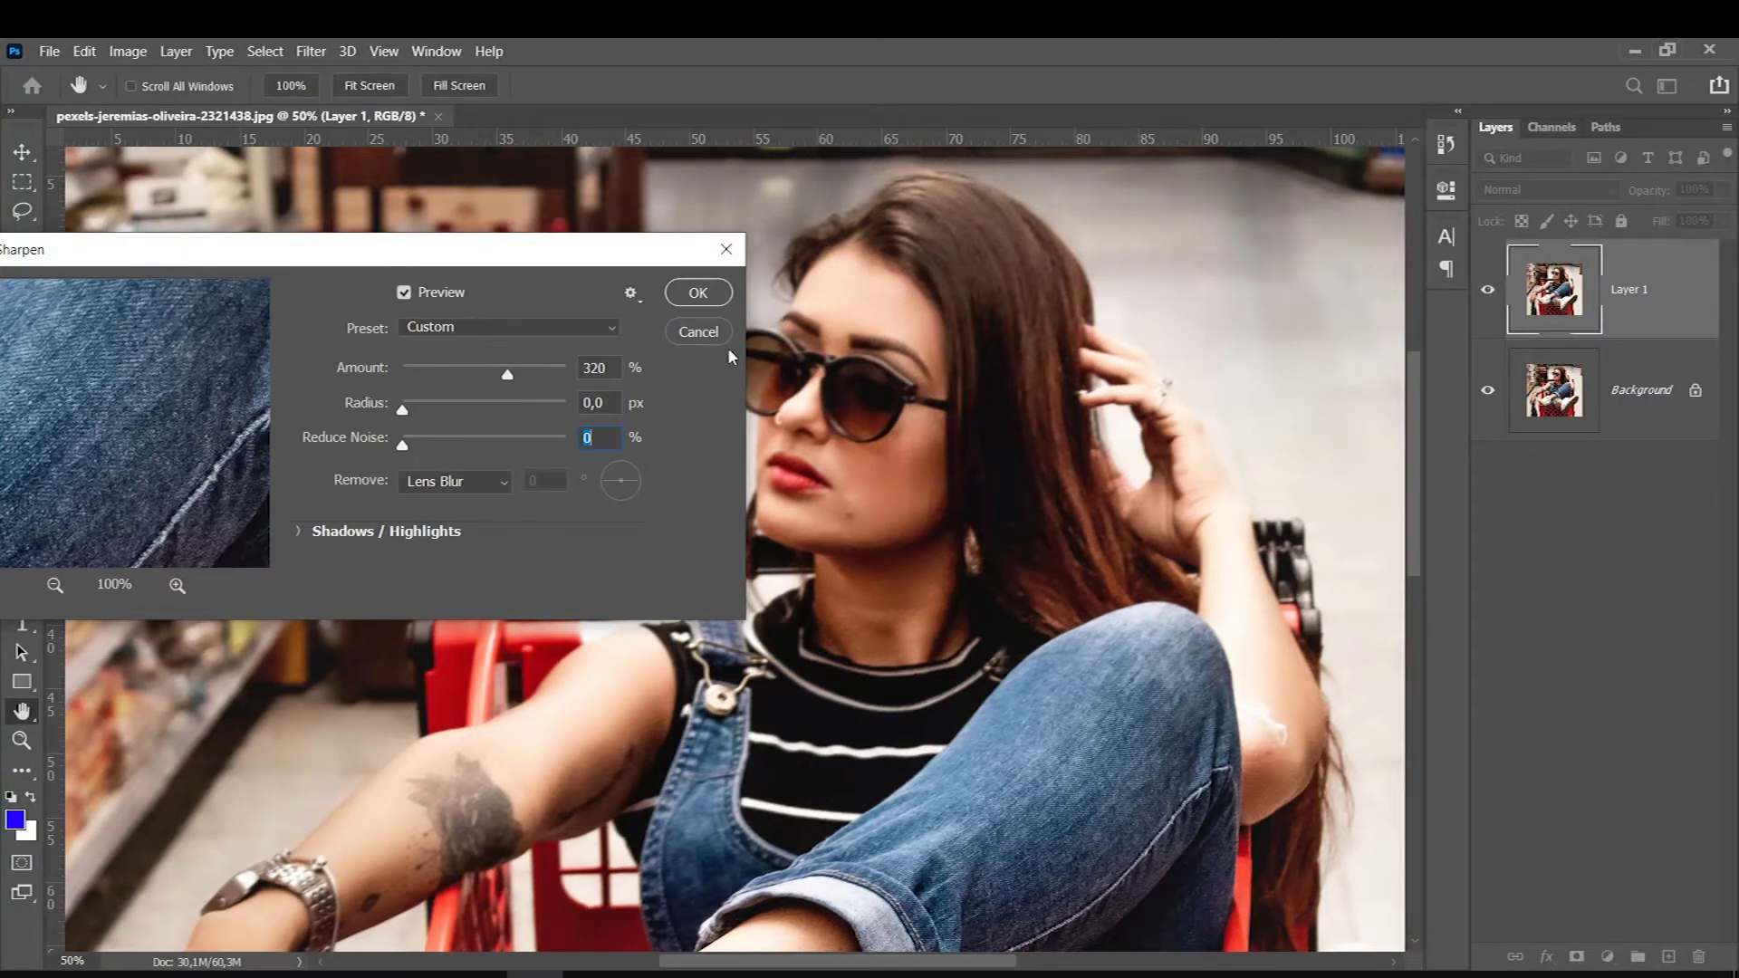
{"action": "left_click", "coordinate": [704, 332]}
Convert Layer 1 to a smart object and reopen Smart Sharpen with Radius 0 and Reduce Noise 0%.
{"action": "right_click", "coordinate": [1669, 302]}
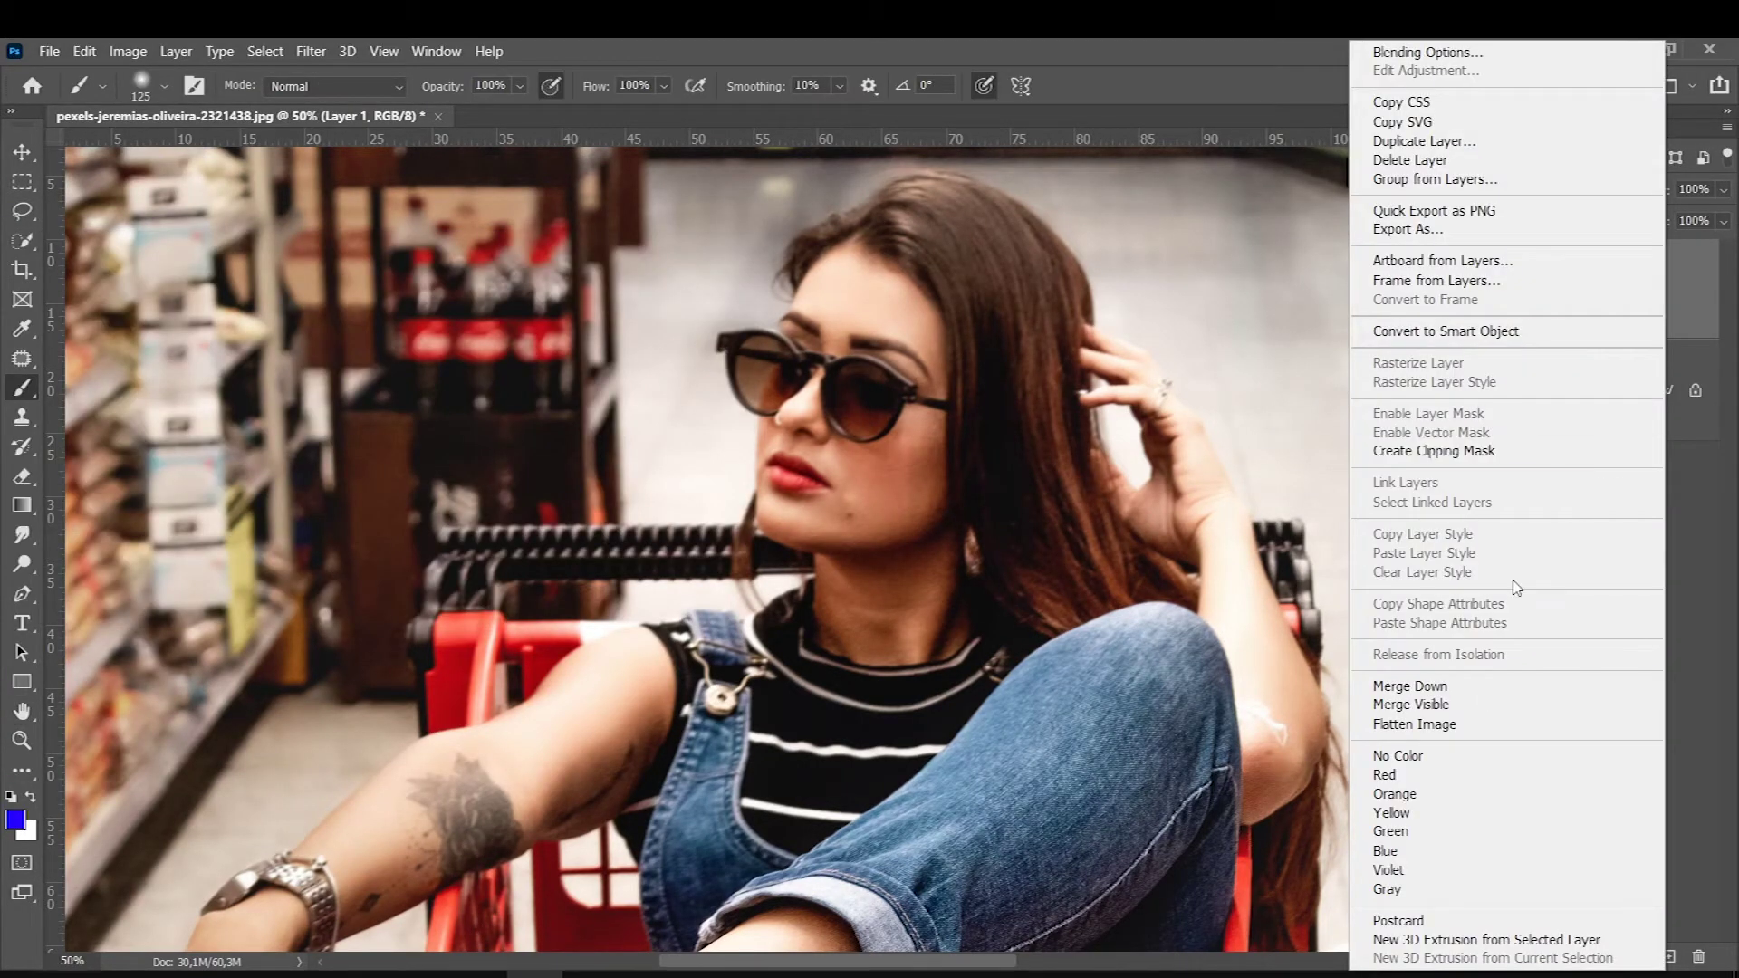
{"action": "left_click", "coordinate": [1467, 331]}
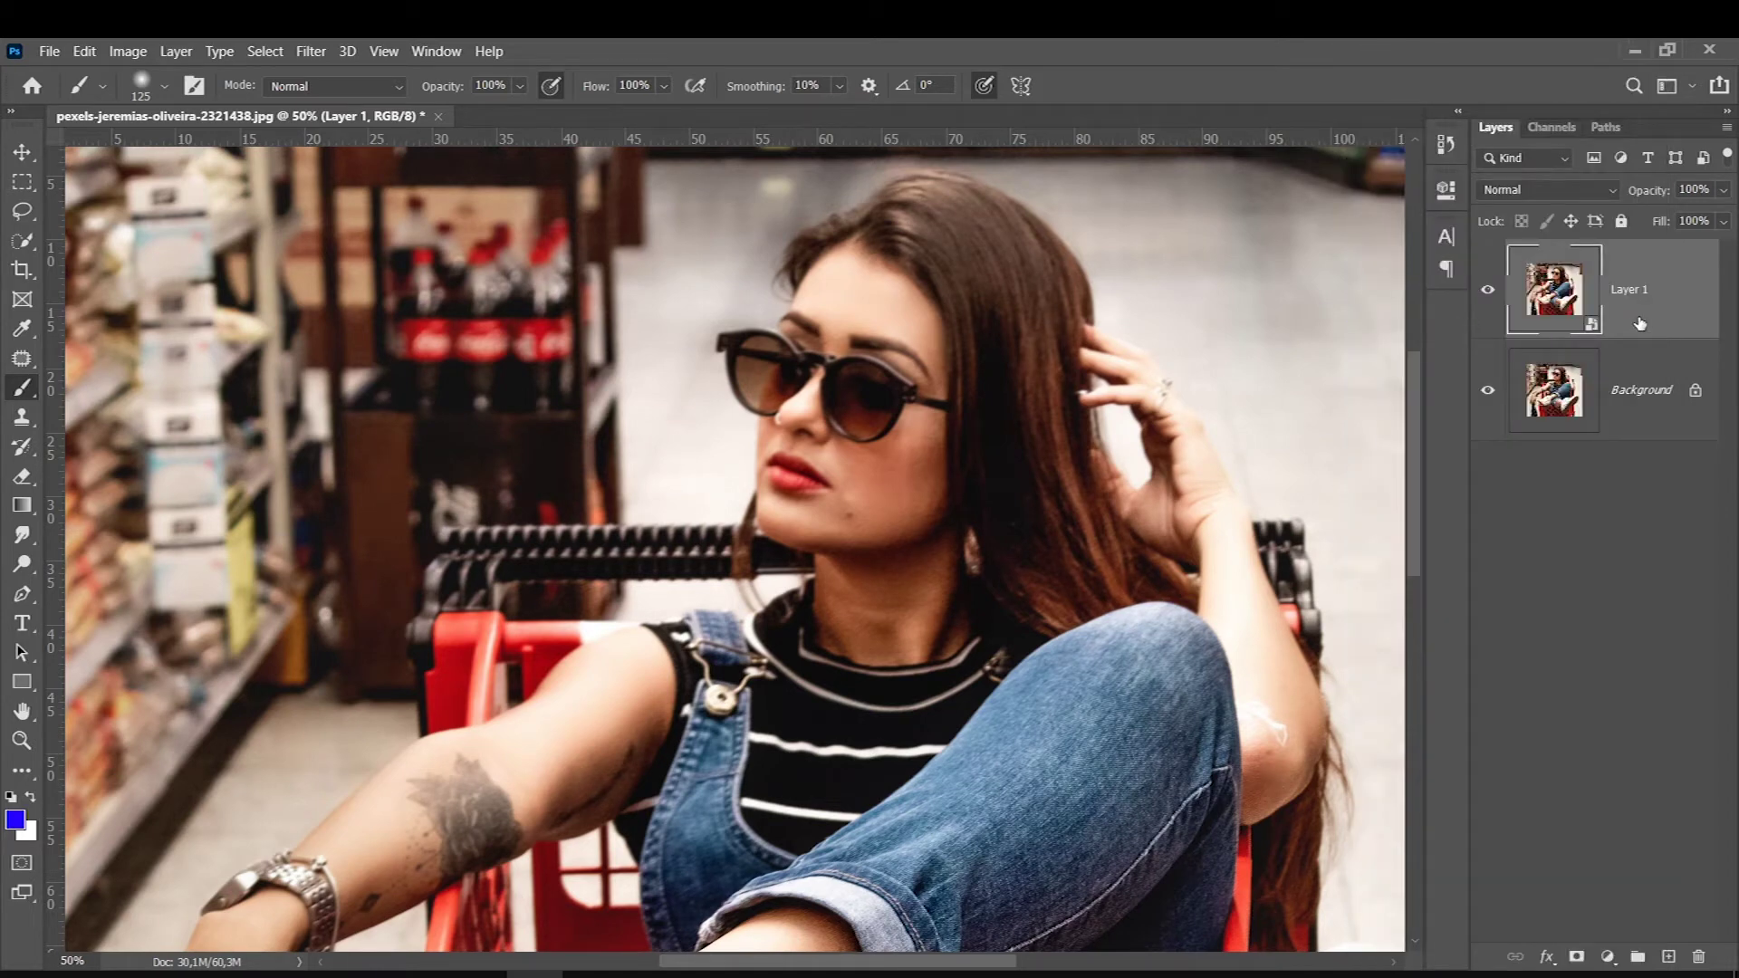
{"action": "left_click", "coordinate": [311, 51]}
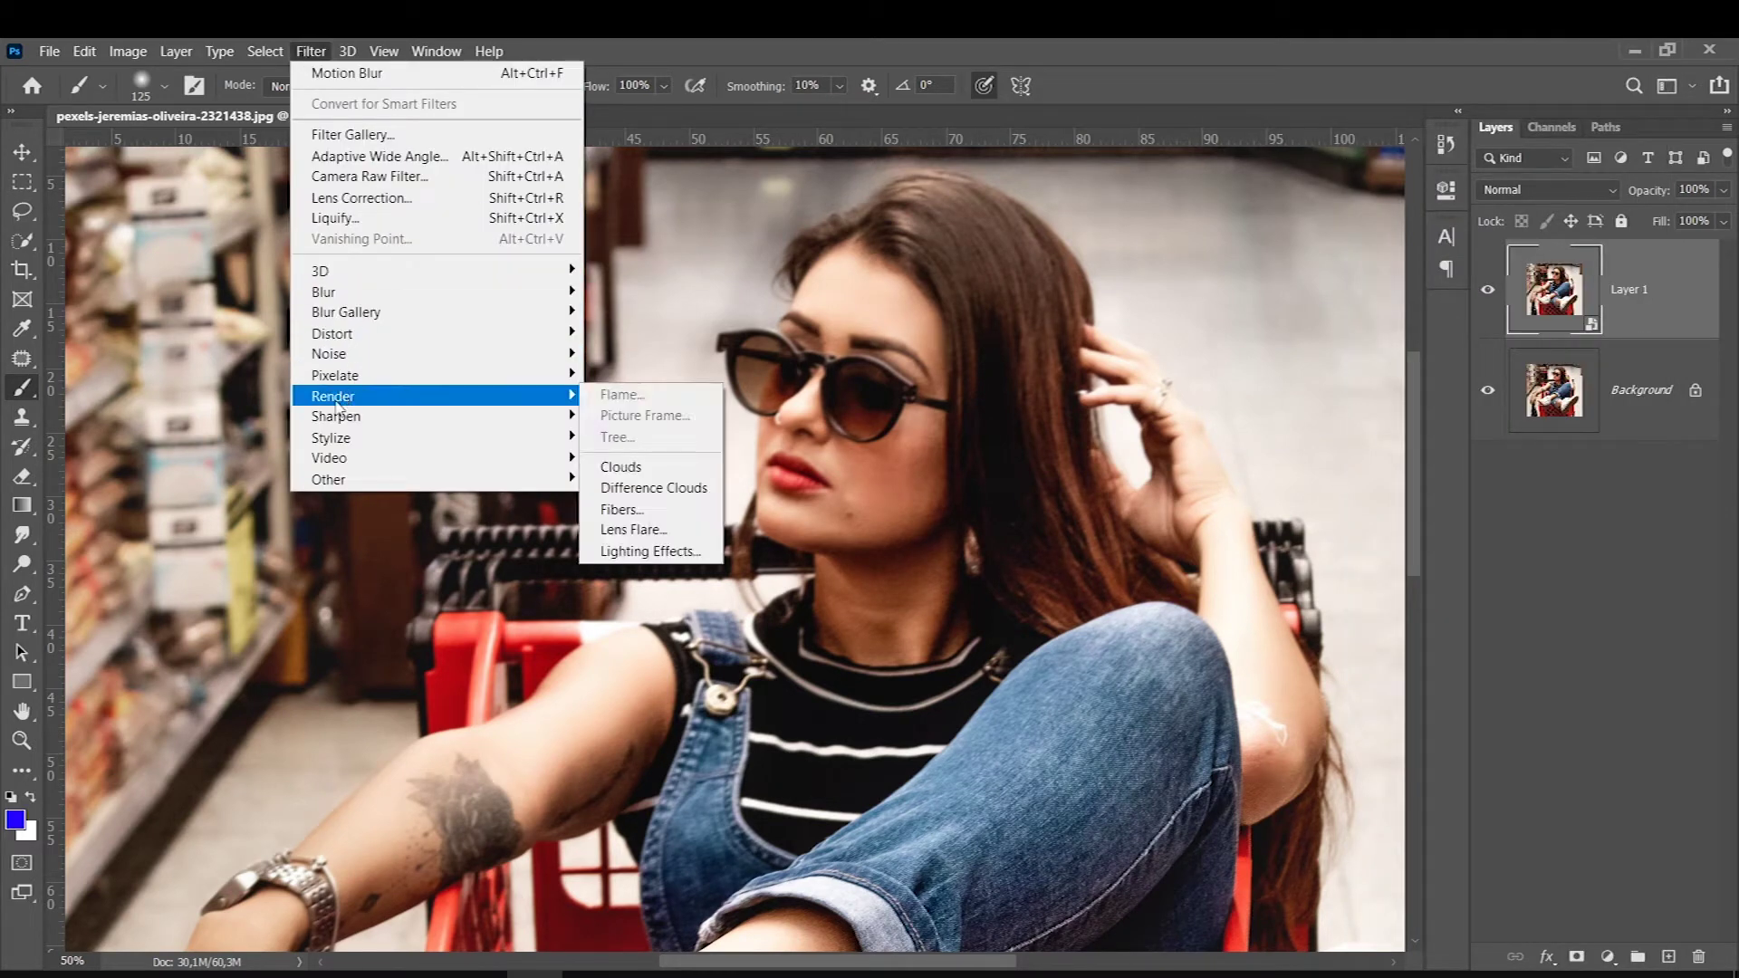
{"action": "left_click", "coordinate": [634, 500]}
{"action": "mouse_move", "coordinate": [776, 194]}
{"action": "left_mouse_down"}
{"action": "mouse_move", "coordinate": [358, 354]}
{"action": "mouse_move", "coordinate": [369, 222]}
{"action": "mouse_move", "coordinate": [241, 215]}
{"action": "left_mouse_up"}
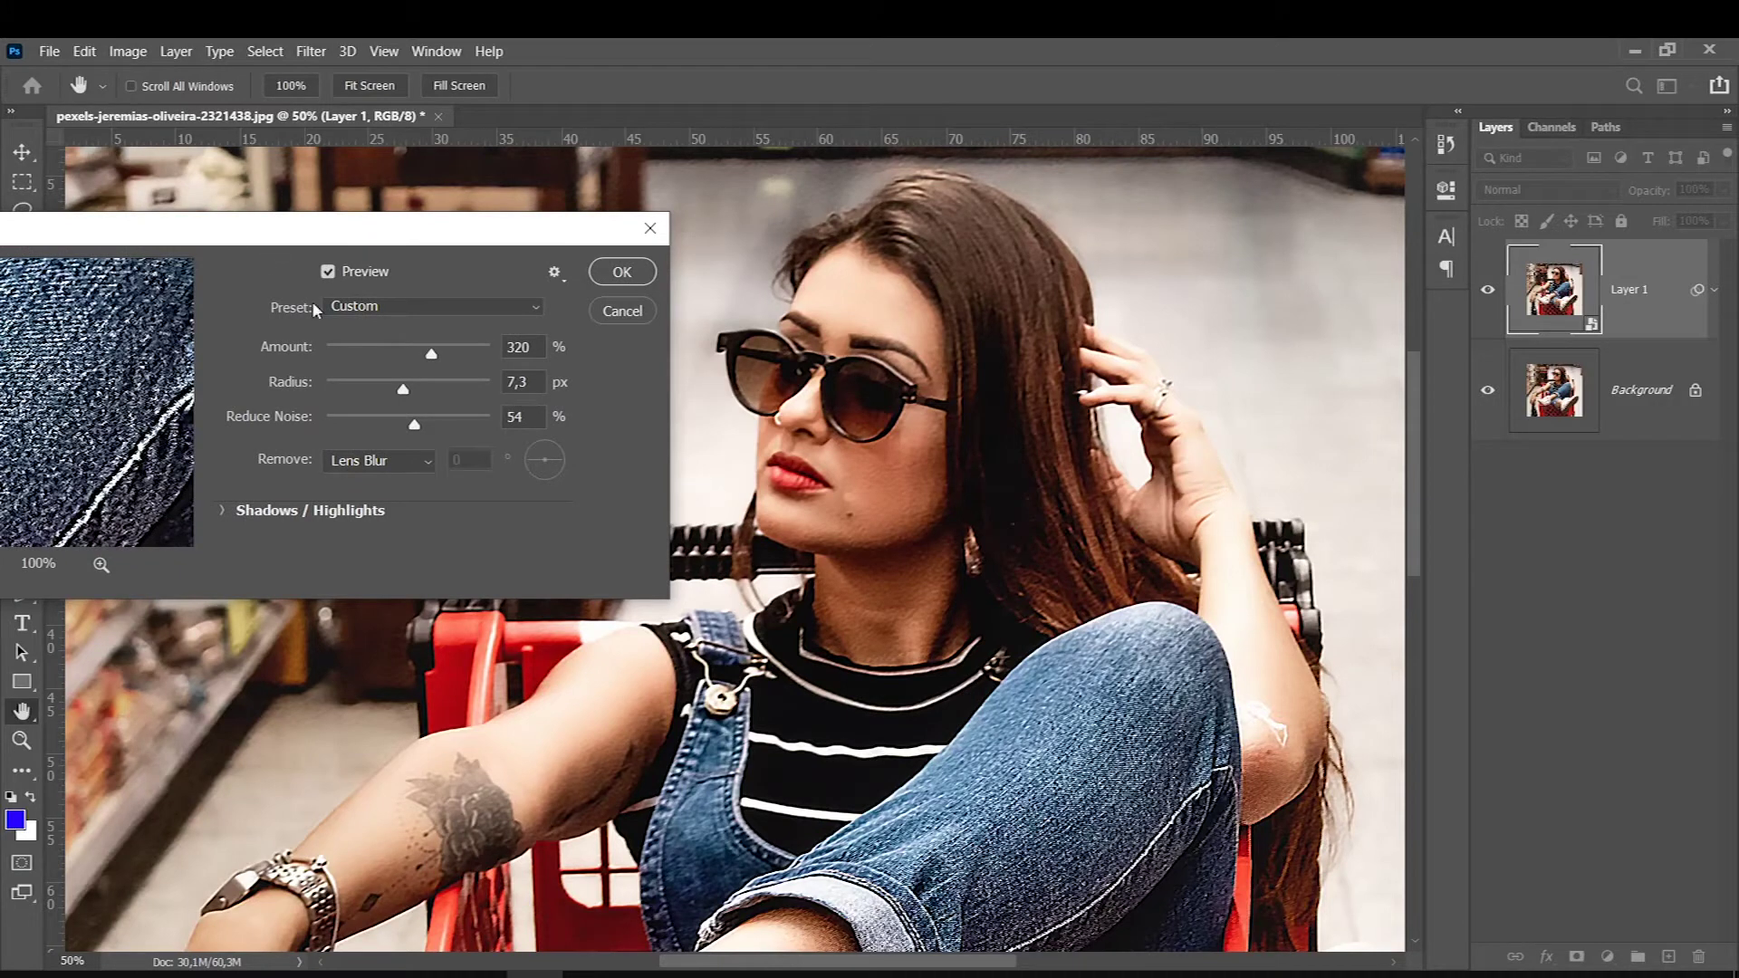
{"action": "left_click_drag", "start_coordinate": [395, 389], "coordinate": [342, 379]}
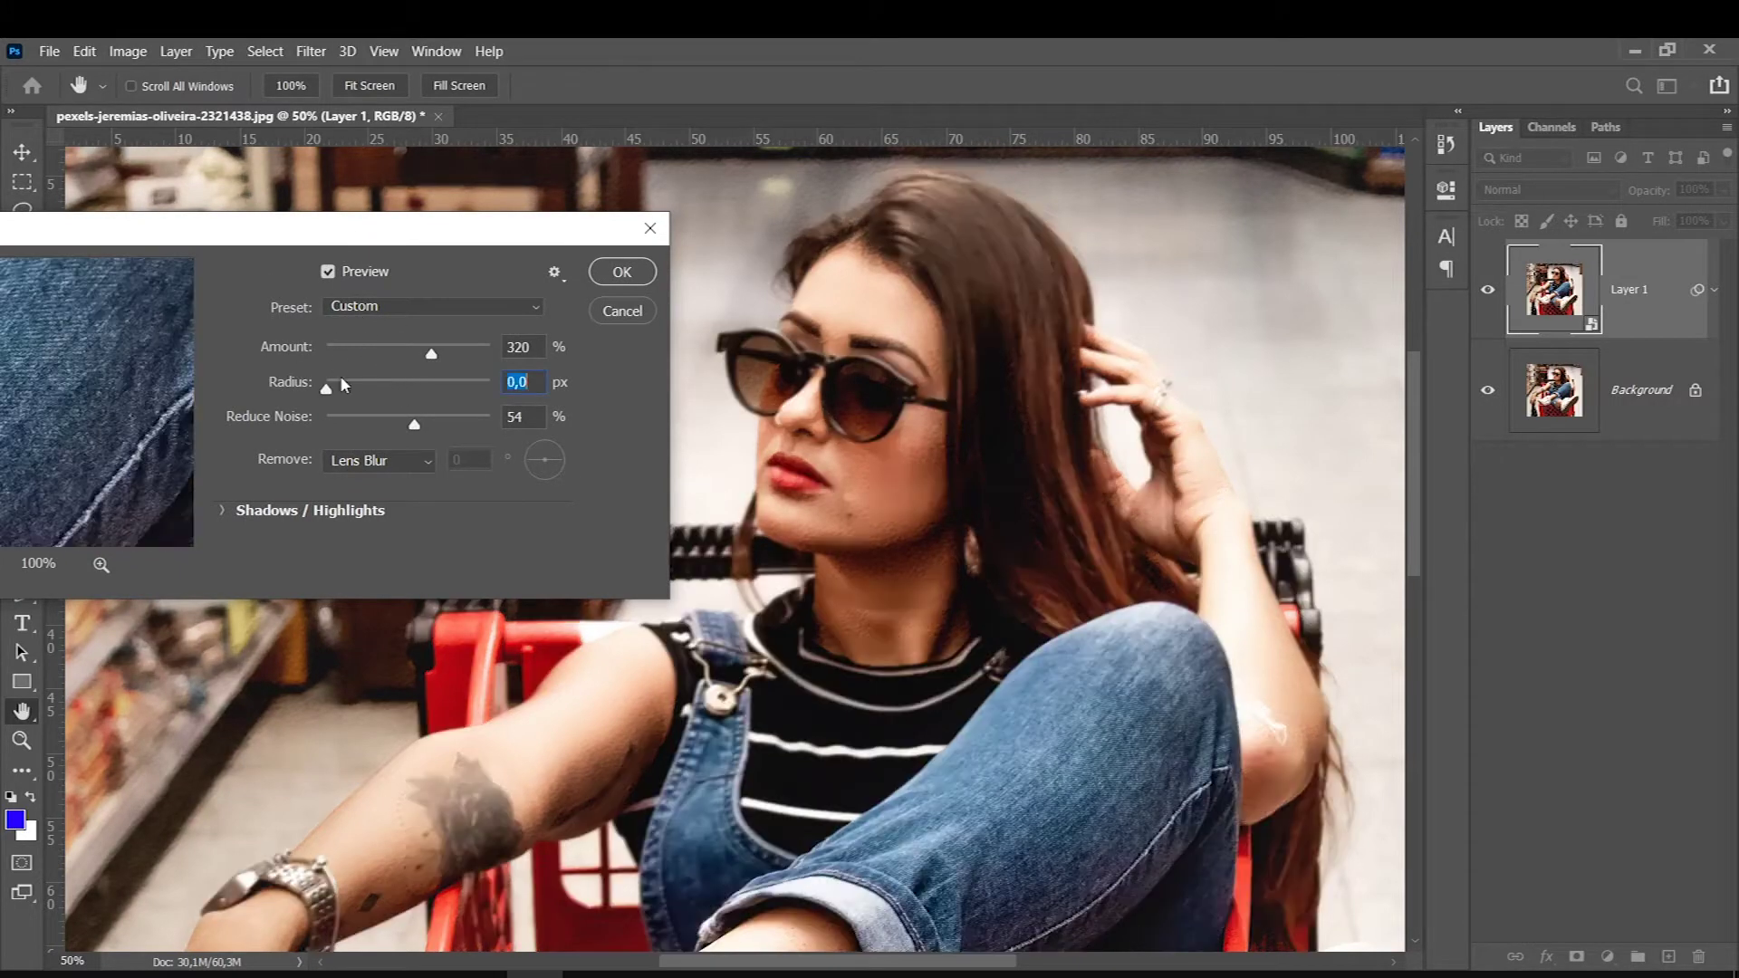
{"action": "left_click_drag", "start_coordinate": [413, 424], "coordinate": [268, 414]}
Lower the Smart Sharpen Amount to 297% and raise the Radius to about 2 px.
{"action": "left_click", "coordinate": [223, 511]}
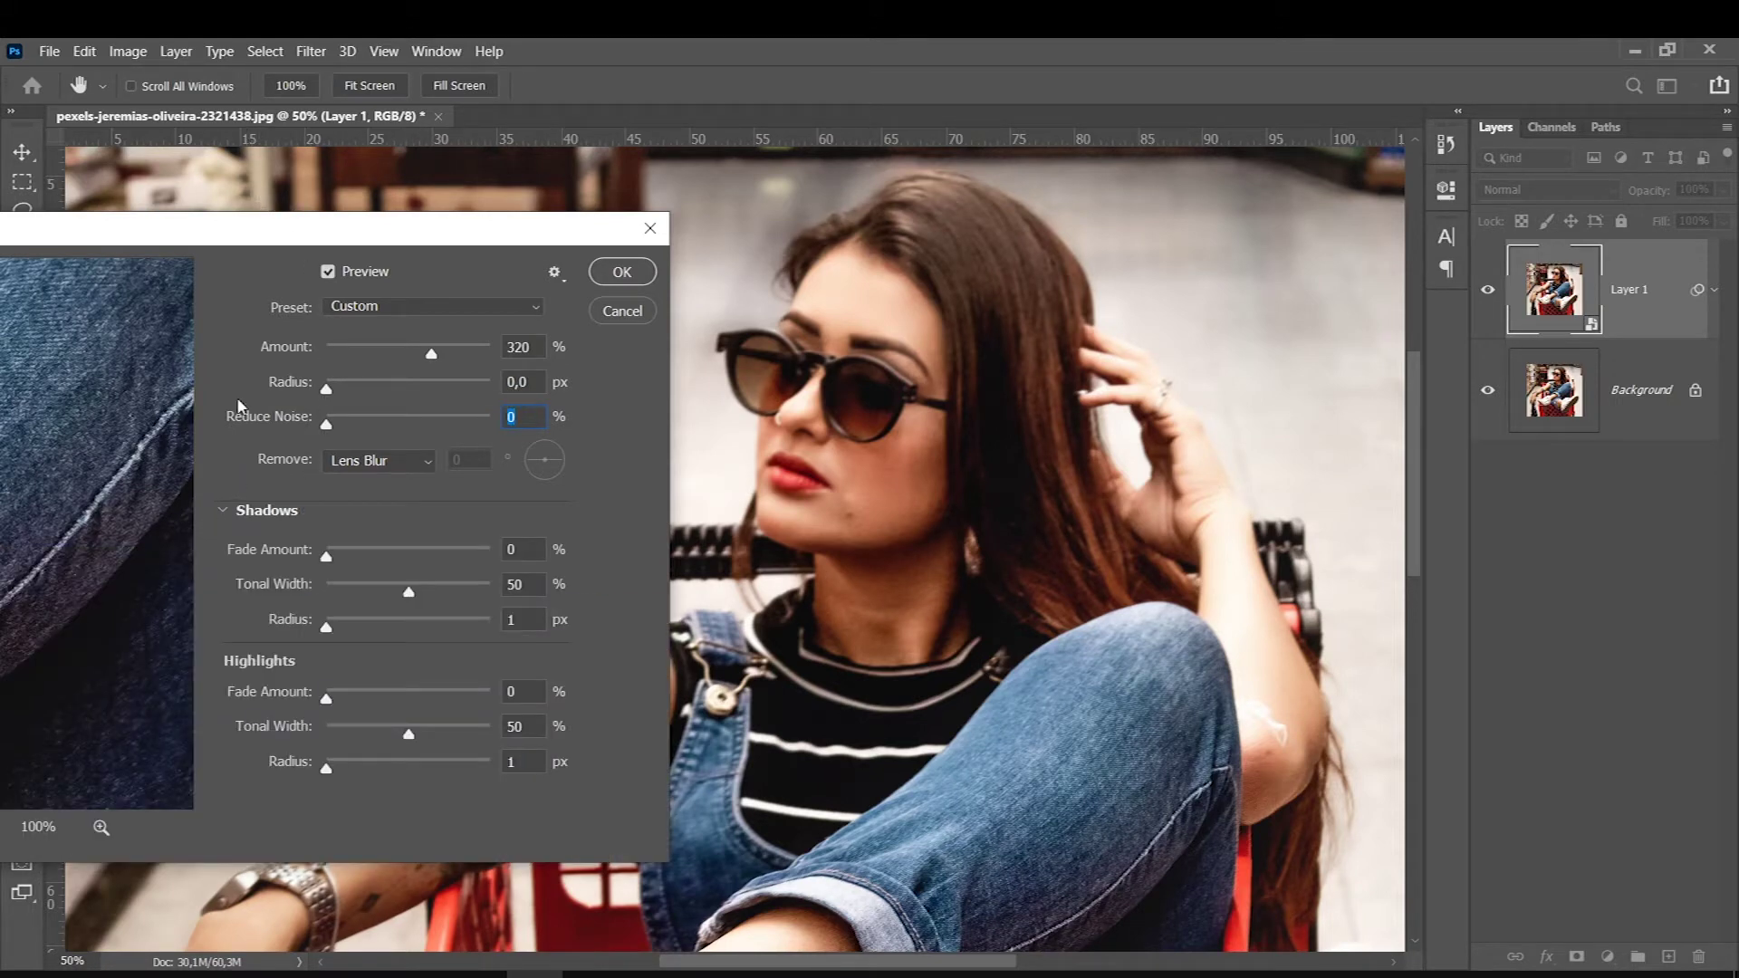
{"action": "mouse_move", "coordinate": [172, 228]}
{"action": "left_mouse_down"}
{"action": "mouse_move", "coordinate": [428, 238]}
{"action": "mouse_move", "coordinate": [162, 256]}
{"action": "left_mouse_up"}
{"action": "left_click", "coordinate": [478, 519]}
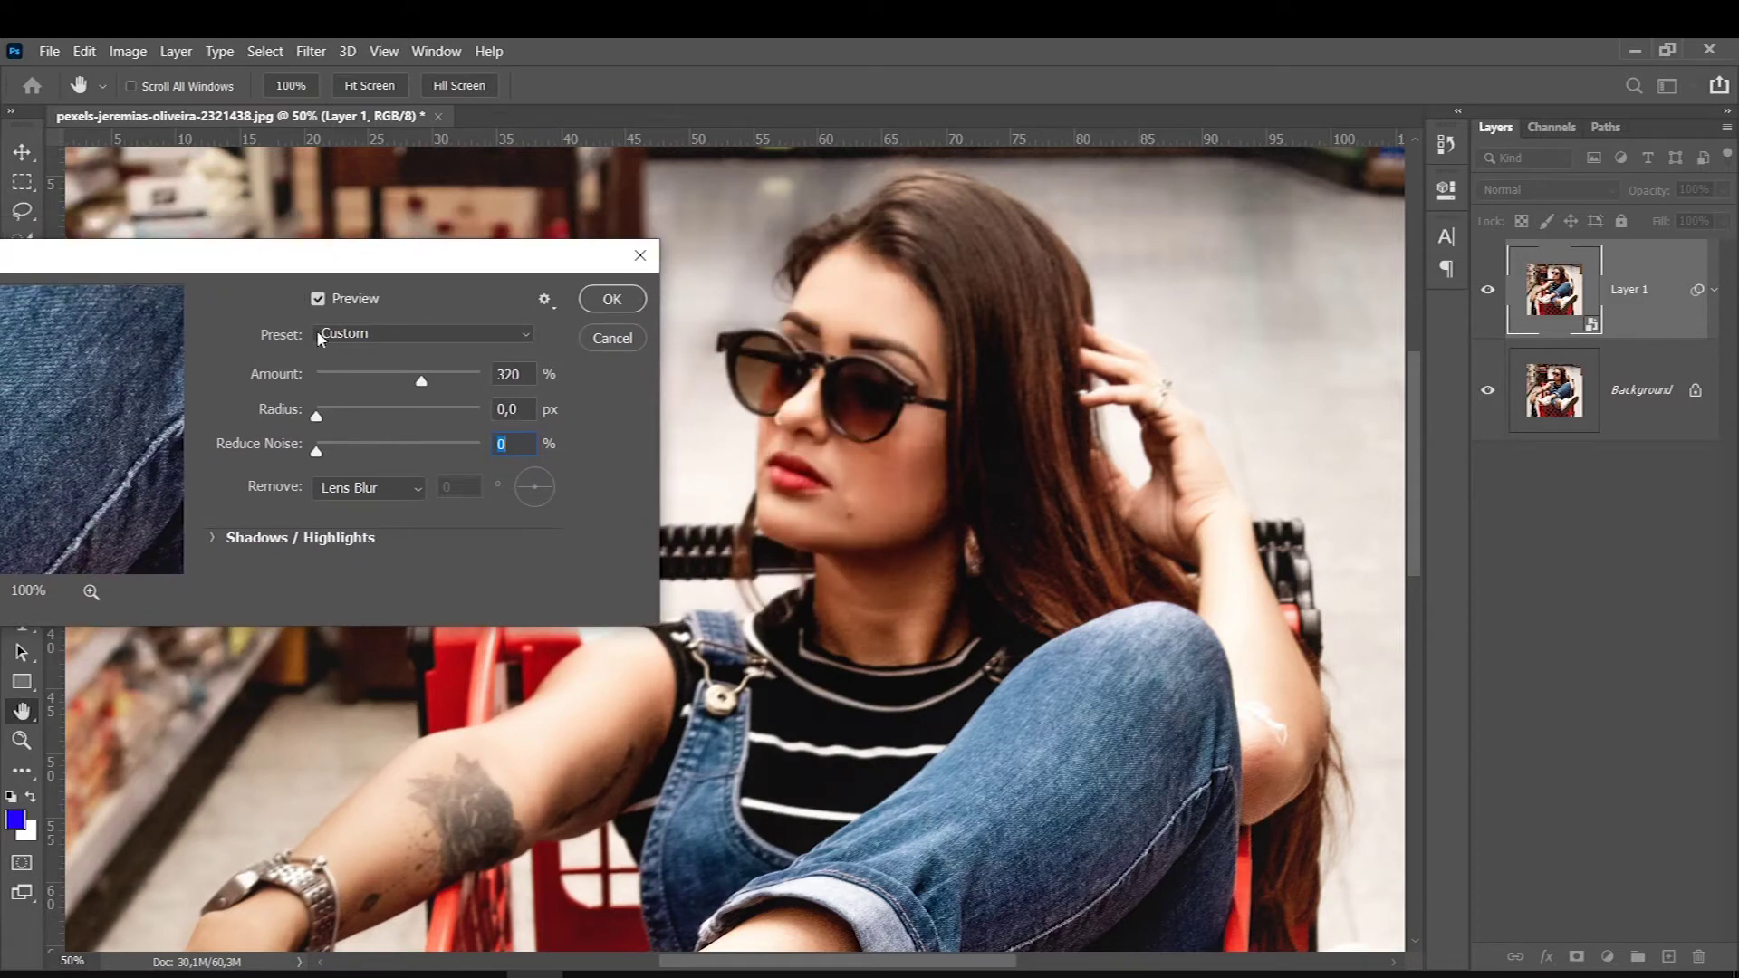
{"action": "left_click_drag", "start_coordinate": [430, 382], "coordinate": [413, 381]}
{"action": "left_click_drag", "start_coordinate": [319, 418], "coordinate": [363, 416]}
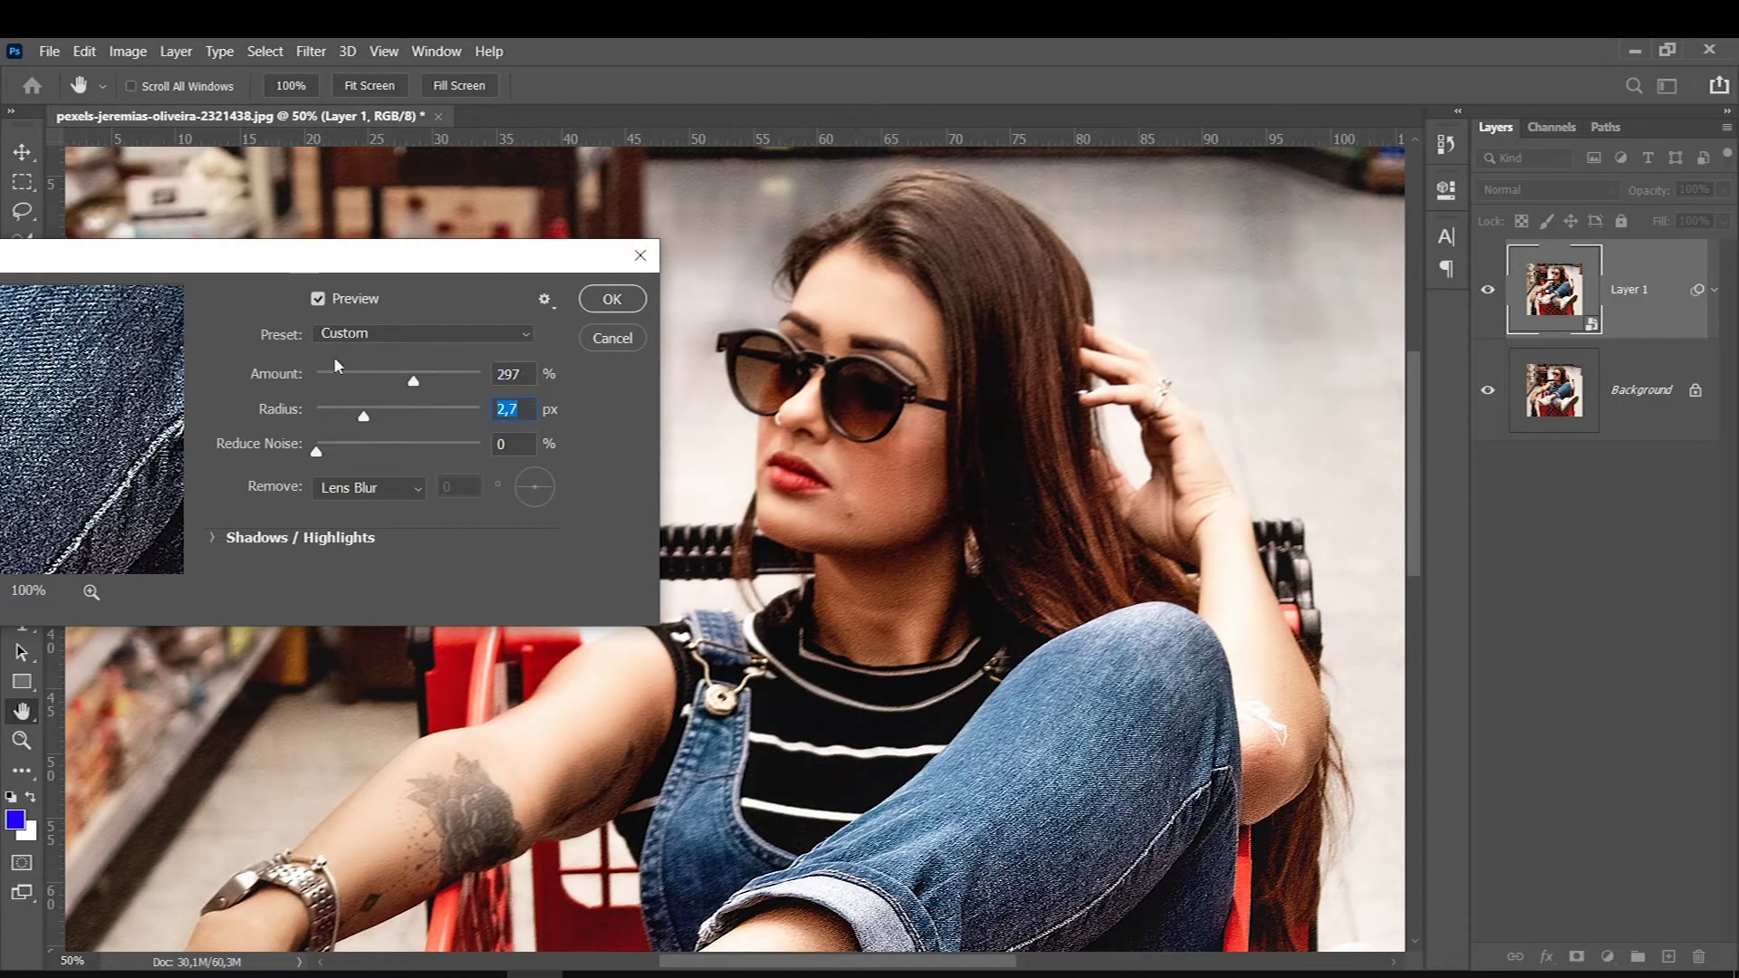
Frame the face at 50% in the preview, set Radius to 6,7 px, and turn Preview off to compare.
{"action": "left_click_drag", "start_coordinate": [128, 256], "coordinate": [503, 312]}
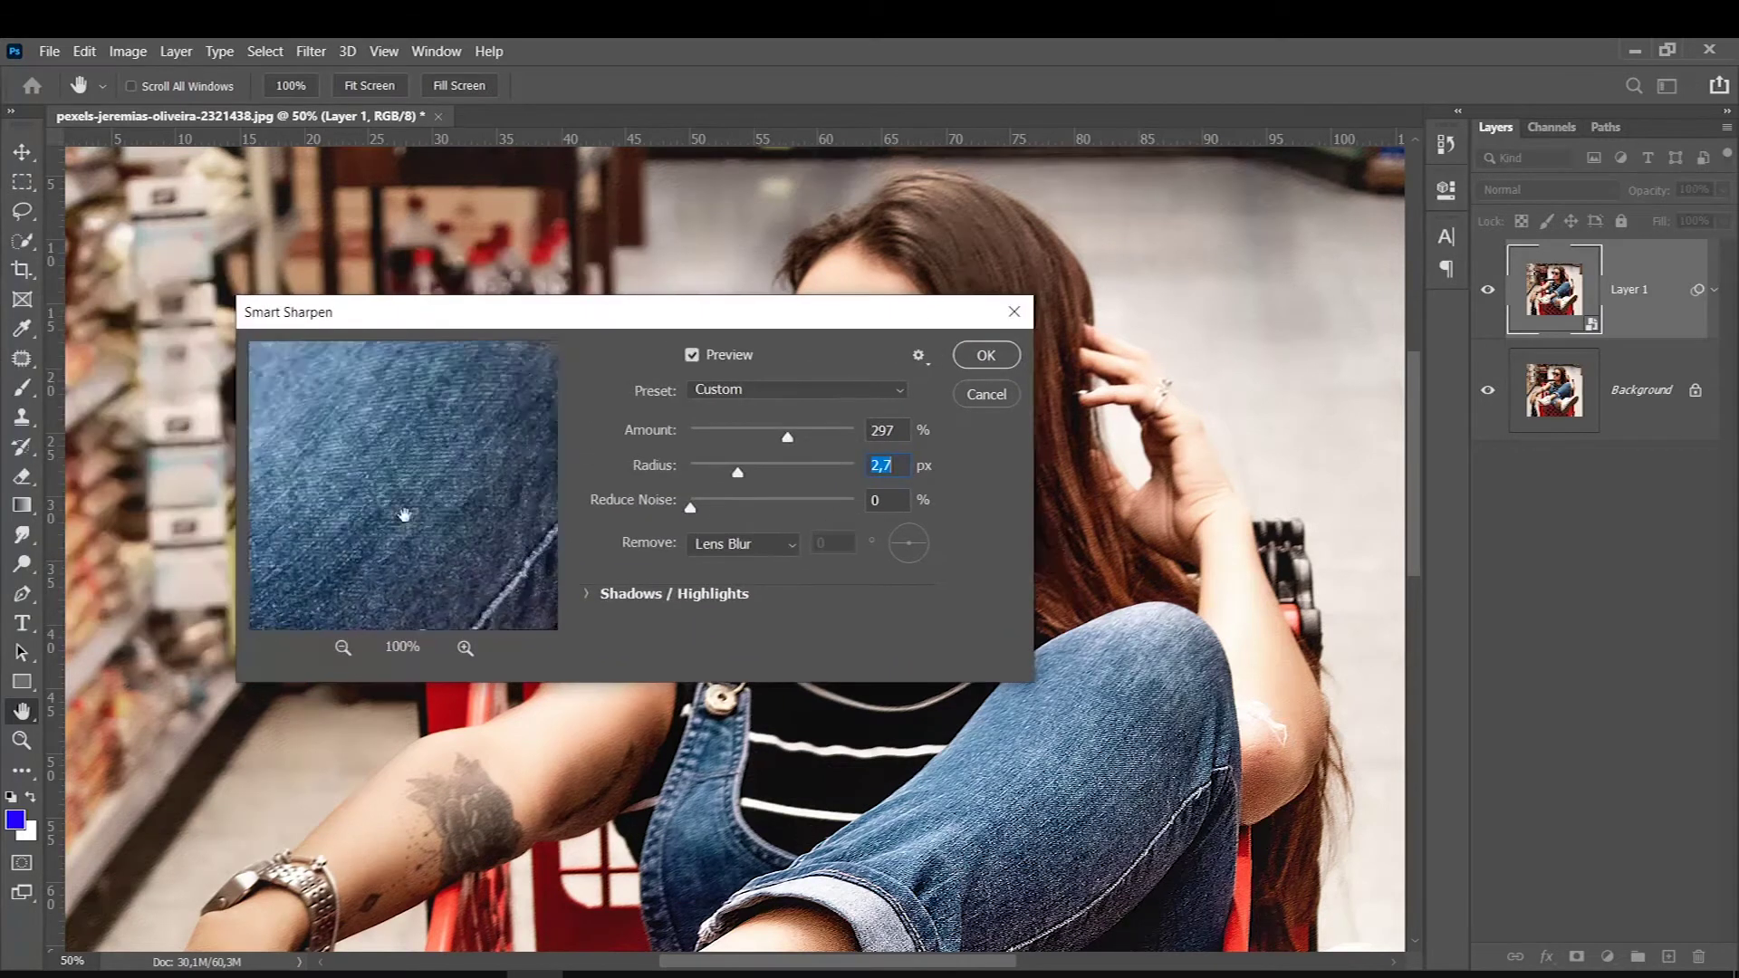
{"action": "left_click_drag", "start_coordinate": [404, 504], "coordinate": [445, 628]}
{"action": "left_click_drag", "start_coordinate": [404, 390], "coordinate": [404, 555]}
{"action": "left_click_drag", "start_coordinate": [377, 416], "coordinate": [398, 580]}
{"action": "left_click", "coordinate": [343, 647]}
{"action": "left_click_drag", "start_coordinate": [399, 434], "coordinate": [412, 494]}
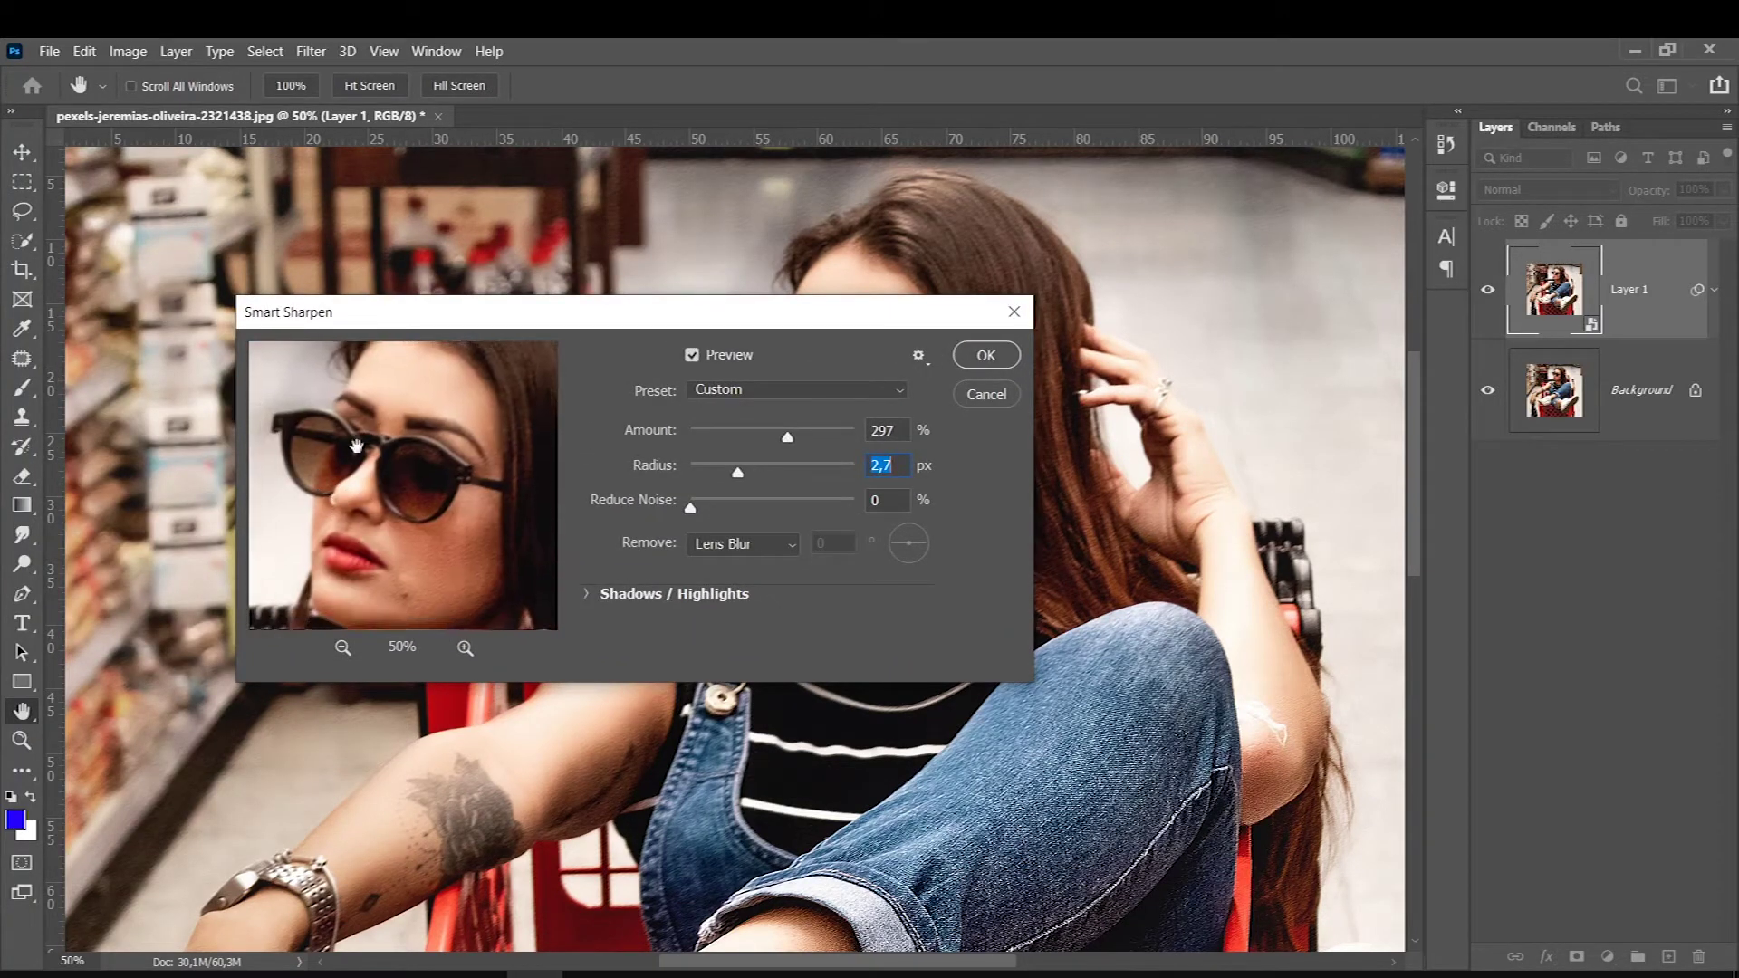
{"action": "left_click_drag", "start_coordinate": [549, 329], "coordinate": [193, 265]}
{"action": "left_click_drag", "start_coordinate": [388, 412], "coordinate": [409, 414]}
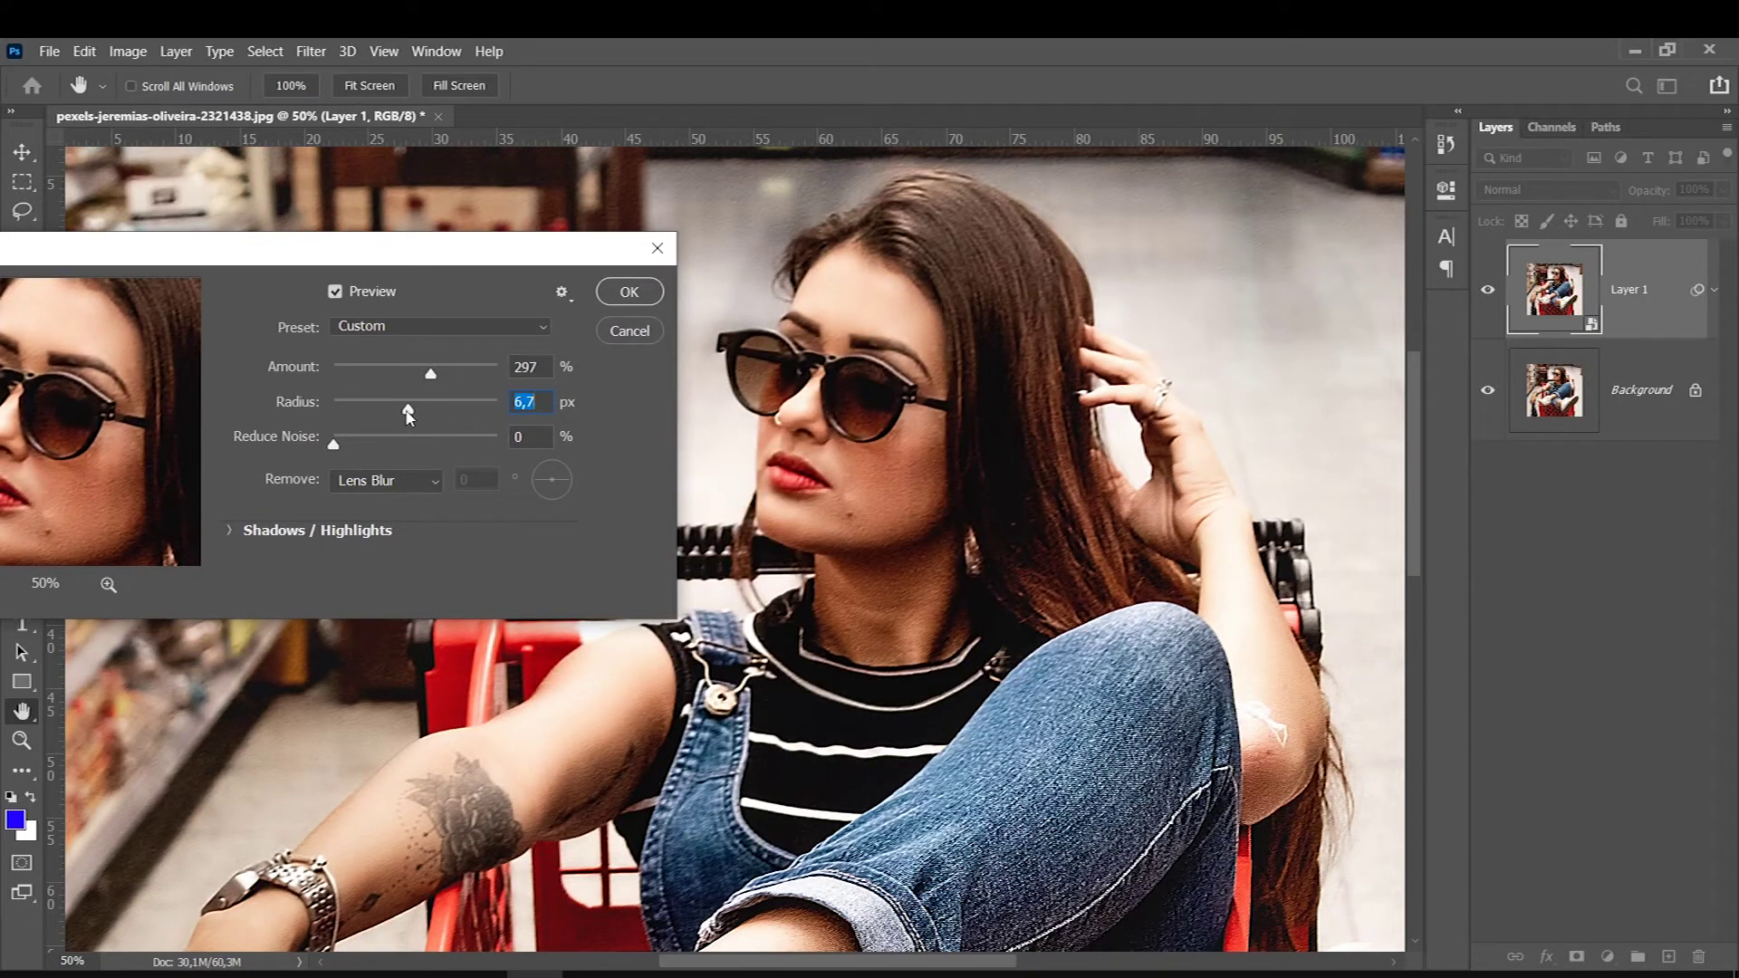
{"action": "key", "text": "alt"}
{"action": "left_click", "coordinate": [335, 292]}
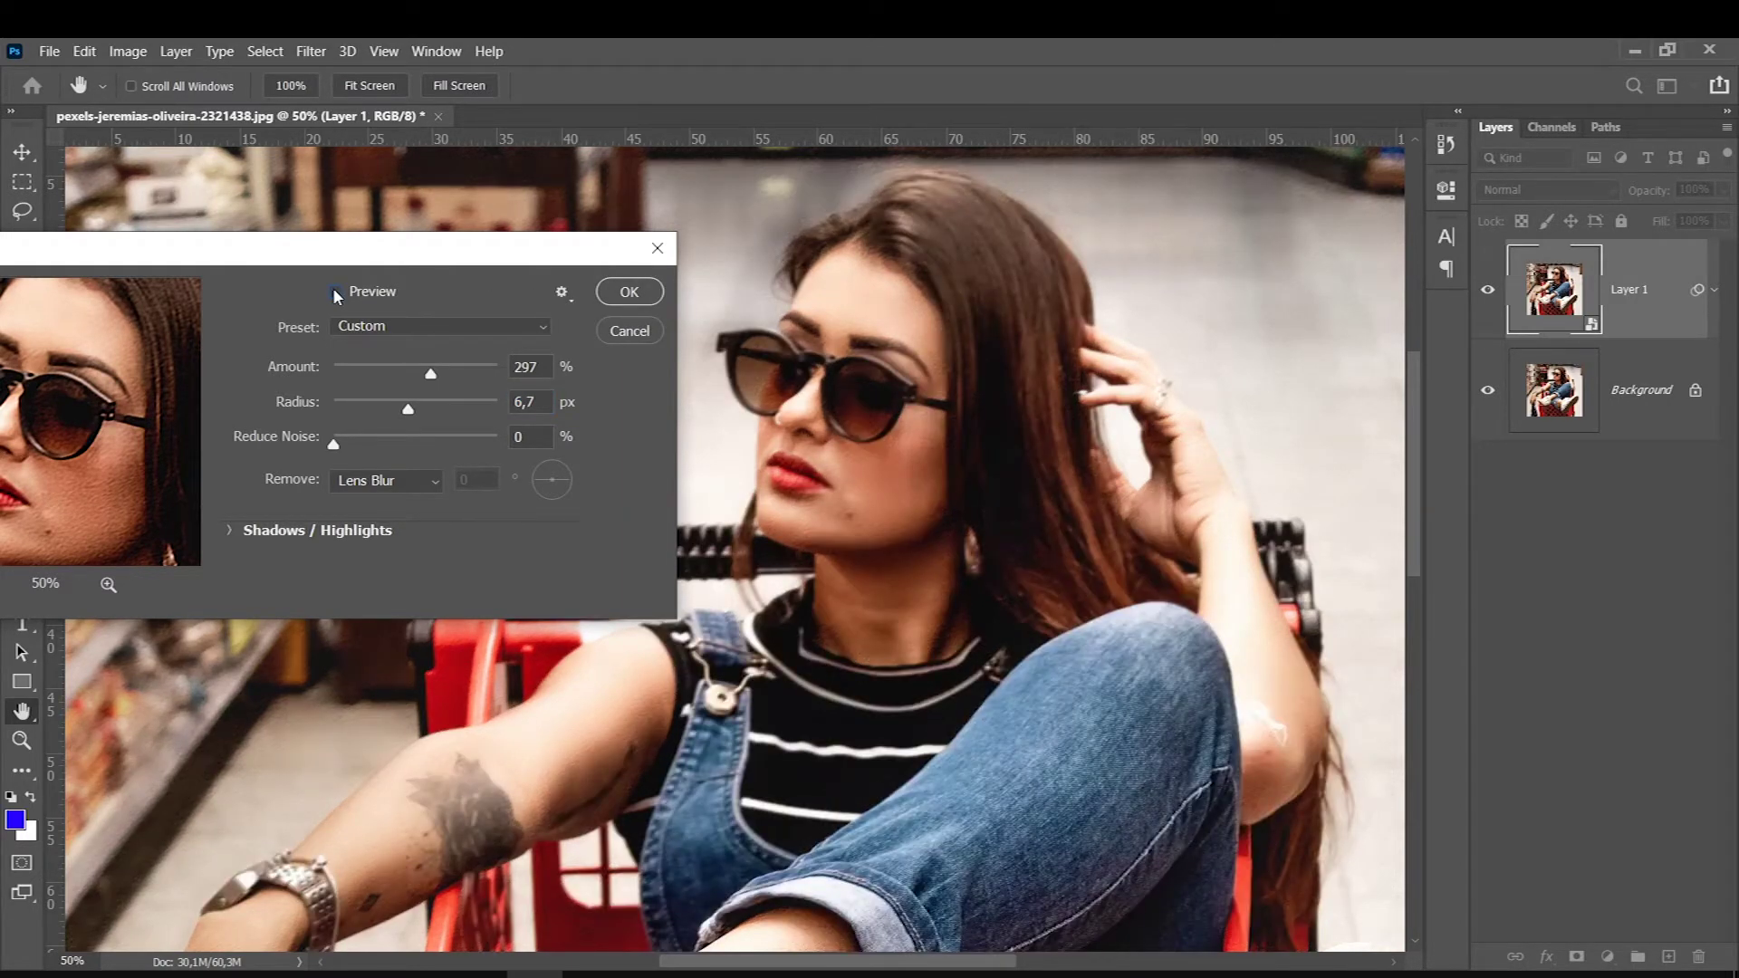
Turn Preview back on, set Radius to 9 px and push Amount up to 500%.
{"action": "left_click", "coordinate": [335, 292]}
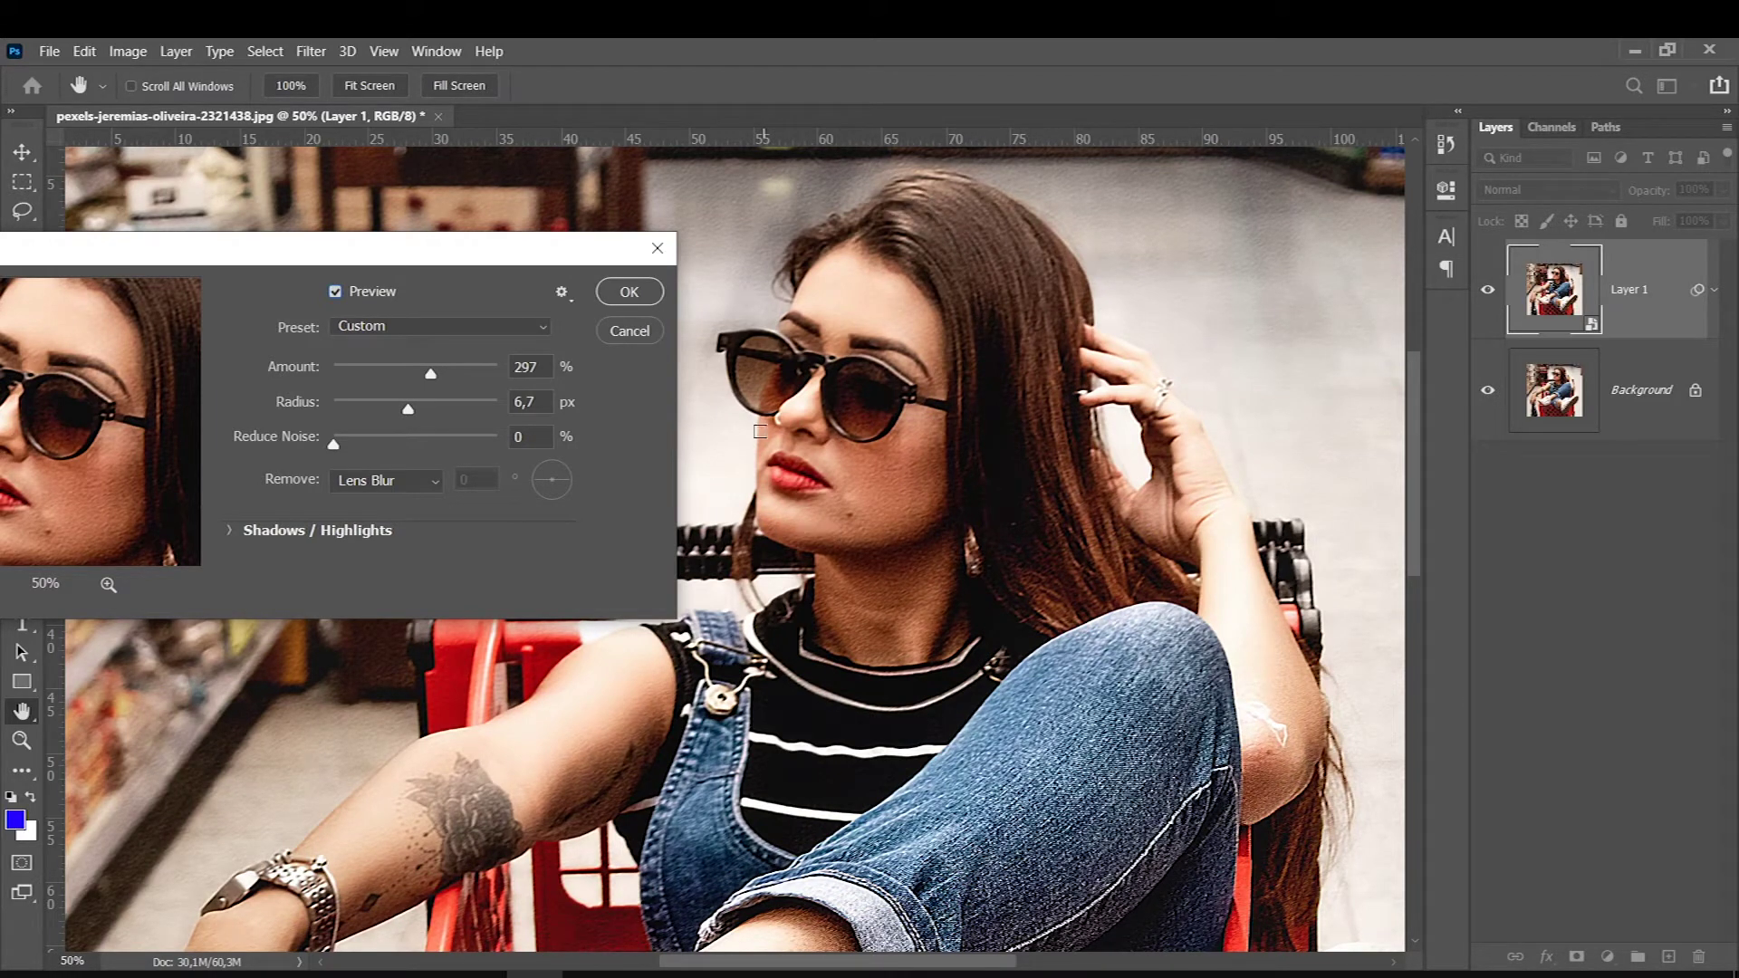
{"action": "mouse_move", "coordinate": [427, 376]}
{"action": "left_mouse_down"}
{"action": "mouse_move", "coordinate": [471, 374]}
{"action": "mouse_move", "coordinate": [443, 405]}
{"action": "left_mouse_up"}
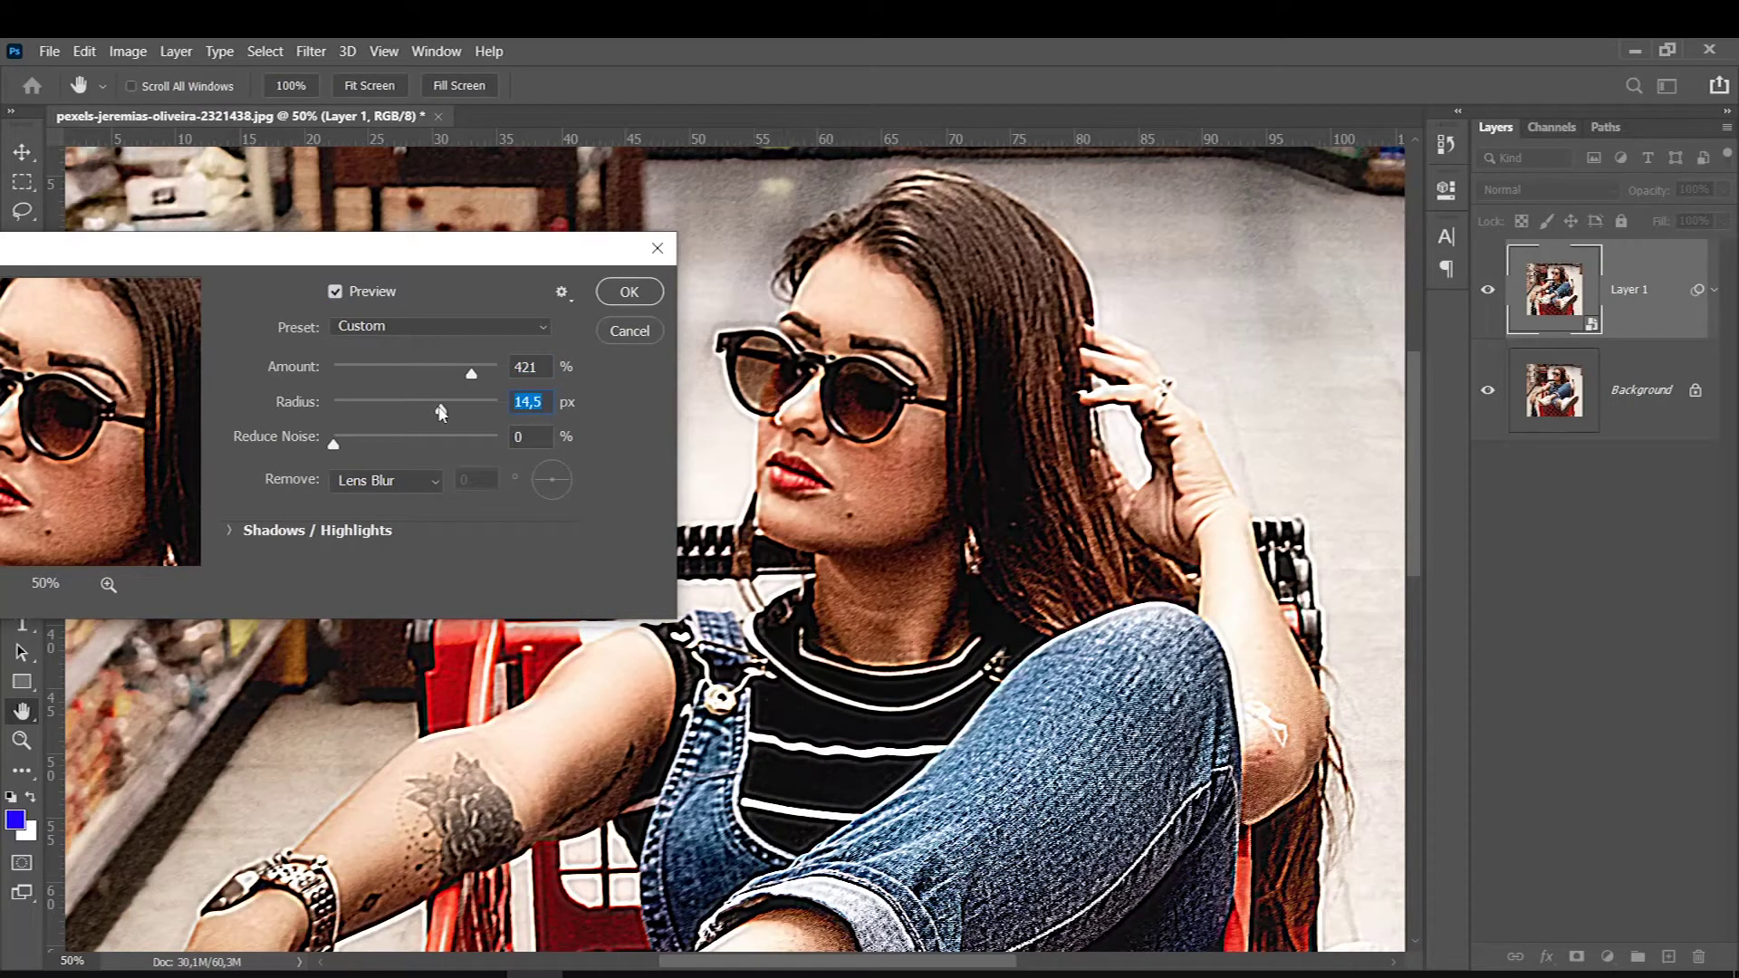
{"action": "mouse_move", "coordinate": [503, 367]}
{"action": "left_mouse_down"}
{"action": "mouse_move", "coordinate": [416, 382]}
{"action": "mouse_move", "coordinate": [421, 408]}
{"action": "mouse_move", "coordinate": [448, 410]}
{"action": "mouse_move", "coordinate": [409, 410]}
{"action": "left_mouse_up"}
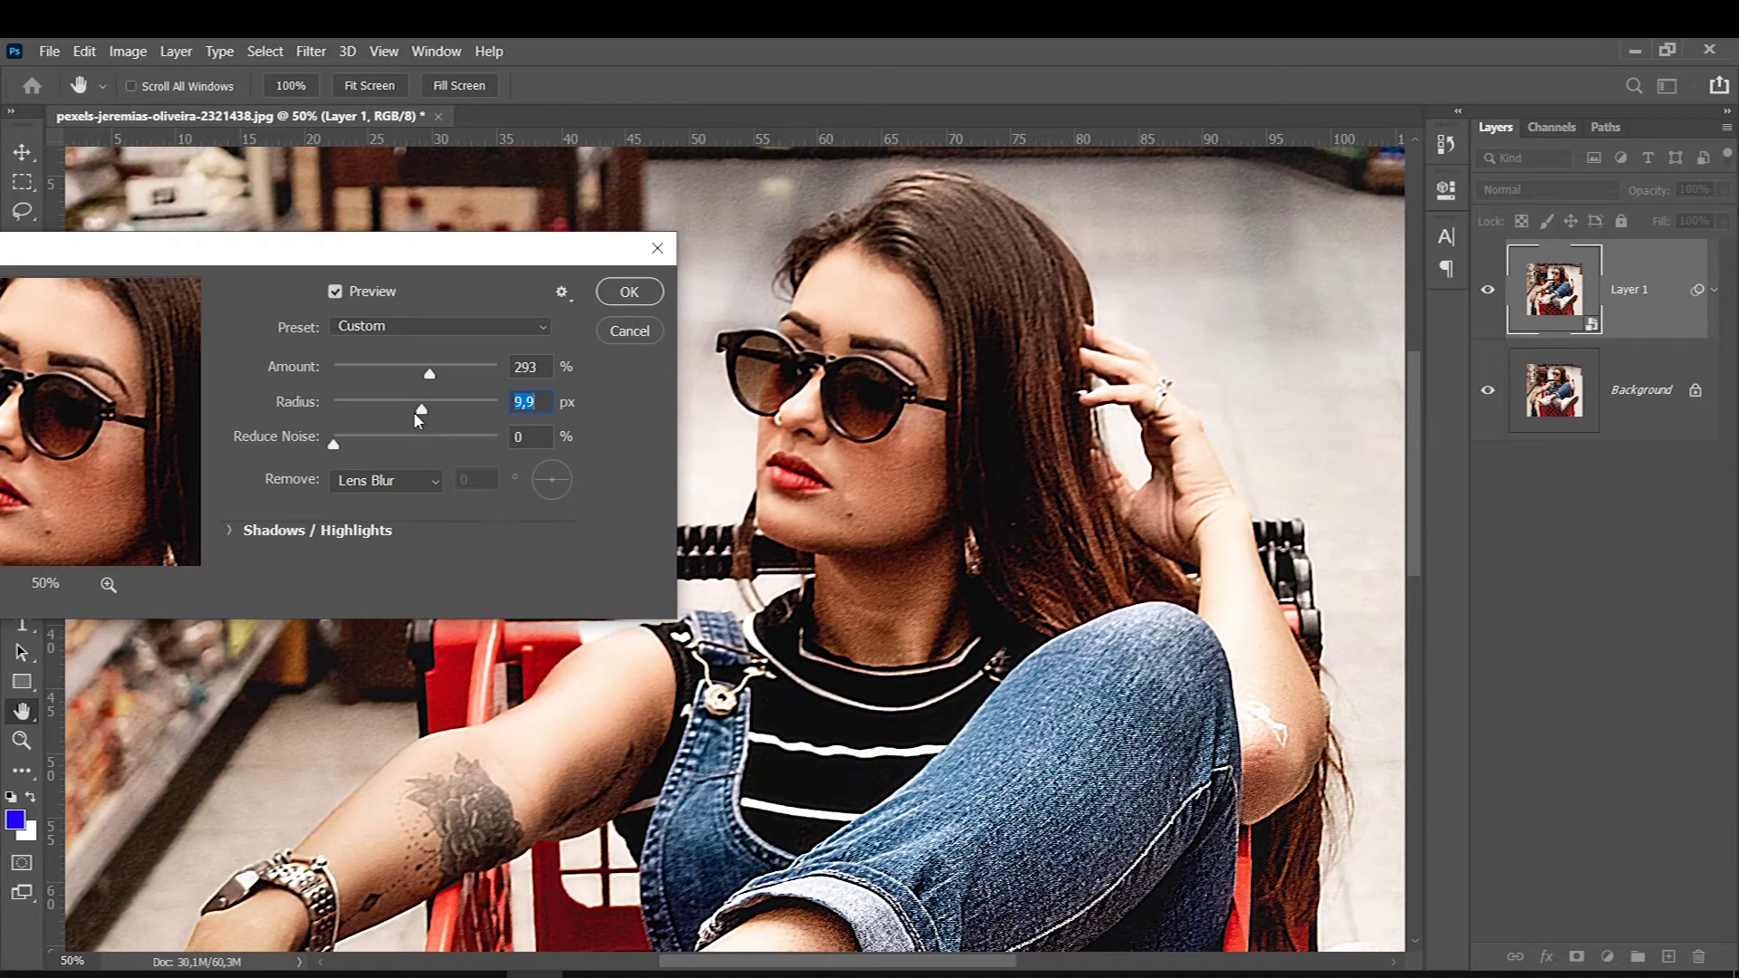
{"action": "left_click_drag", "start_coordinate": [428, 399], "coordinate": [425, 373]}
{"action": "left_click_drag", "start_coordinate": [435, 371], "coordinate": [499, 372]}
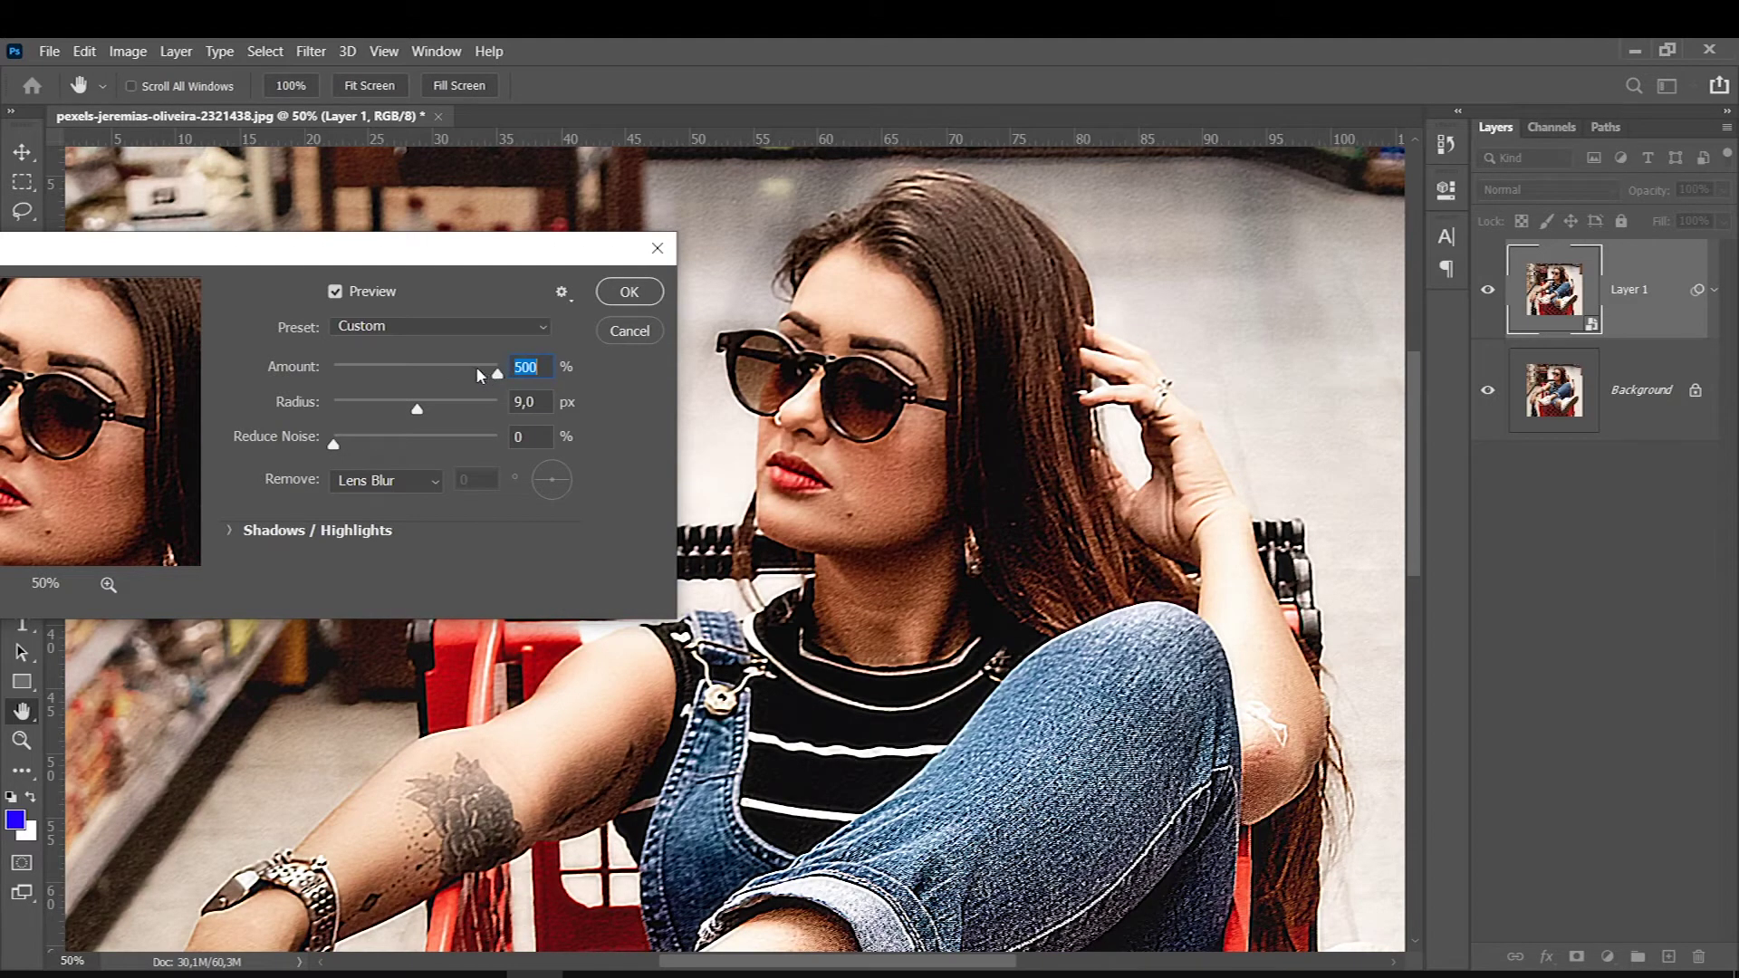
Set Smart Sharpen Amount to 420% and try Reduce Noise values of 0 and 58%.
{"action": "left_click_drag", "start_coordinate": [497, 372], "coordinate": [480, 355]}
{"action": "type", "text": "420"}
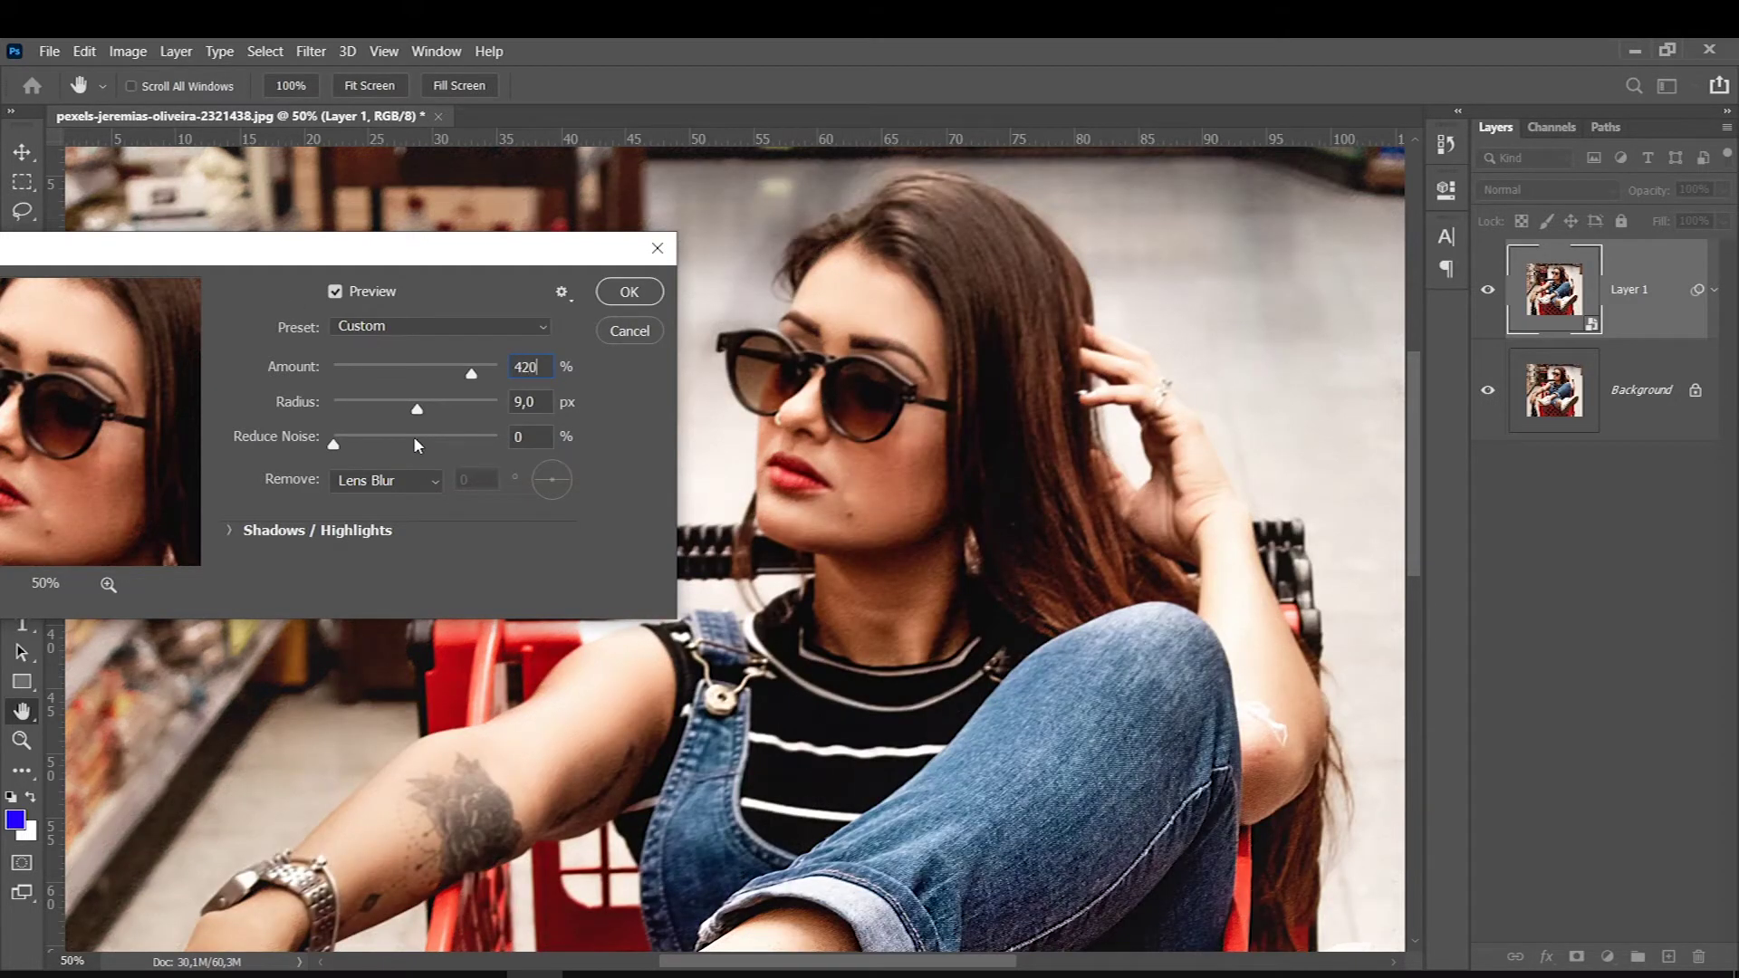
{"action": "left_click_drag", "start_coordinate": [335, 447], "coordinate": [372, 447]}
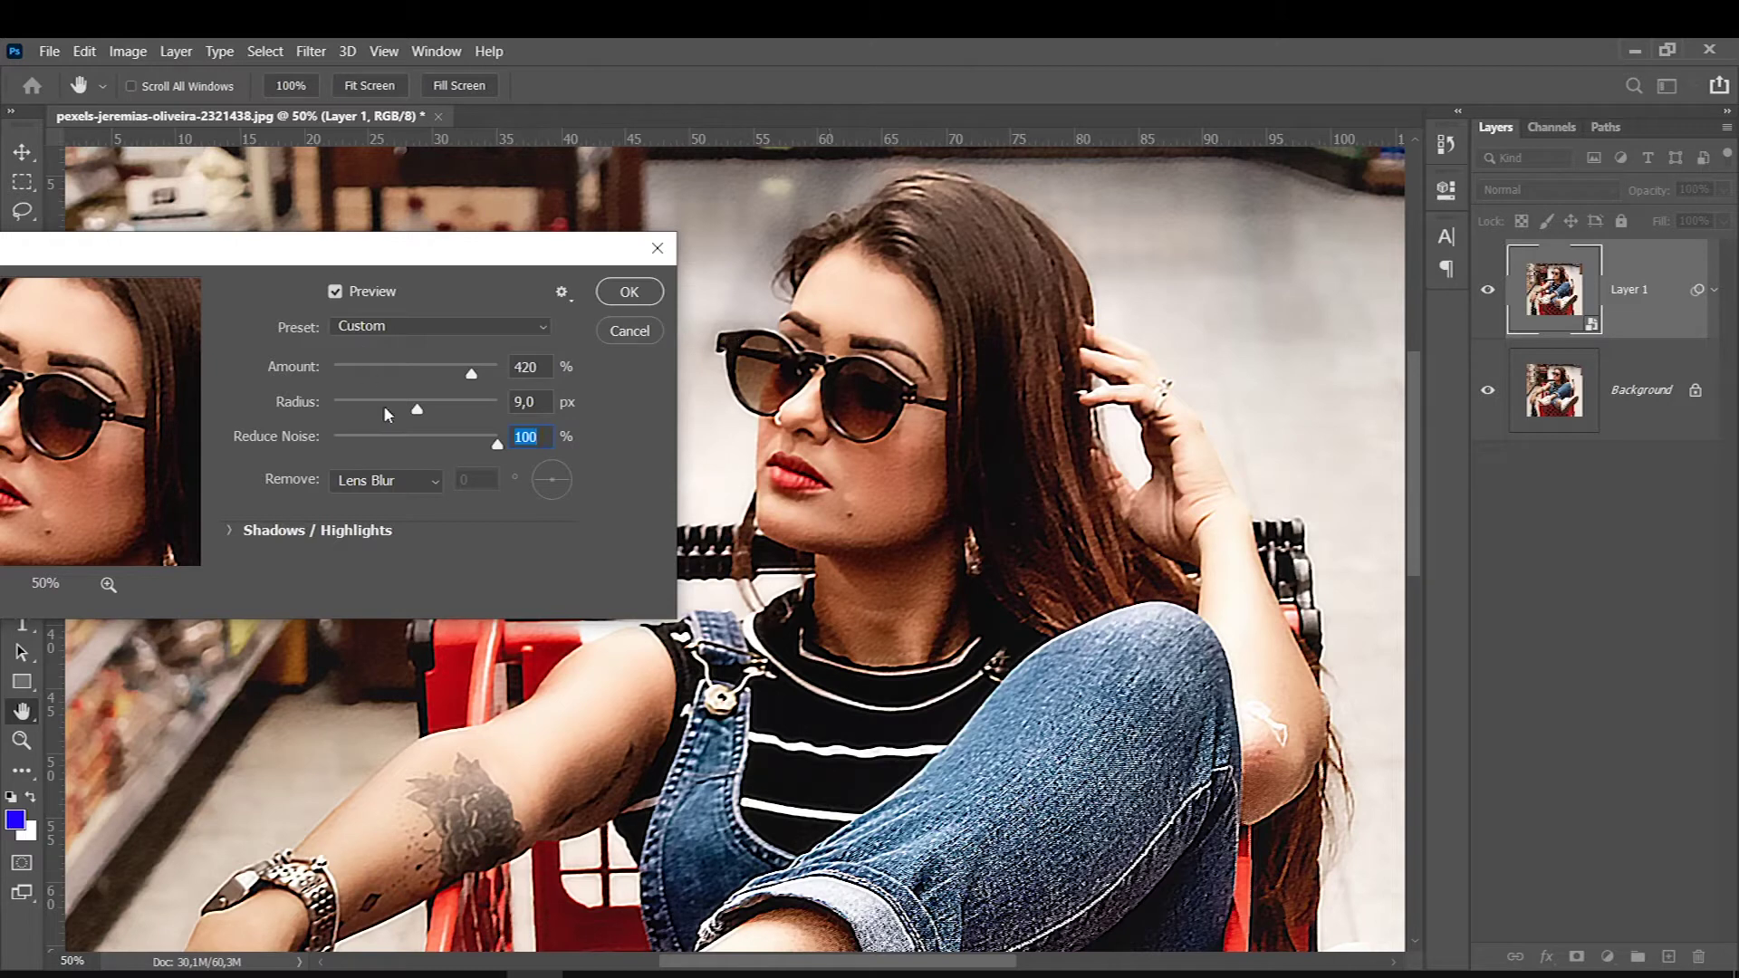
{"action": "left_click_drag", "start_coordinate": [497, 449], "coordinate": [466, 448]}
{"action": "type", "text": "0"}
{"action": "mouse_move", "coordinate": [370, 456]}
{"action": "left_mouse_down"}
{"action": "mouse_move", "coordinate": [387, 447]}
{"action": "mouse_move", "coordinate": [370, 447]}
{"action": "left_mouse_up"}
{"action": "type", "text": "58"}
Finalize Radius 8 px, Reduce Noise 28% and Amount 469%, and expand Shadows/Highlights.
{"action": "left_click_drag", "start_coordinate": [416, 408], "coordinate": [416, 411]}
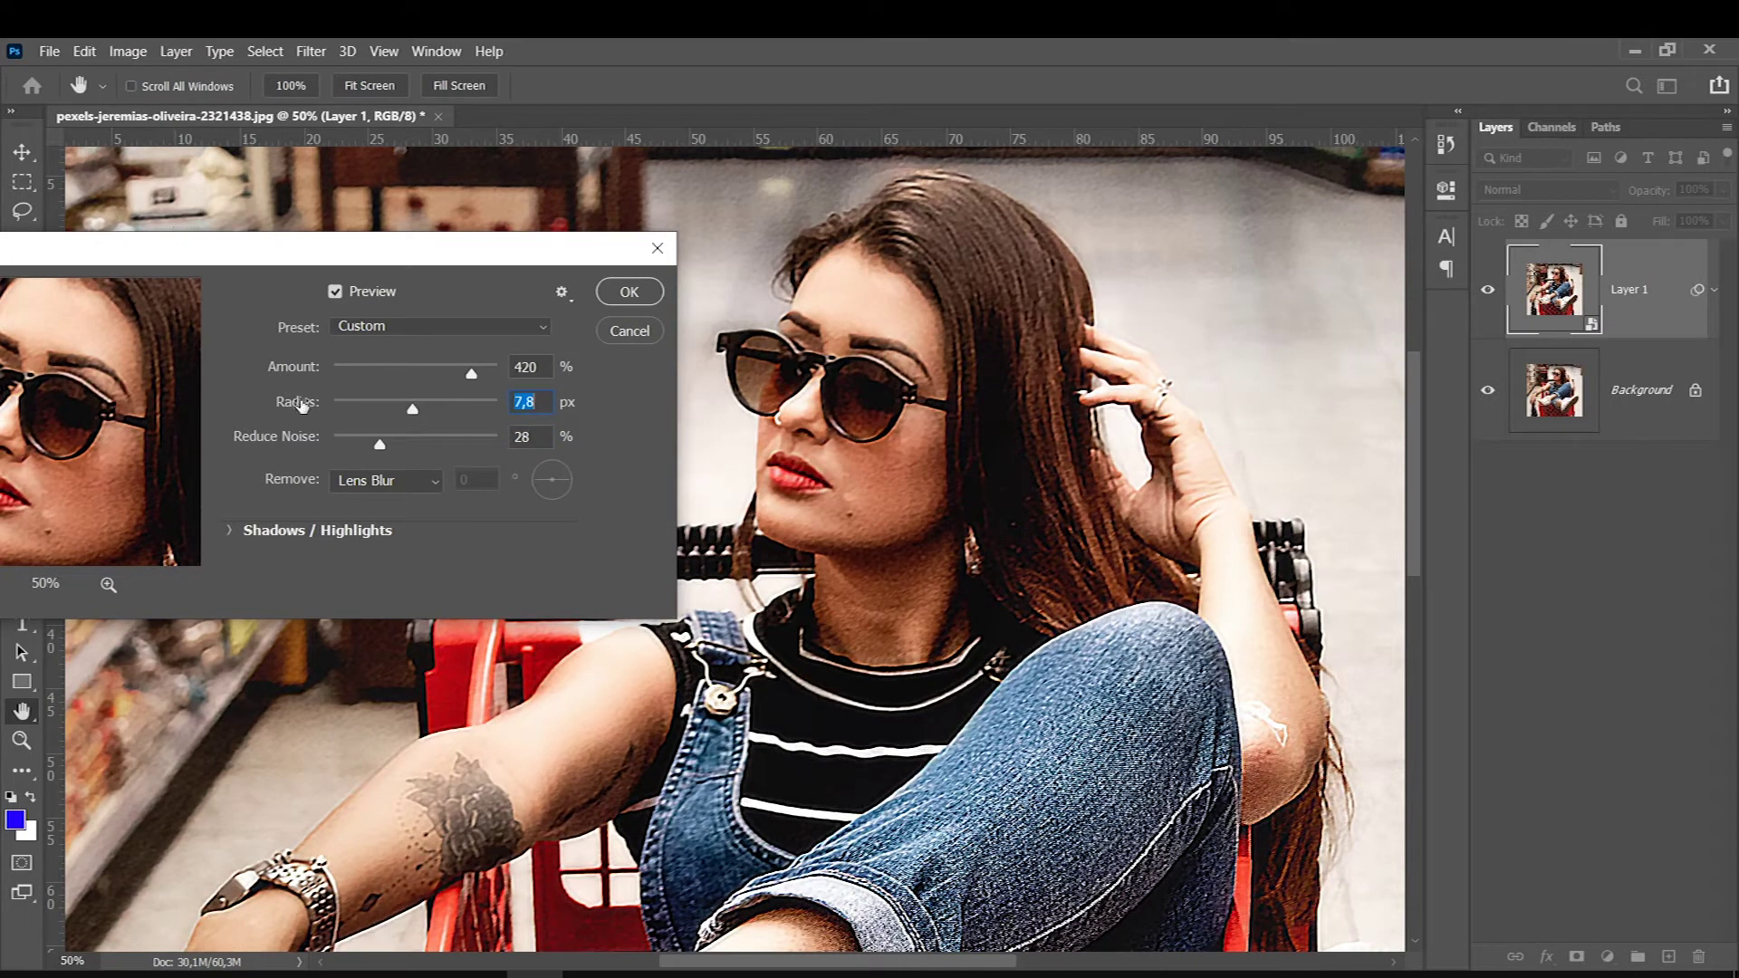
{"action": "type", "text": "8"}
{"action": "left_click_drag", "start_coordinate": [473, 374], "coordinate": [487, 372]}
{"action": "left_click", "coordinate": [239, 529]}
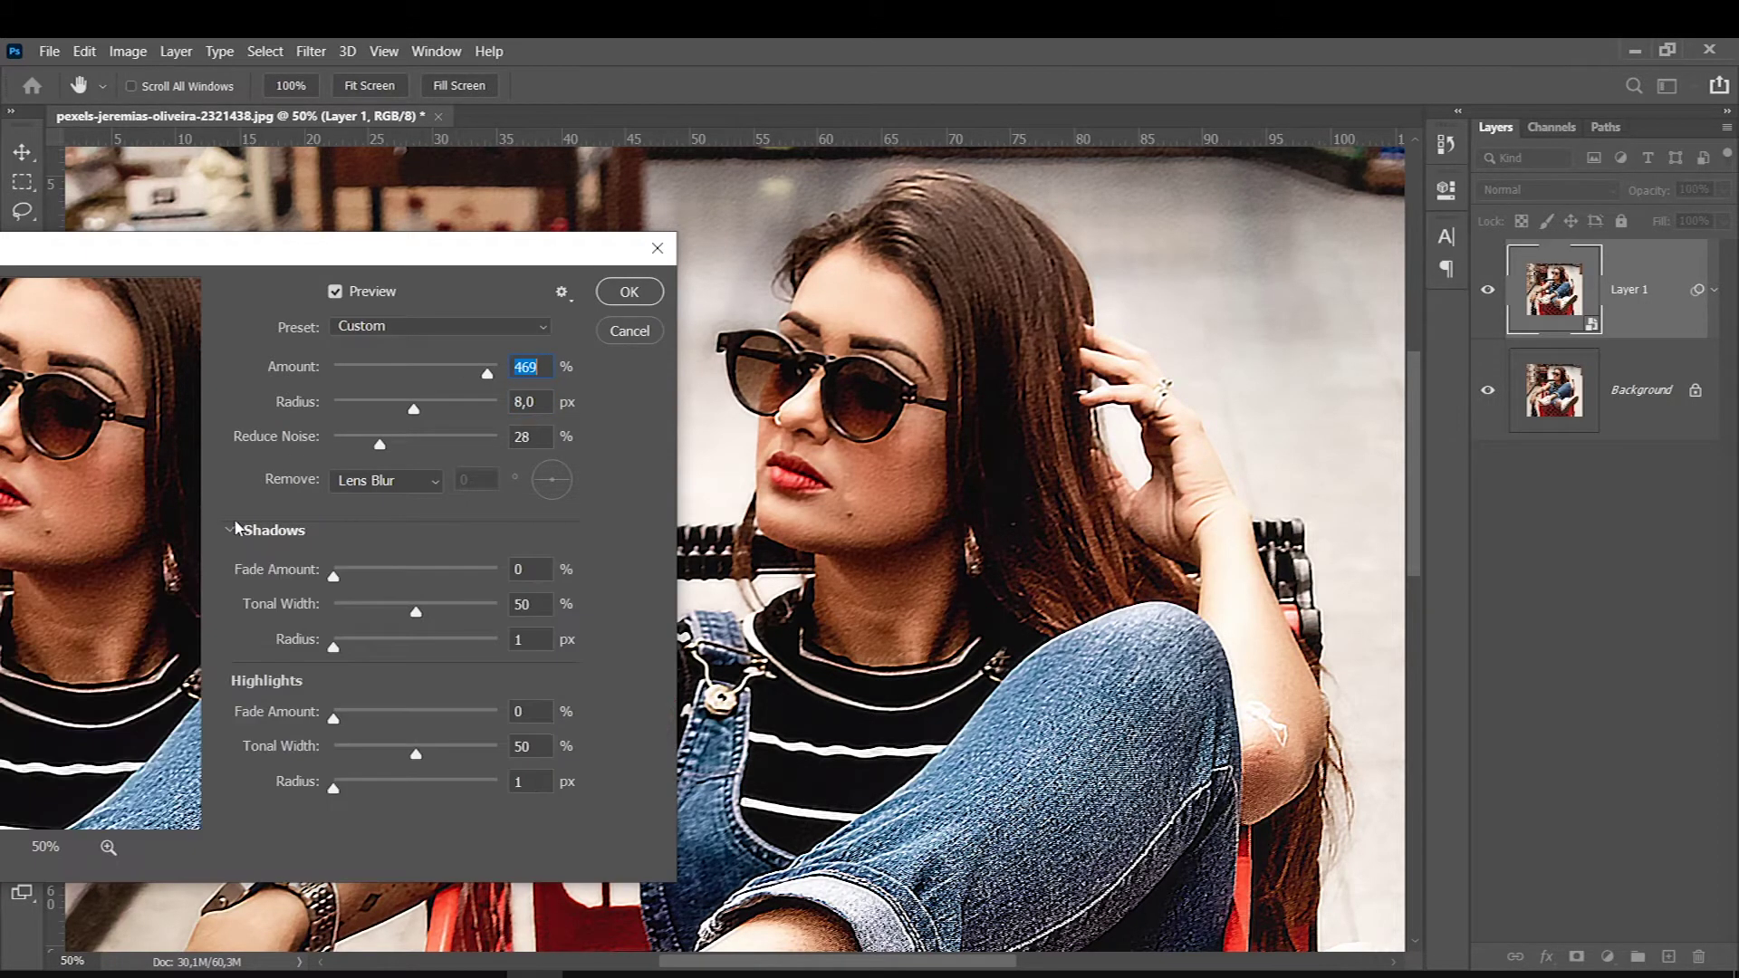
Set shadows fade 24%, width 30, radius 79 and highlights 39%, 47, 81, then apply.
{"action": "left_click_drag", "start_coordinate": [222, 249], "coordinate": [256, 206]}
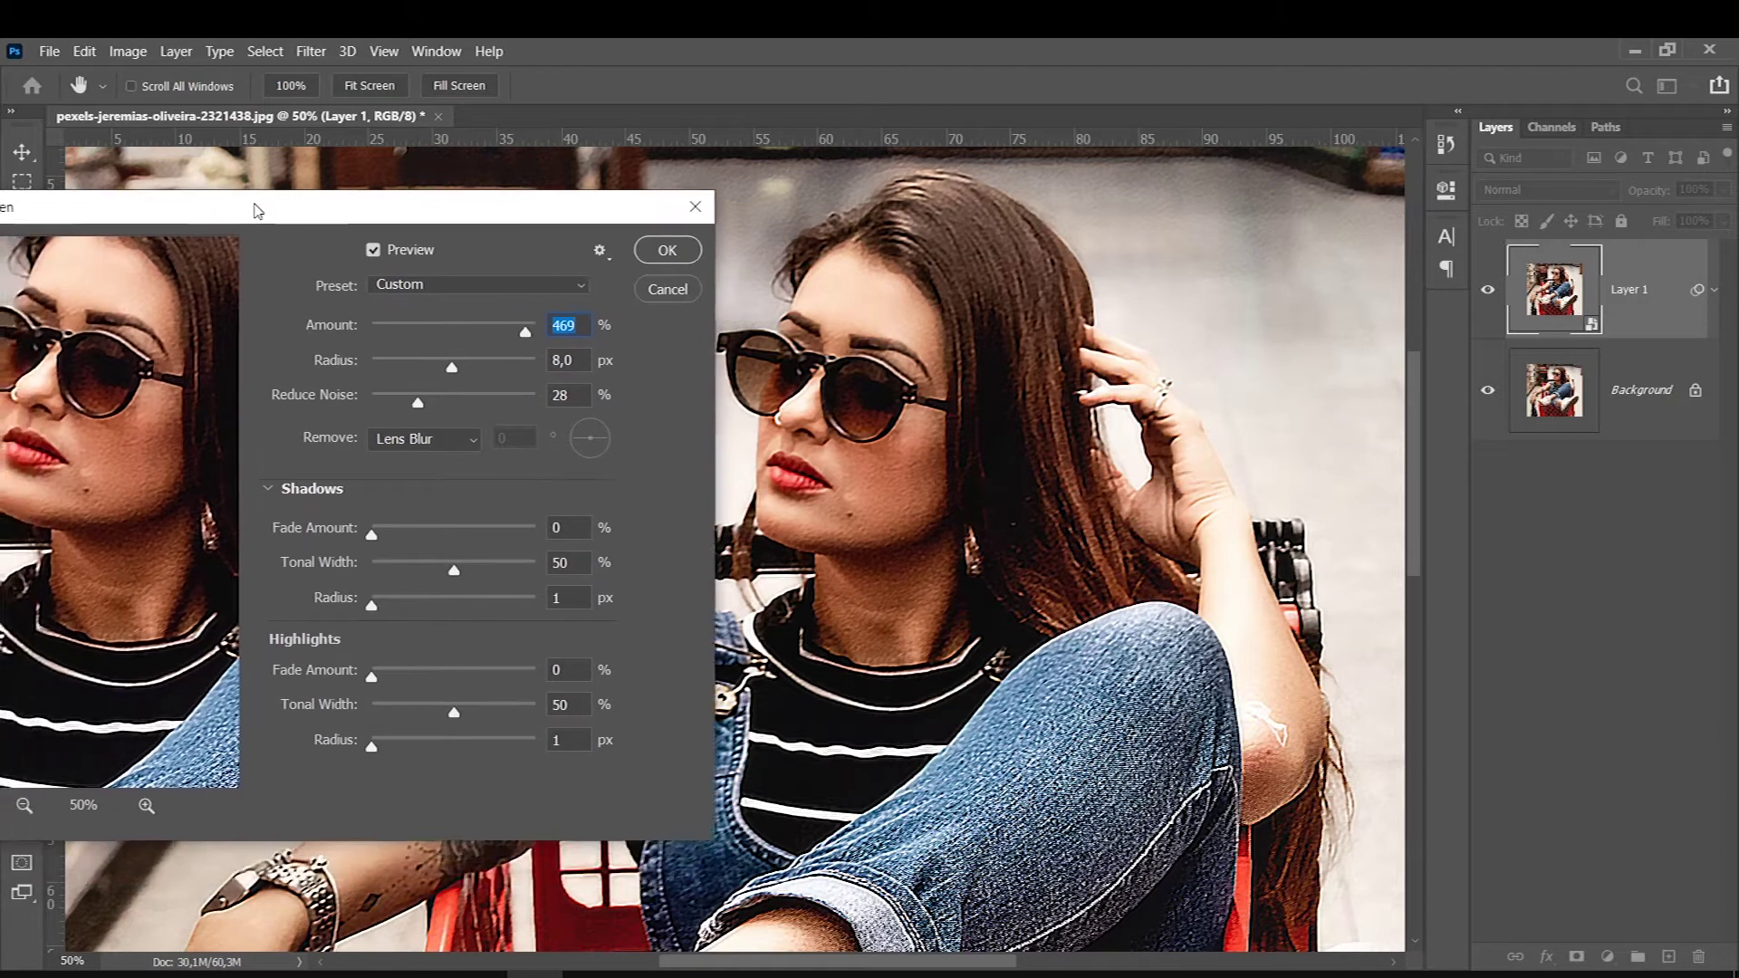
{"action": "mouse_move", "coordinate": [376, 536]}
{"action": "left_mouse_down"}
{"action": "mouse_move", "coordinate": [515, 535]}
{"action": "mouse_move", "coordinate": [407, 534]}
{"action": "mouse_move", "coordinate": [385, 569]}
{"action": "mouse_move", "coordinate": [446, 604]}
{"action": "mouse_move", "coordinate": [496, 604]}
{"action": "left_mouse_up"}
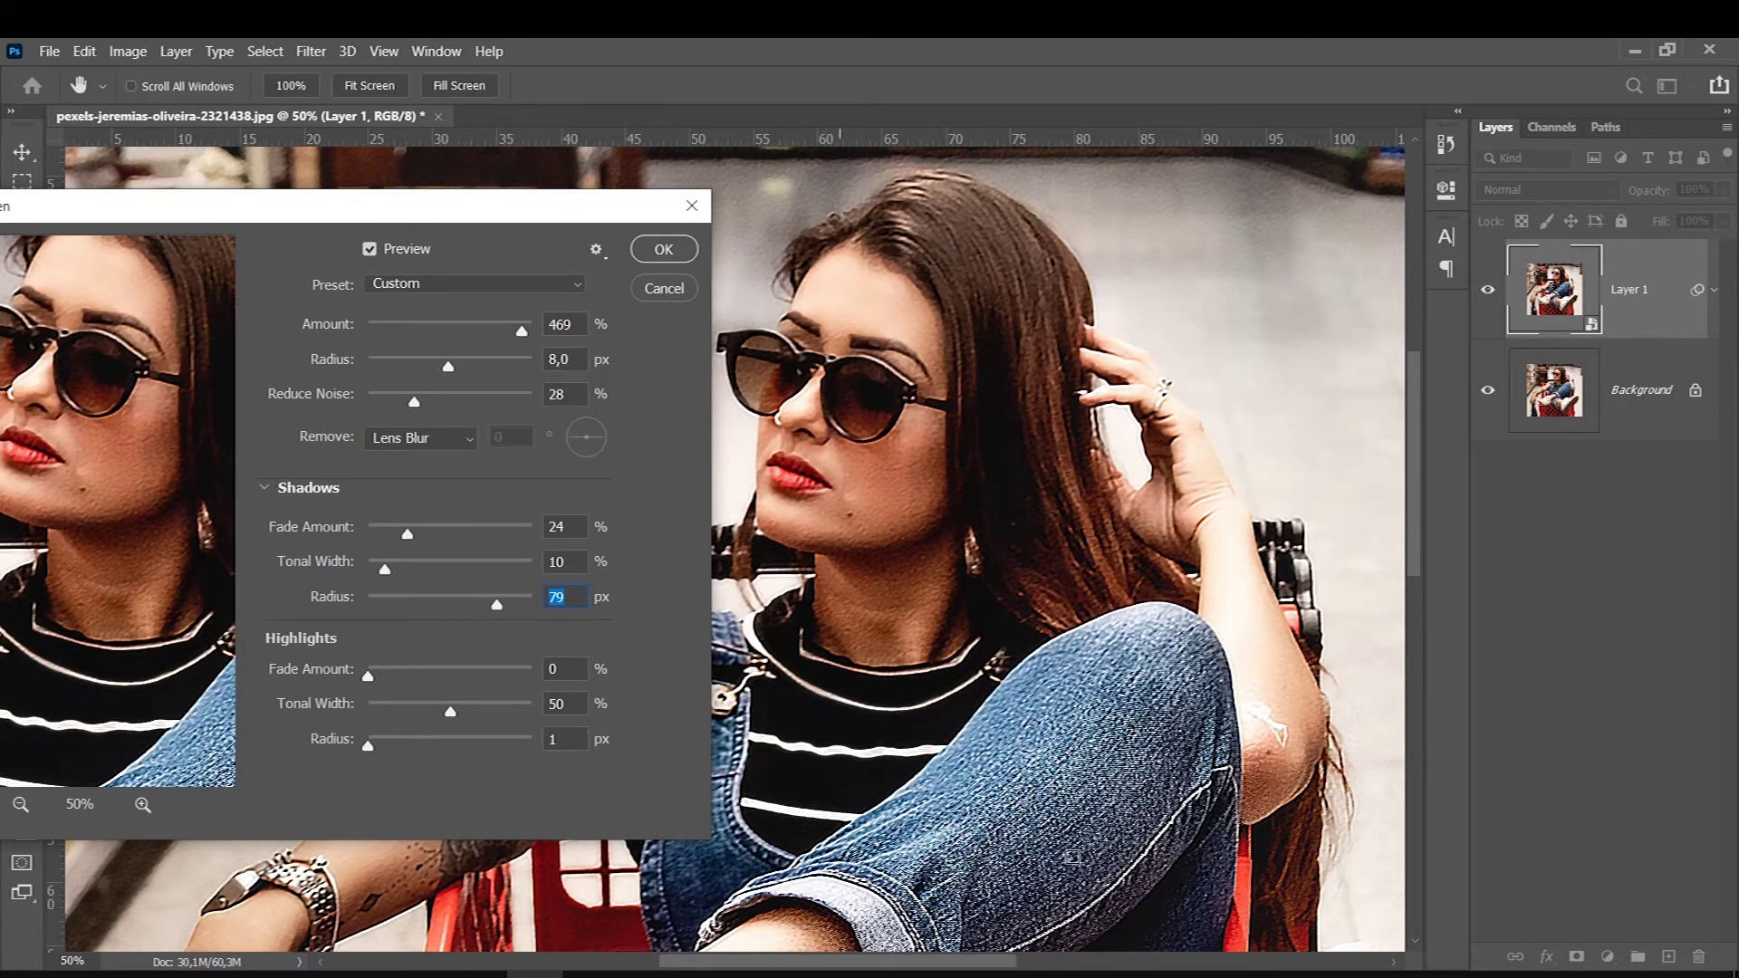
{"action": "left_click", "coordinate": [1078, 840]}
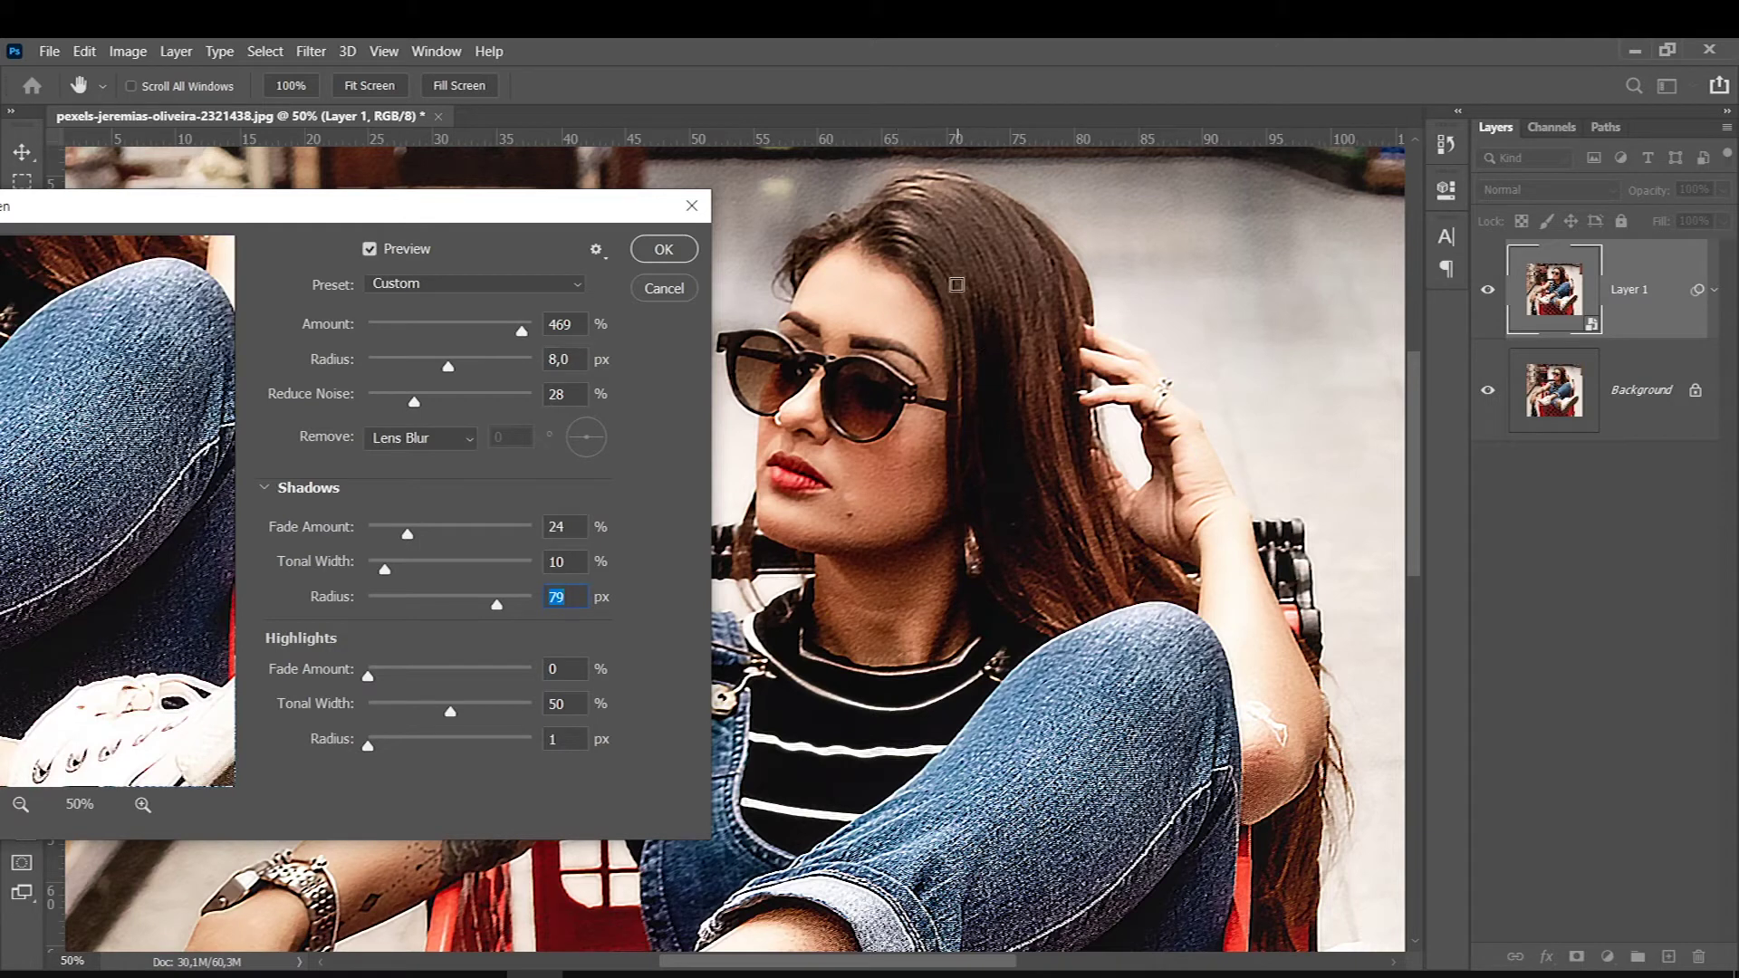
{"action": "left_click_drag", "start_coordinate": [396, 568], "coordinate": [427, 569]}
{"action": "mouse_move", "coordinate": [390, 675]}
{"action": "left_mouse_down"}
{"action": "mouse_move", "coordinate": [432, 677]}
{"action": "mouse_move", "coordinate": [448, 745]}
{"action": "mouse_move", "coordinate": [499, 741]}
{"action": "left_mouse_up"}
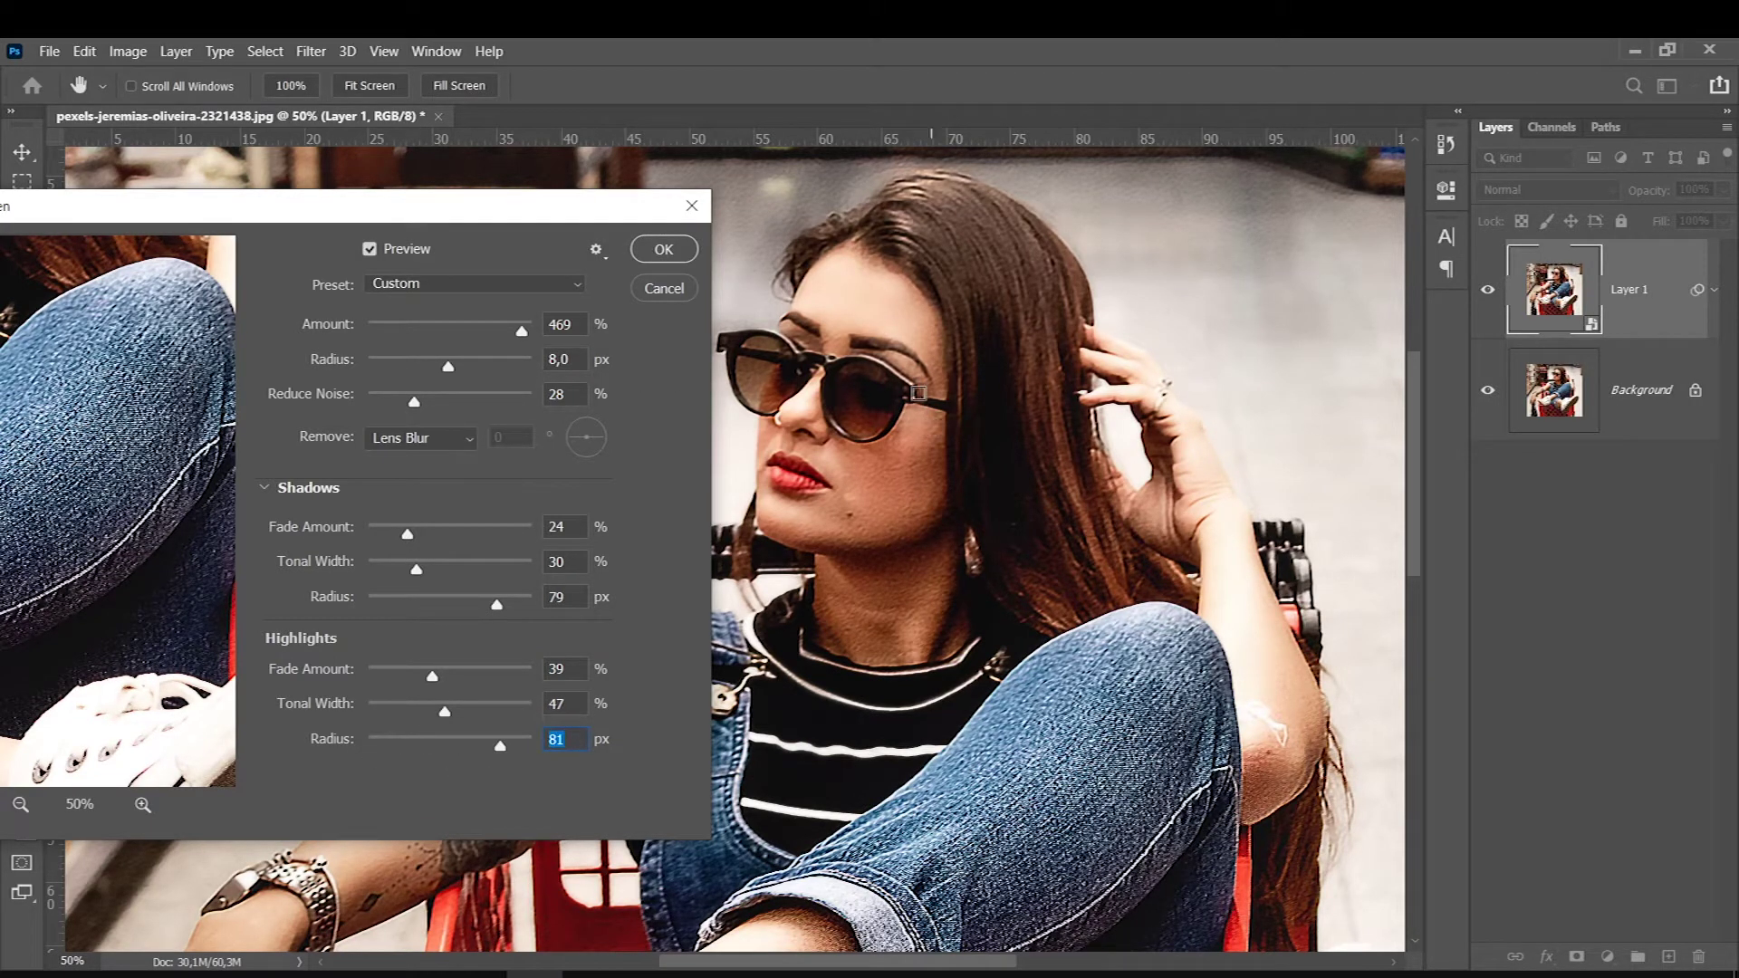
{"action": "left_click", "coordinate": [370, 250]}
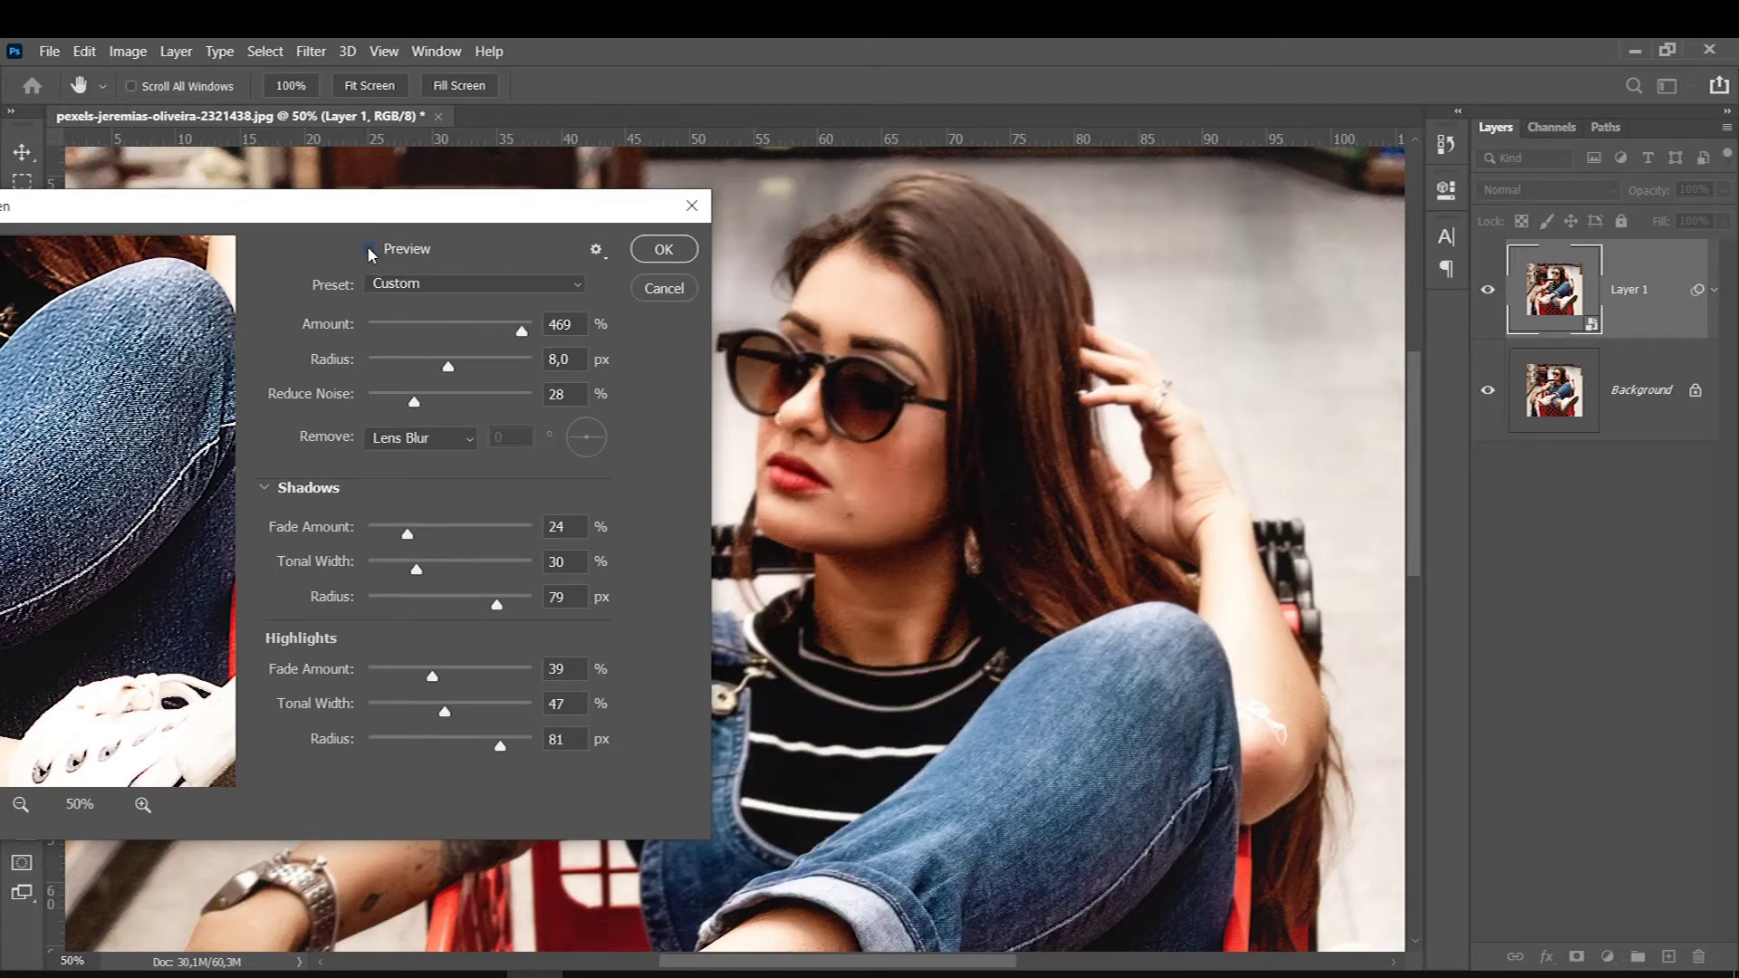
{"action": "left_click", "coordinate": [369, 249]}
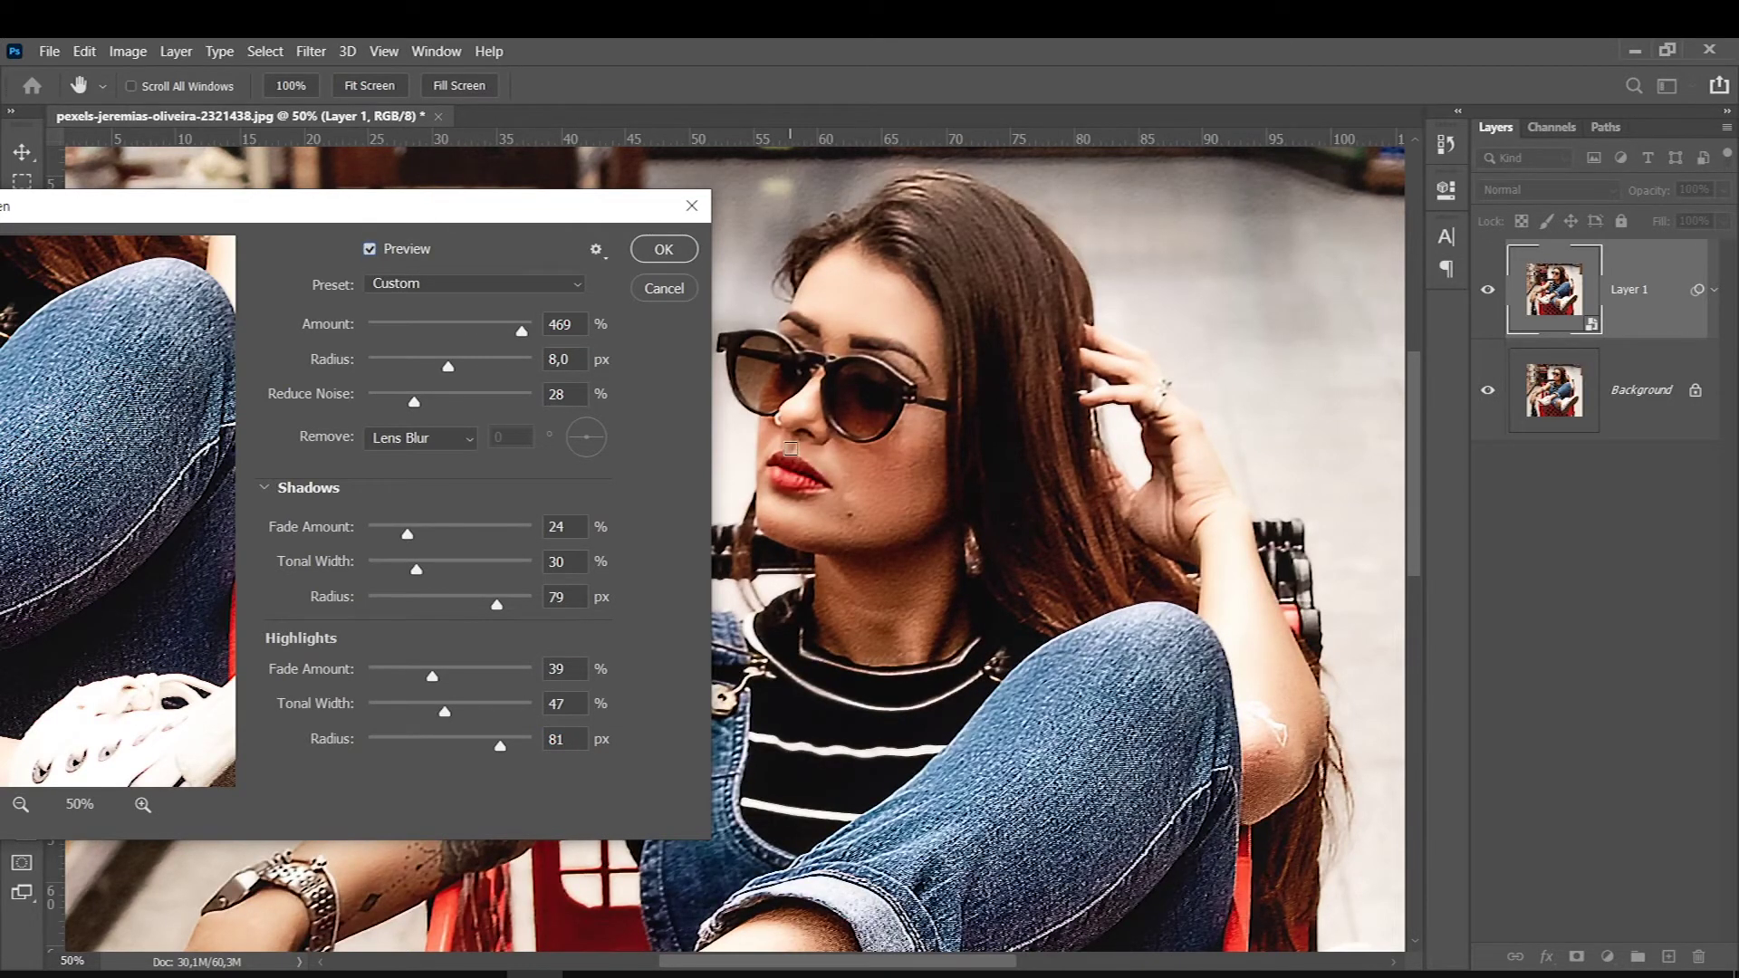
{"action": "left_click", "coordinate": [658, 250]}
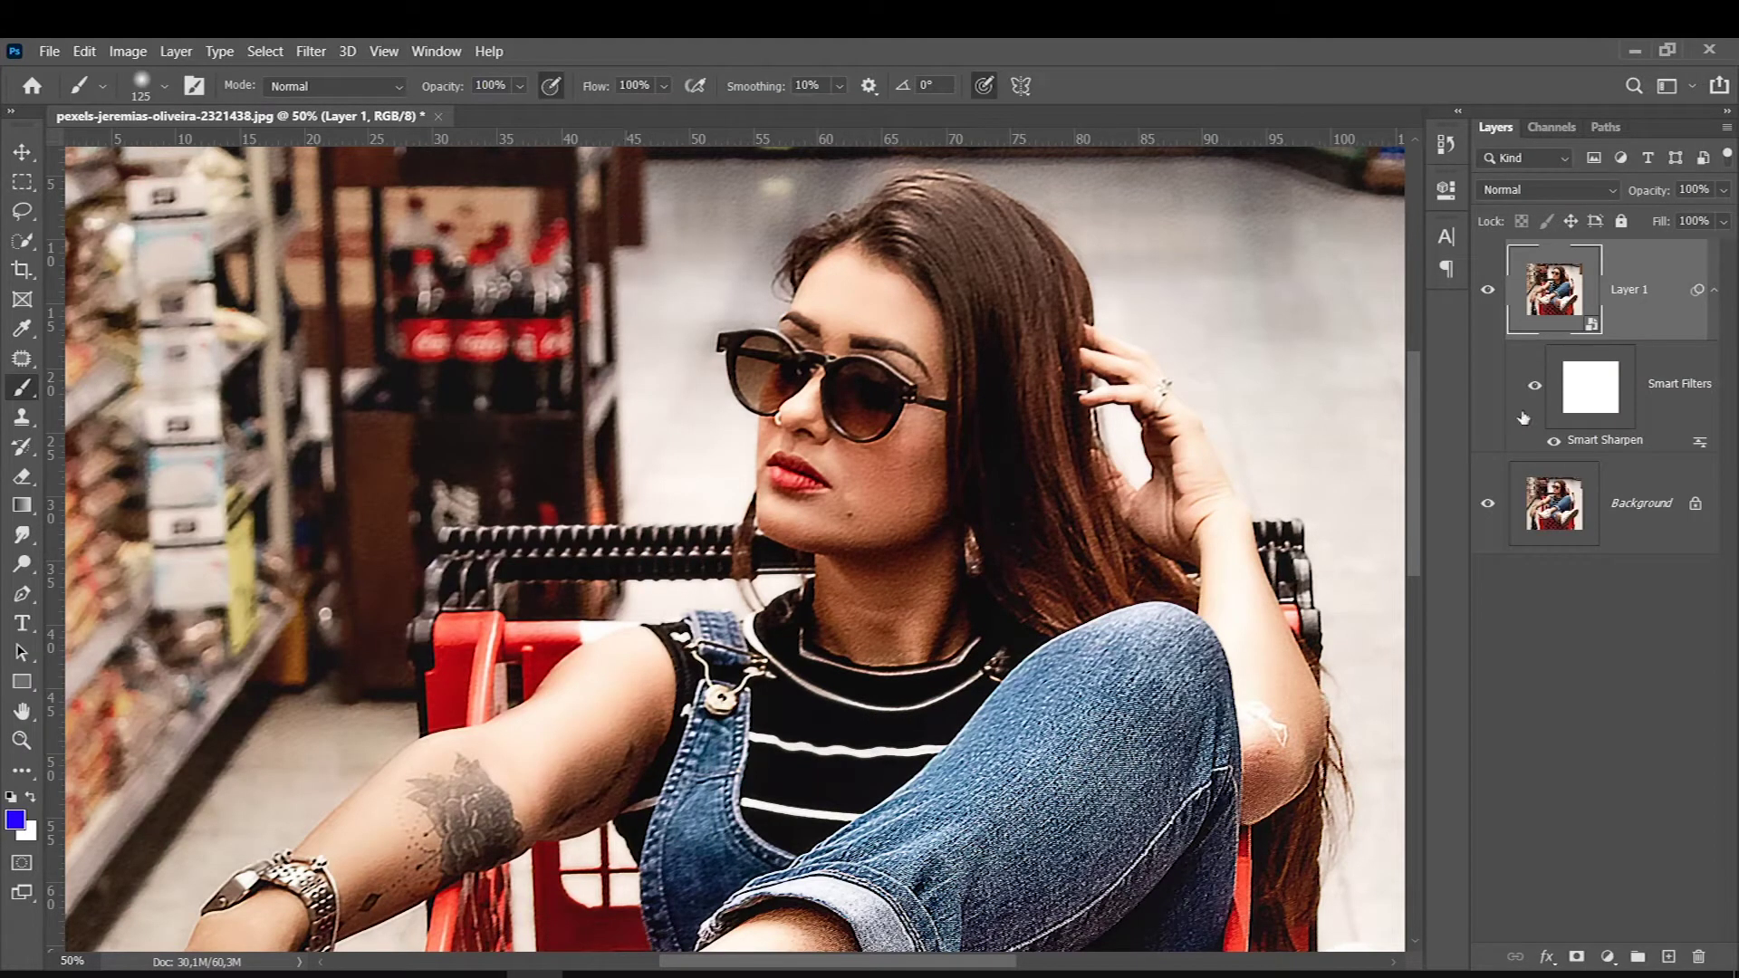
Invert the smart filter mask to black and pick a soft round brush at size 700.
{"action": "left_click", "coordinate": [1549, 378]}
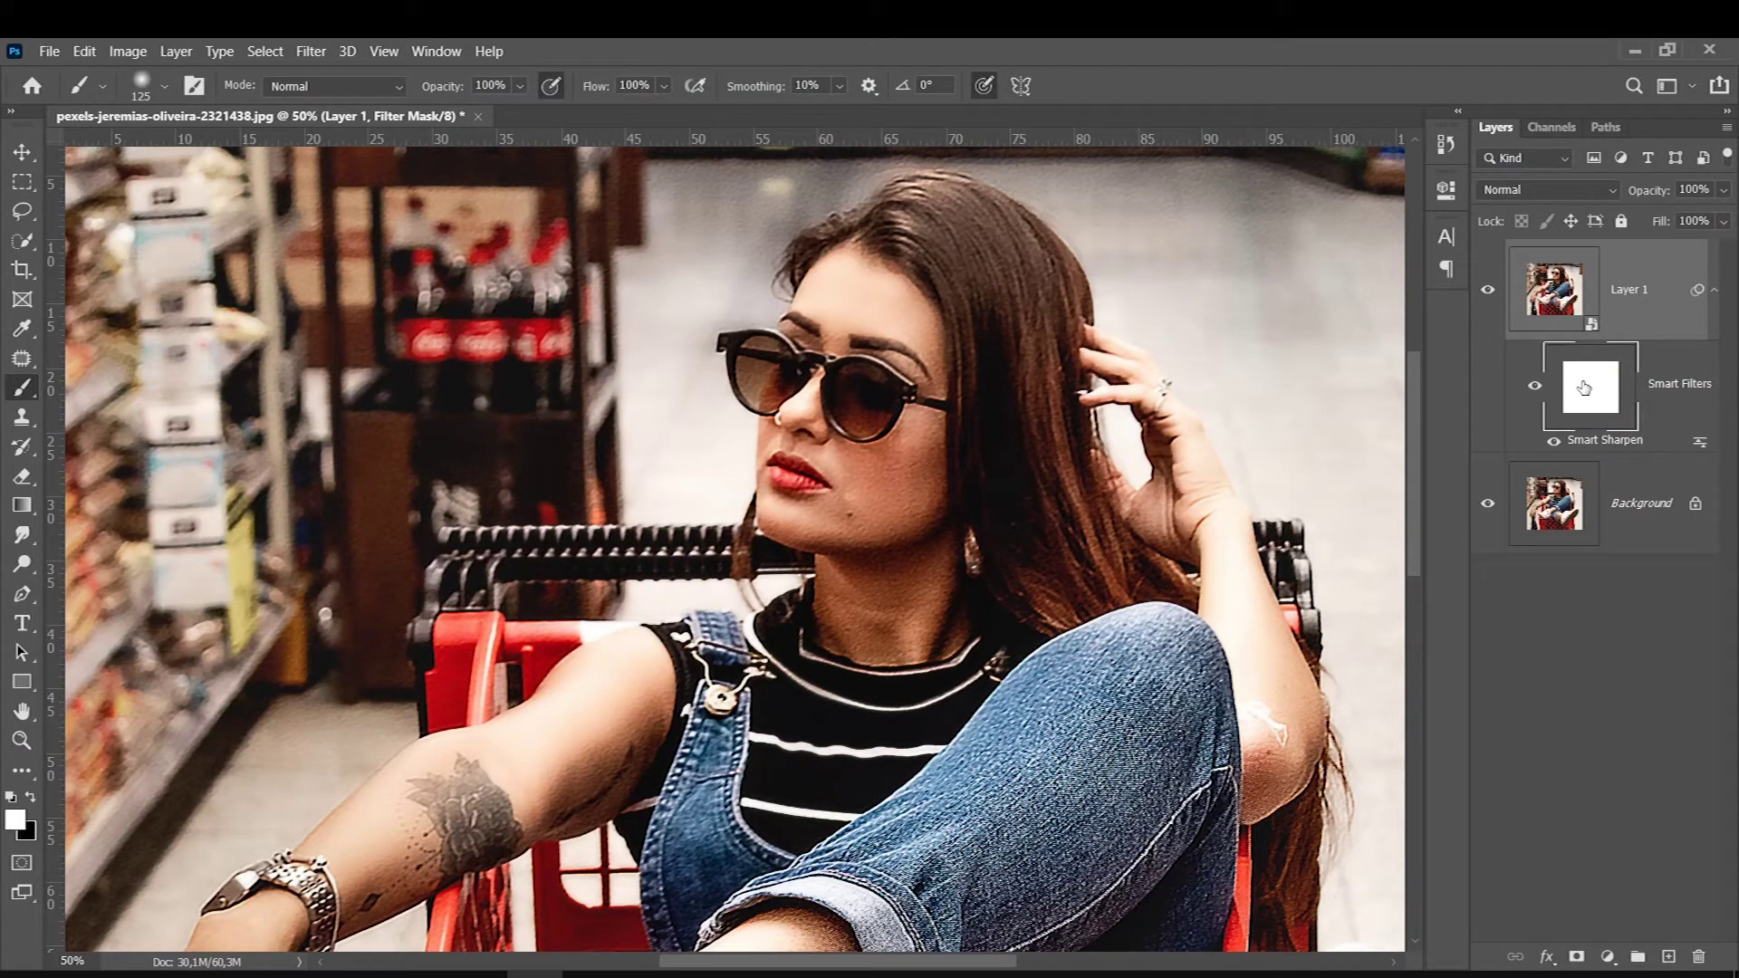
{"action": "key", "text": "ctrl+i"}
{"action": "right_click", "coordinate": [634, 430]}
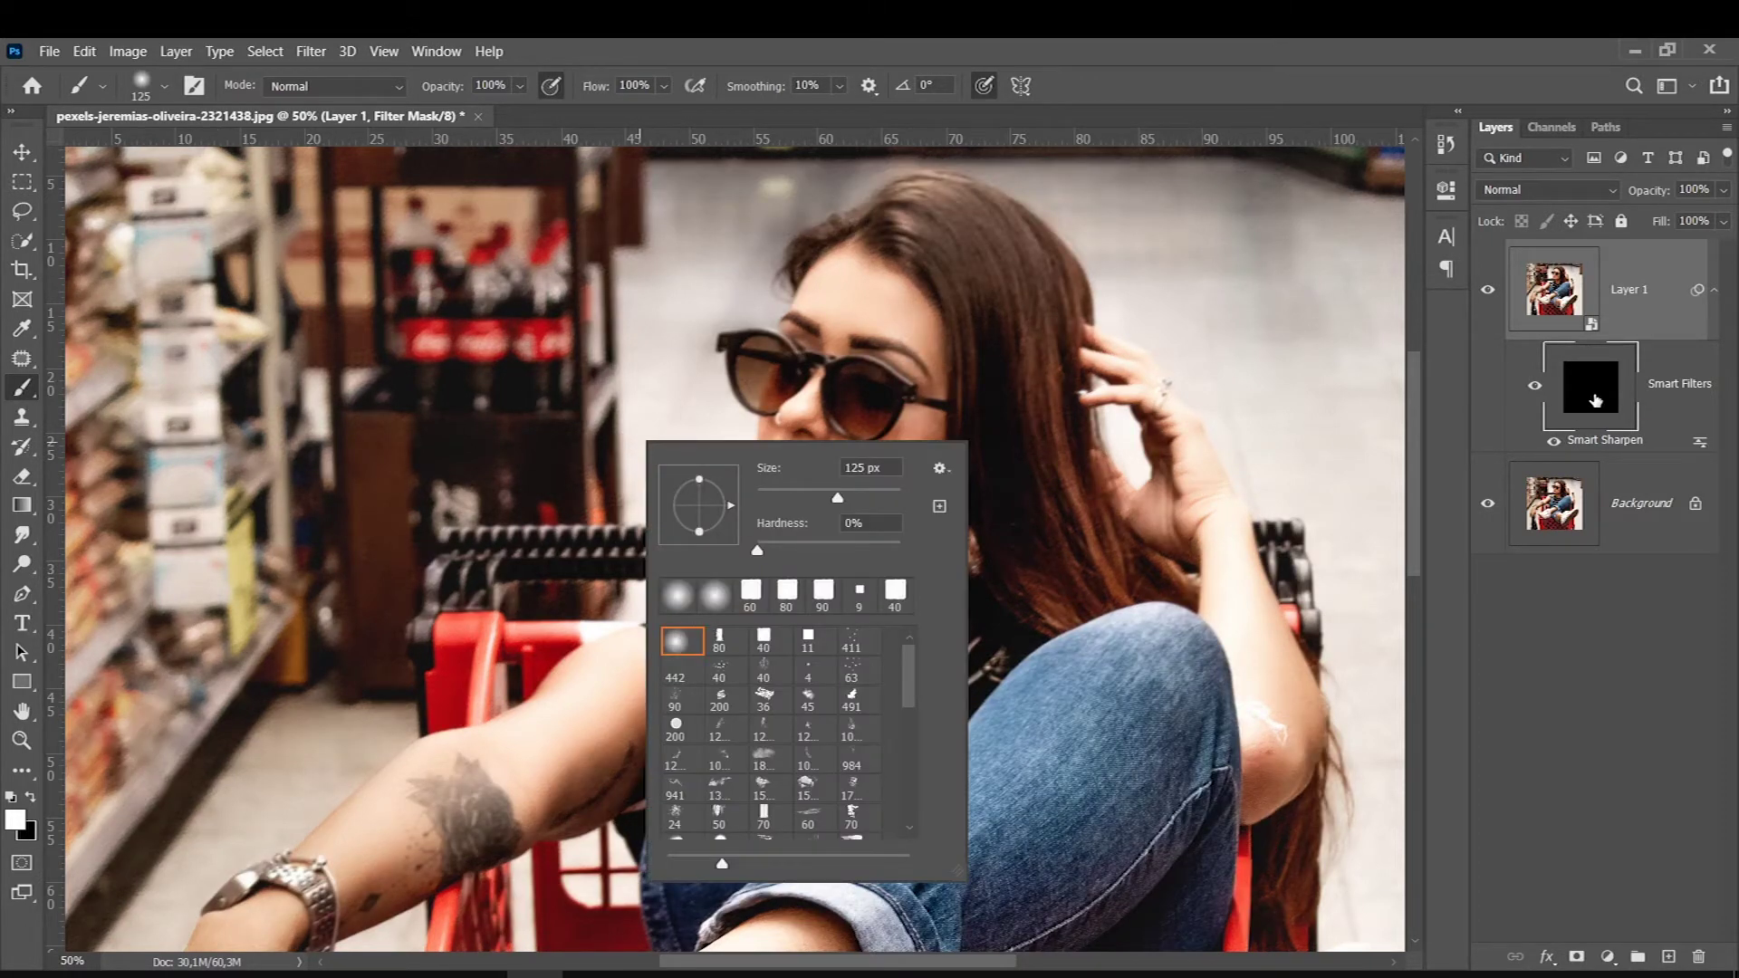
{"action": "double_click", "coordinate": [675, 643]}
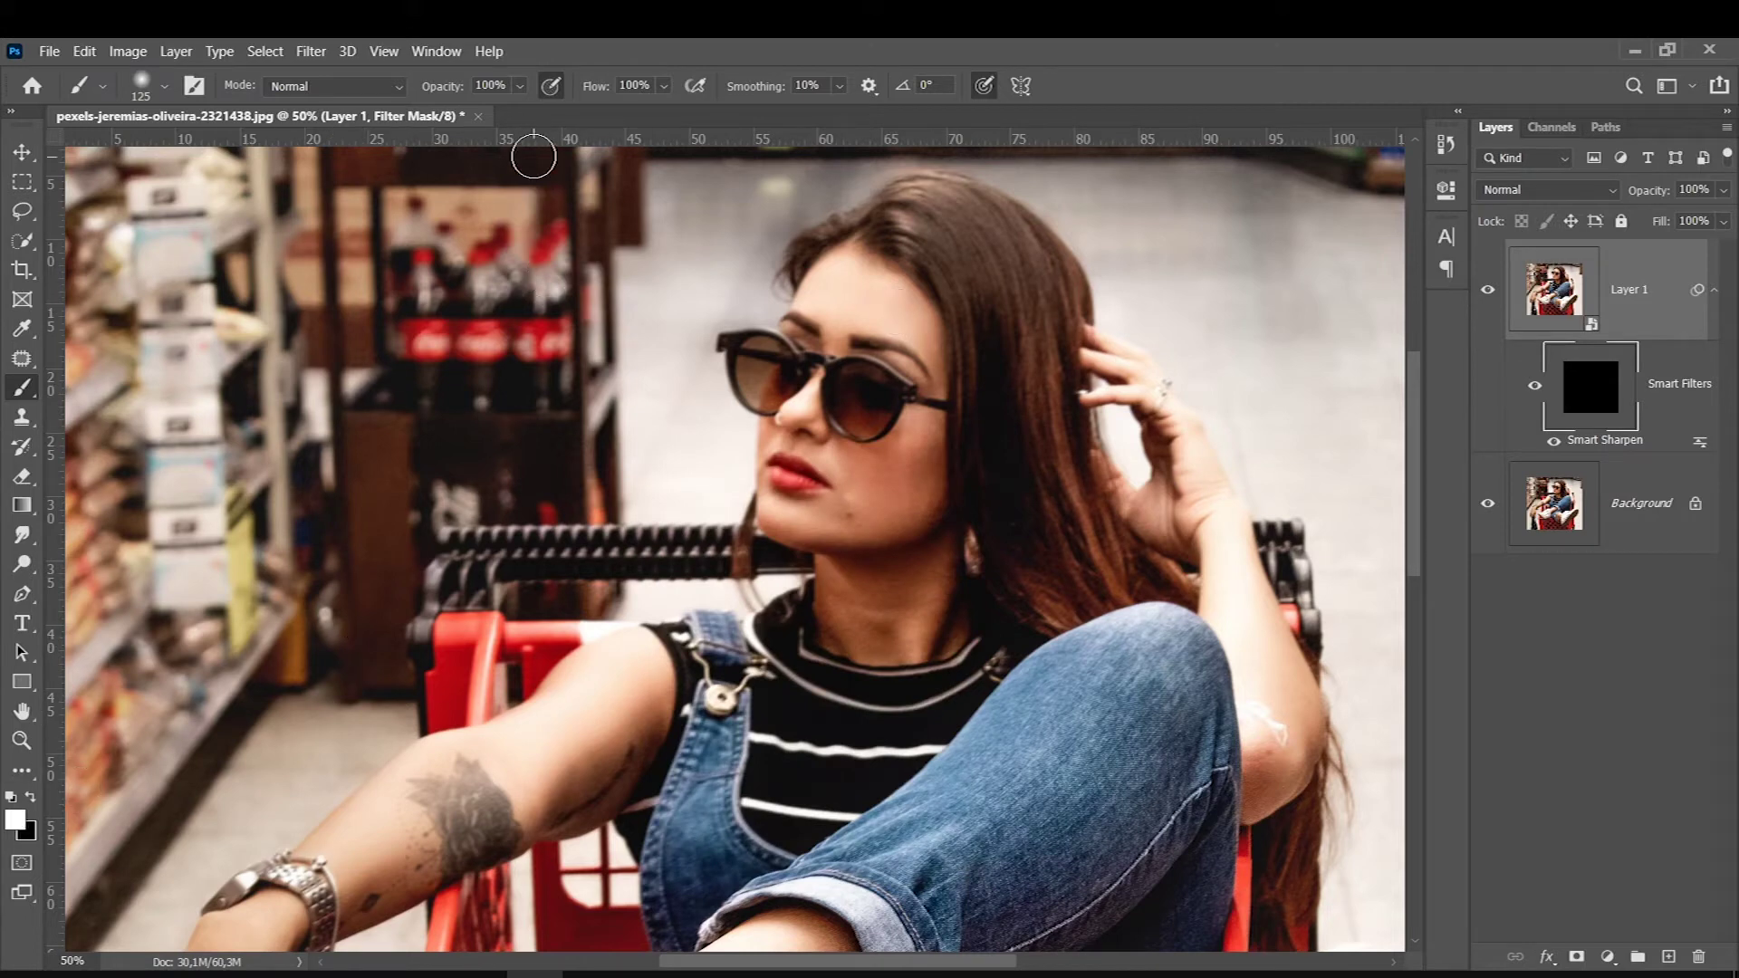
{"action": "key", "text": "bracketright"}
{"action": "key", "text": "bracketright"}
{"action": "key", "text": "bracketright"}
{"action": "key", "text": "bracketleft"}
{"action": "key", "text": "bracketleft"}
{"action": "key", "text": "bracketleft"}
Paint sharpening back over the face, neck, arm, shoulder and hair at lowered opacity, then compare.
{"action": "left_click_drag", "start_coordinate": [969, 466], "coordinate": [931, 233]}
{"action": "key", "text": "bracketleft"}
{"action": "key", "text": "bracketleft"}
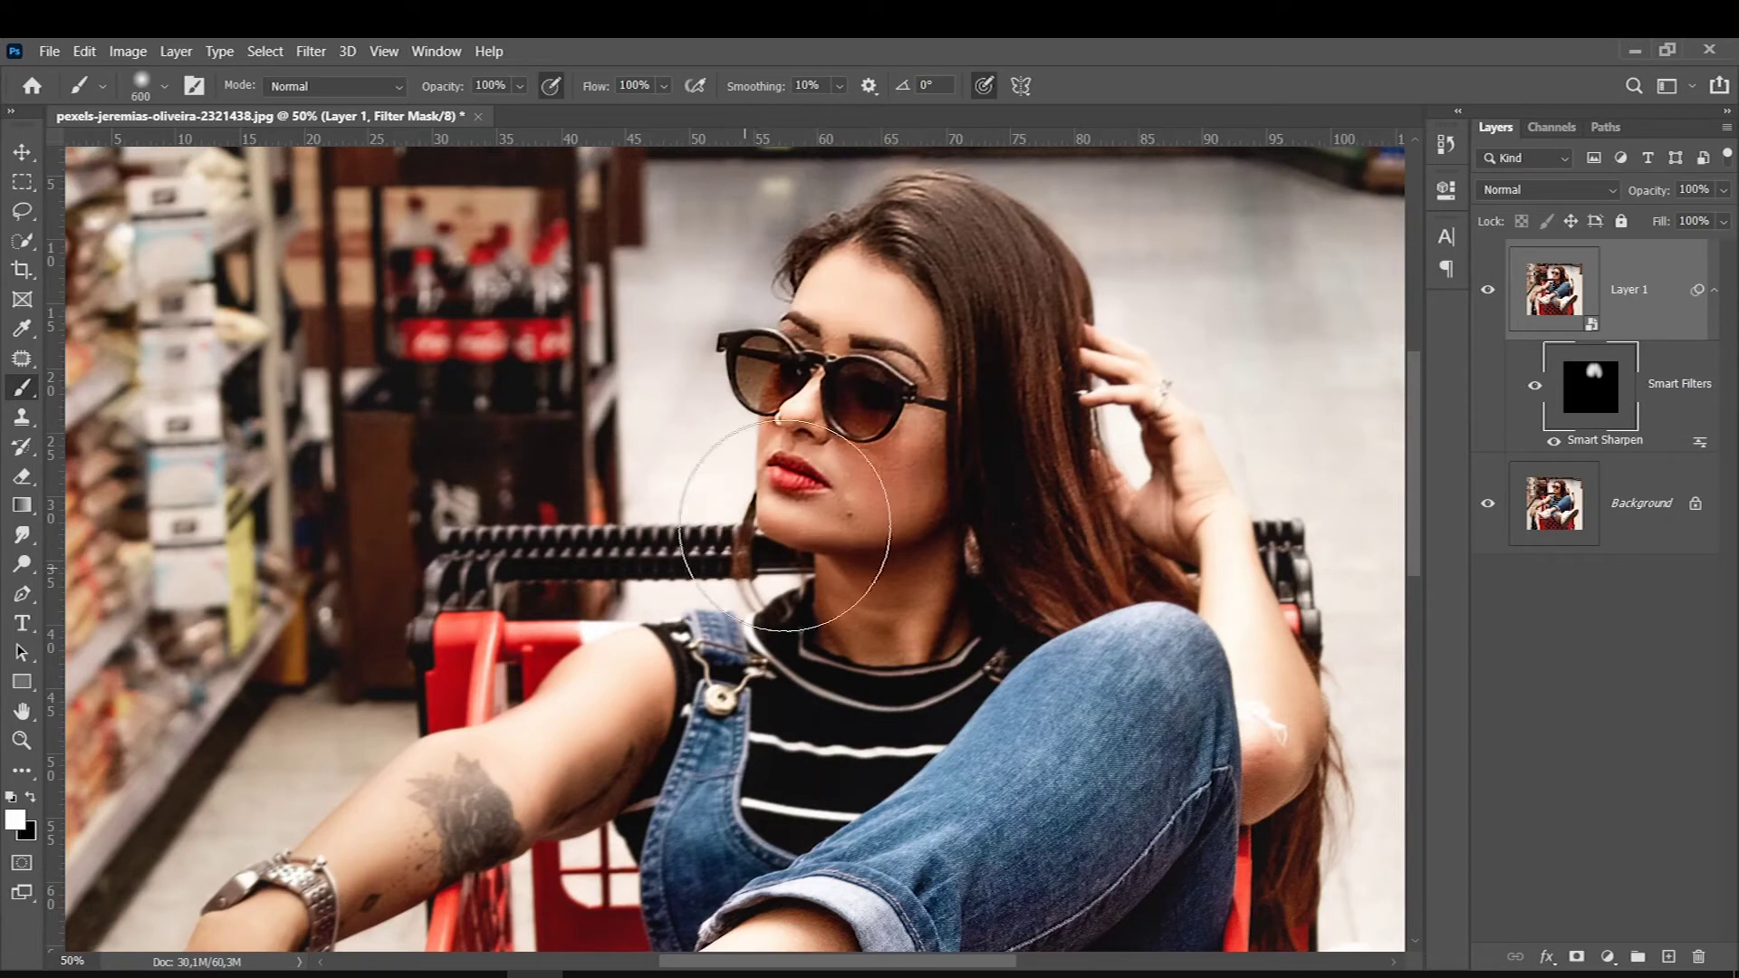
{"action": "left_click_drag", "start_coordinate": [835, 543], "coordinate": [933, 271]}
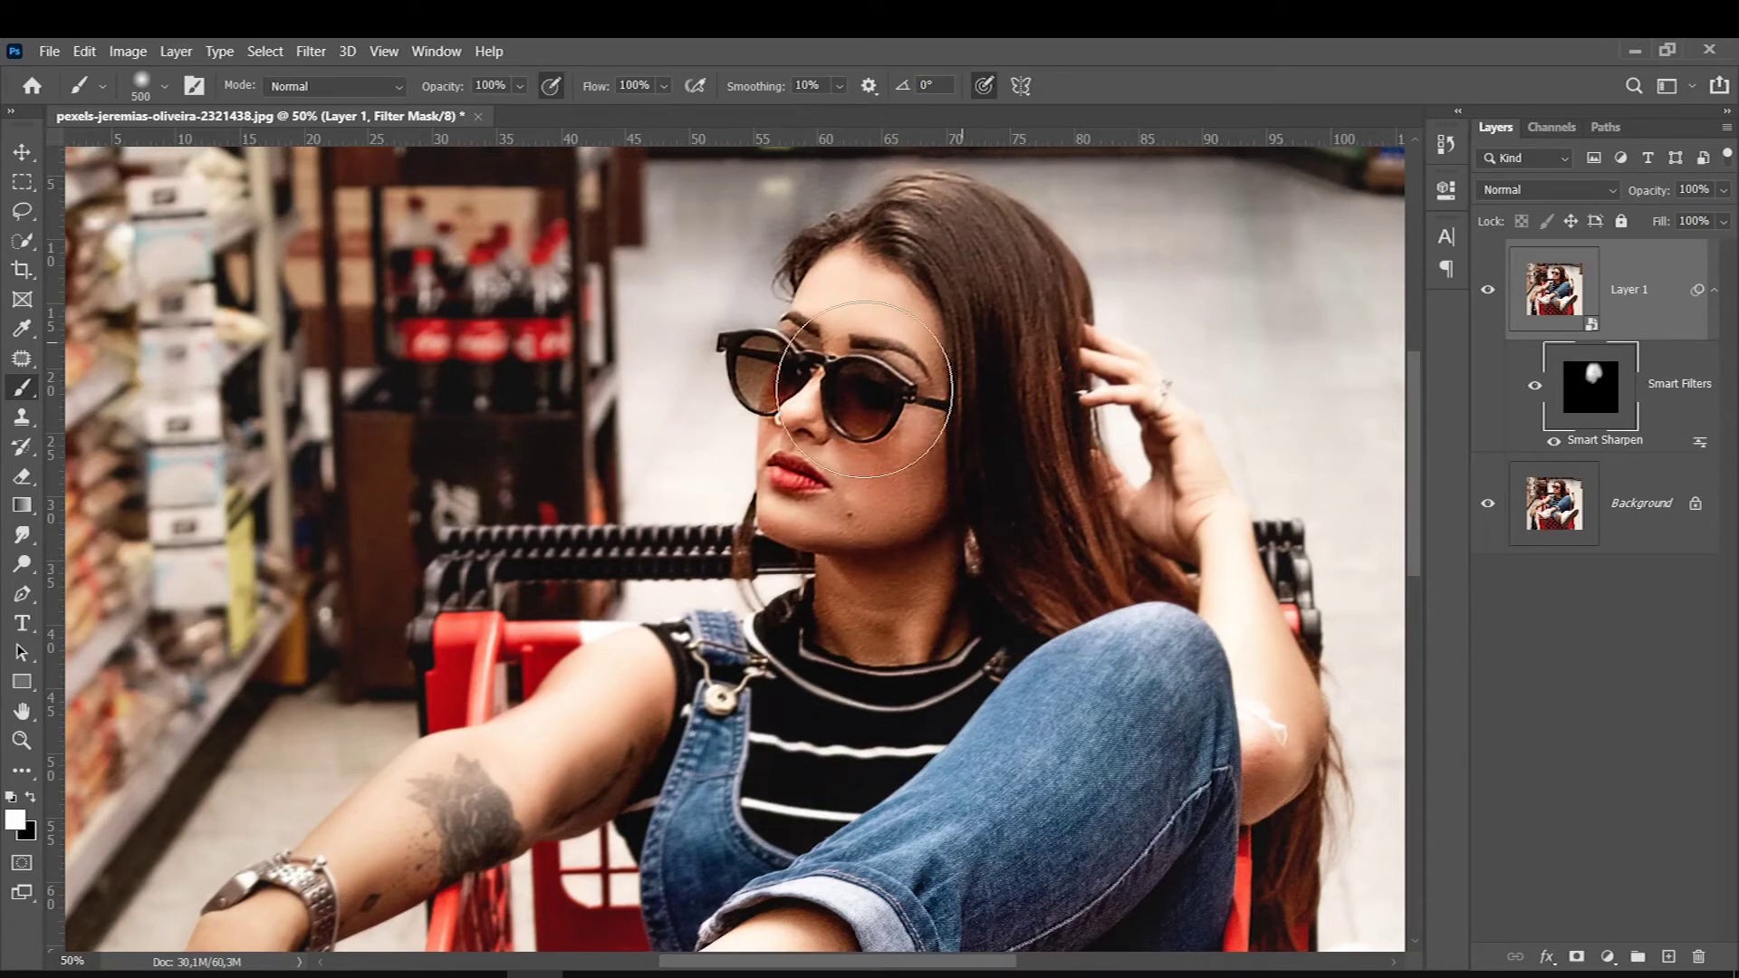
{"action": "left_click_drag", "start_coordinate": [521, 86], "coordinate": [523, 111]}
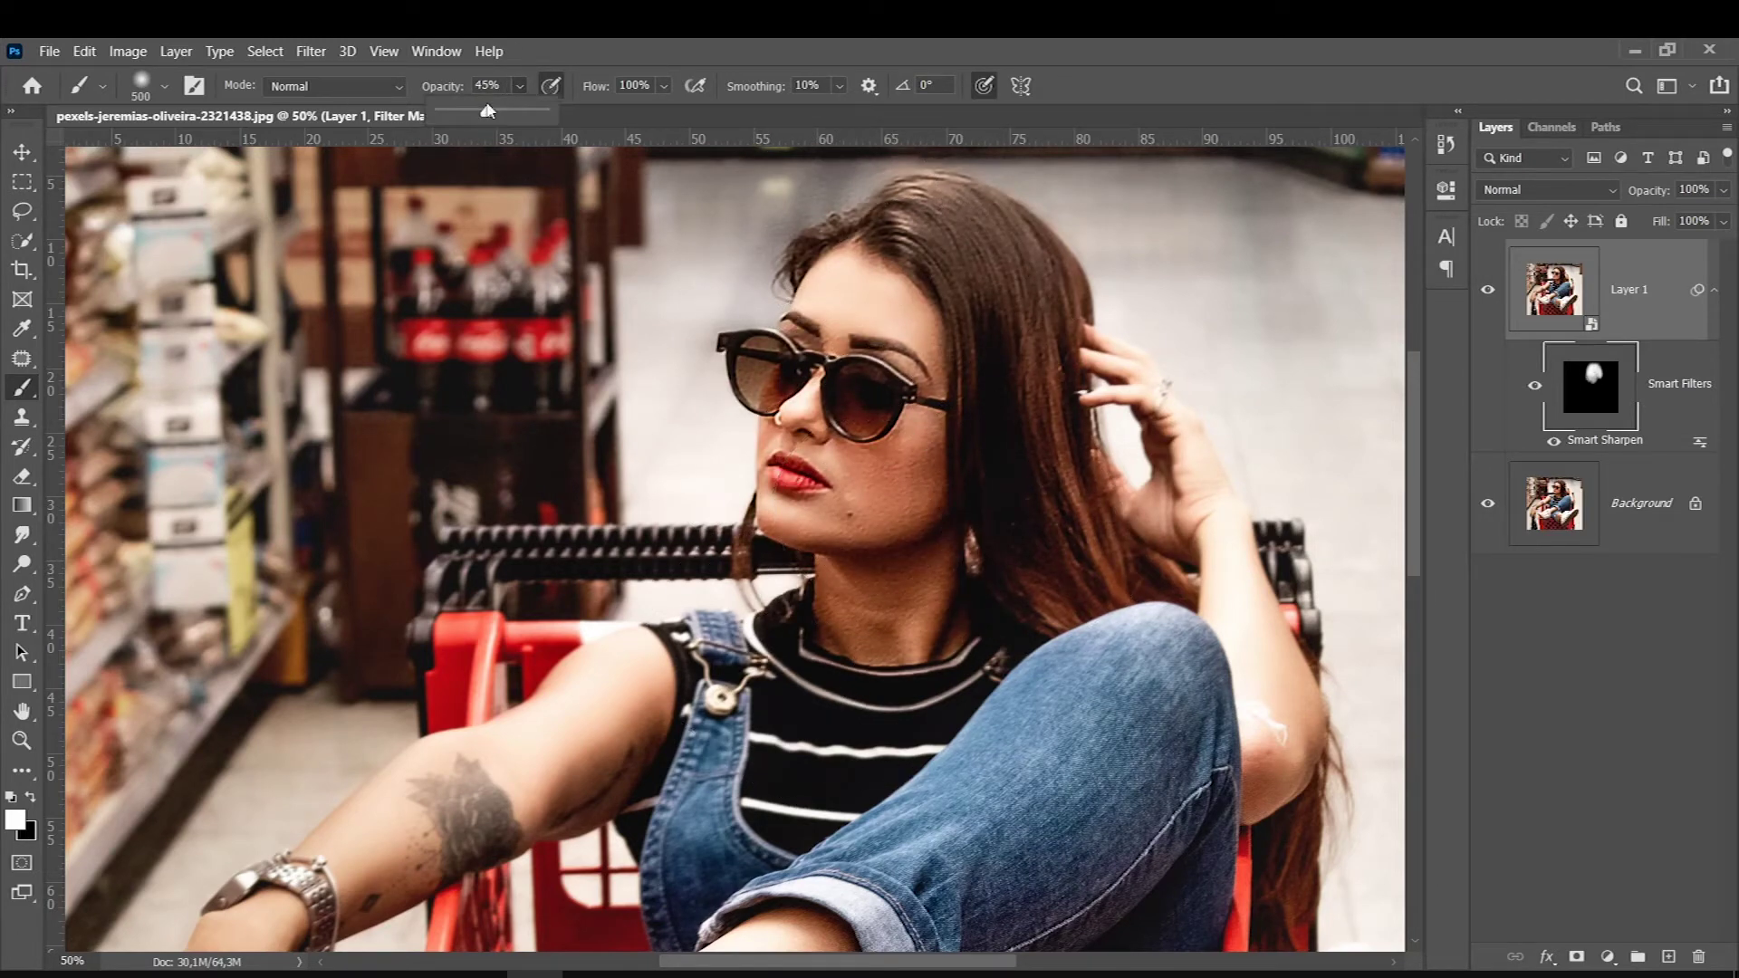
{"action": "key", "text": "bracketright"}
{"action": "mouse_move", "coordinate": [797, 426]}
{"action": "left_mouse_down"}
{"action": "mouse_move", "coordinate": [615, 706]}
{"action": "mouse_move", "coordinate": [742, 518]}
{"action": "mouse_move", "coordinate": [382, 736]}
{"action": "left_mouse_up"}
{"action": "mouse_move", "coordinate": [688, 625]}
{"action": "left_mouse_down"}
{"action": "mouse_move", "coordinate": [1002, 291]}
{"action": "mouse_move", "coordinate": [852, 214]}
{"action": "left_mouse_up"}
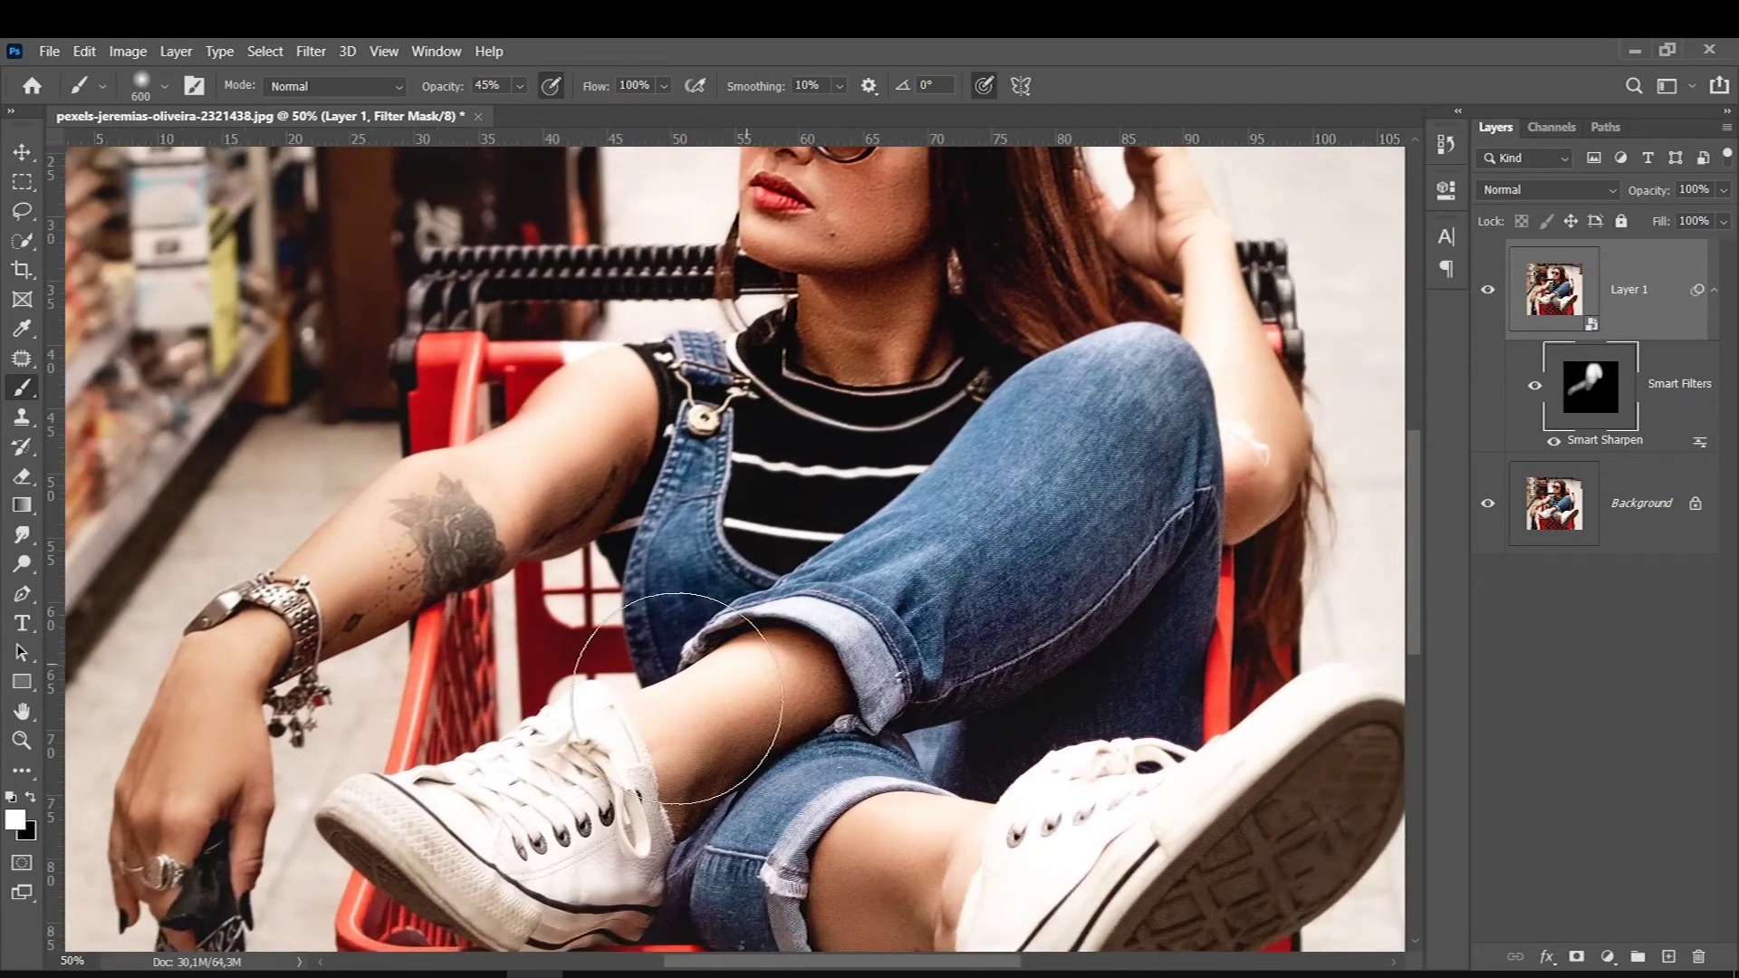
{"action": "left_click", "coordinate": [1533, 390]}
{"action": "left_click", "coordinate": [1577, 317]}
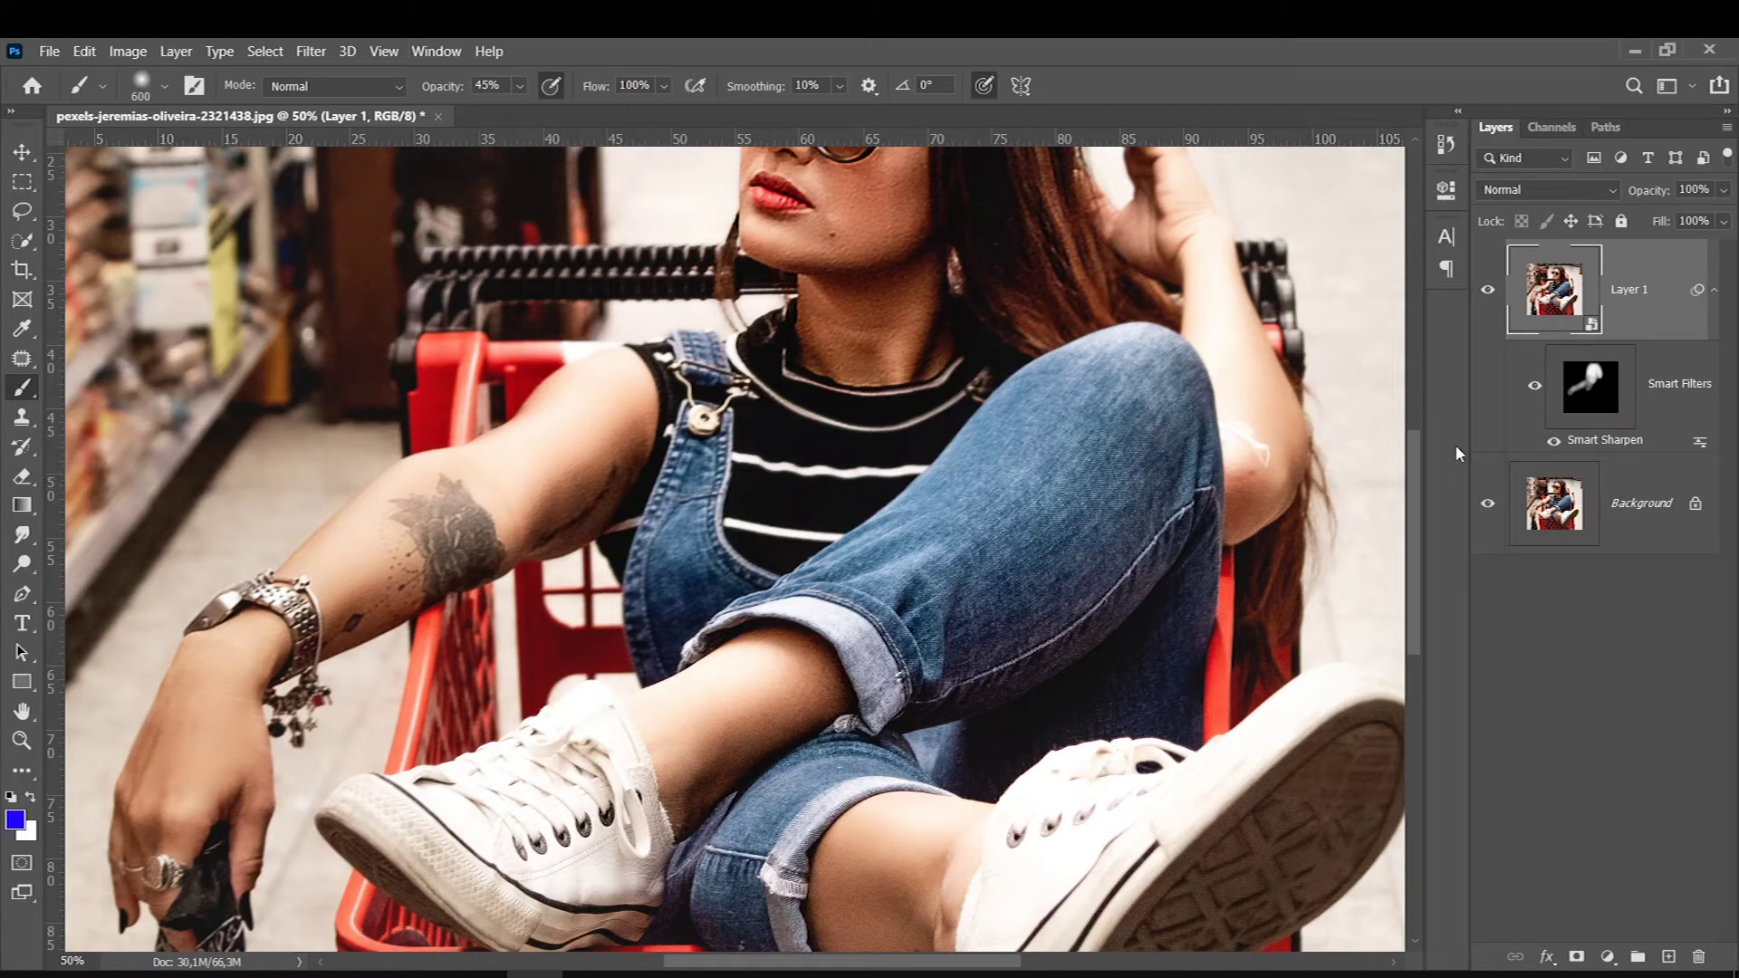
Toggle the smart filters off and on to compare, dismissing the rasterize prompt.
{"action": "scroll", "coordinate": [1186, 499], "scroll_direction": "up", "scroll_amount": 3}
{"action": "scroll", "coordinate": [1072, 489], "scroll_direction": "up", "scroll_amount": 2}
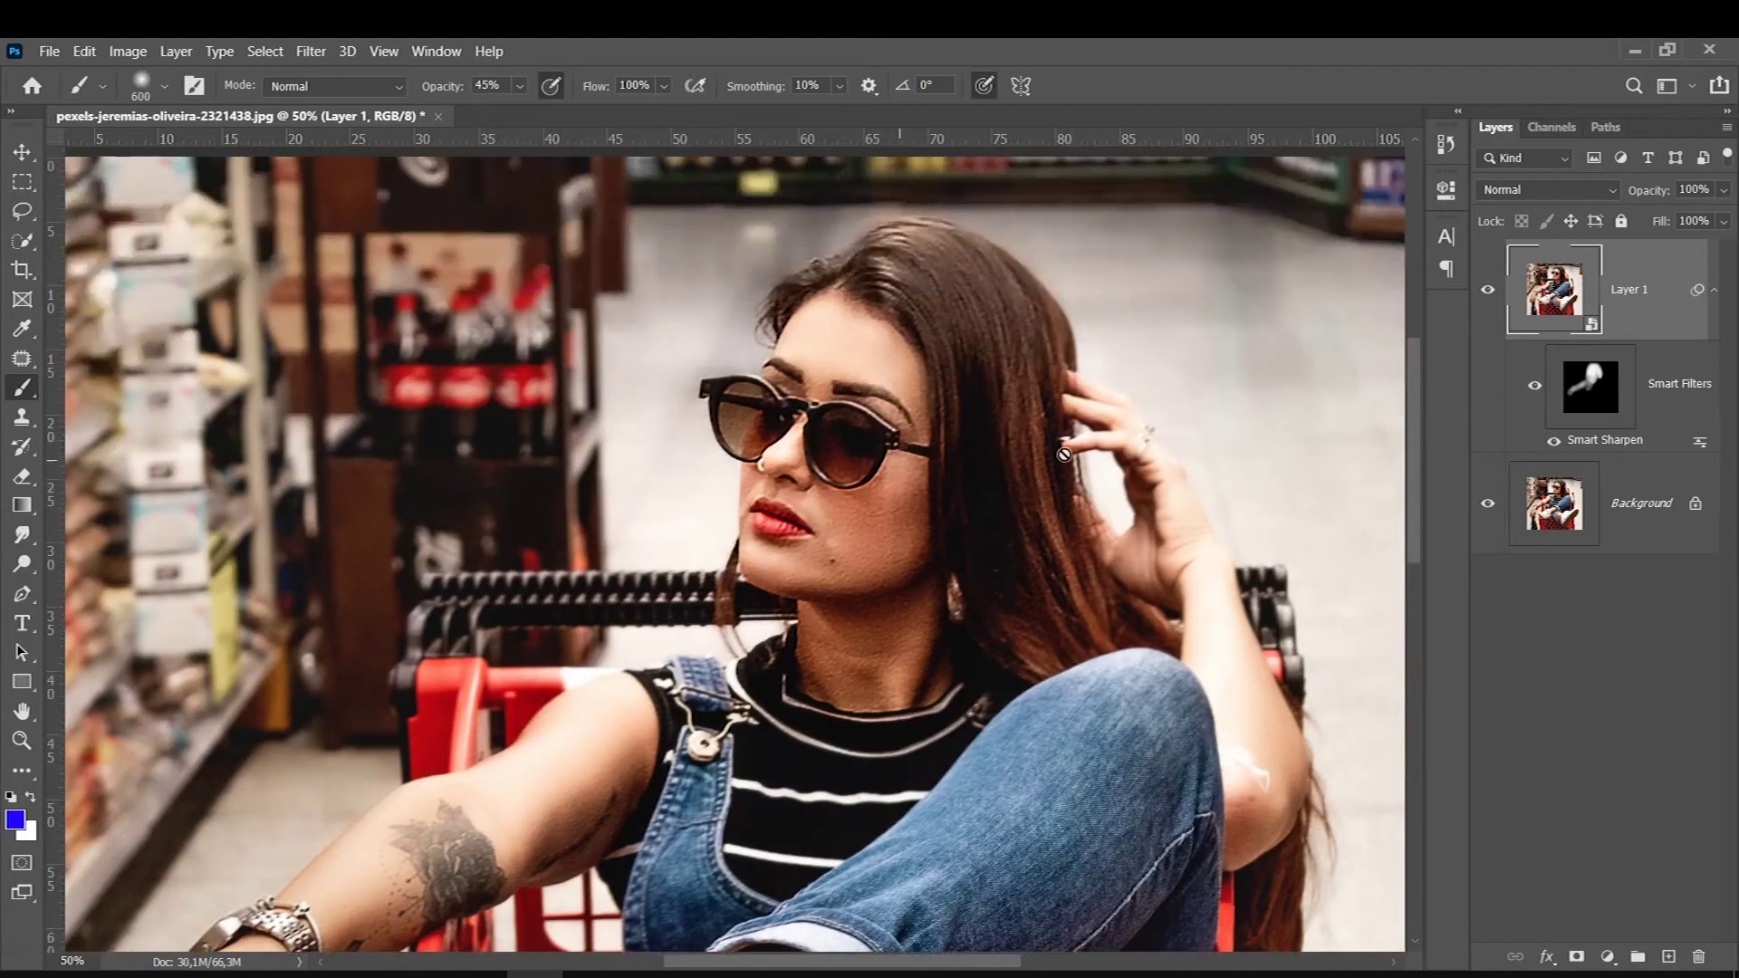
{"action": "left_click", "coordinate": [1586, 380]}
{"action": "left_click", "coordinate": [1535, 384]}
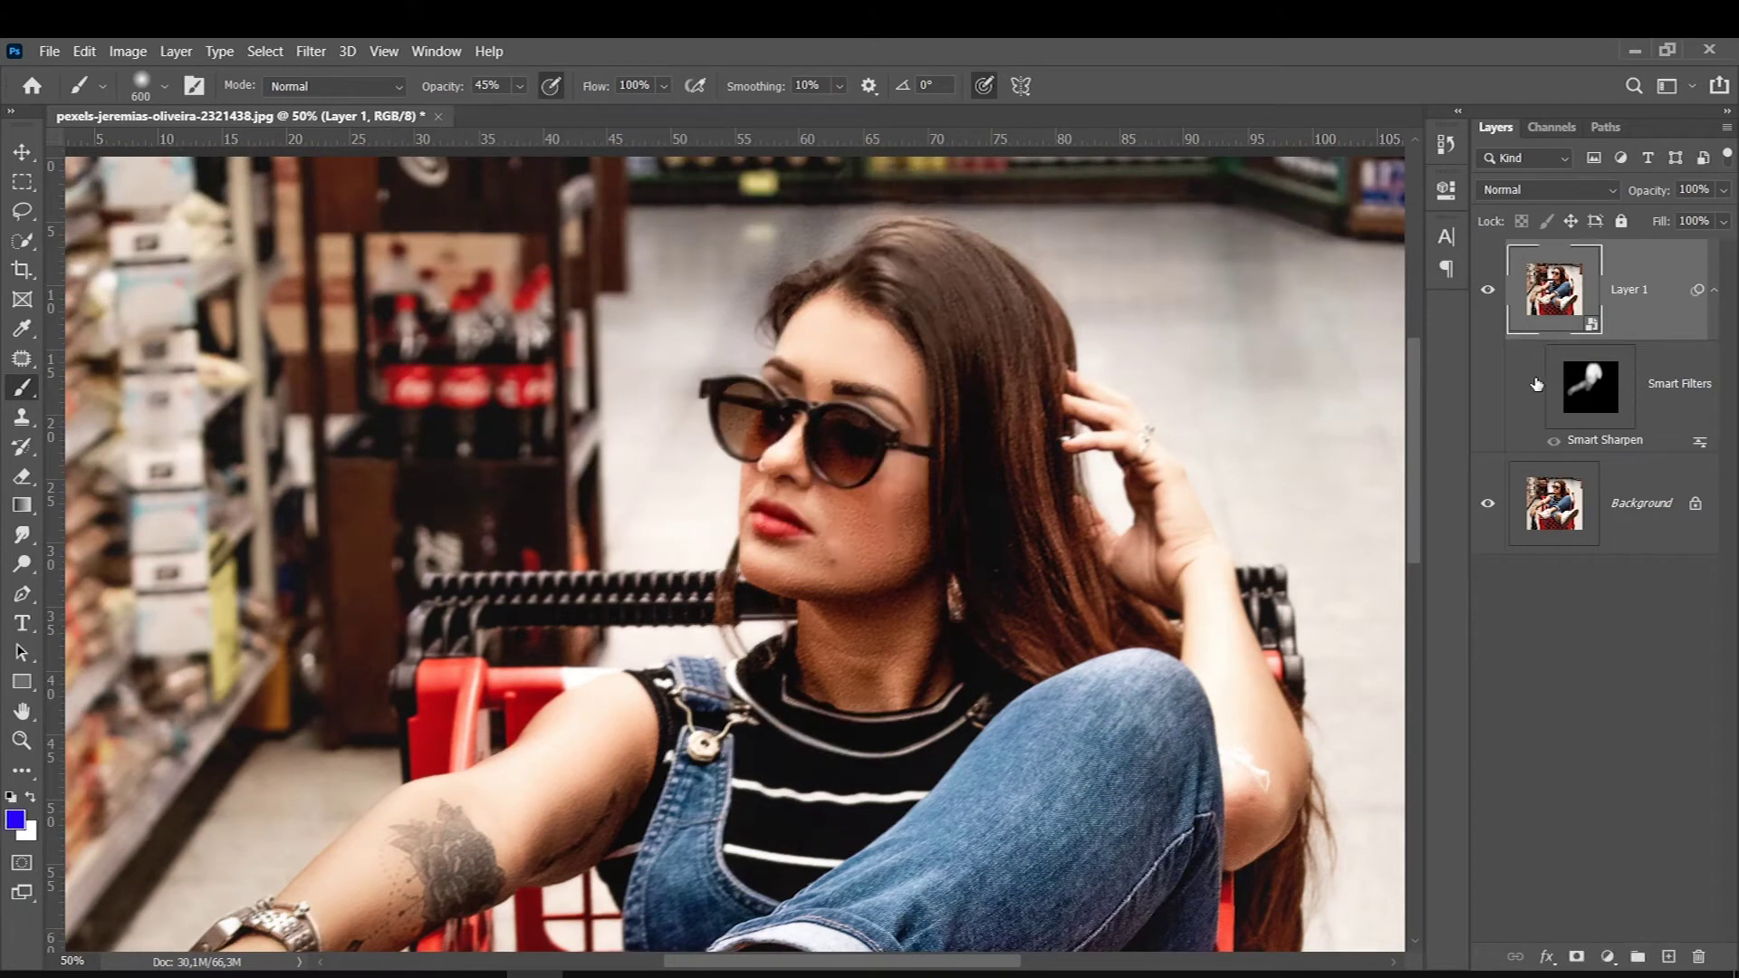
{"action": "left_click", "coordinate": [1536, 390]}
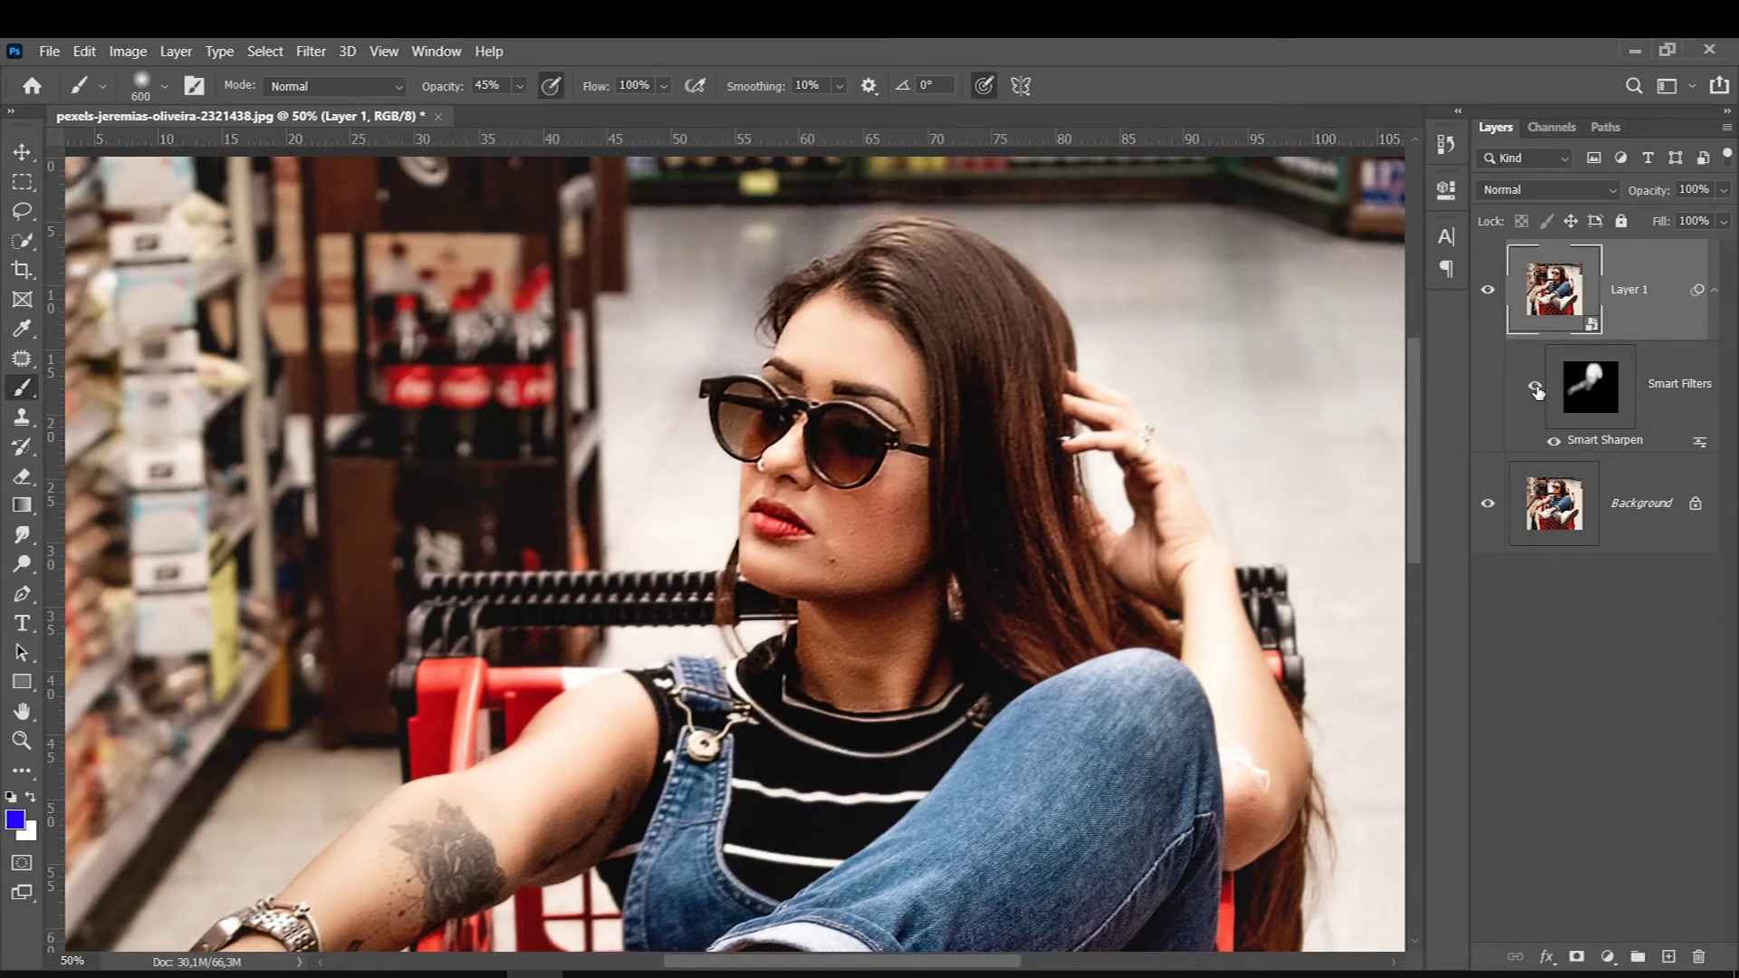
{"action": "left_click", "coordinate": [1039, 326]}
{"action": "left_click", "coordinate": [980, 429]}
Paint more sharpening along the hair on the filter mask with a 400–600 brush, then fit the photo on screen.
{"action": "left_click", "coordinate": [1590, 399]}
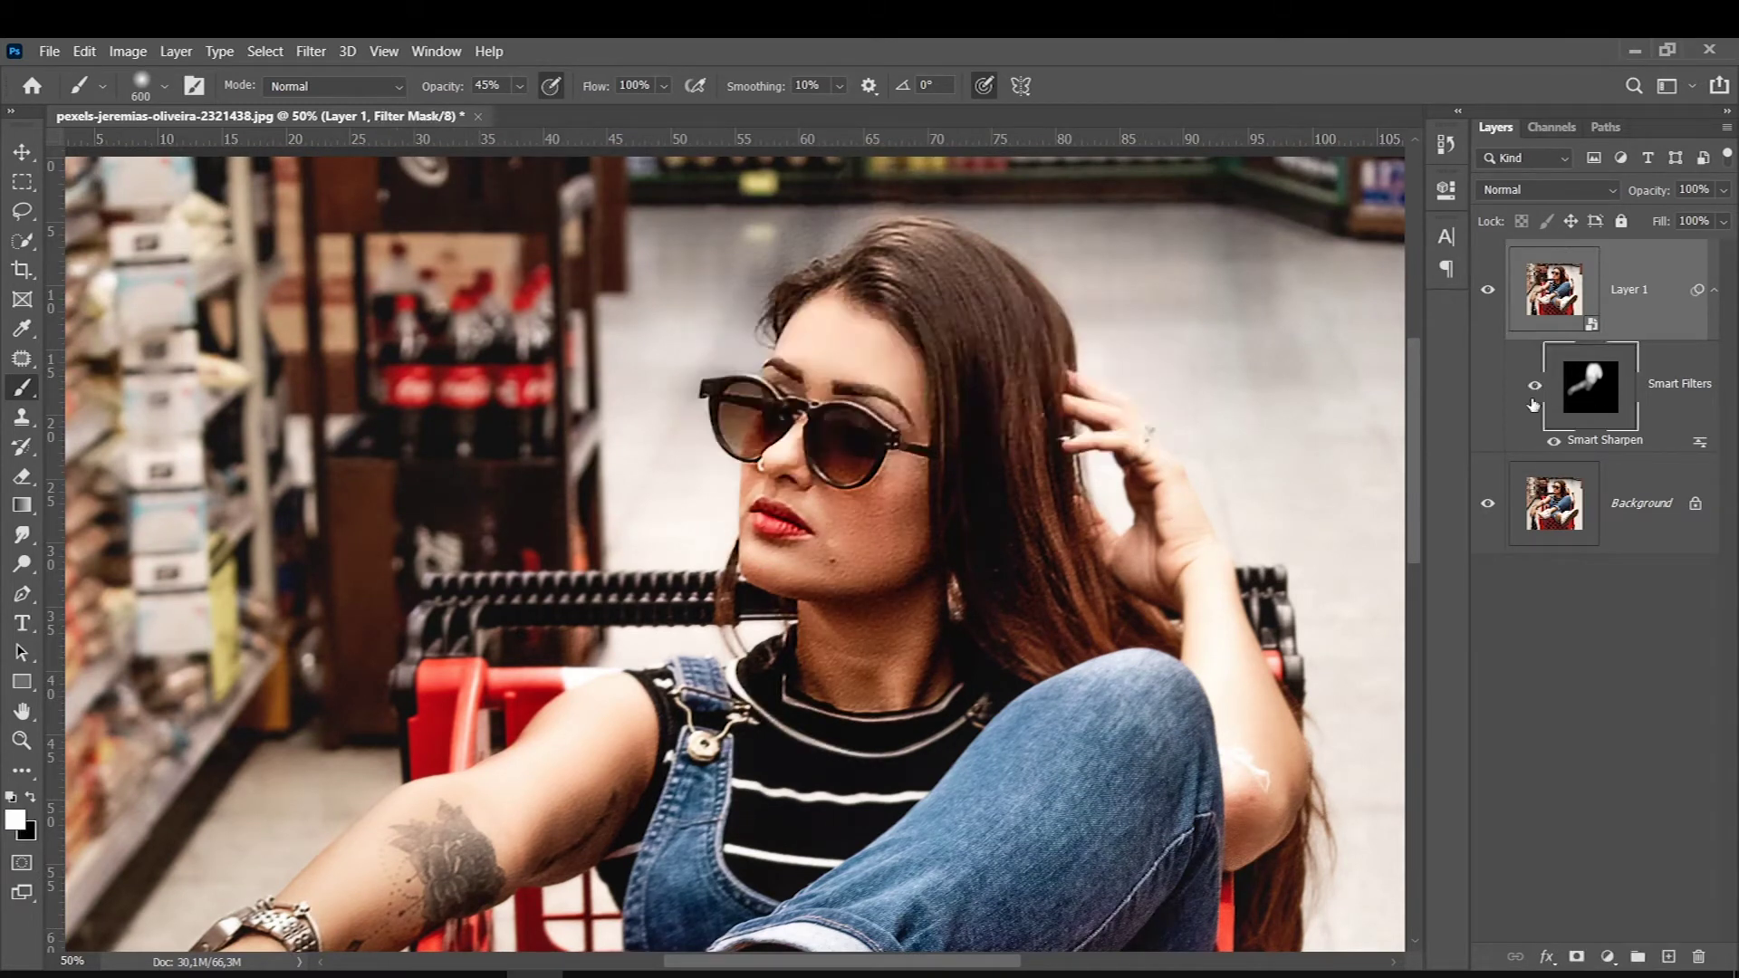
{"action": "key", "text": "bracketleft"}
{"action": "key", "text": "bracketleft"}
{"action": "mouse_move", "coordinate": [1068, 399]}
{"action": "left_mouse_down"}
{"action": "mouse_move", "coordinate": [1028, 571]}
{"action": "mouse_move", "coordinate": [1027, 485]}
{"action": "left_mouse_up"}
{"action": "key", "text": "bracketright"}
{"action": "scroll", "coordinate": [956, 489], "scroll_direction": "down", "scroll_amount": 3}
{"action": "scroll", "coordinate": [956, 489], "scroll_direction": "down", "scroll_amount": 3}
{"action": "key", "text": "bracketright"}
{"action": "key", "text": "ctrl+0"}
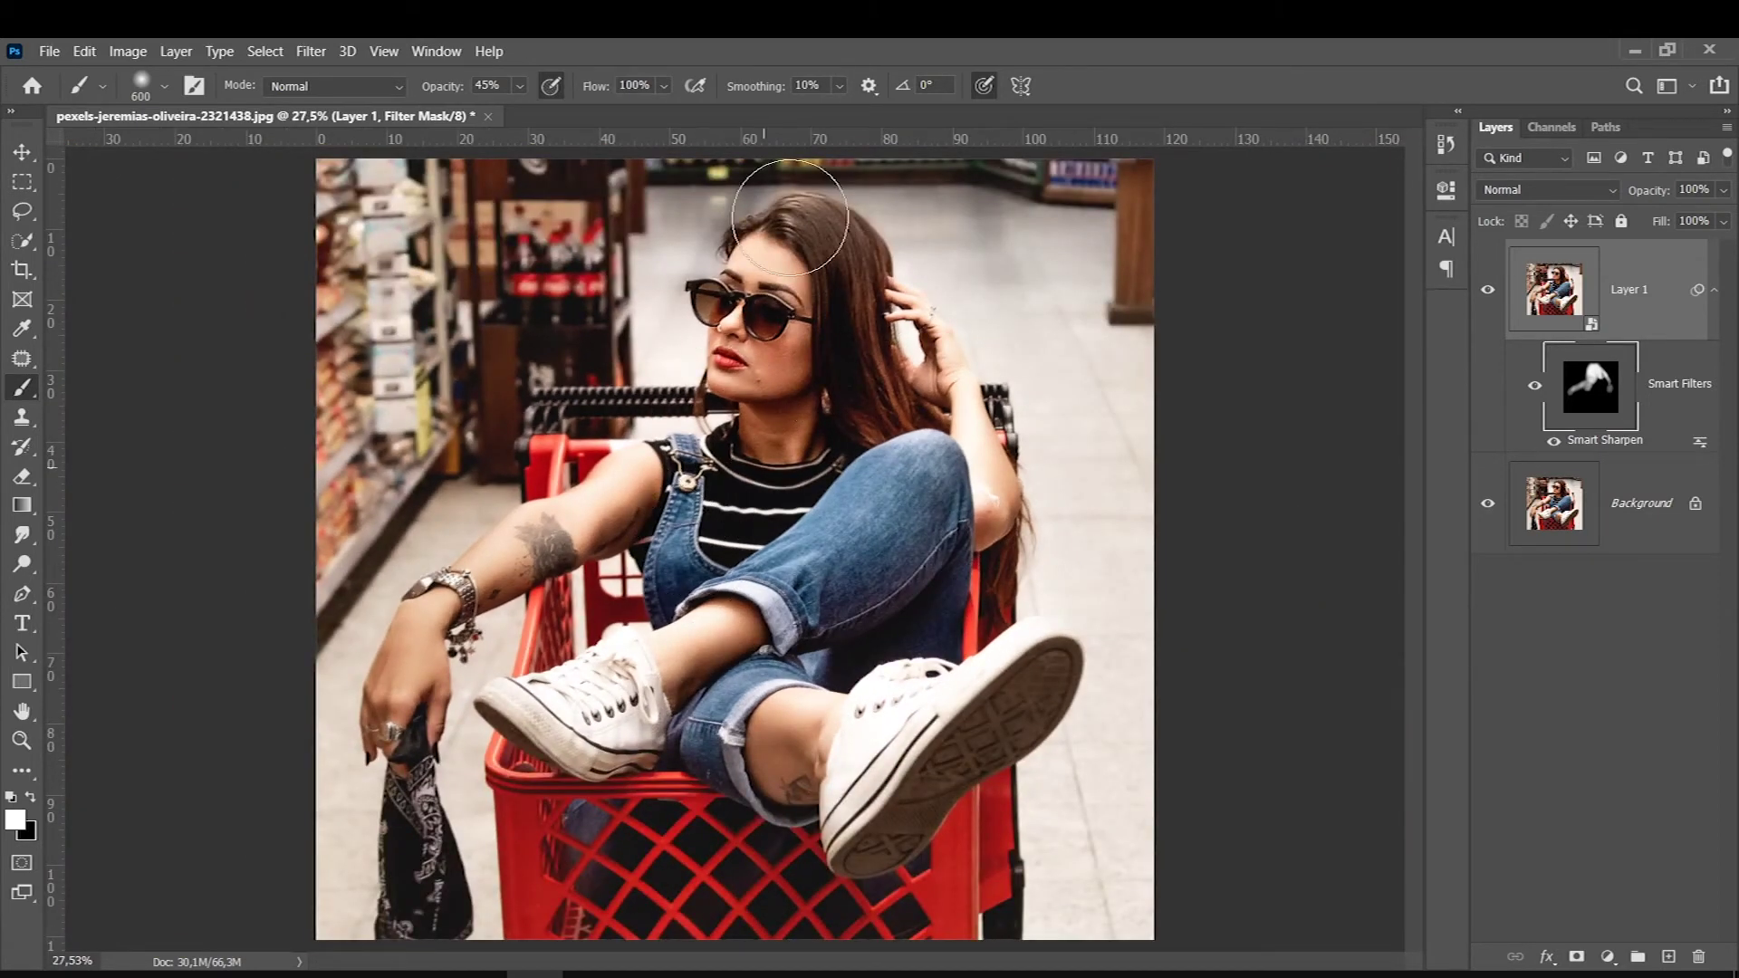
{"action": "scroll", "coordinate": [733, 412], "scroll_direction": "up", "scroll_amount": 1}
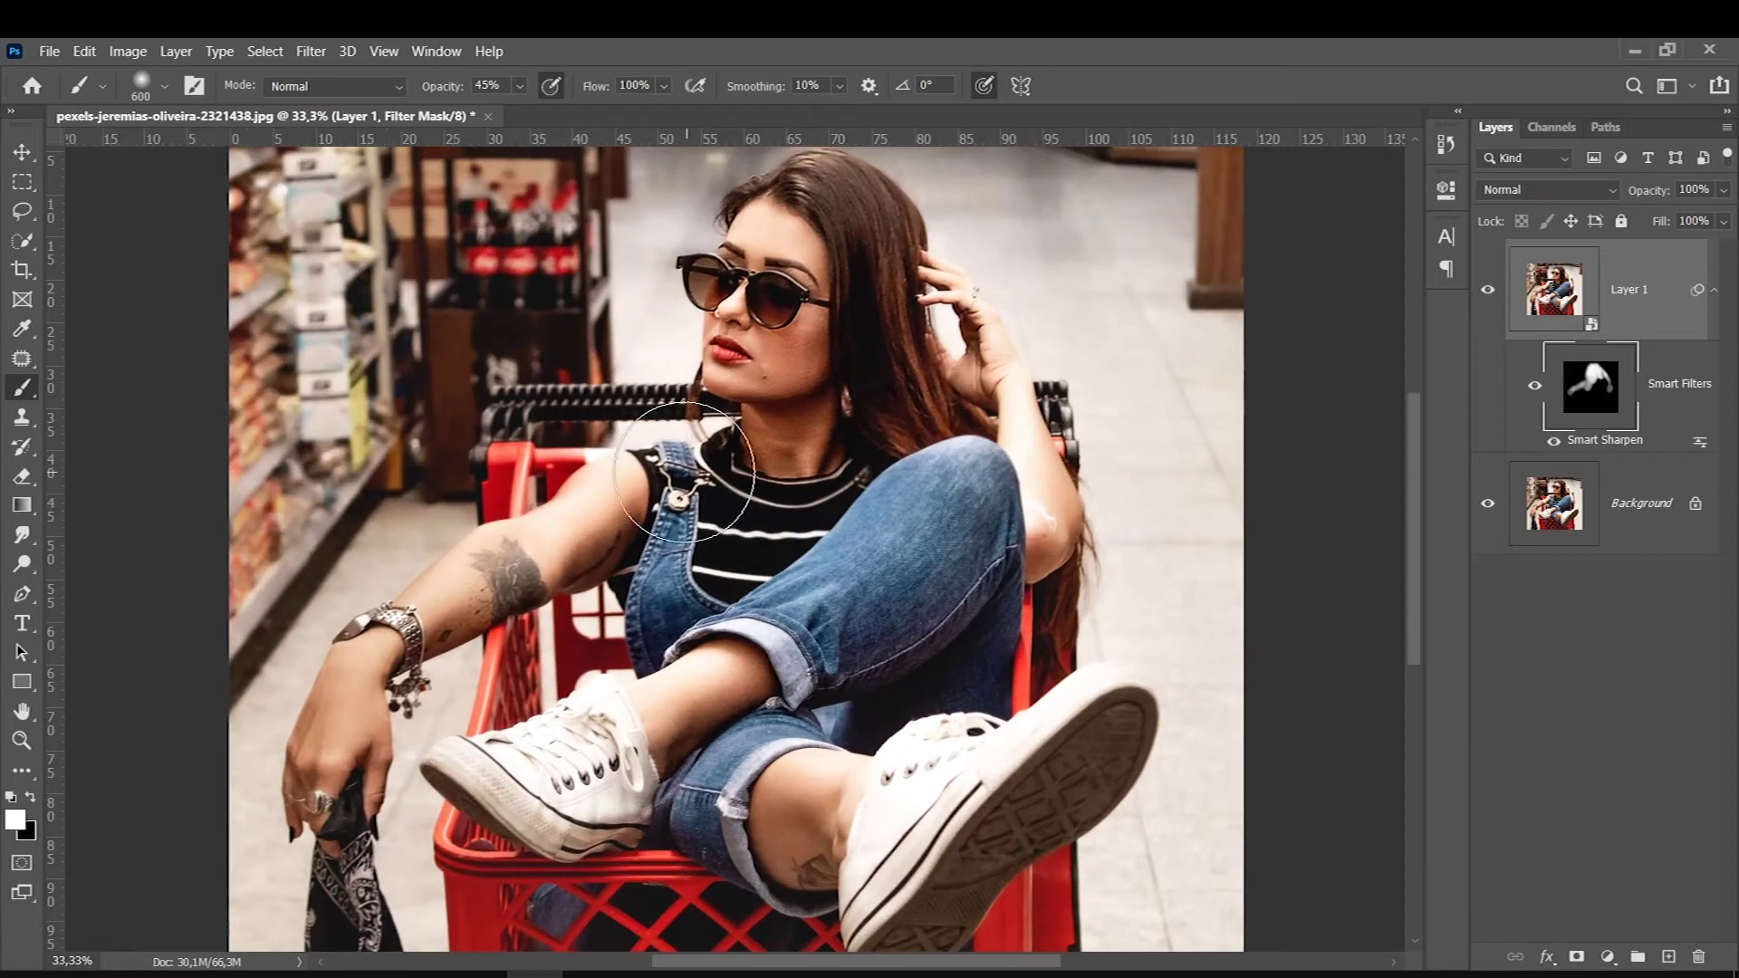
Toggle Layer 1 visibility to compare the sharpened photo against the original, then reselect Layer 1.
{"action": "left_click", "coordinate": [1487, 290]}
{"action": "left_click", "coordinate": [1487, 289]}
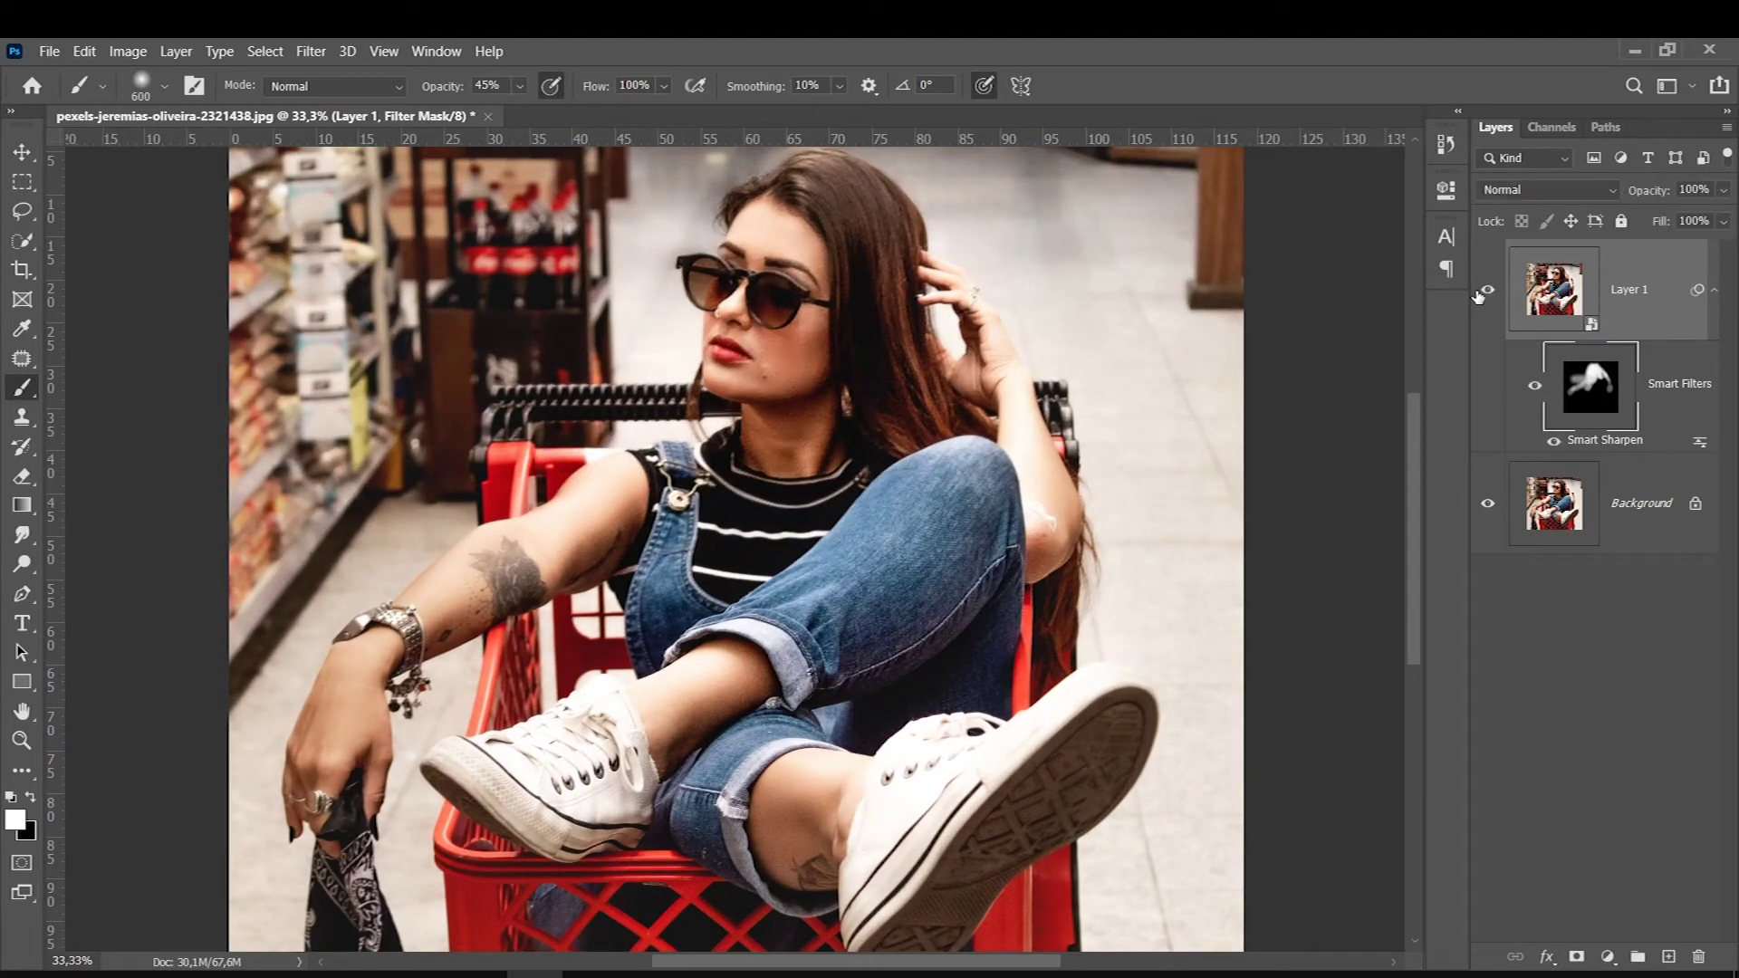
{"action": "scroll", "coordinate": [713, 296], "scroll_direction": "up", "scroll_amount": 1}
{"action": "scroll", "coordinate": [714, 296], "scroll_direction": "up", "scroll_amount": 1}
{"action": "left_click", "coordinate": [1487, 290]}
{"action": "left_click", "coordinate": [1486, 289]}
{"action": "left_click", "coordinate": [1488, 290]}
{"action": "left_click", "coordinate": [1618, 306]}
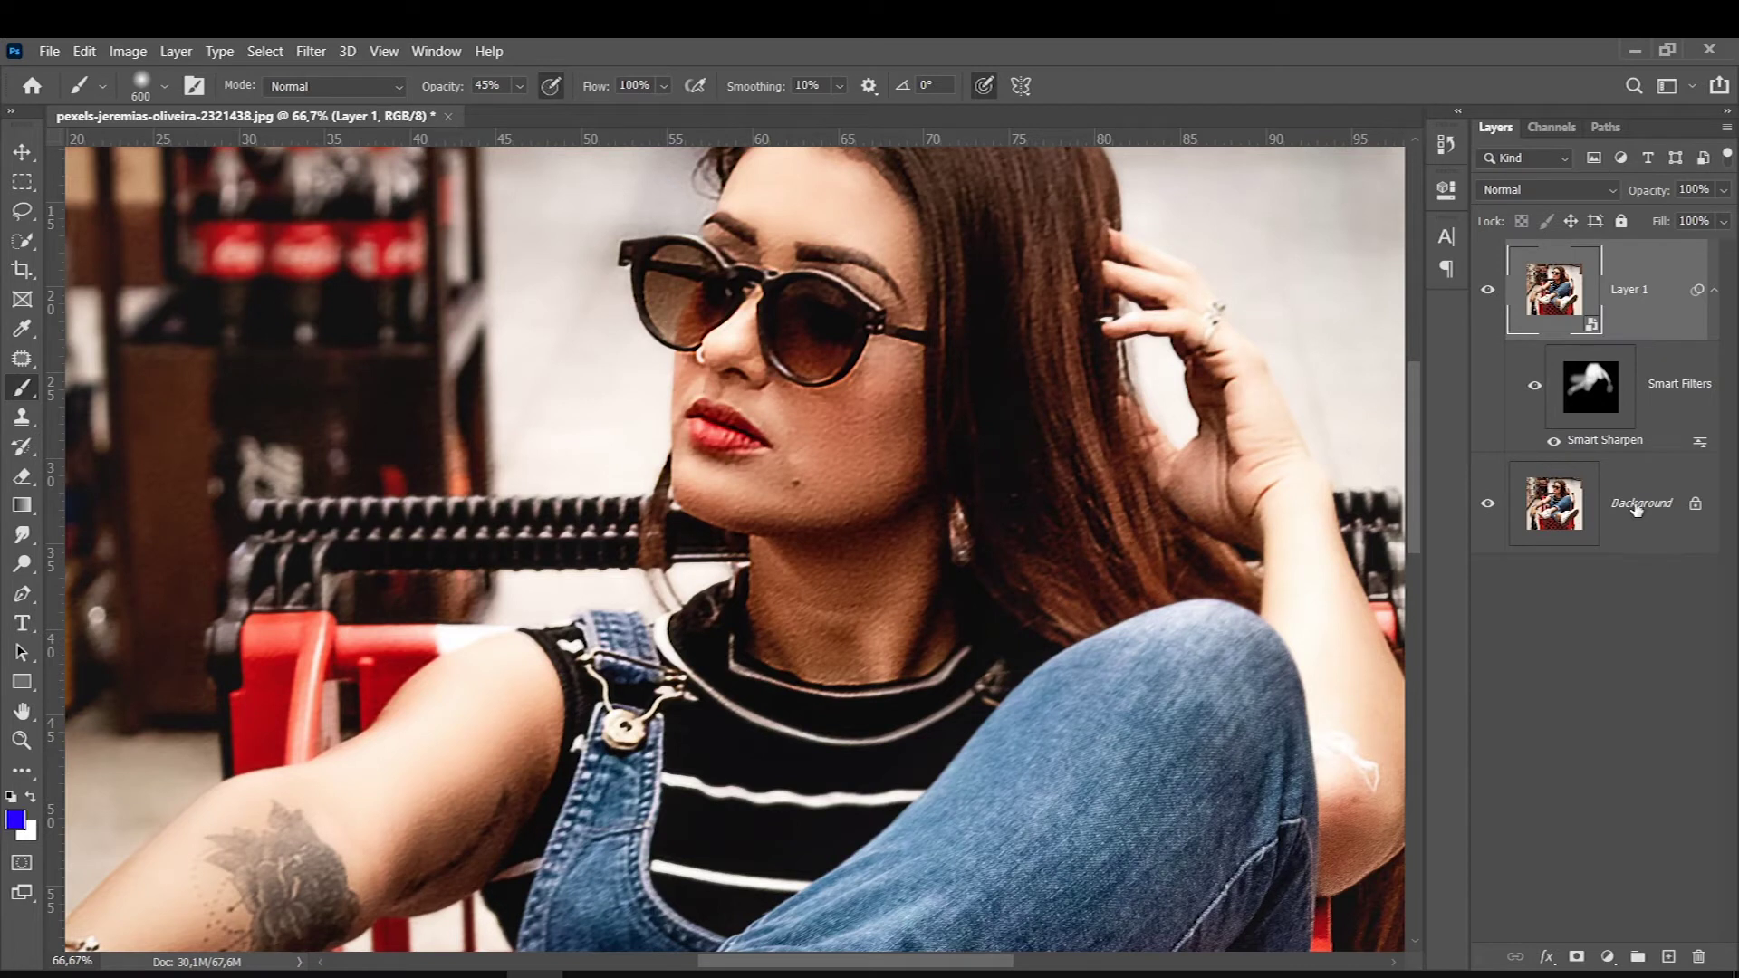
Duplicate the Background, merge it with Layer 1 to bake the sharpening, and duplicate Layer 1.
{"action": "left_click", "coordinate": [1635, 505]}
{"action": "key", "text": "ctrl+j"}
{"action": "left_click", "coordinate": [1648, 324], "text": "ctrl"}
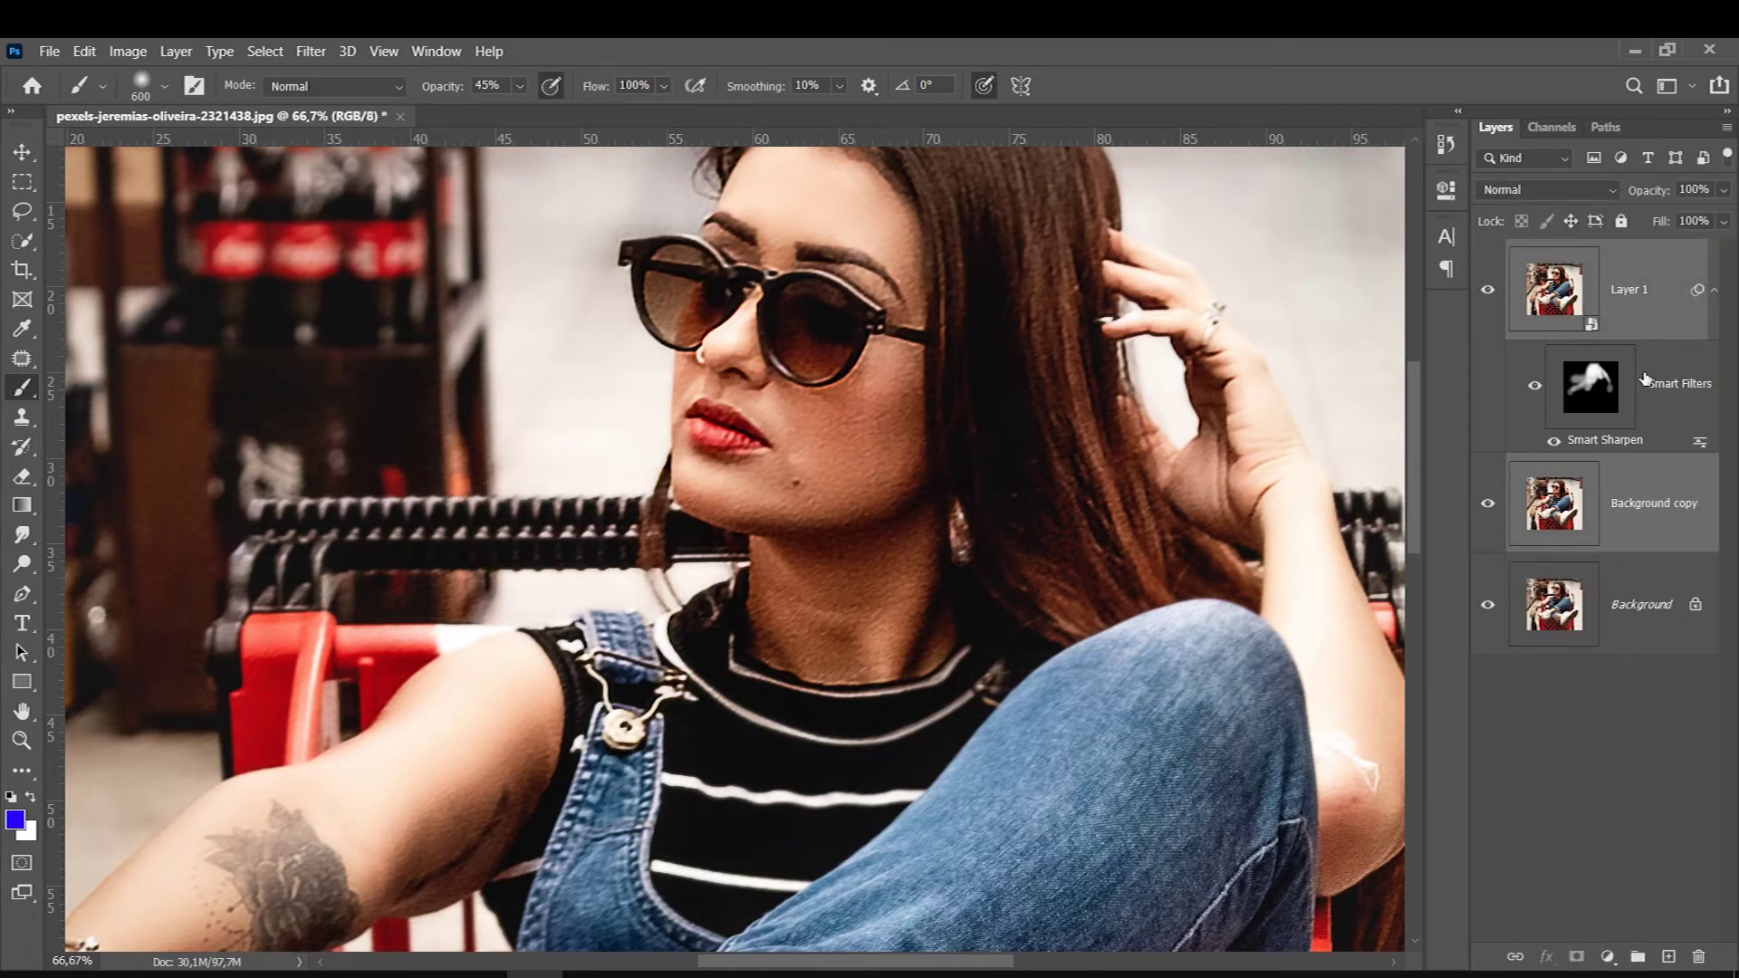
{"action": "key", "text": "ctrl+e"}
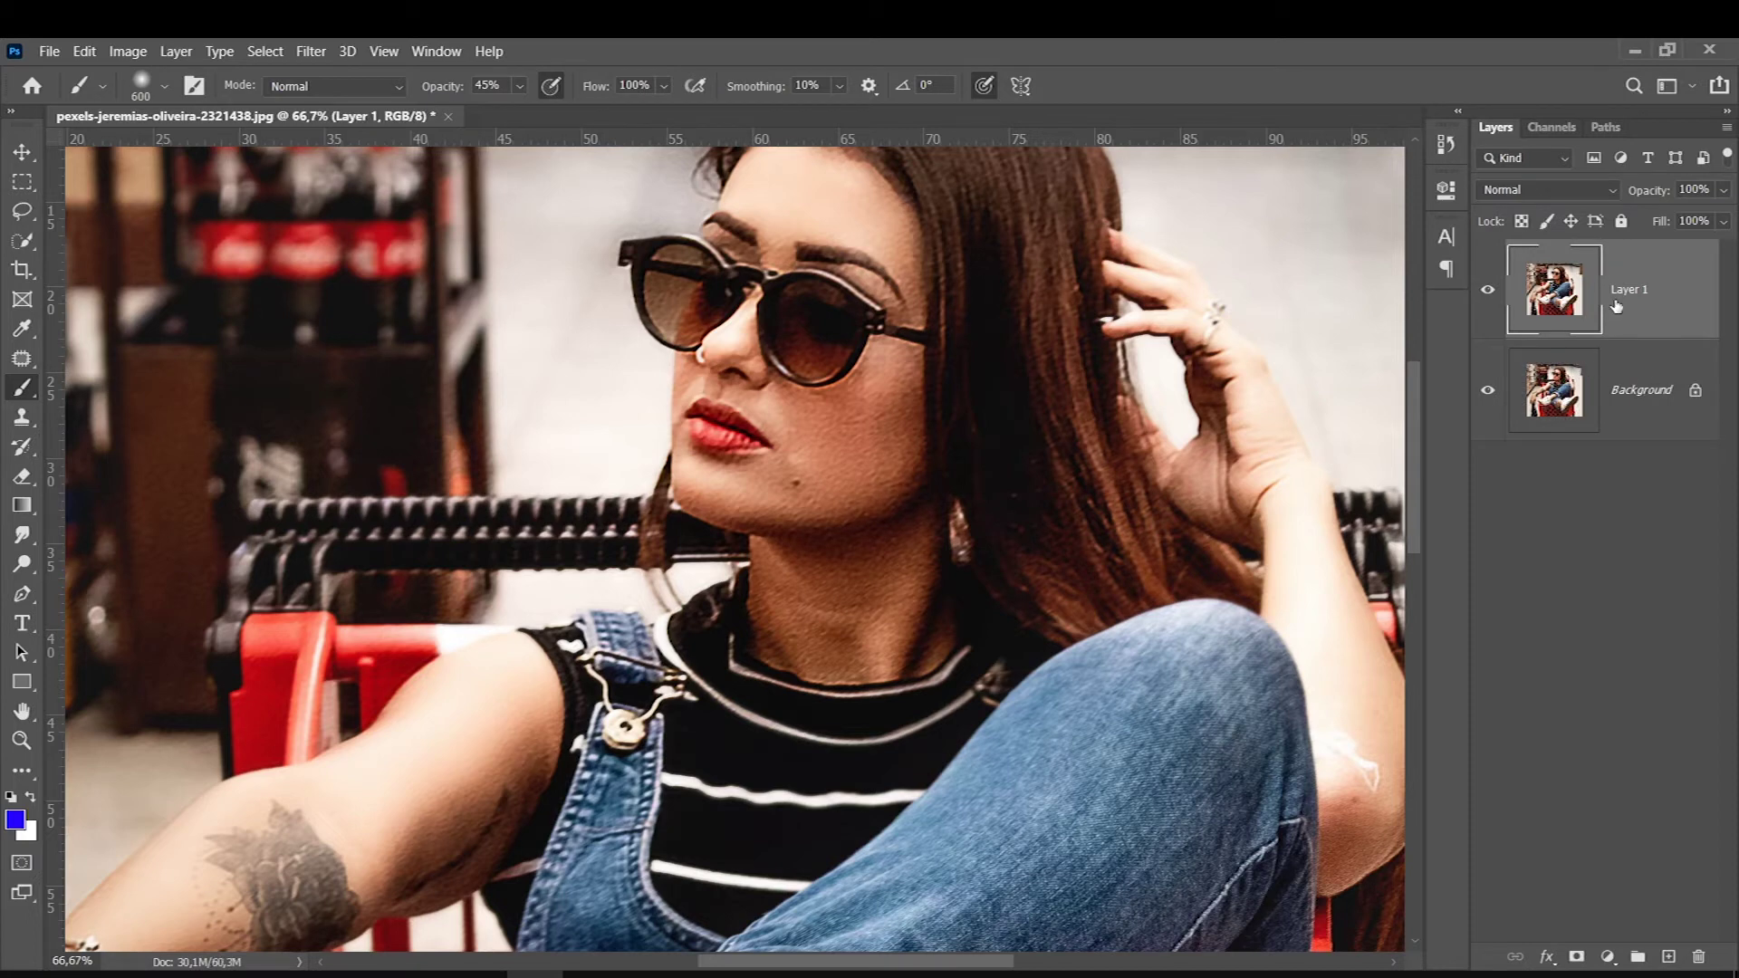
{"action": "scroll", "coordinate": [912, 543], "scroll_direction": "up", "scroll_amount": 2}
{"action": "scroll", "coordinate": [996, 498], "scroll_direction": "up", "scroll_amount": 3}
{"action": "key", "text": "ctrl+j"}
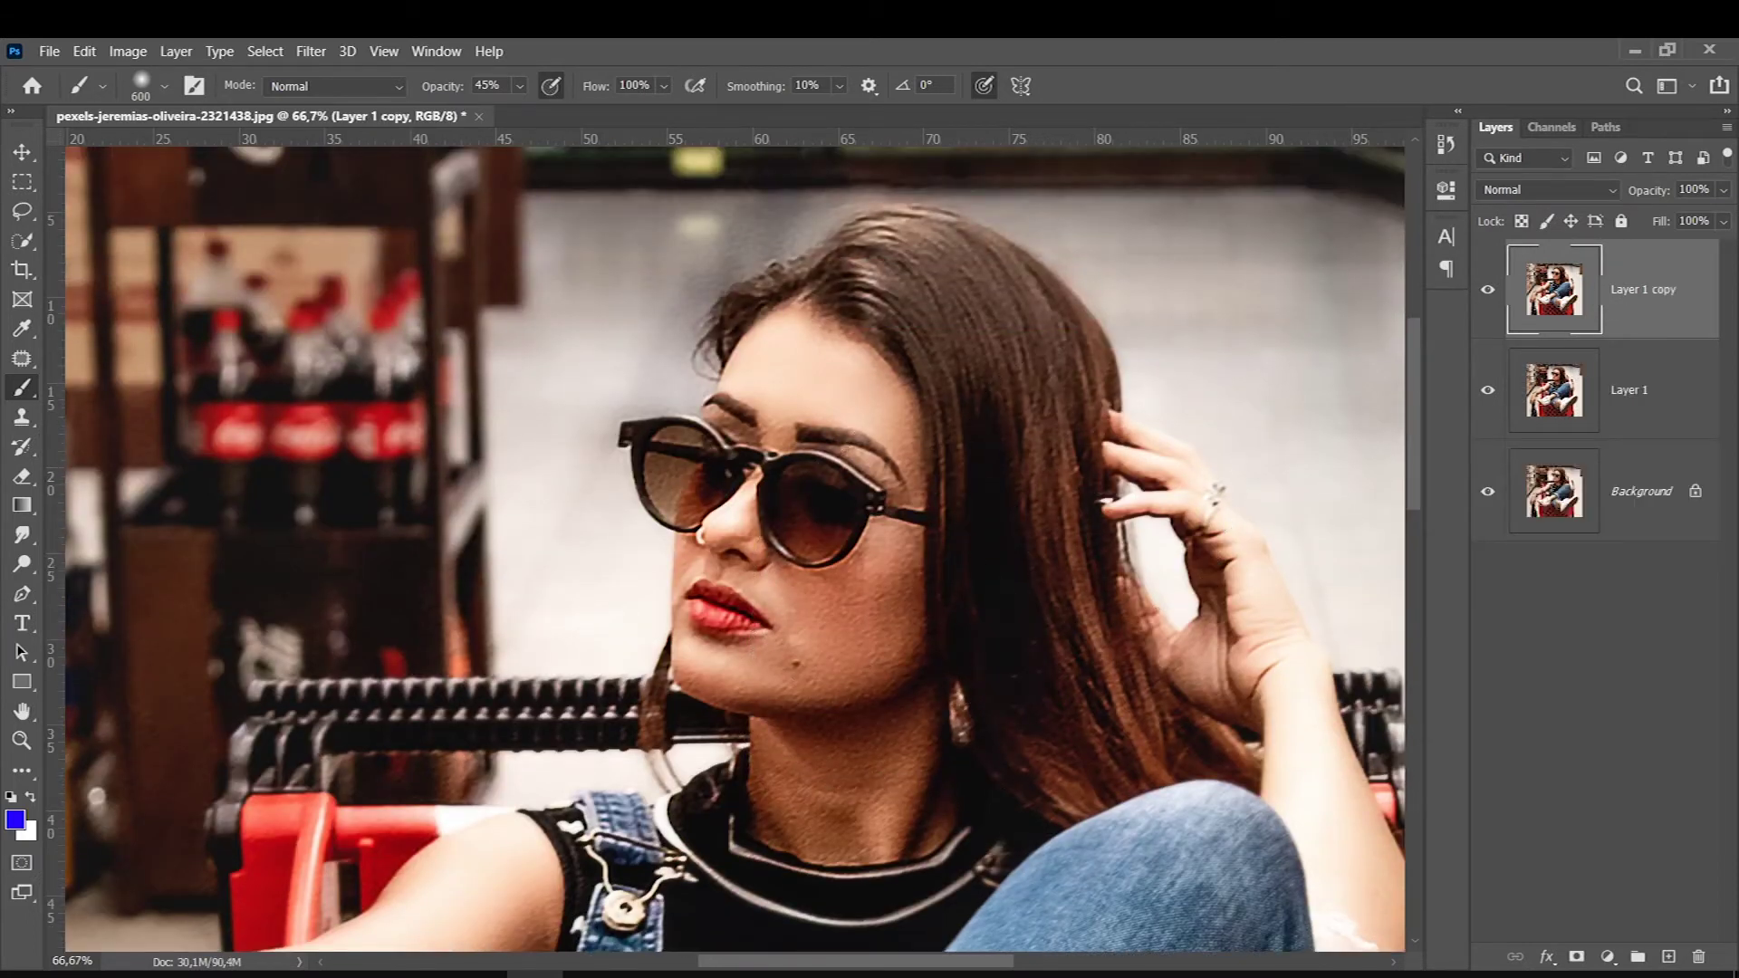
Apply Unsharp Mask (66%, 9,6 px, threshold 5) to Layer 1 copy and compare before/after.
{"action": "left_click", "coordinate": [311, 50]}
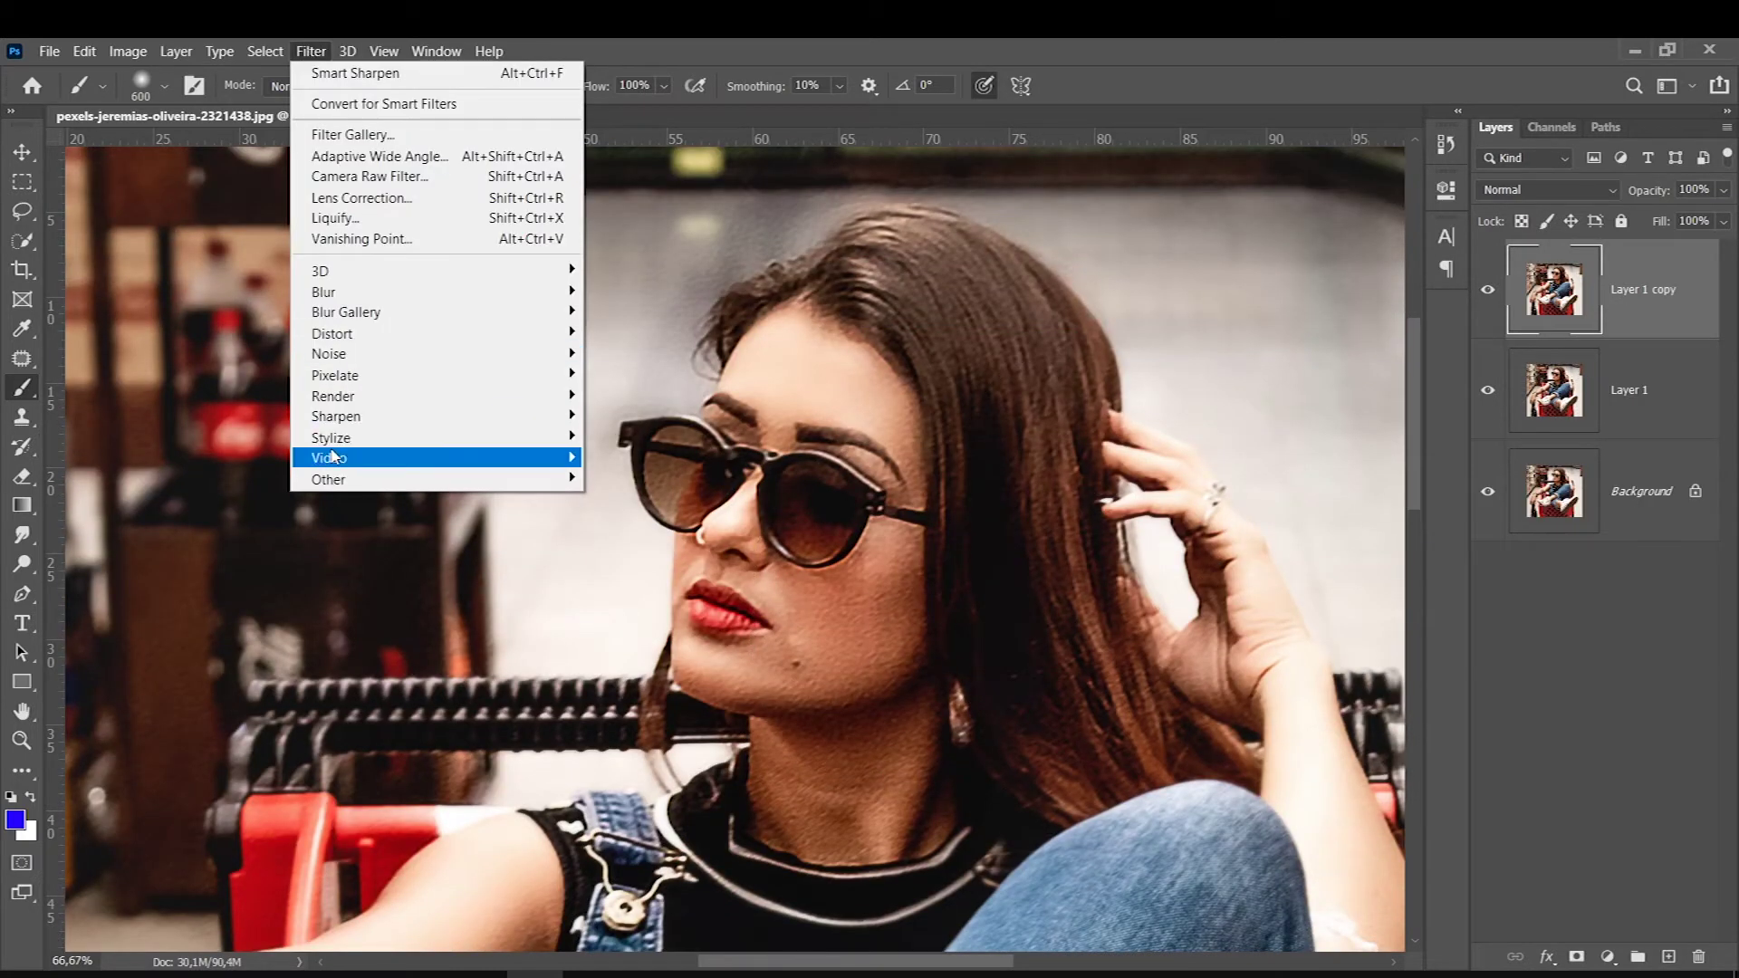
{"action": "left_click", "coordinate": [661, 561]}
{"action": "left_click_drag", "start_coordinate": [665, 410], "coordinate": [703, 450]}
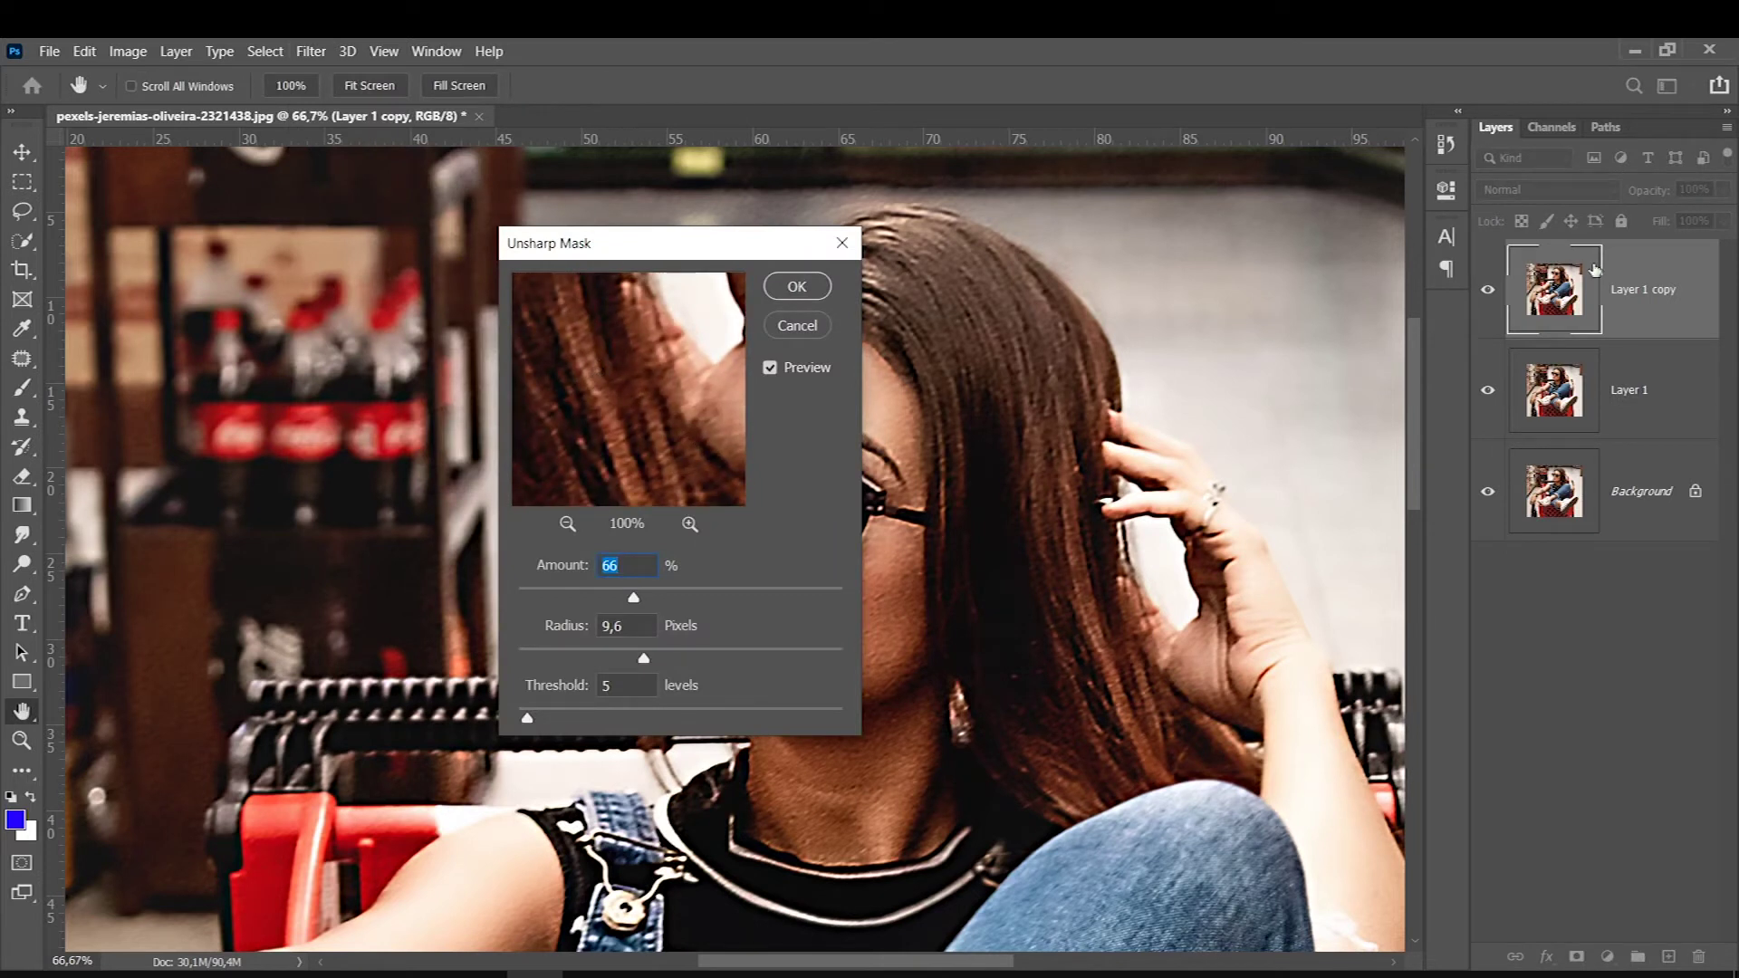
{"action": "left_click_drag", "start_coordinate": [611, 394], "coordinate": [615, 466]}
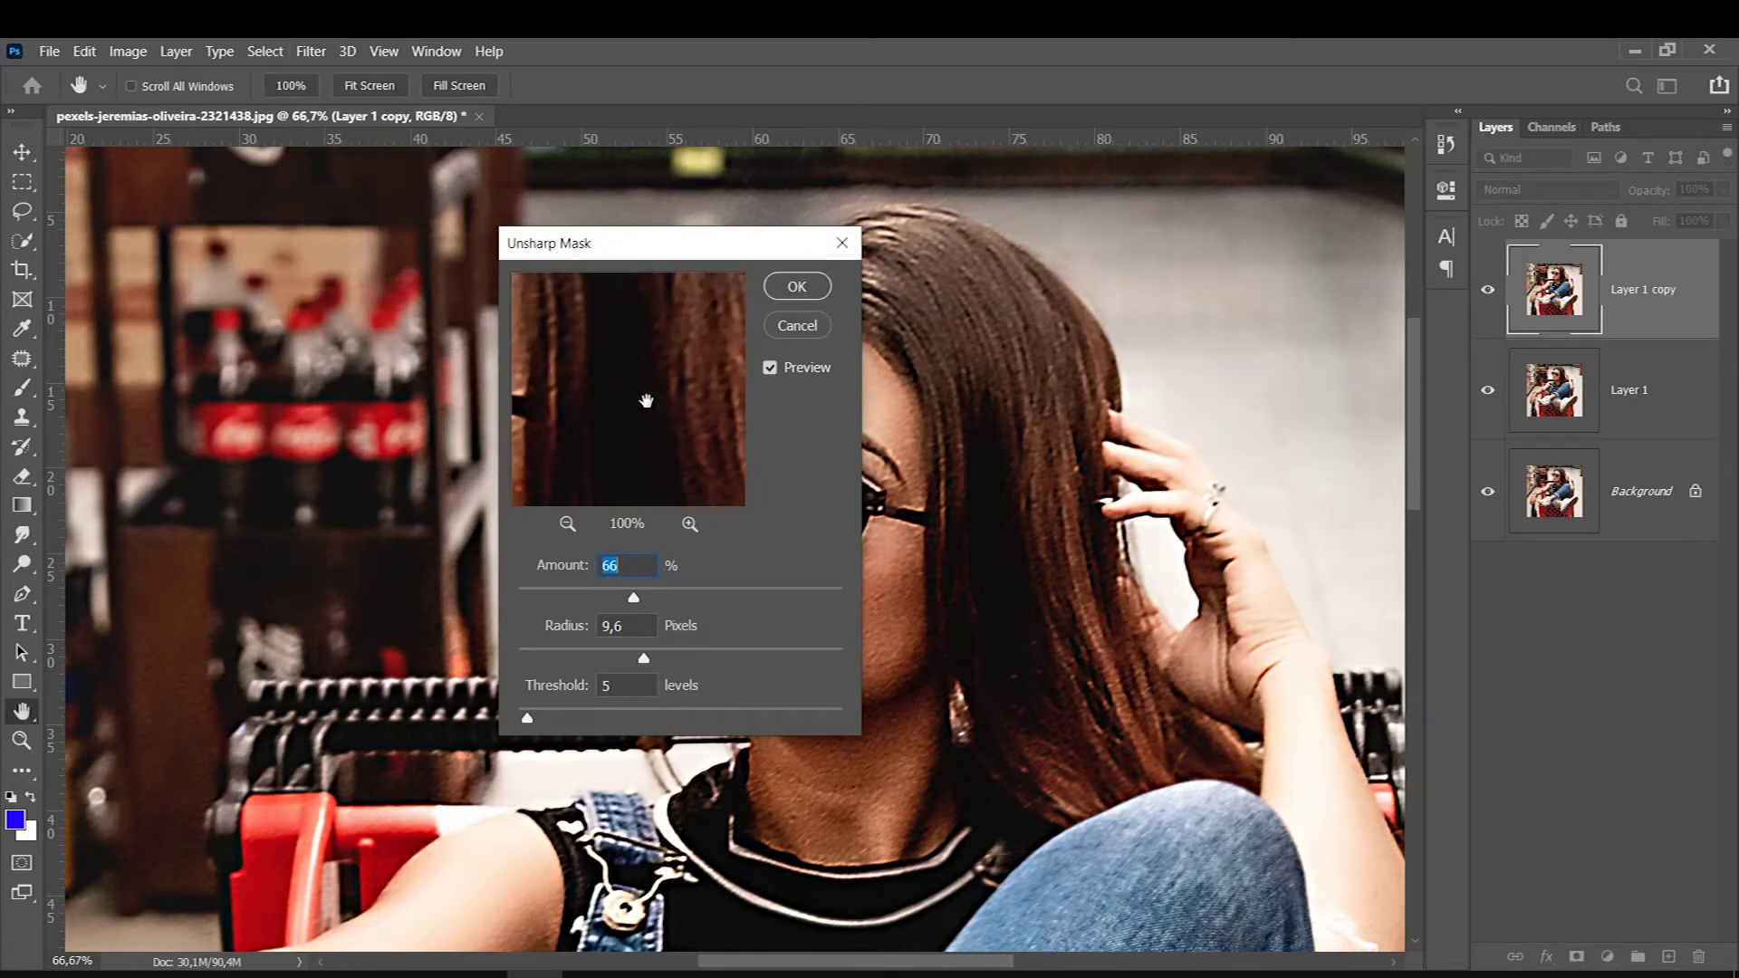
{"action": "left_click_drag", "start_coordinate": [615, 466], "coordinate": [688, 389]}
{"action": "key", "text": "Return"}
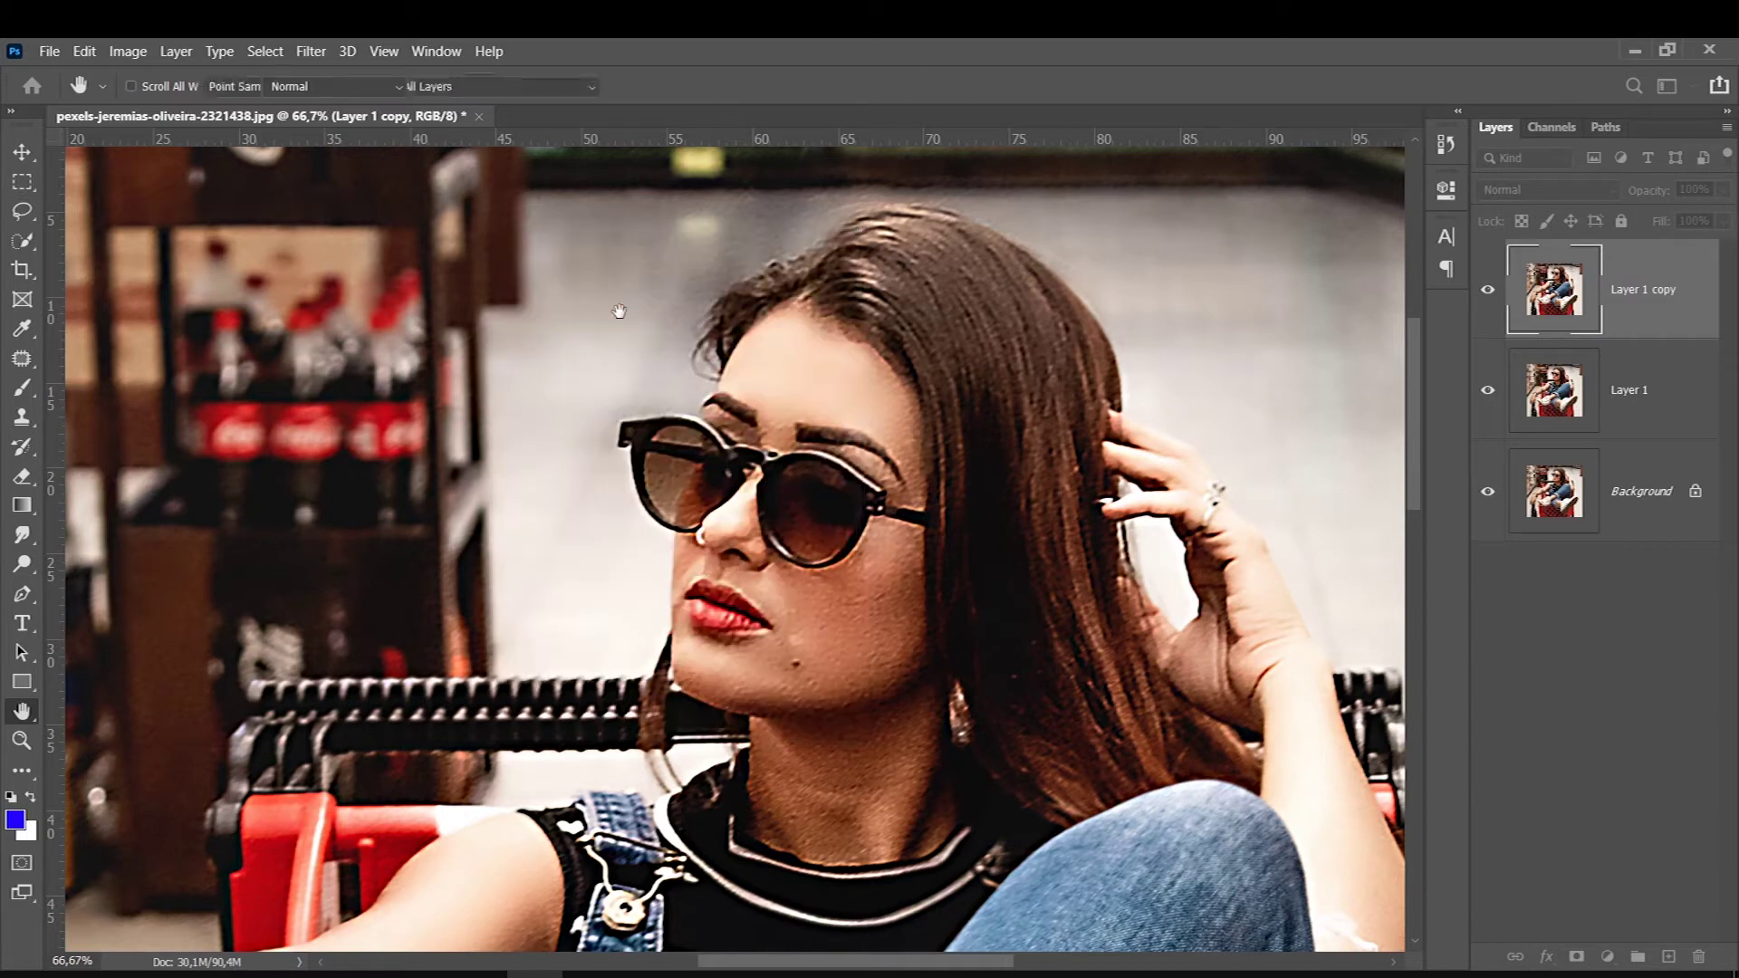
{"action": "left_click", "coordinate": [1488, 289]}
{"action": "left_click", "coordinate": [1488, 289]}
Set Layer 1 copy to 55% opacity, merge it down into Layer 1, and duplicate Layer 1 again.
{"action": "left_click", "coordinate": [1724, 189]}
{"action": "left_click_drag", "start_coordinate": [1721, 216], "coordinate": [1674, 216]}
{"action": "key", "text": "bracketleft"}
{"action": "key", "text": "bracketleft"}
{"action": "key", "text": "bracketleft"}
{"action": "key", "text": "bracketleft"}
{"action": "key", "text": "bracketleft"}
{"action": "key", "text": "ctrl+e"}
{"action": "key", "text": "ctrl+j"}
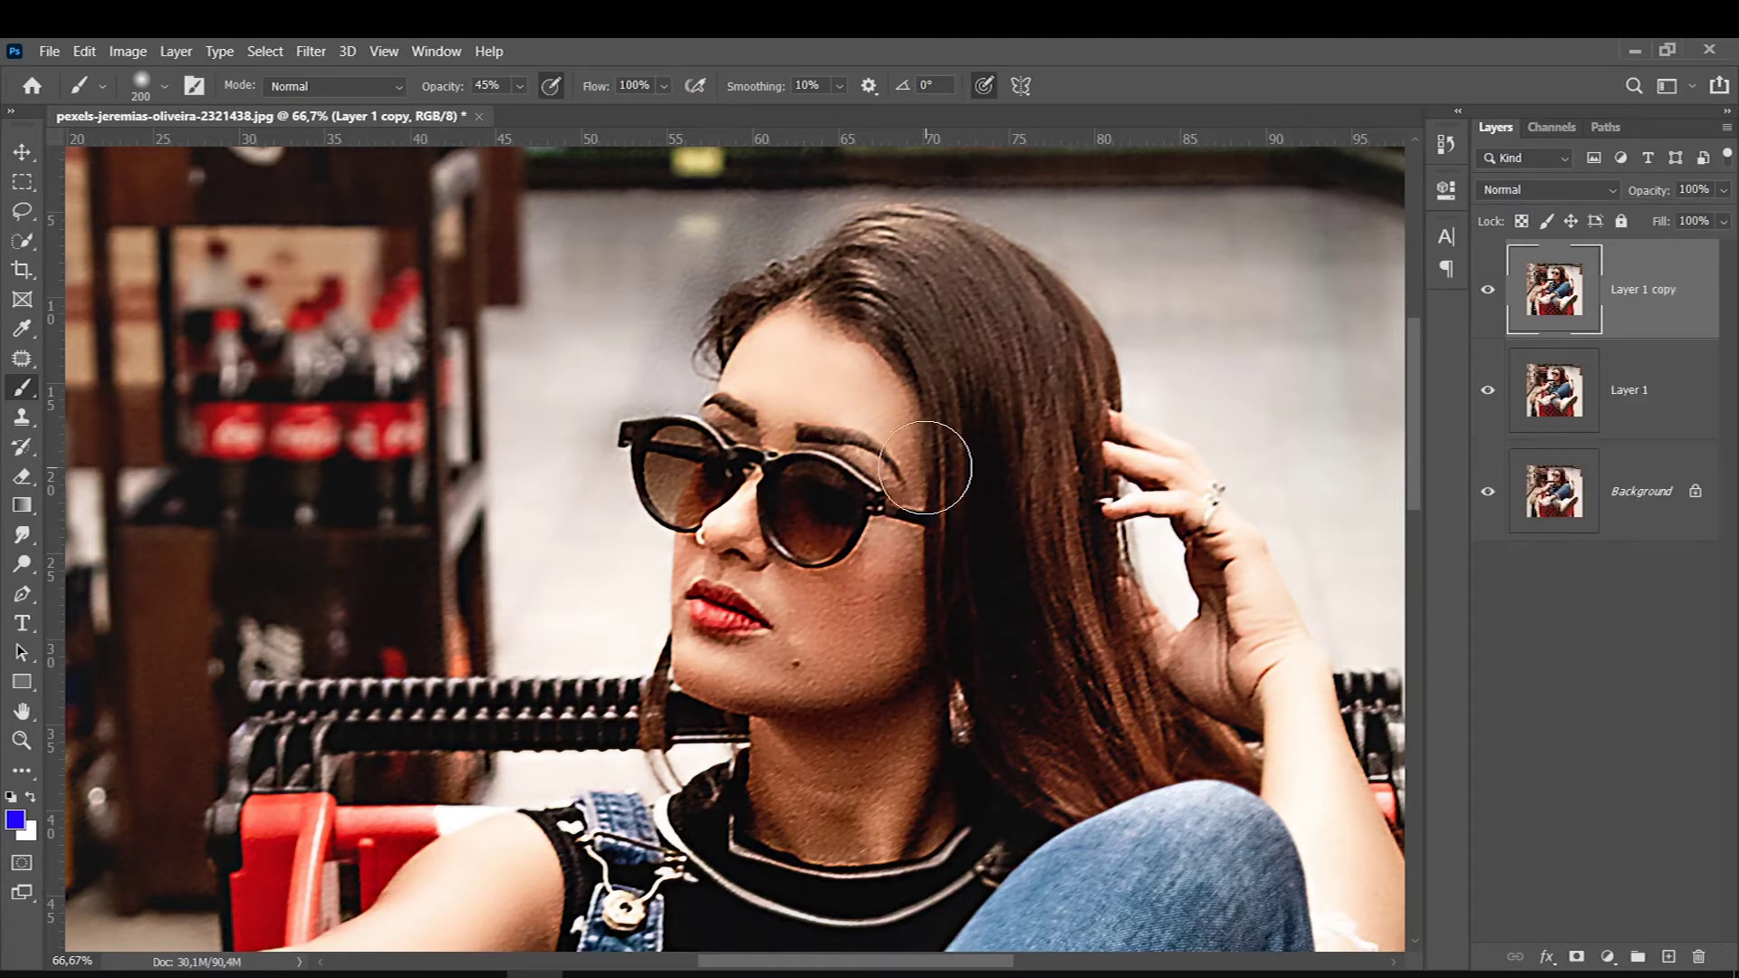
{"action": "left_click", "coordinate": [310, 51]}
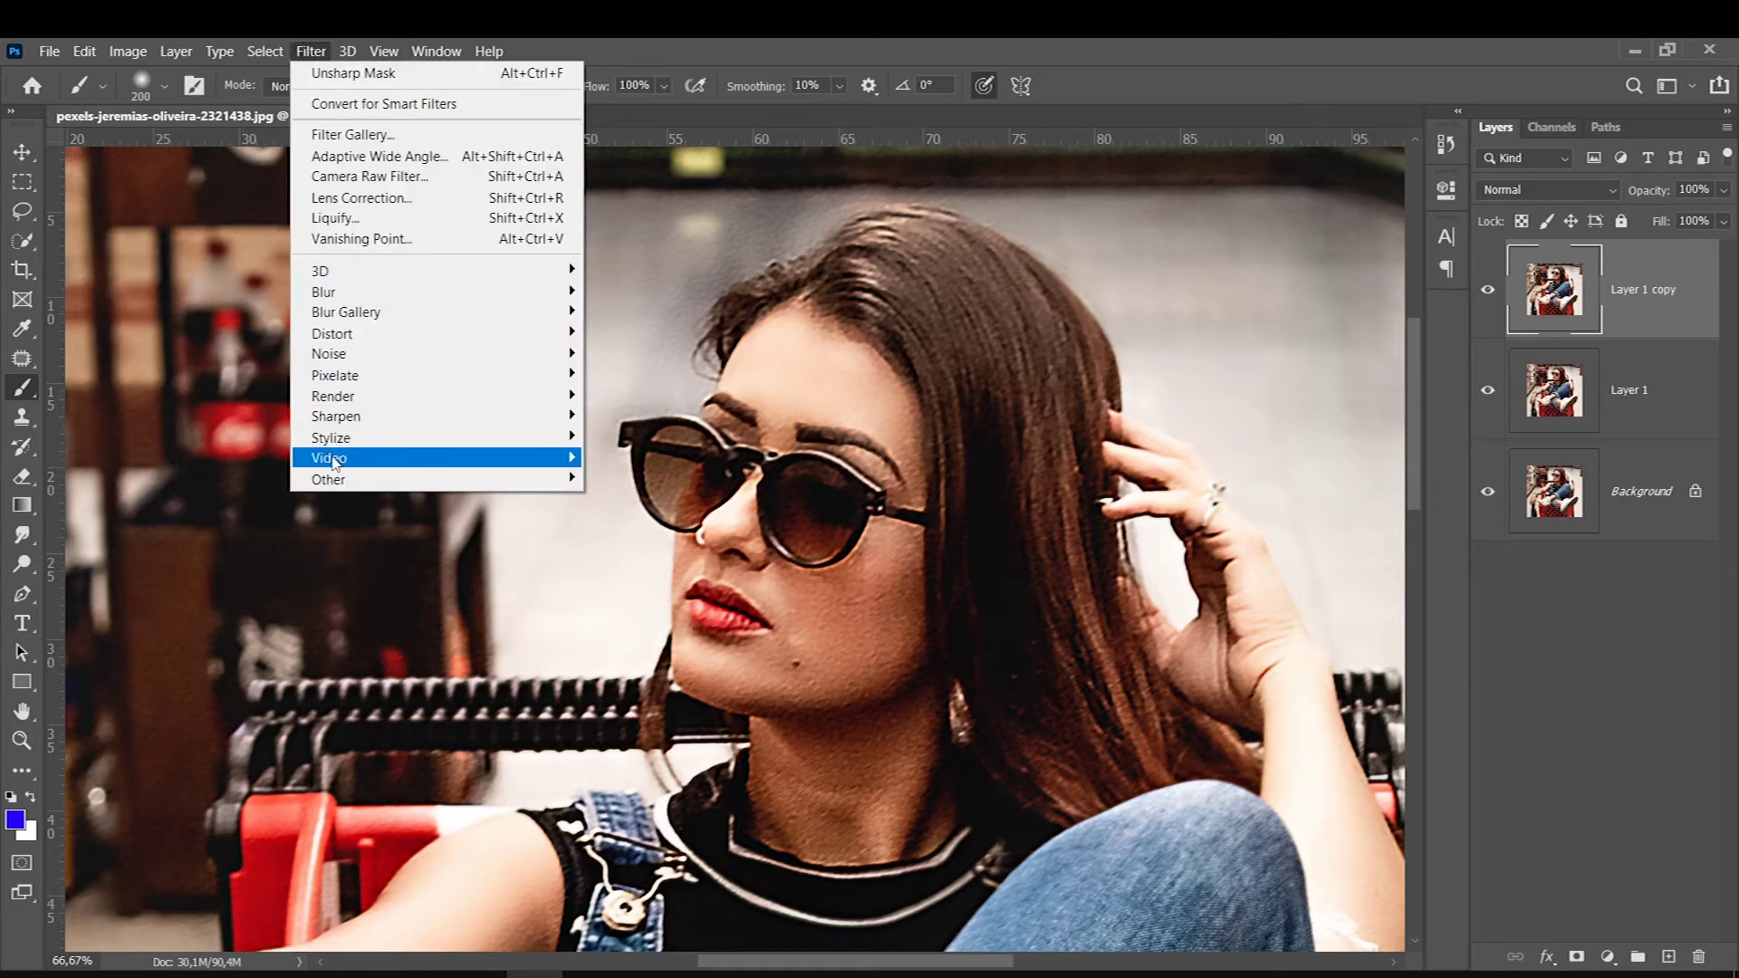
Apply a 3.0 px High Pass to Layer 1 copy and blend it as Soft Light.
{"action": "mouse_move", "coordinate": [329, 480]}
{"action": "left_click", "coordinate": [625, 498]}
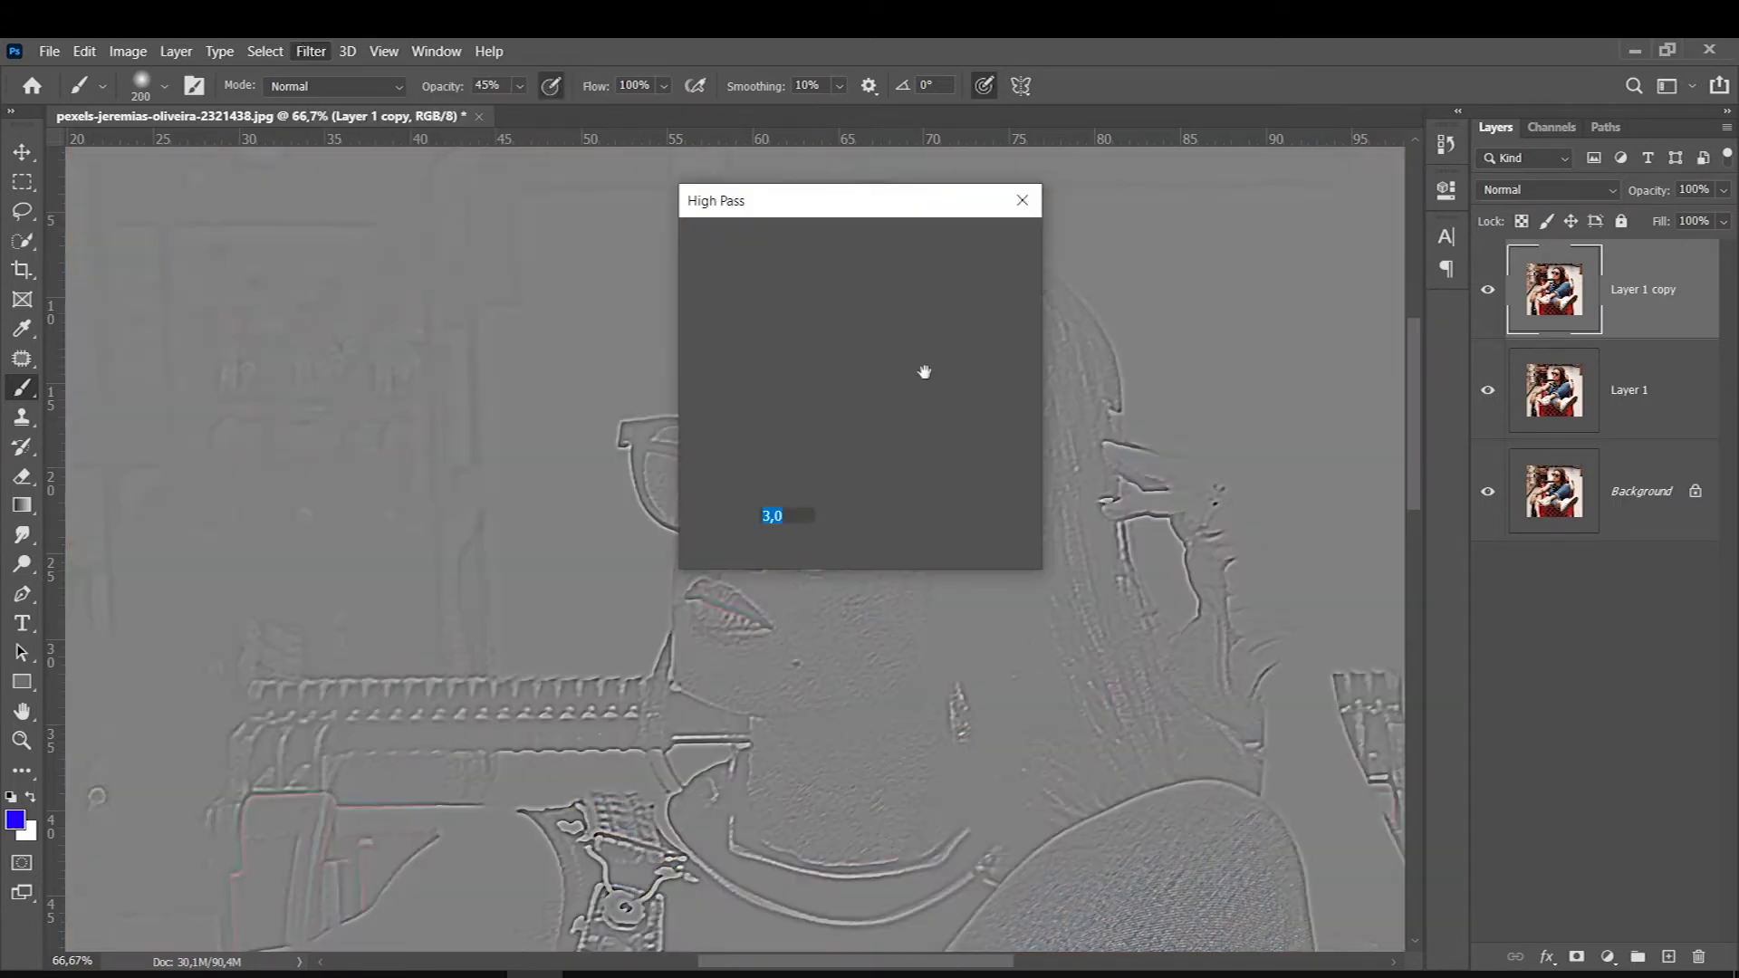
{"action": "left_click", "coordinate": [987, 244]}
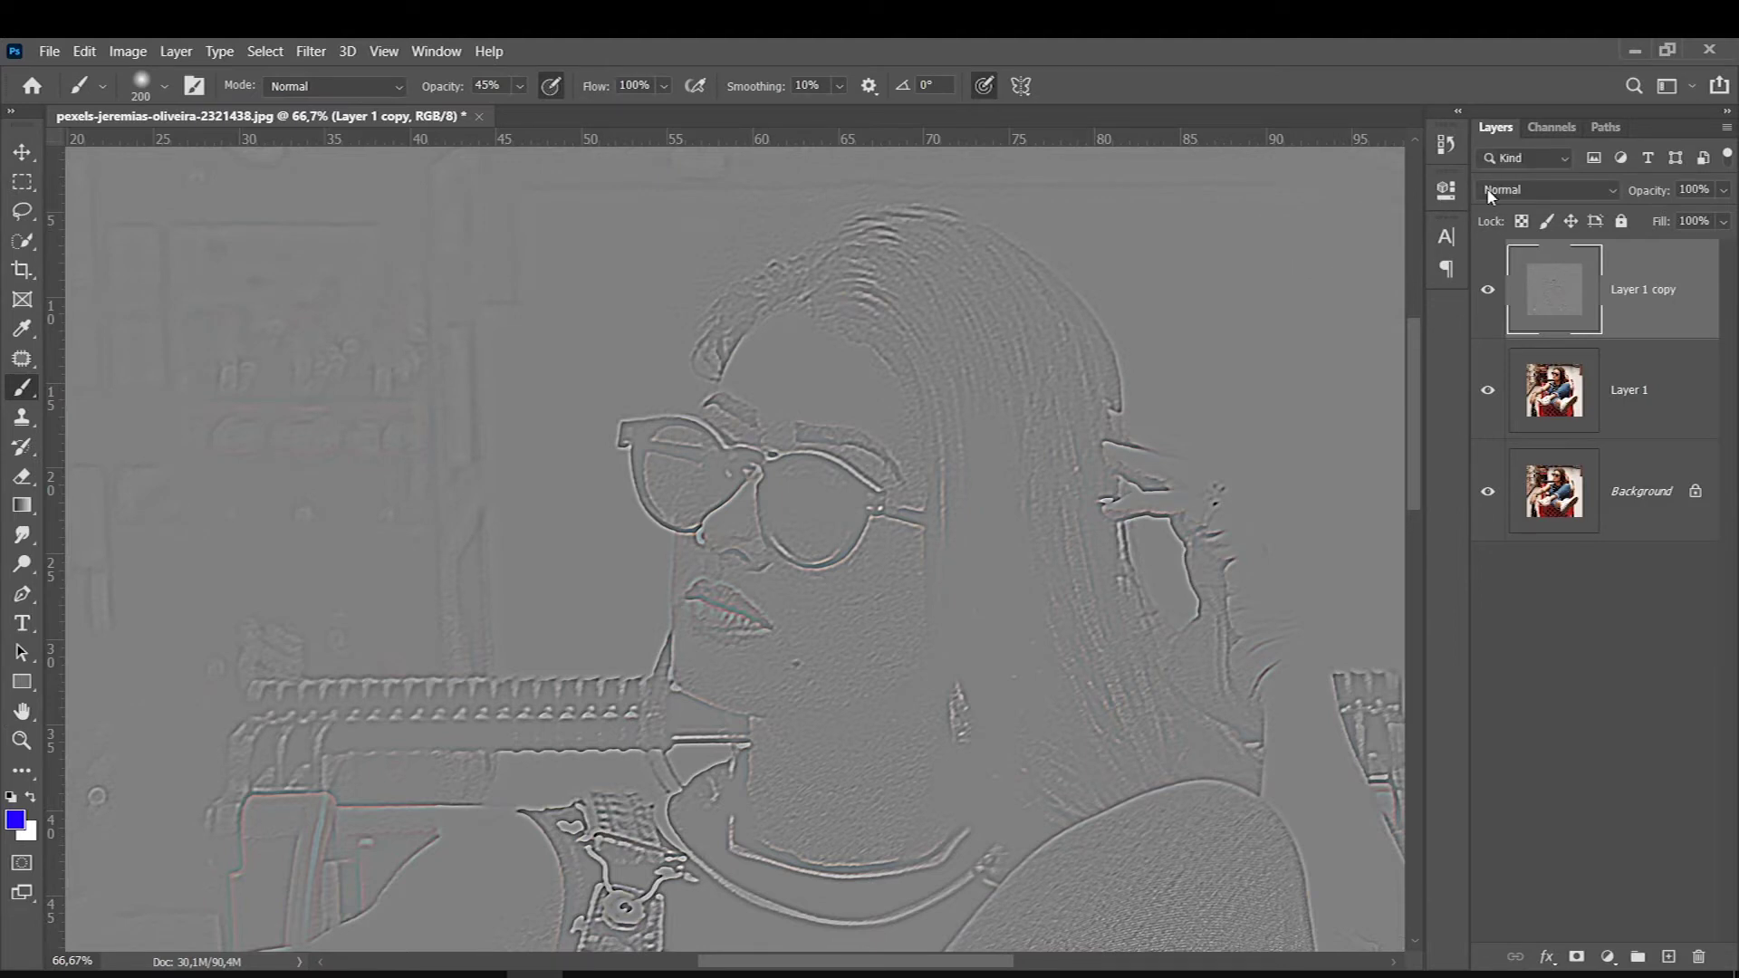
{"action": "left_click", "coordinate": [1546, 189]}
{"action": "left_click", "coordinate": [1501, 482]}
{"action": "left_click", "coordinate": [1487, 290]}
{"action": "left_click", "coordinate": [1487, 292]}
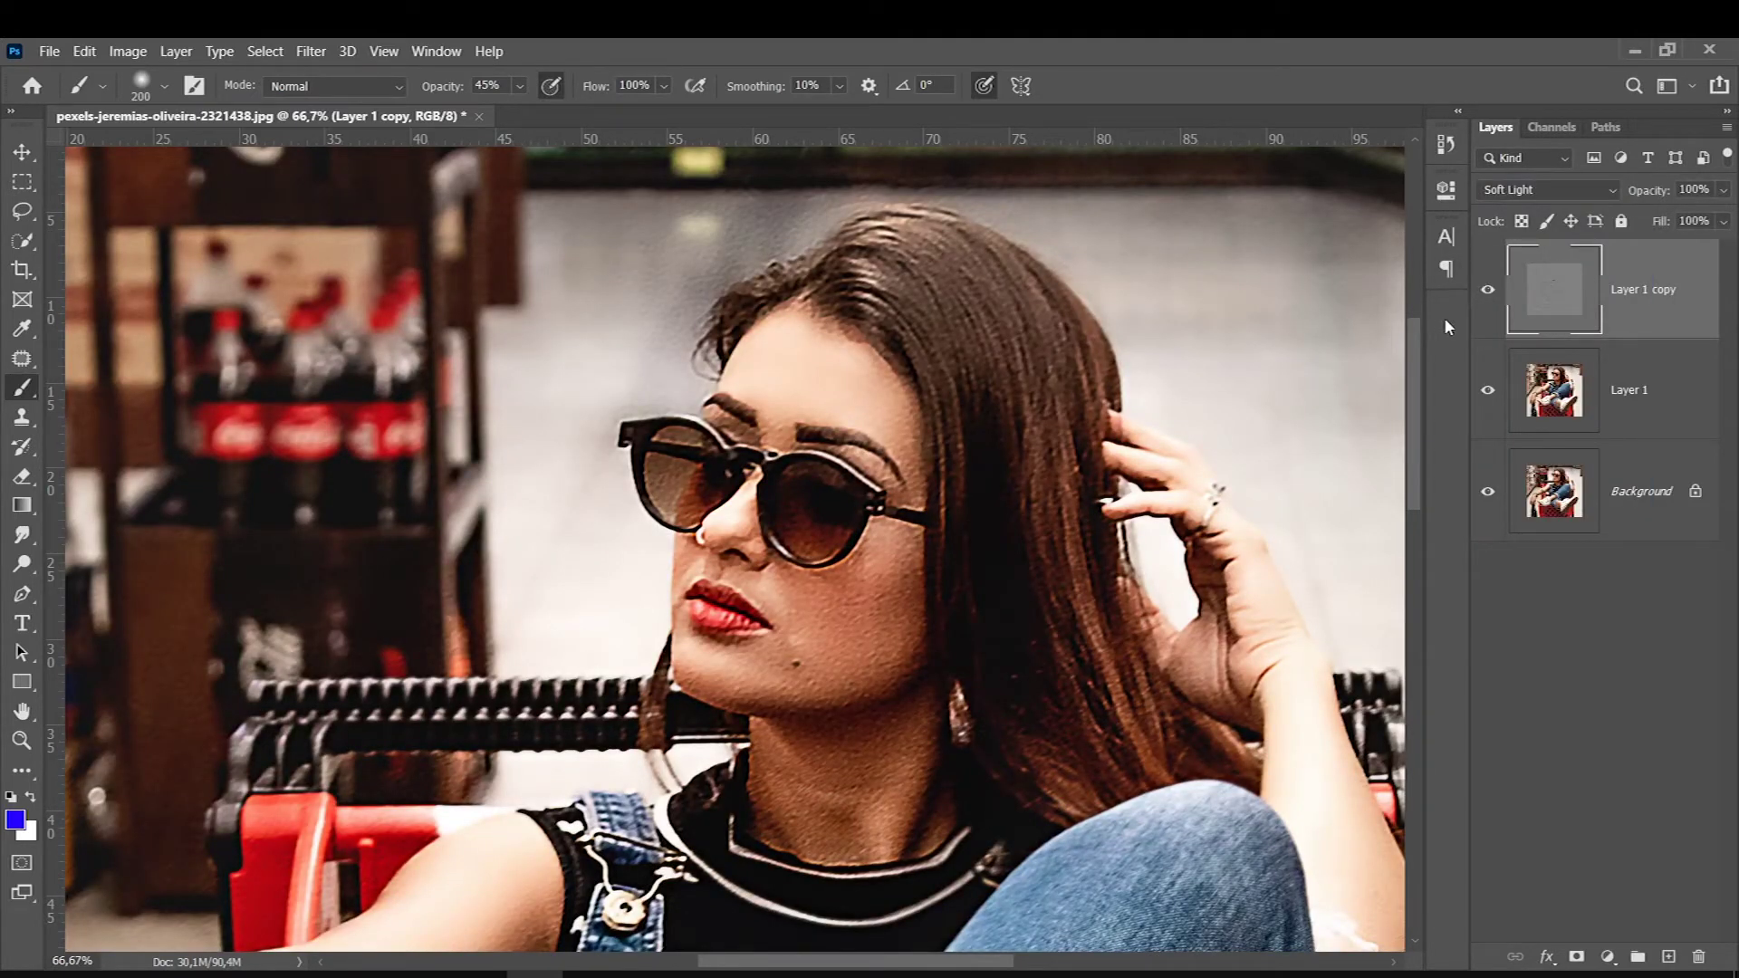
Lower the High Pass layer's opacity to about 47%, then delete that layer.
{"action": "left_click", "coordinate": [1723, 190]}
{"action": "left_click", "coordinate": [1680, 213]}
{"action": "key", "text": "ctrl+minus"}
{"action": "left_click", "coordinate": [1721, 190]}
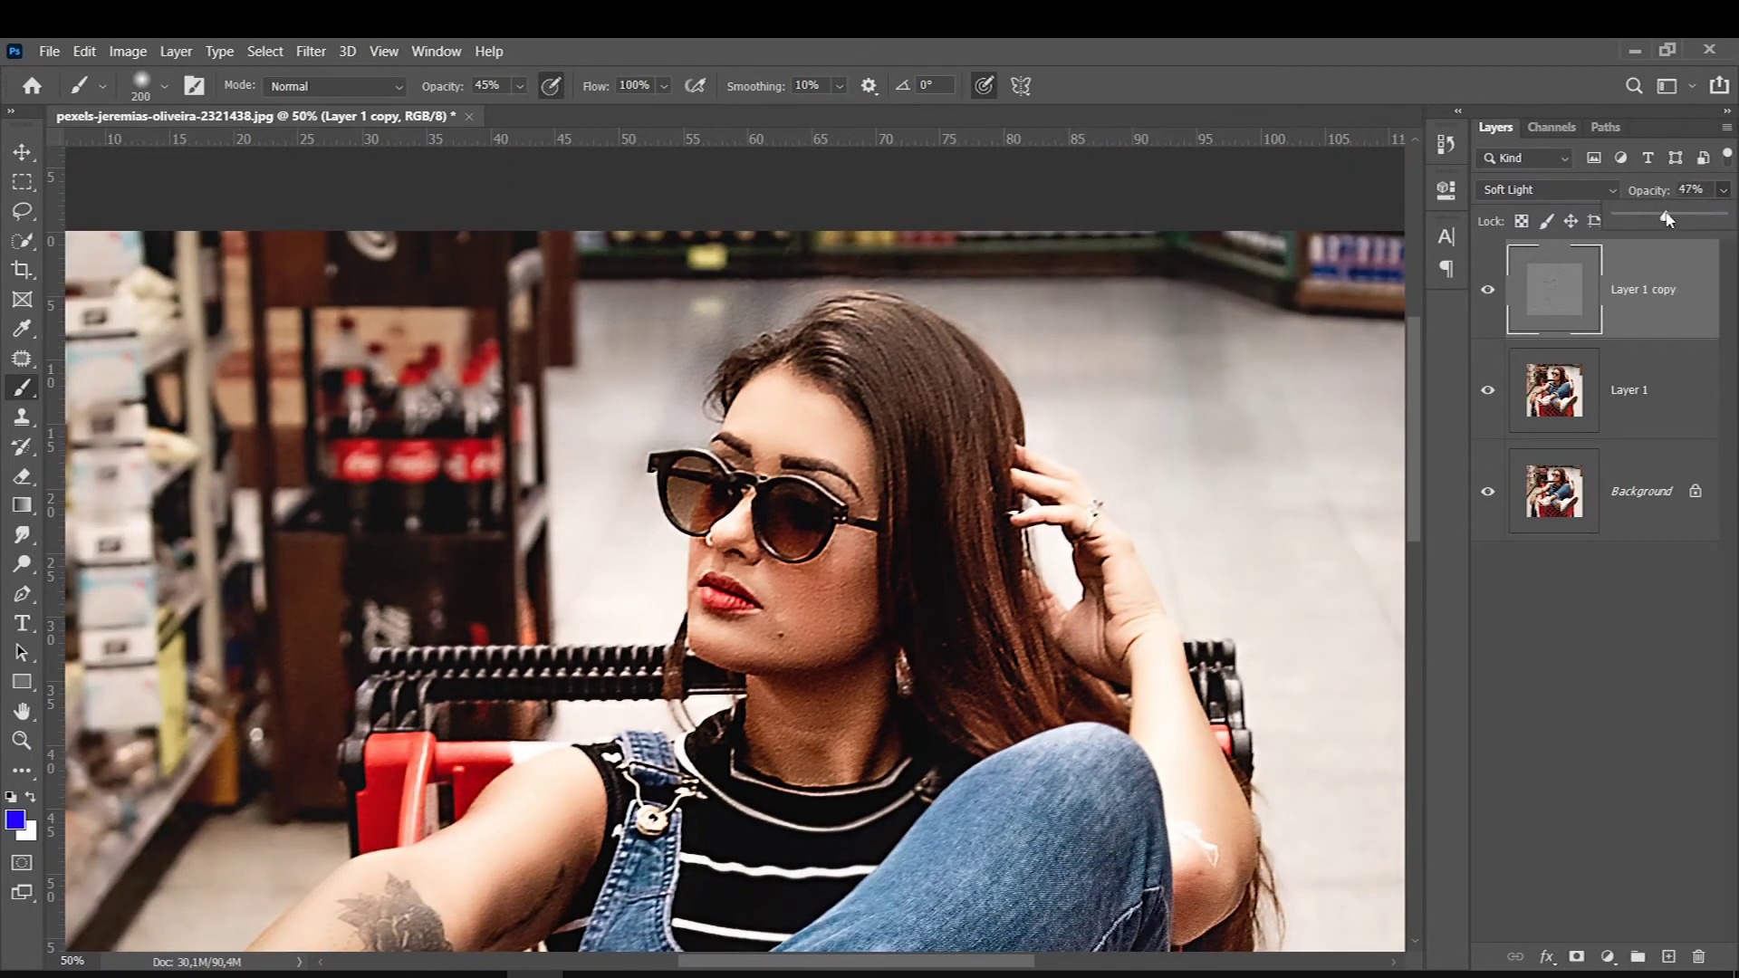
{"action": "key", "text": "Delete"}
{"action": "key", "text": "ctrl+0"}
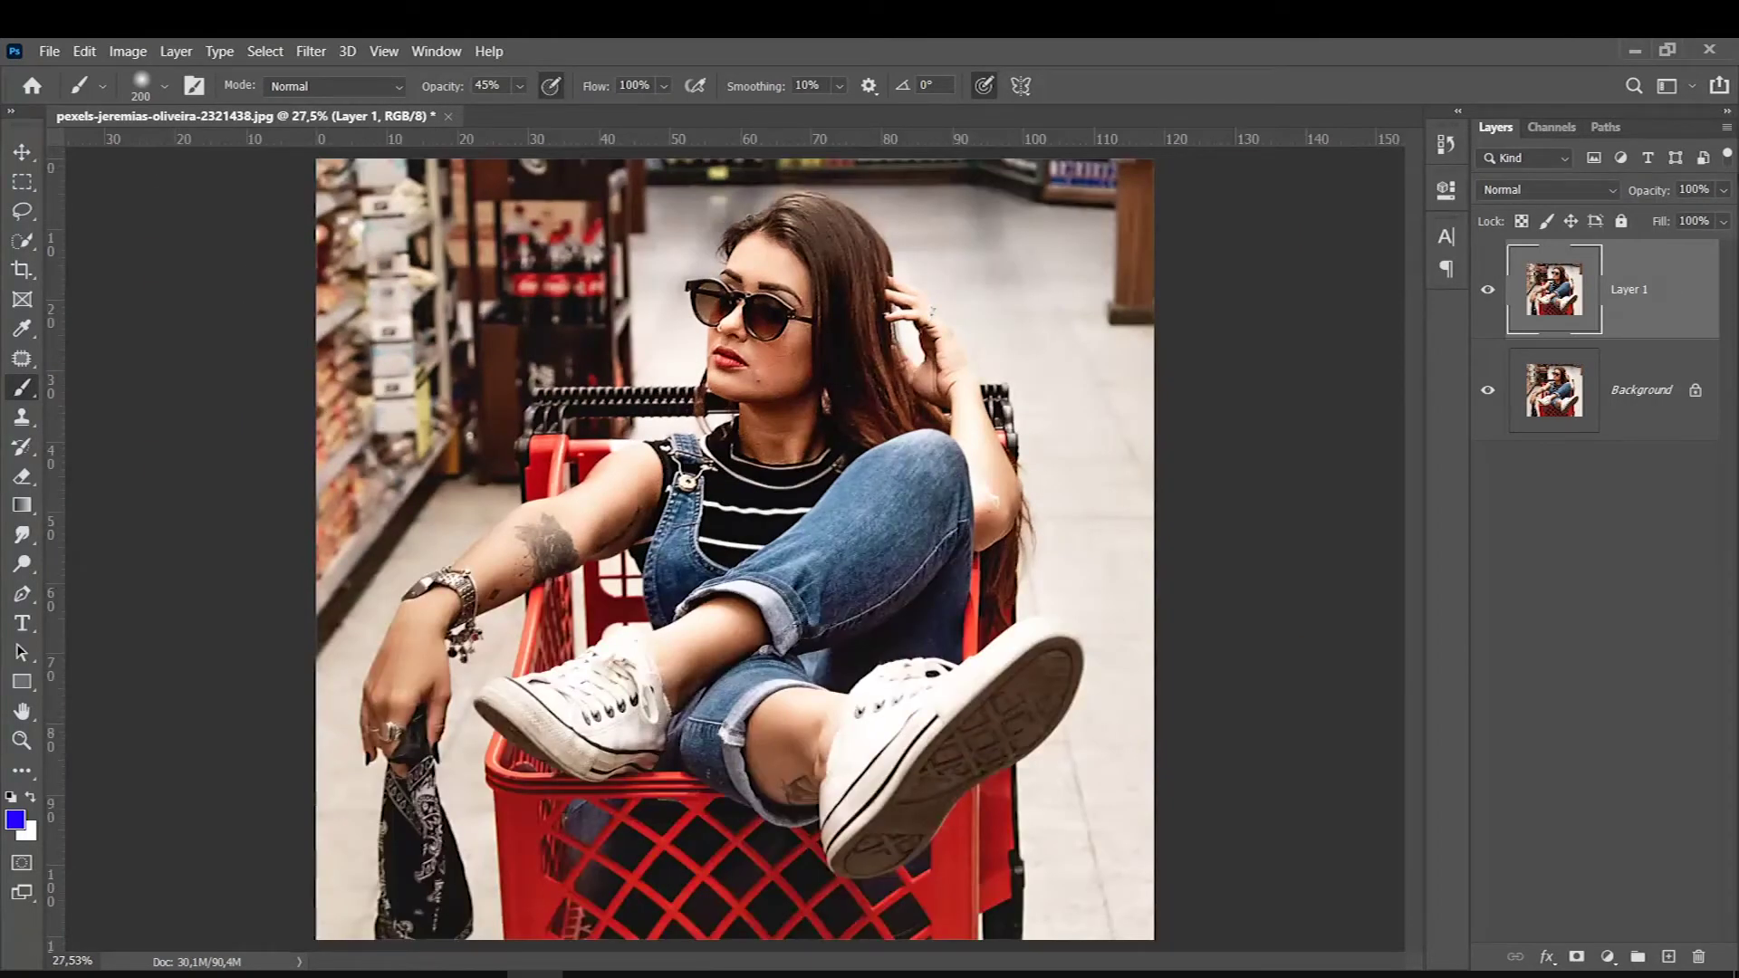
Toggle Layer 1's visibility repeatedly against the original, then duplicate Layer 1 with Ctrl+J.
{"action": "left_click", "coordinate": [759, 251]}
{"action": "left_click", "coordinate": [1486, 287]}
{"action": "left_click", "coordinate": [1486, 286]}
{"action": "left_click", "coordinate": [1486, 288]}
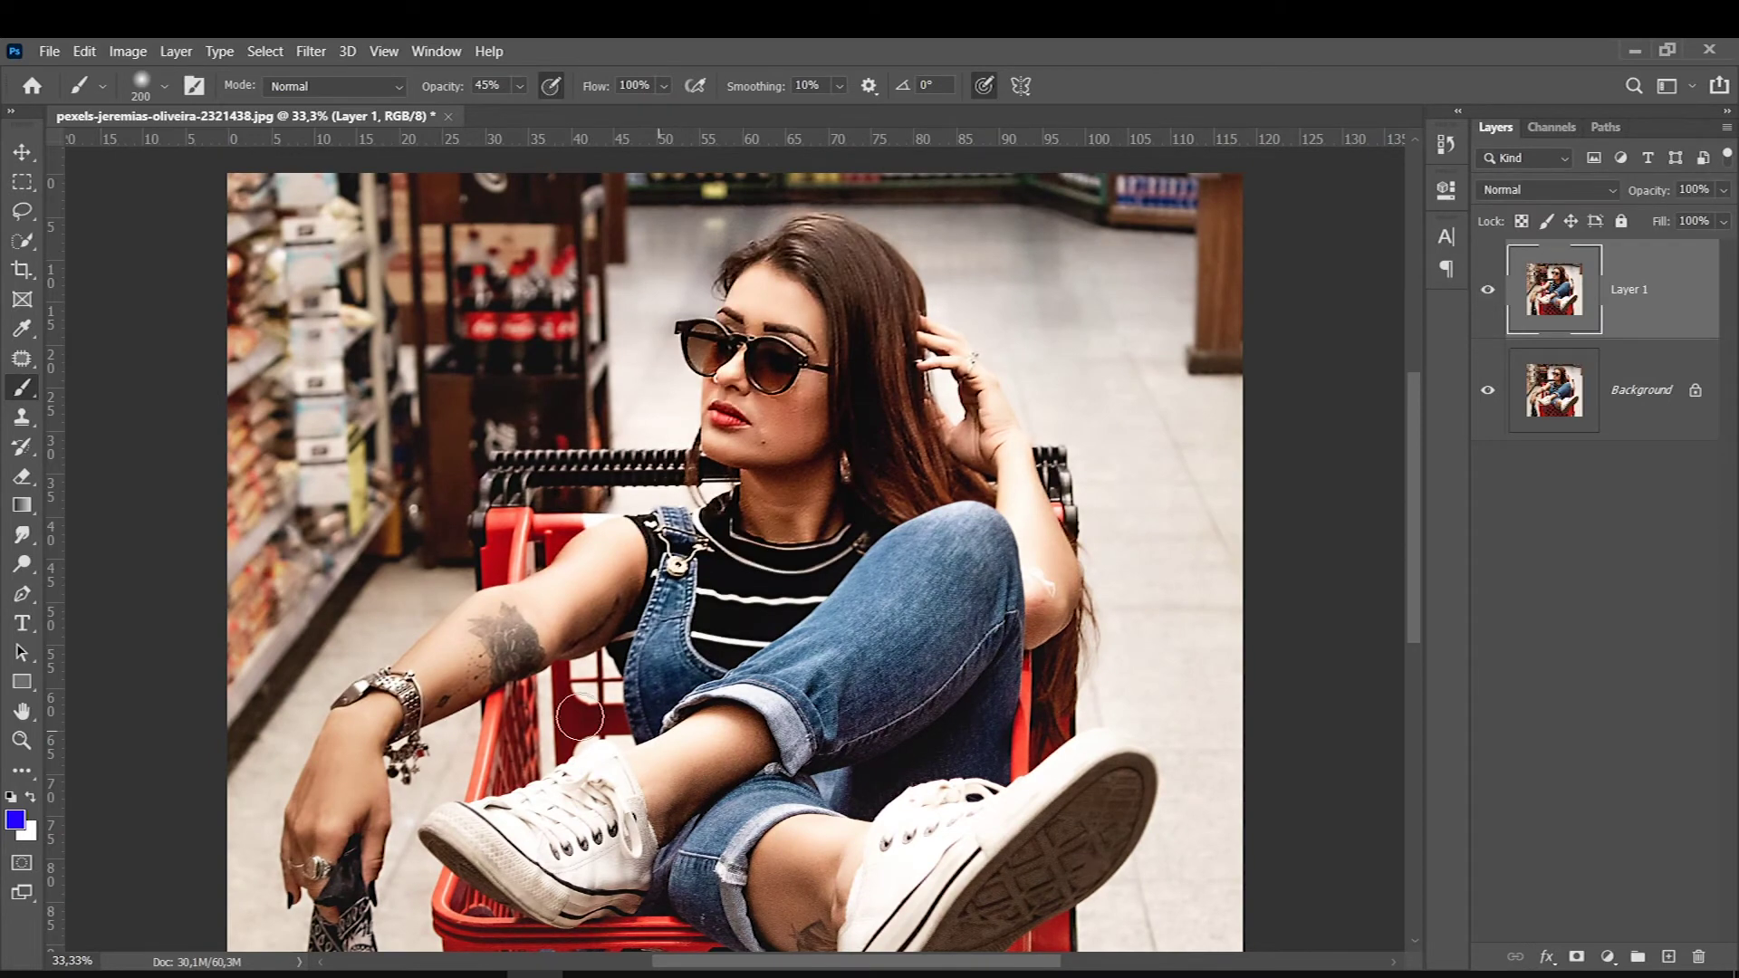
{"action": "left_click", "coordinate": [1481, 291]}
{"action": "left_click", "coordinate": [1482, 291]}
{"action": "left_click", "coordinate": [1481, 291]}
{"action": "left_click", "coordinate": [1481, 292]}
{"action": "left_click", "coordinate": [1481, 292]}
{"action": "left_click", "coordinate": [1481, 291]}
{"action": "key", "text": "ctrl+0"}
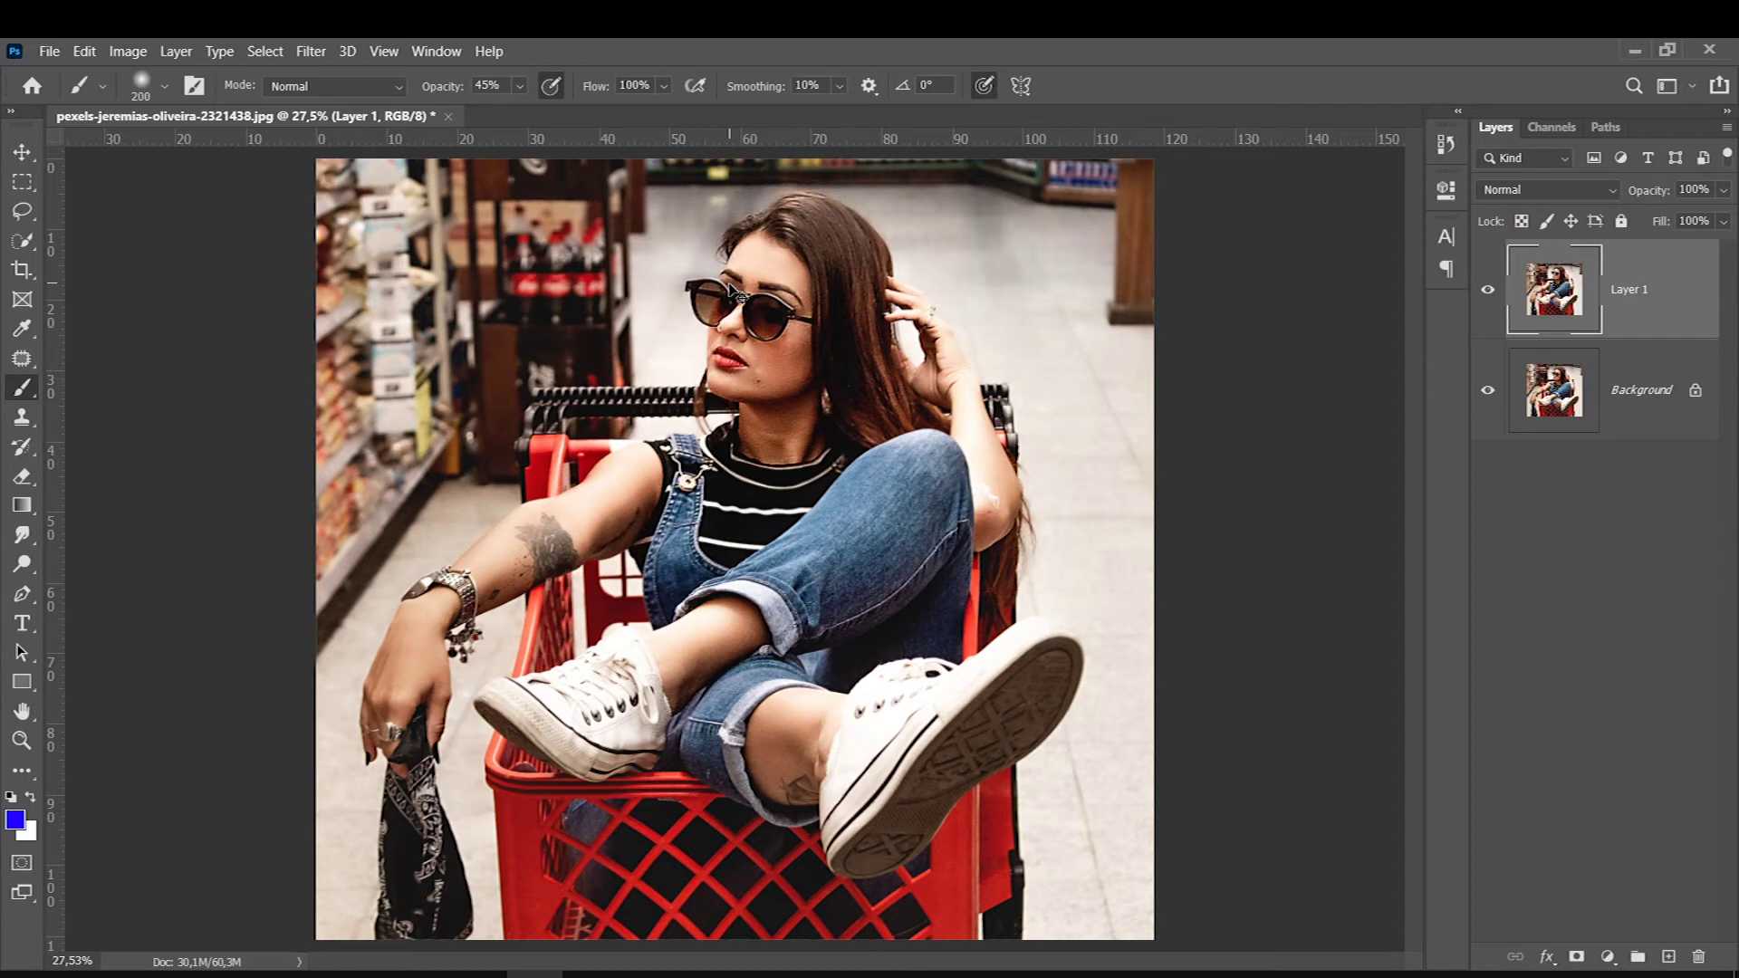
{"action": "key", "text": "ctrl+j"}
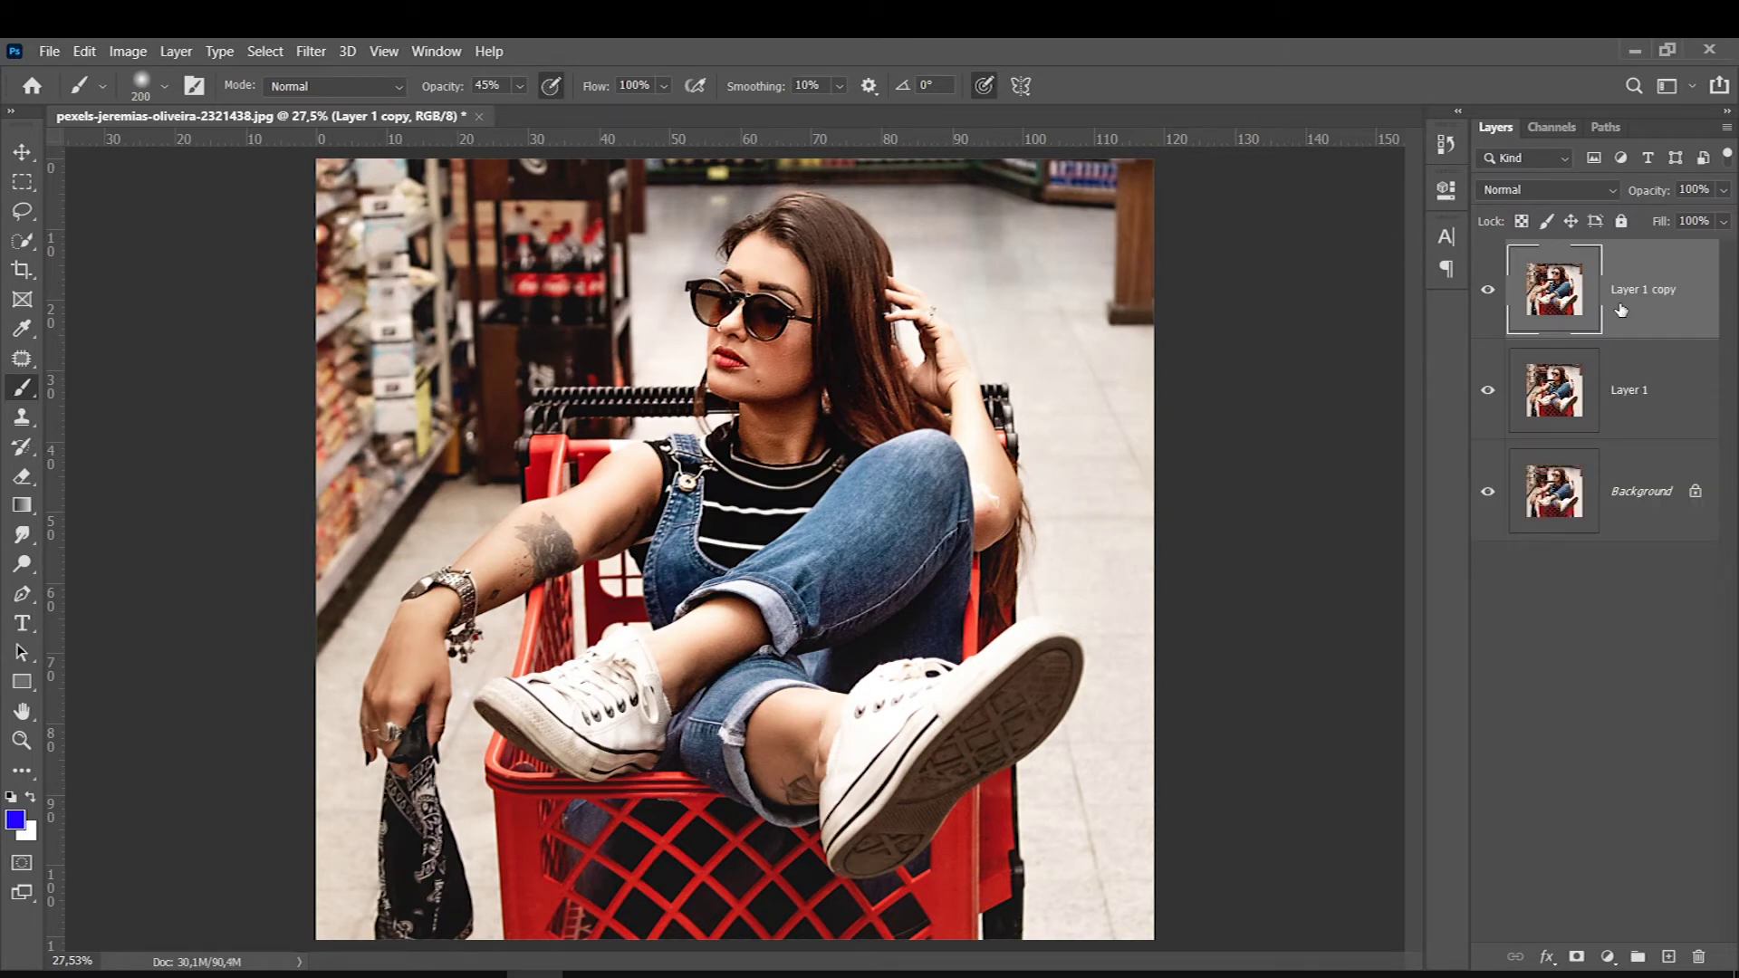
Start an Iris Blur and stretch its ellipse around the woman down to the bottom edge.
{"action": "double_click", "coordinate": [1620, 310]}
{"action": "left_click", "coordinate": [1603, 413]}
{"action": "left_click", "coordinate": [311, 51]}
{"action": "mouse_move", "coordinate": [346, 313]}
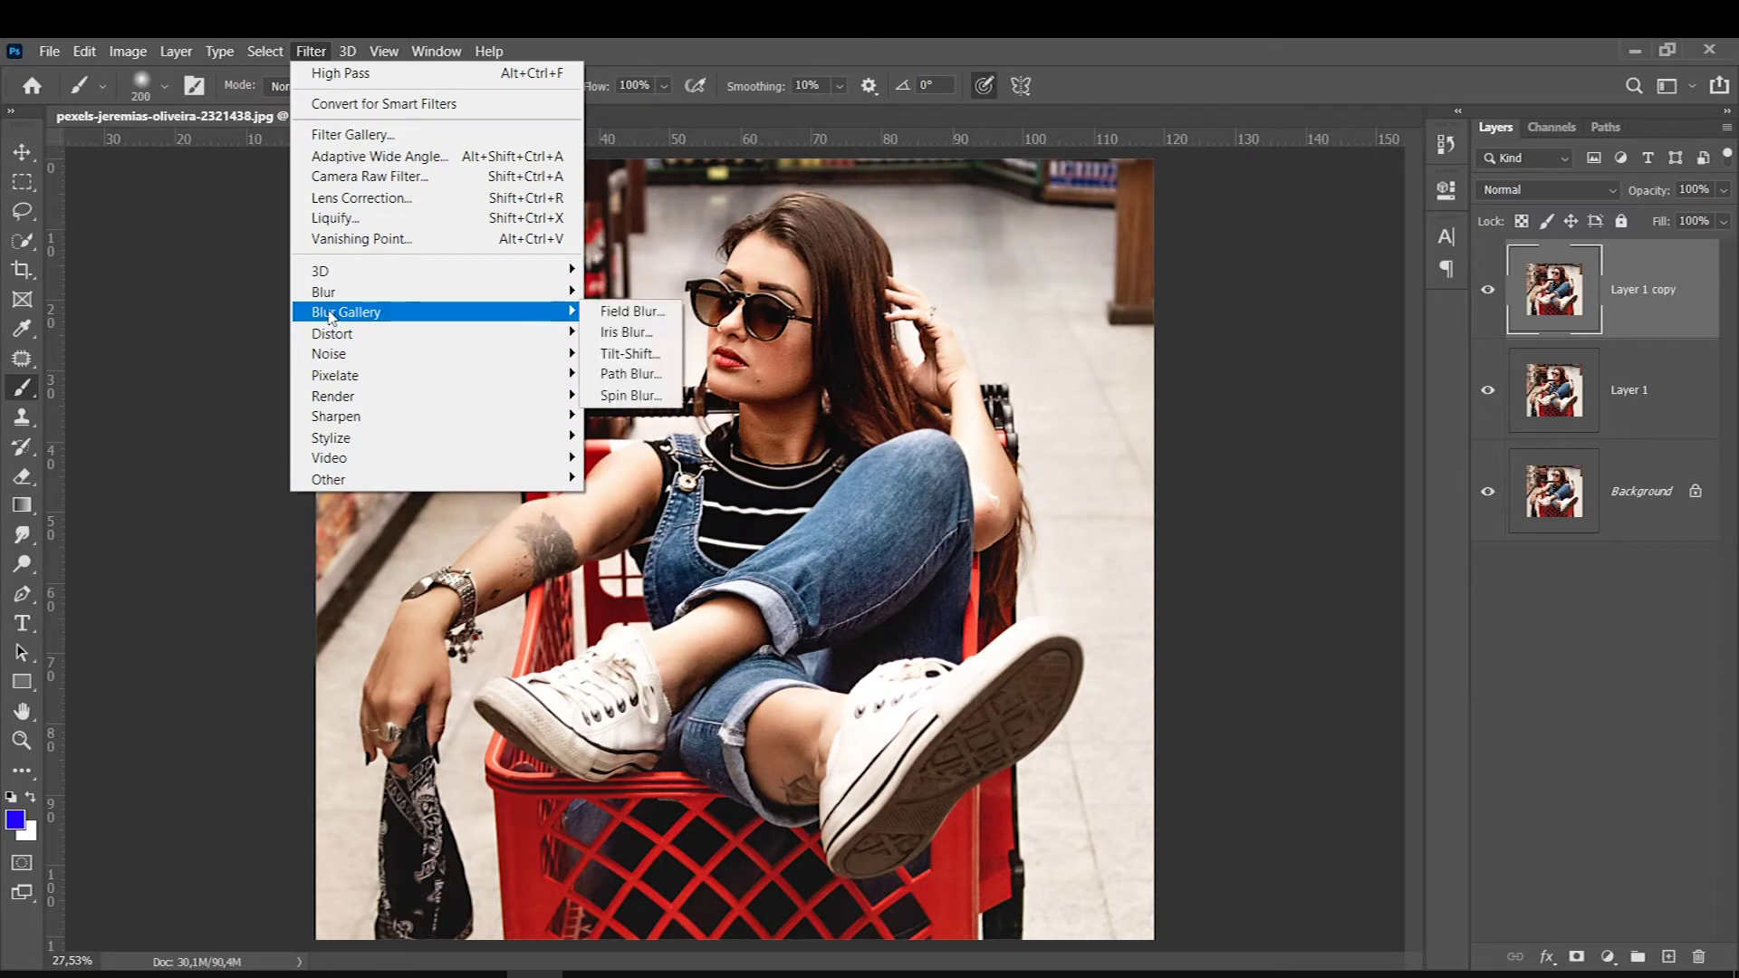
{"action": "left_click", "coordinate": [614, 333]}
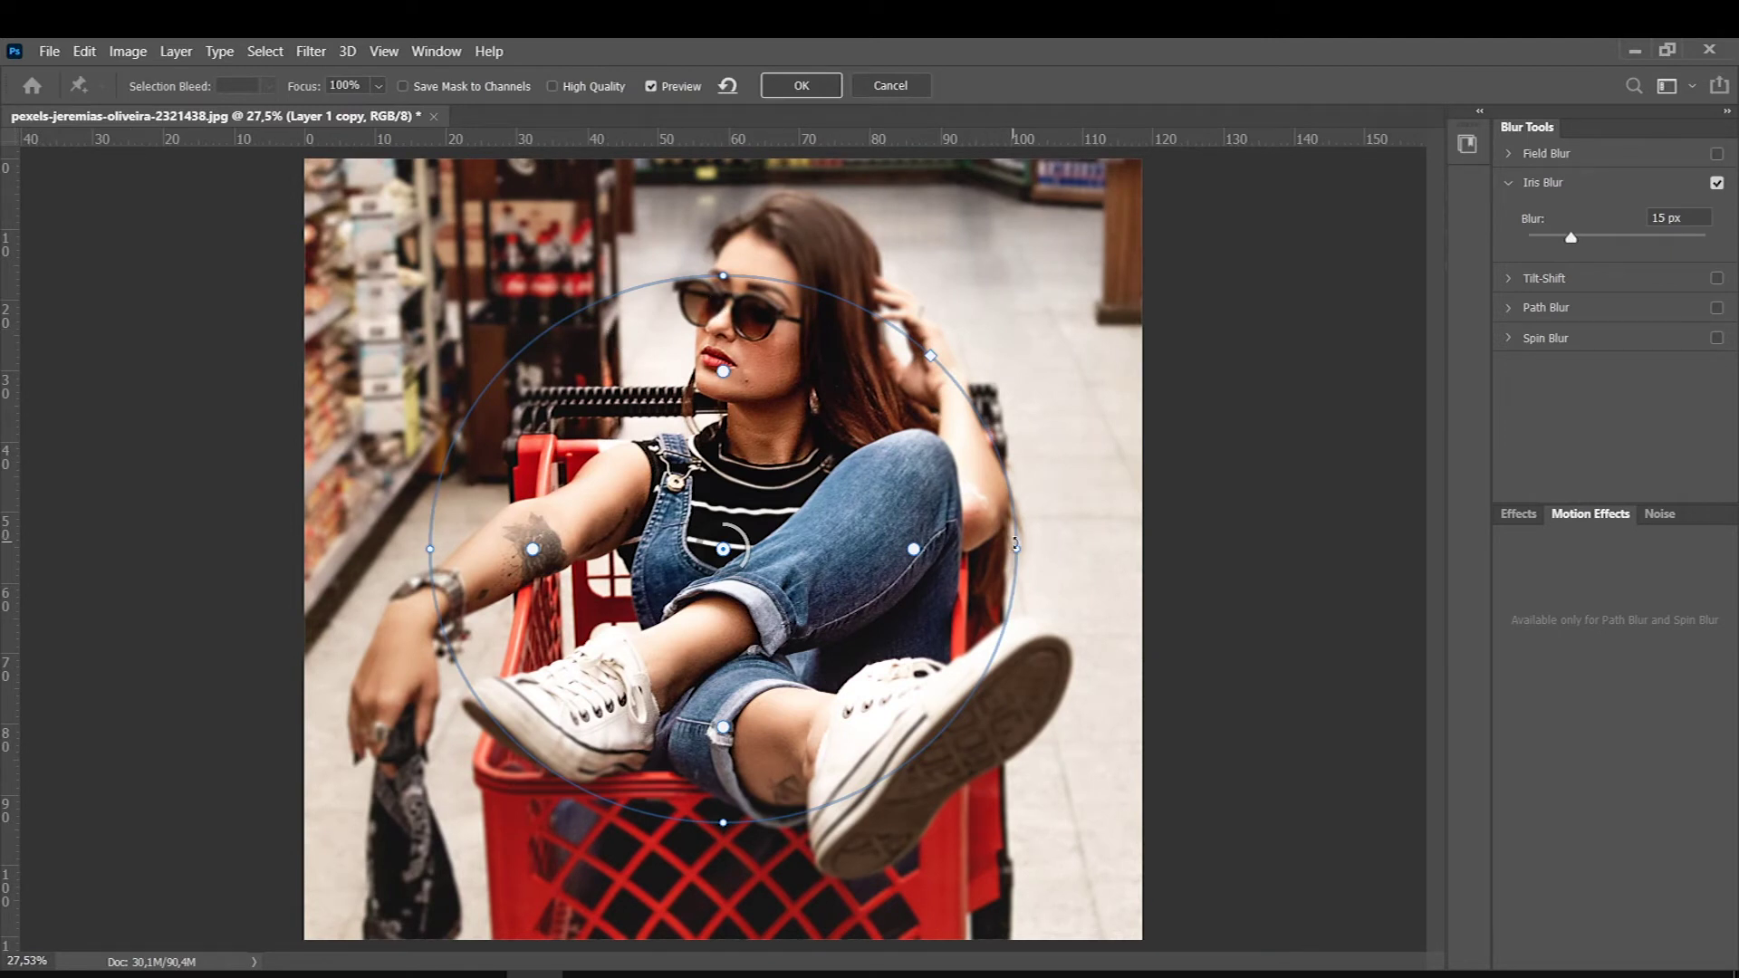
{"action": "left_click_drag", "start_coordinate": [1016, 548], "coordinate": [1144, 570]}
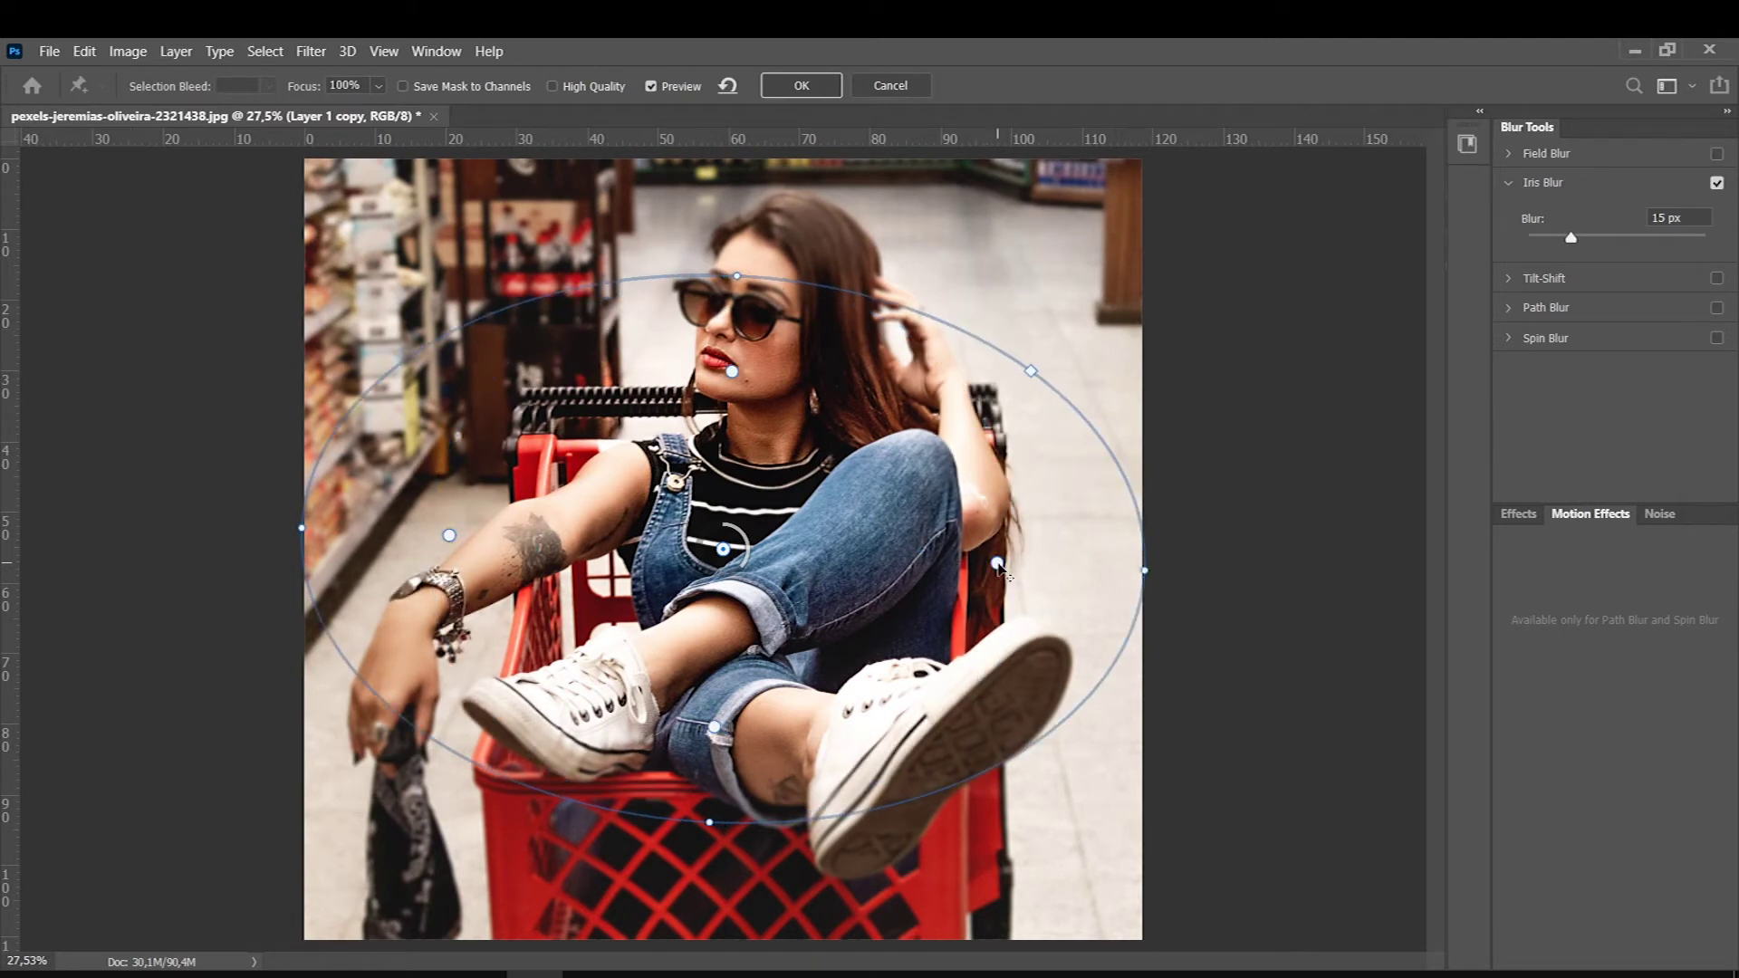
{"action": "left_click_drag", "start_coordinate": [997, 563], "coordinate": [934, 561]}
{"action": "left_click_drag", "start_coordinate": [709, 822], "coordinate": [700, 937]}
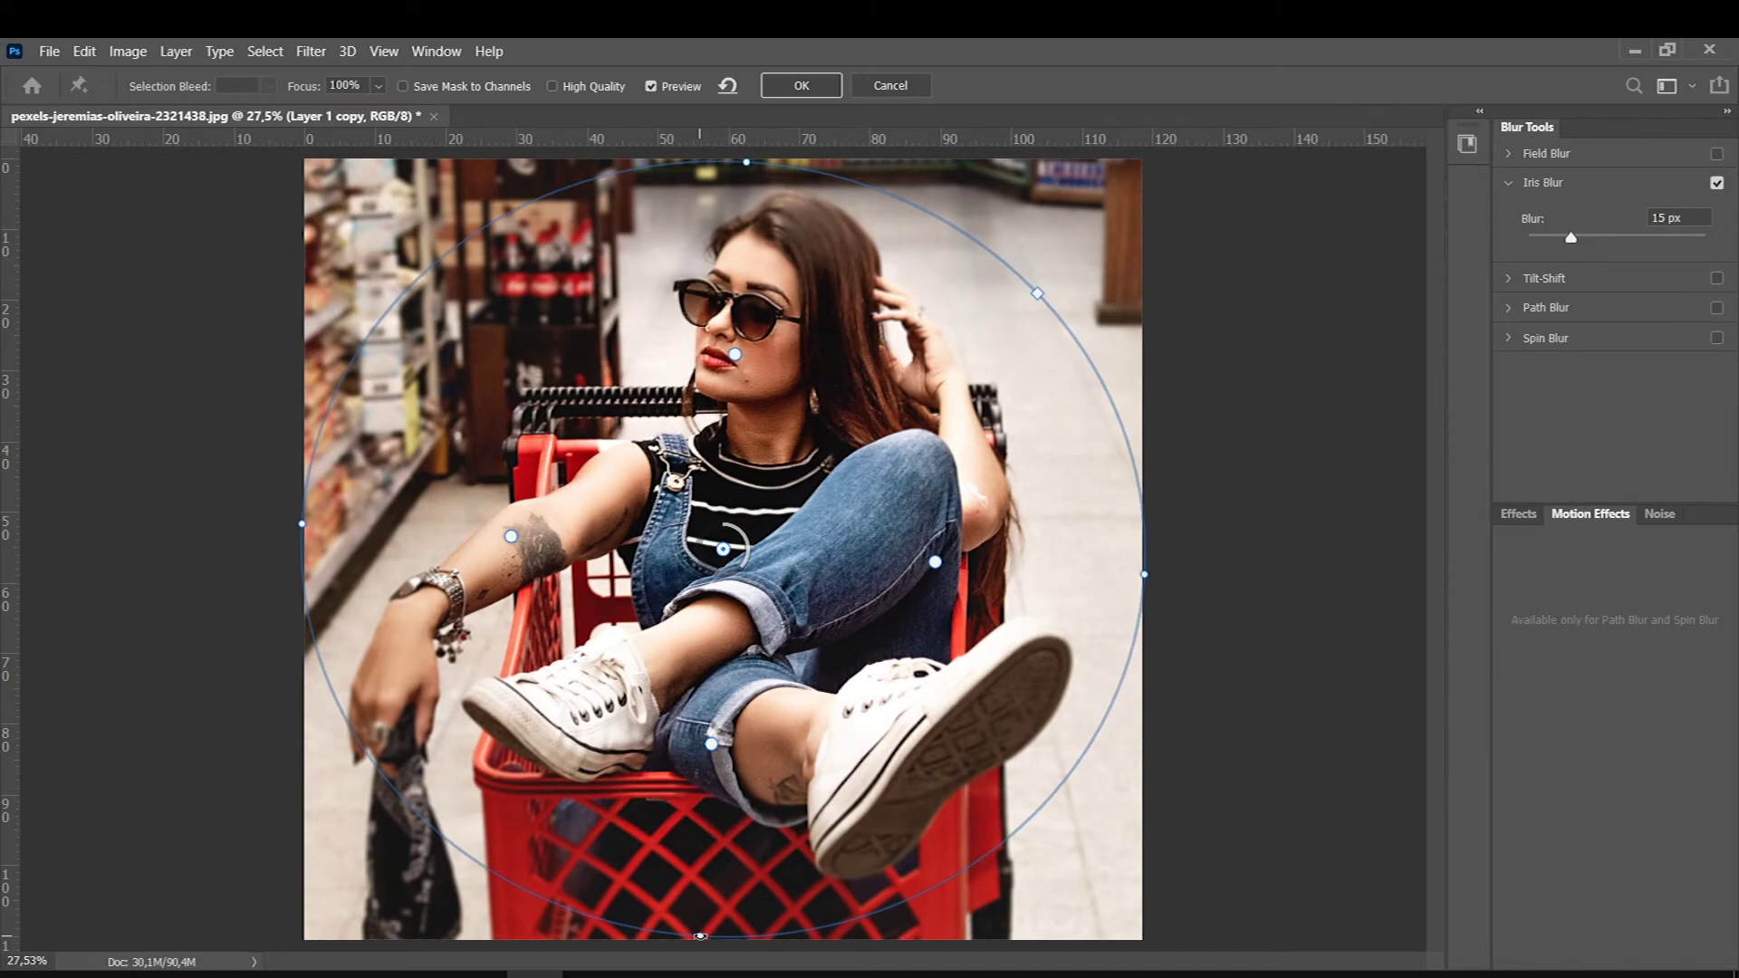
Refine the sharp zone, settle the blur amount at 25 px, and commit the Iris Blur.
{"action": "left_click_drag", "start_coordinate": [512, 539], "coordinate": [629, 543]}
{"action": "left_click_drag", "start_coordinate": [738, 542], "coordinate": [710, 555]}
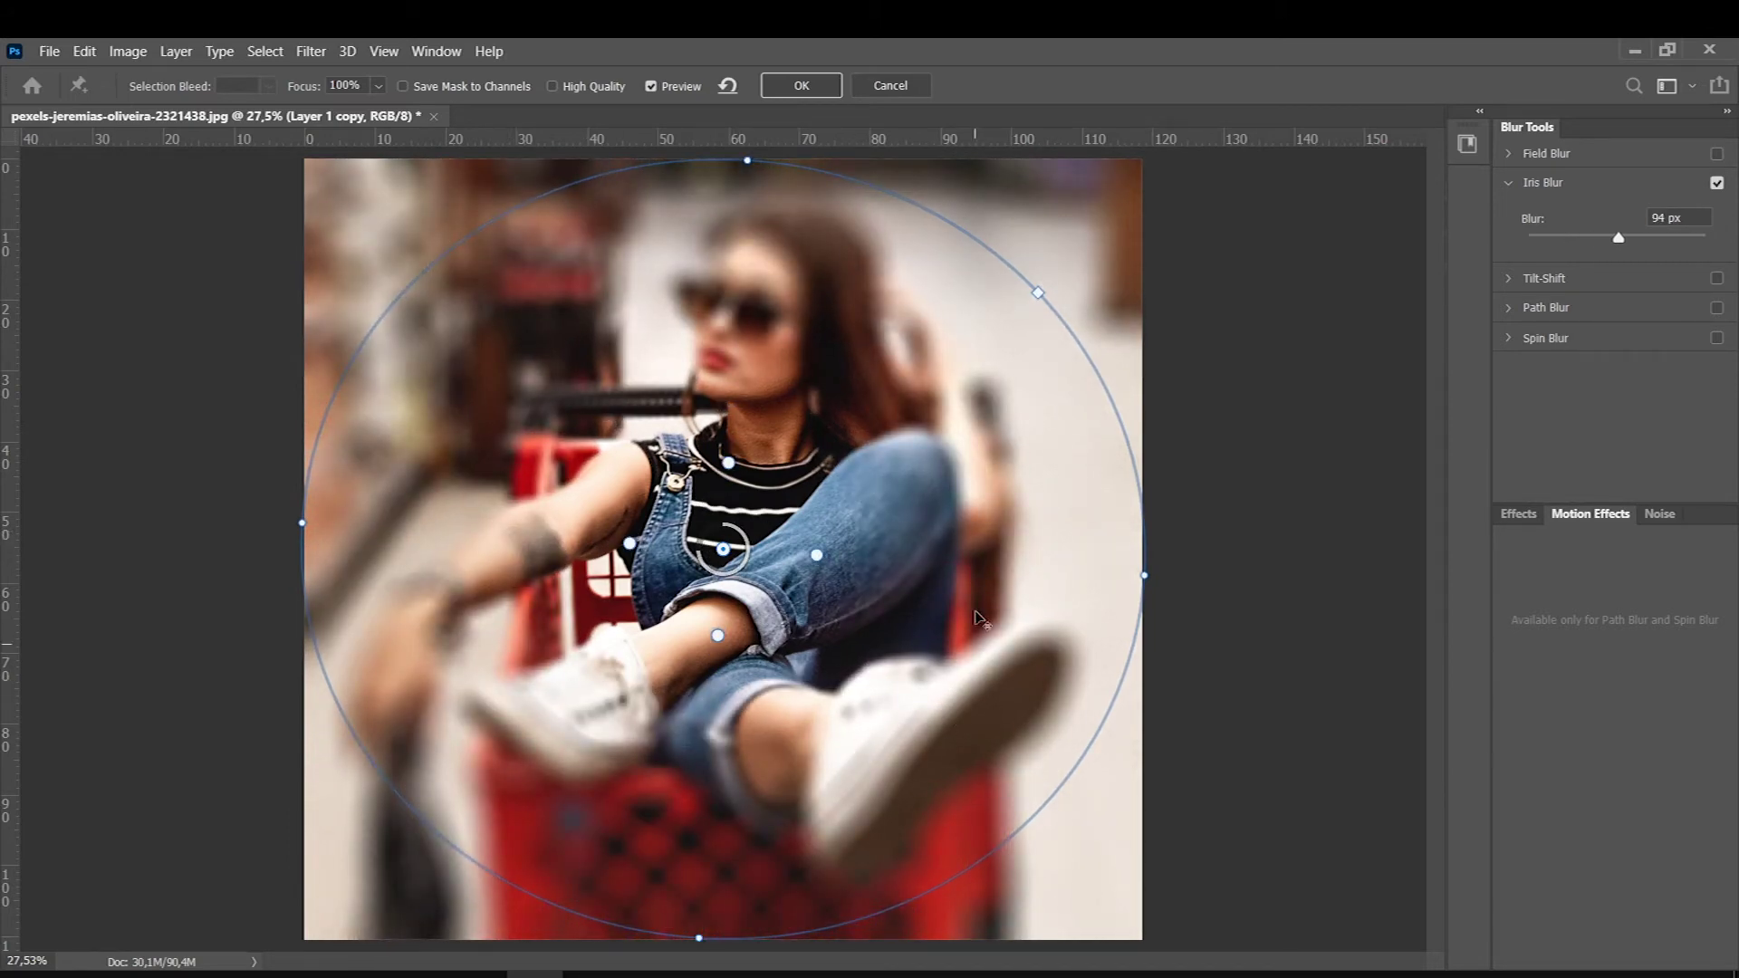
{"action": "left_click_drag", "start_coordinate": [631, 546], "coordinate": [595, 542]}
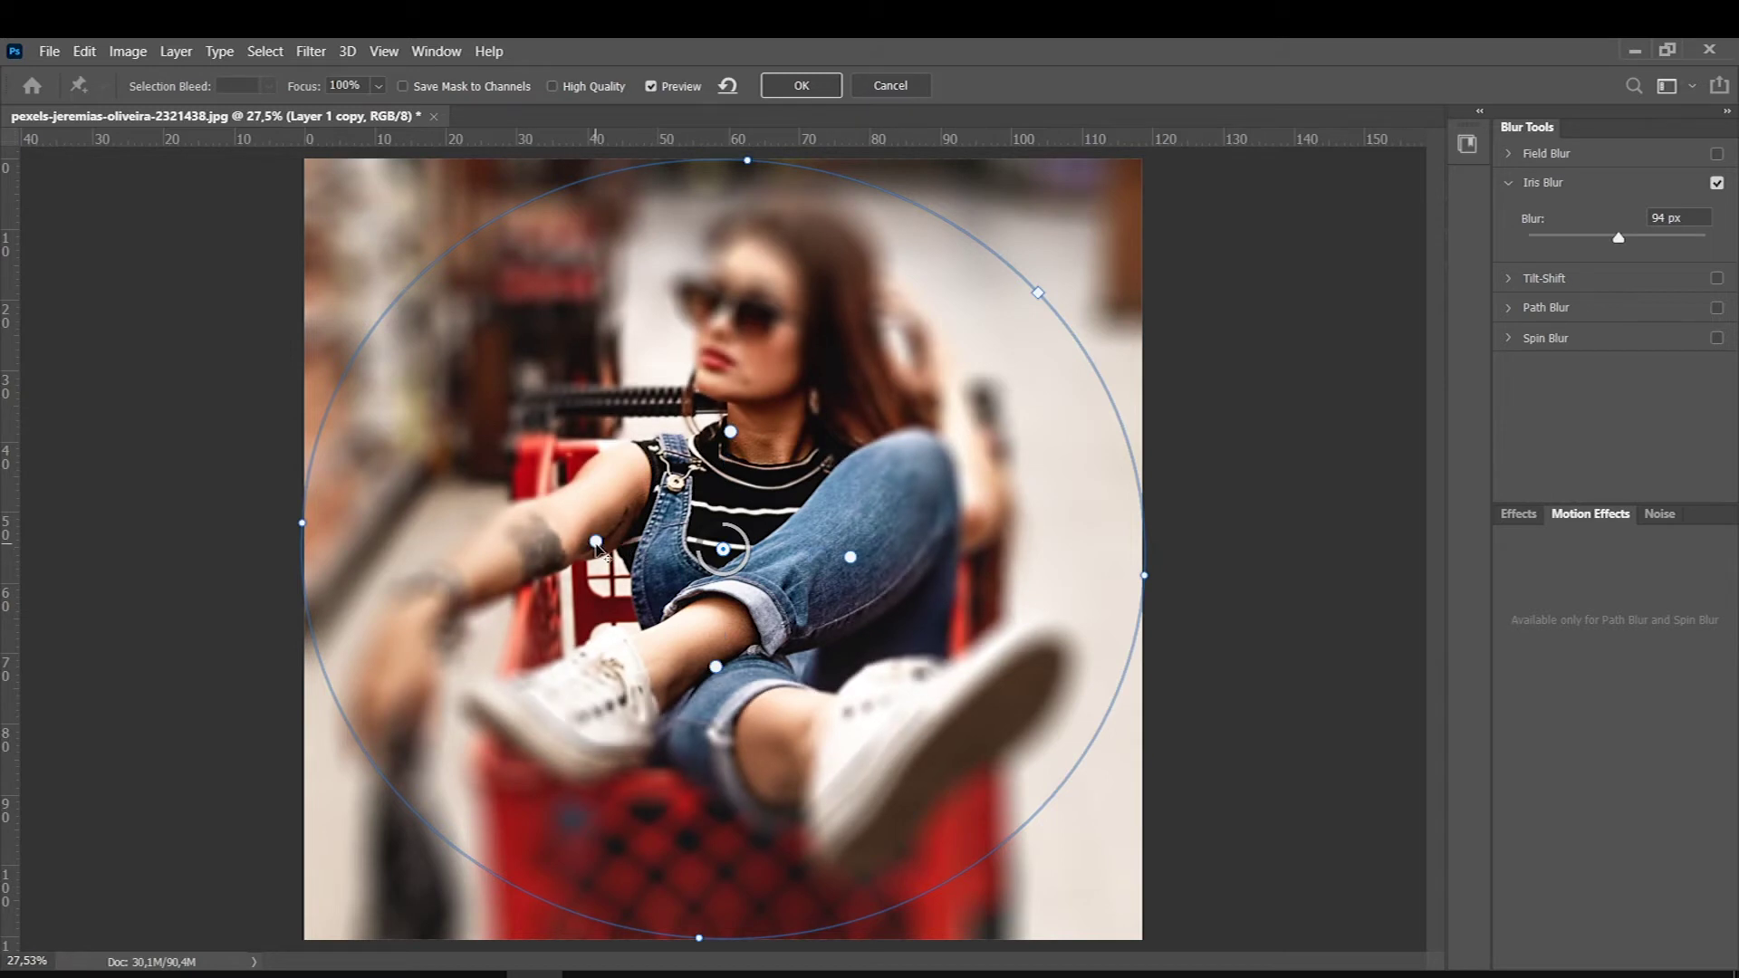
{"action": "mouse_move", "coordinate": [700, 570]}
{"action": "left_mouse_down"}
{"action": "mouse_move", "coordinate": [711, 591]}
{"action": "mouse_move", "coordinate": [745, 449]}
{"action": "left_mouse_up"}
{"action": "left_click_drag", "start_coordinate": [705, 846], "coordinate": [694, 909]}
{"action": "mouse_move", "coordinate": [730, 591]}
{"action": "left_mouse_down"}
{"action": "mouse_move", "coordinate": [735, 543]}
{"action": "mouse_move", "coordinate": [733, 558]}
{"action": "left_mouse_up"}
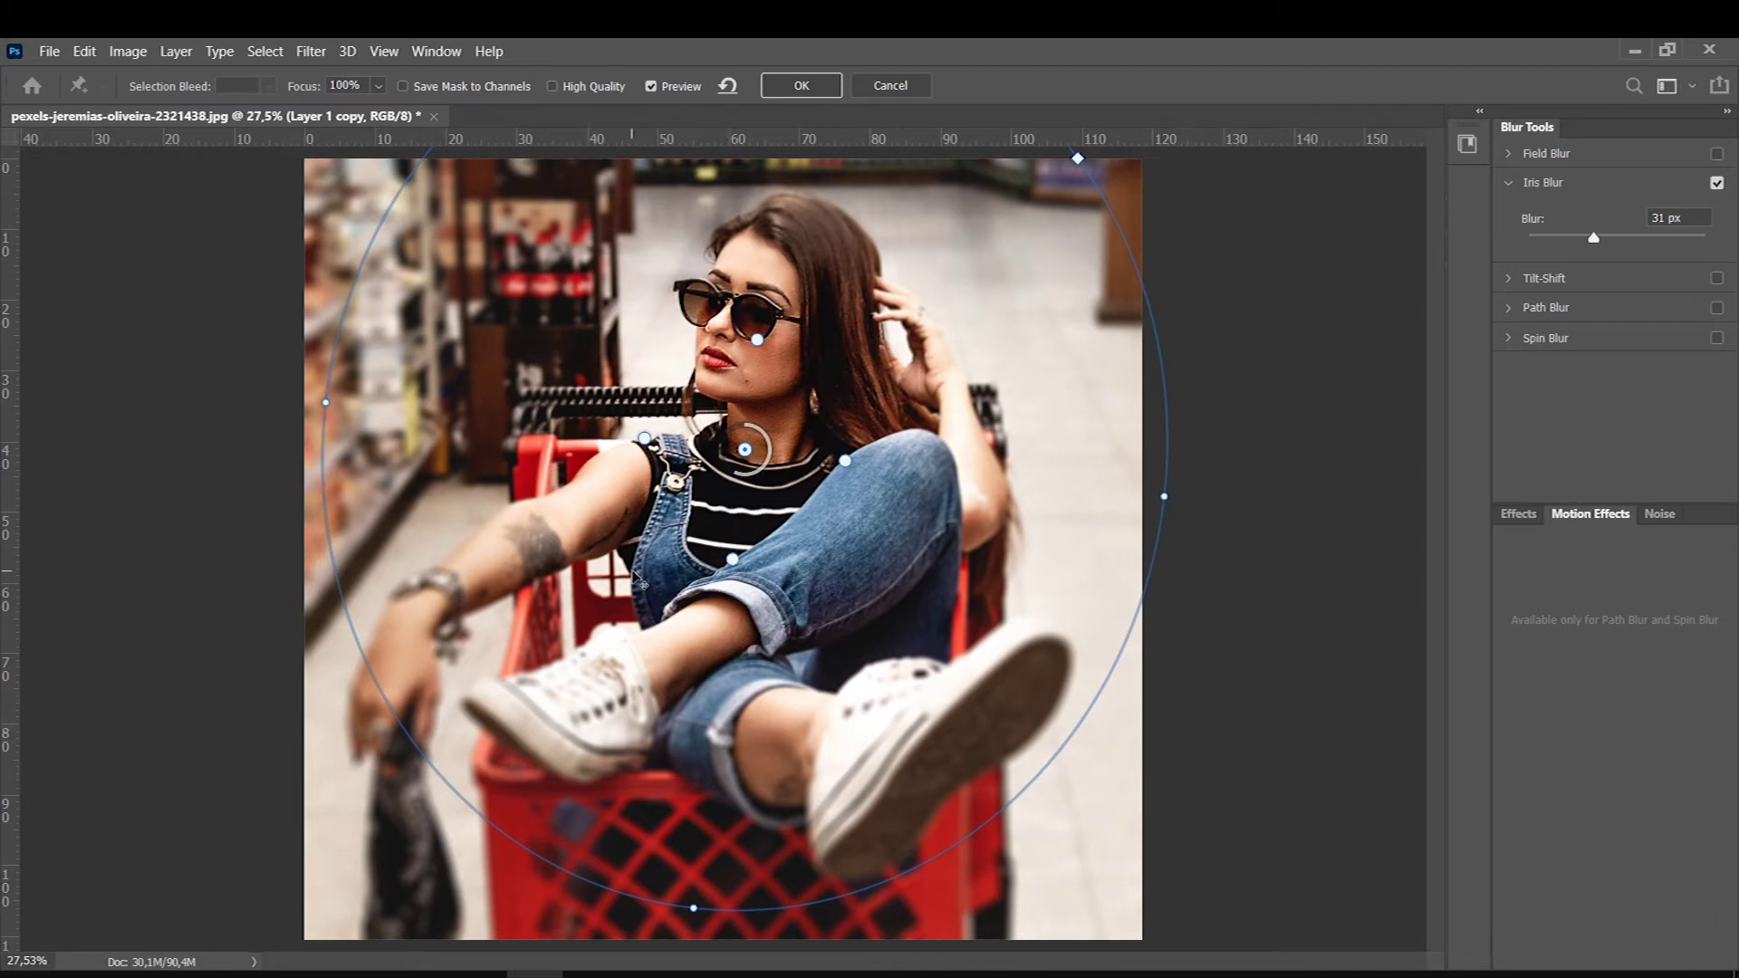
{"action": "left_click_drag", "start_coordinate": [748, 476], "coordinate": [750, 479]}
{"action": "left_click_drag", "start_coordinate": [734, 562], "coordinate": [736, 530]}
{"action": "left_click_drag", "start_coordinate": [745, 471], "coordinate": [743, 480]}
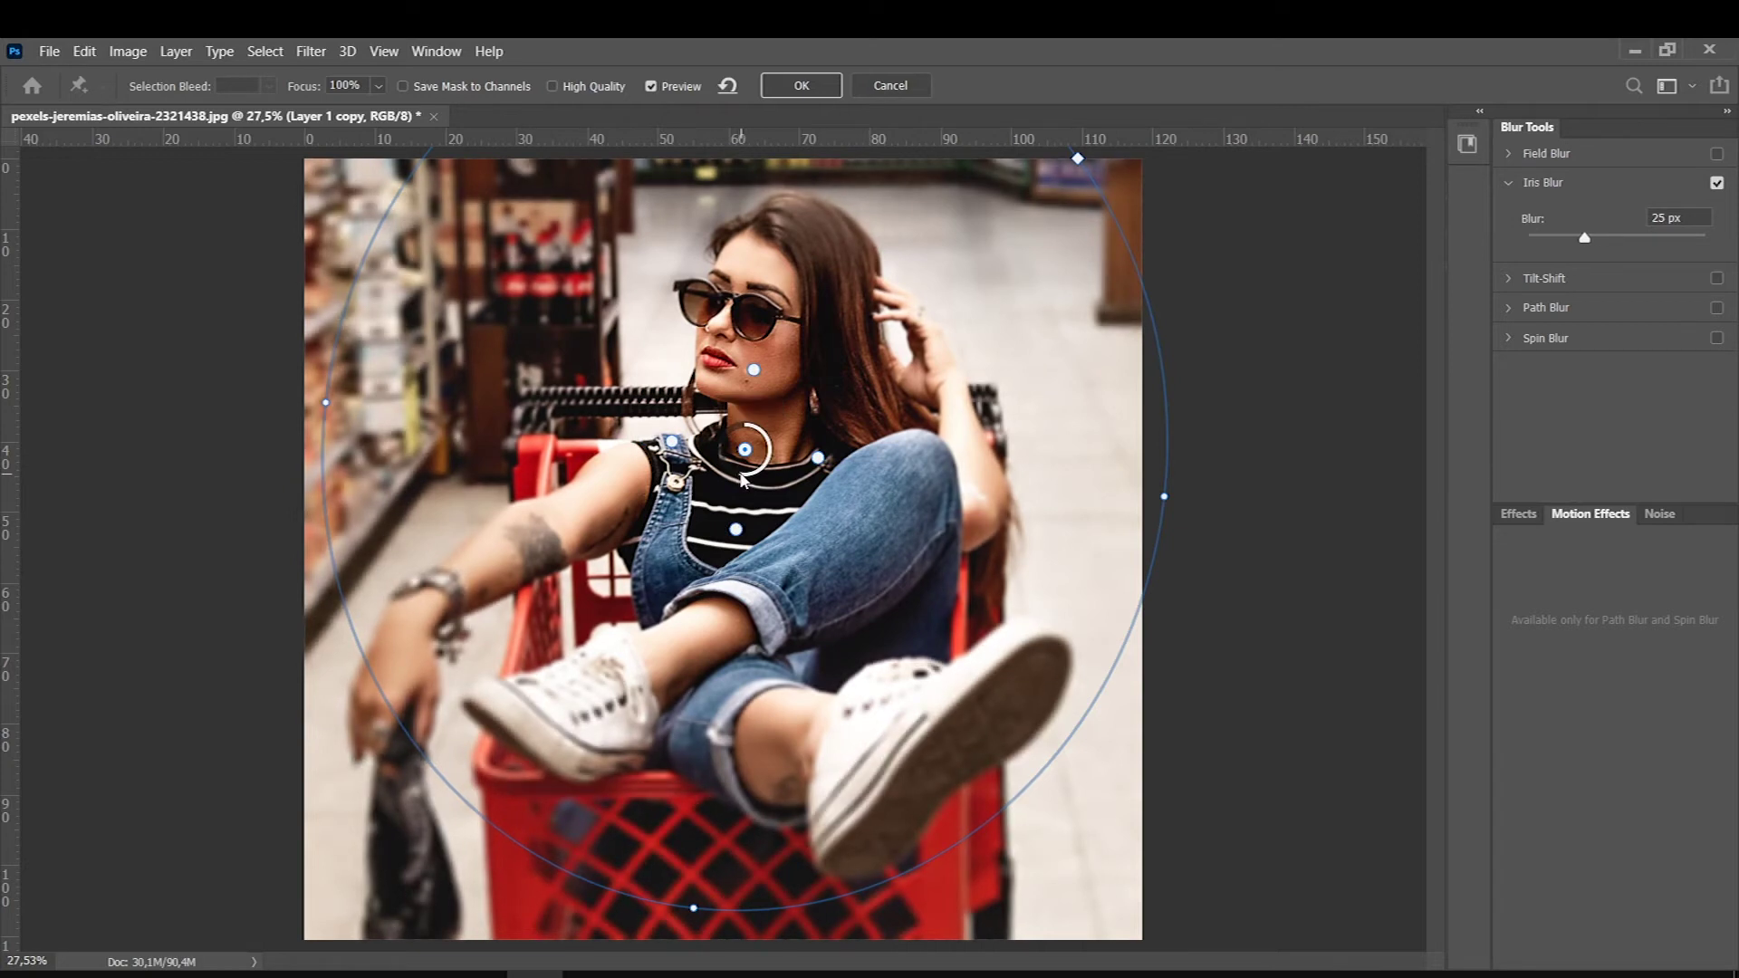
{"action": "left_click", "coordinate": [801, 85]}
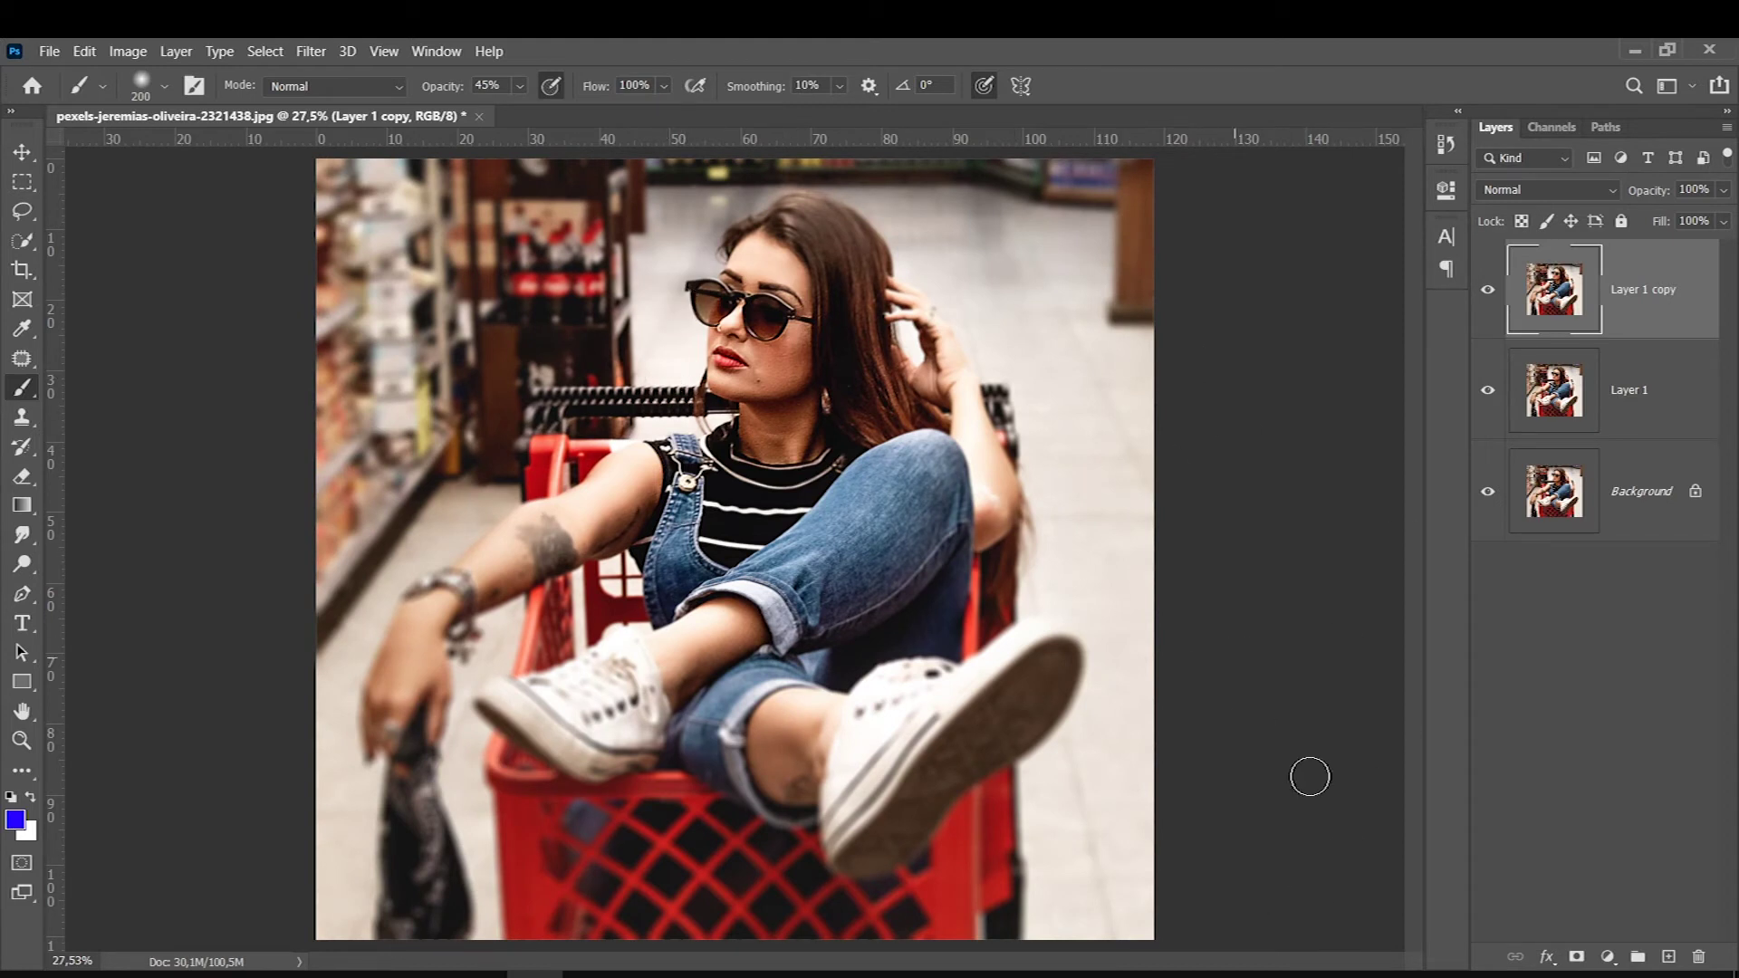
Add a layer mask to Layer 1 copy and invert it to black.
{"action": "left_click", "coordinate": [1576, 956]}
{"action": "left_click_drag", "start_coordinate": [1487, 390], "coordinate": [1487, 491]}
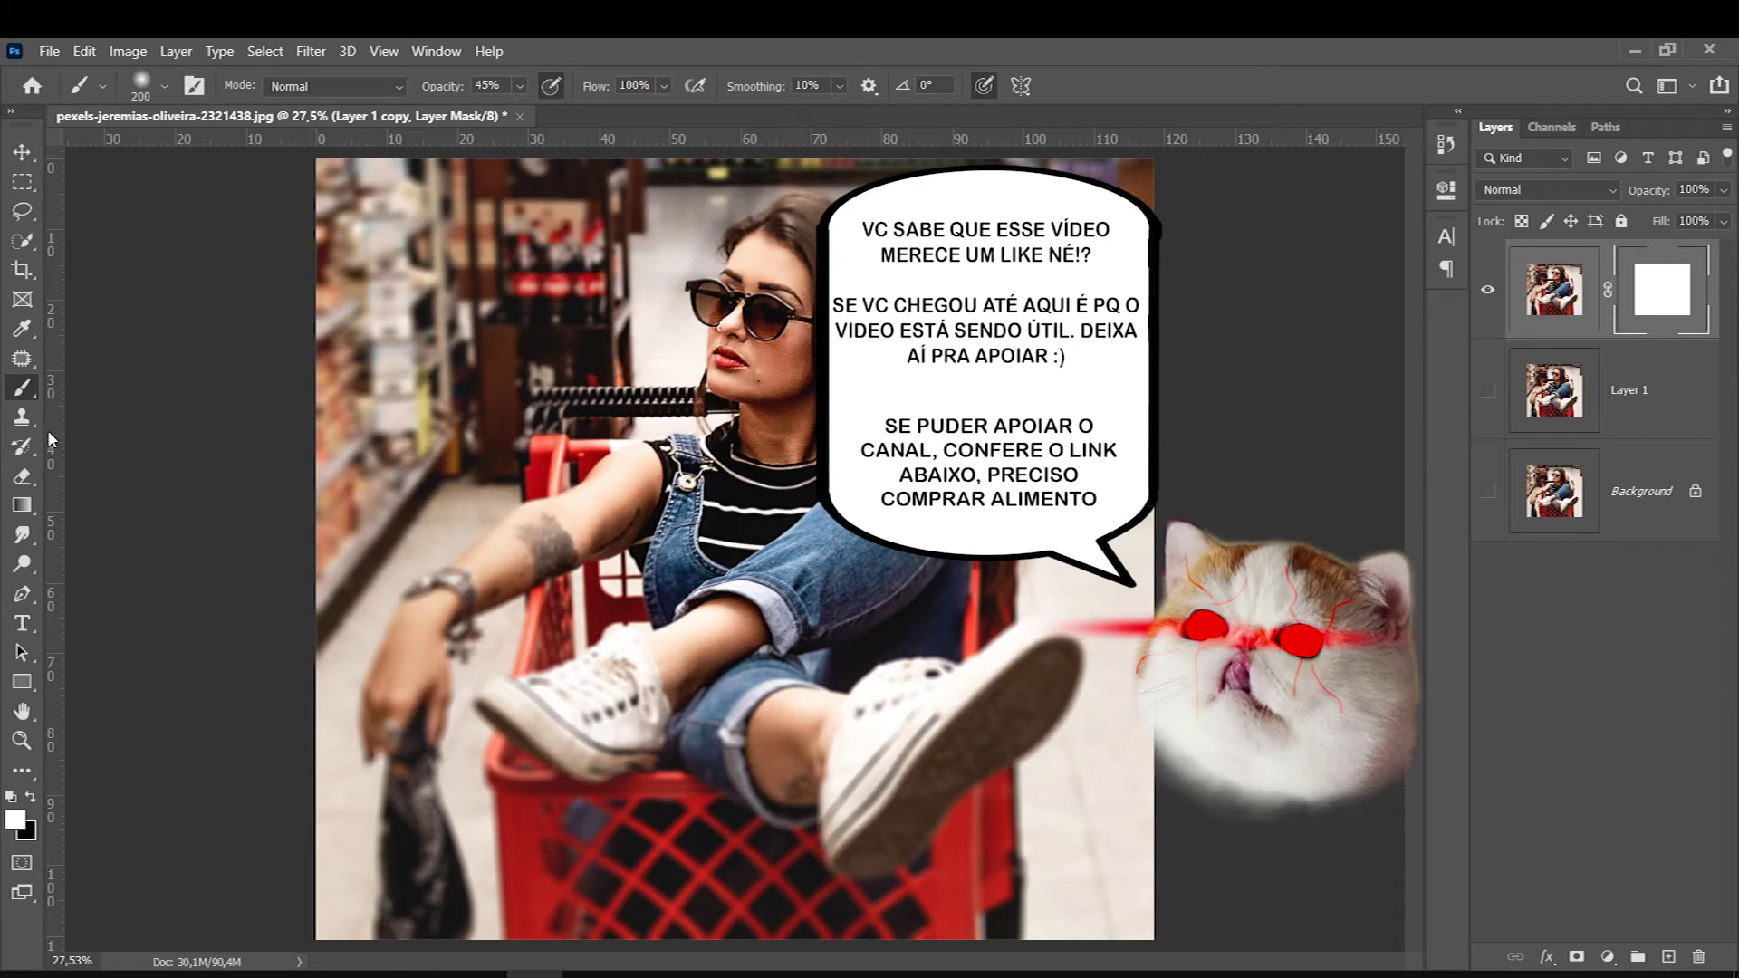
{"action": "key", "text": "ctrl+i"}
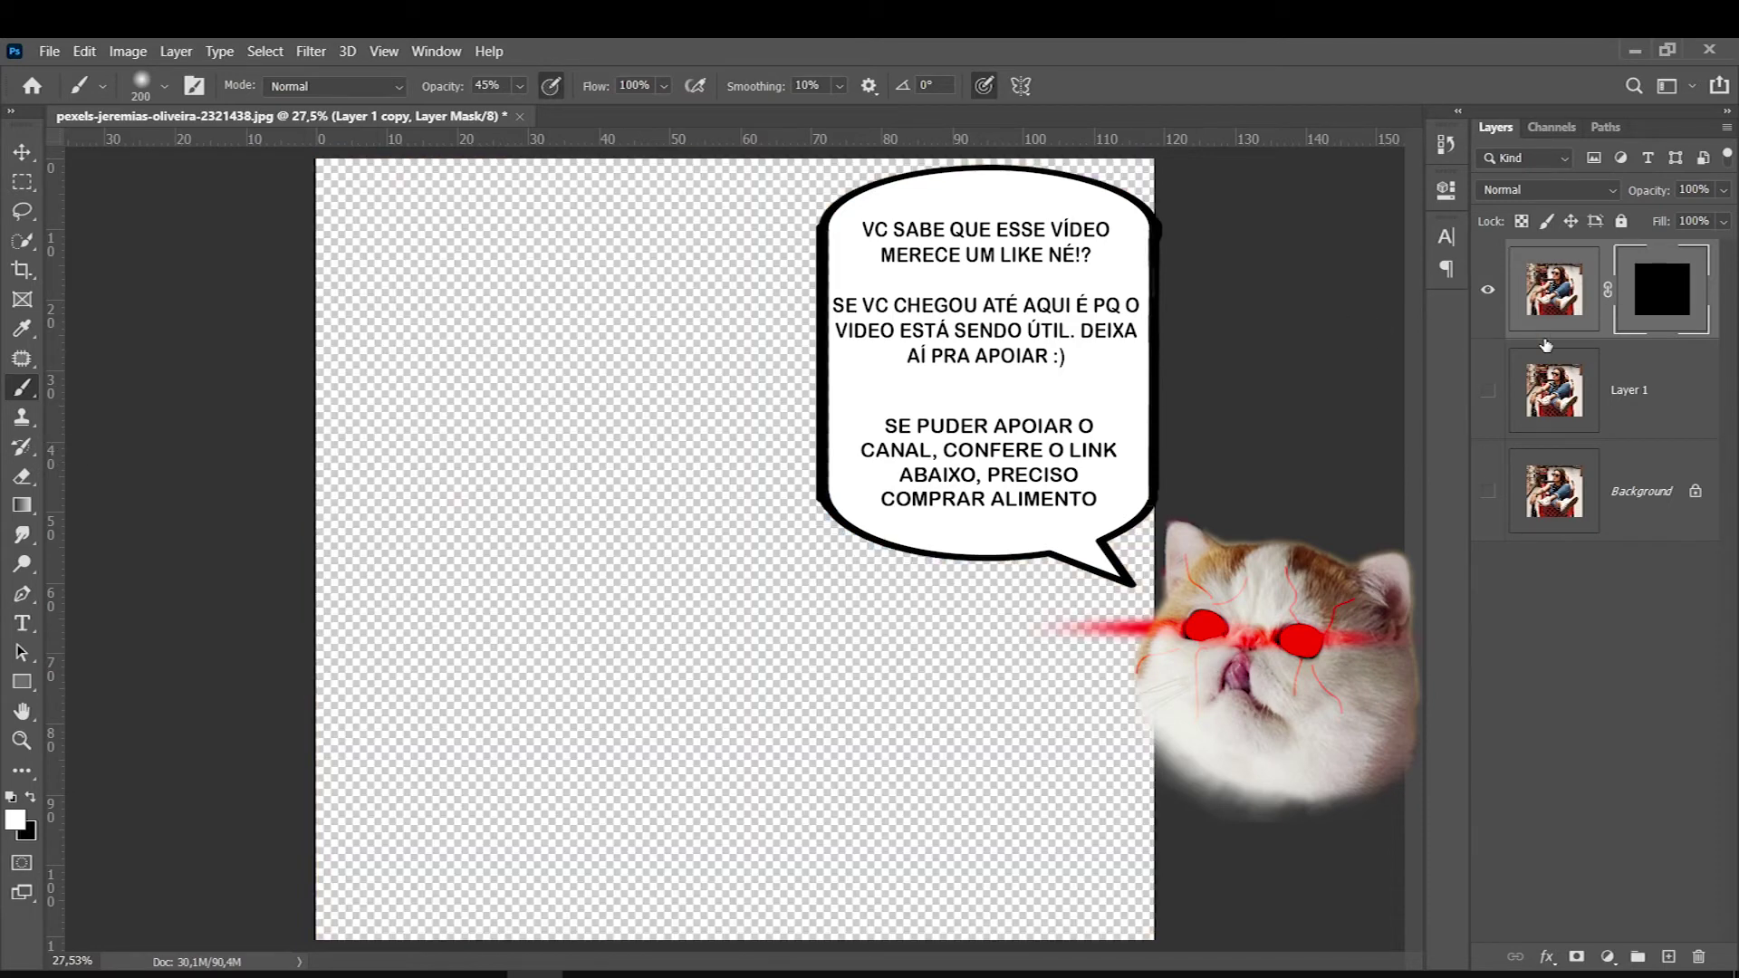
{"action": "left_click", "coordinate": [1487, 390]}
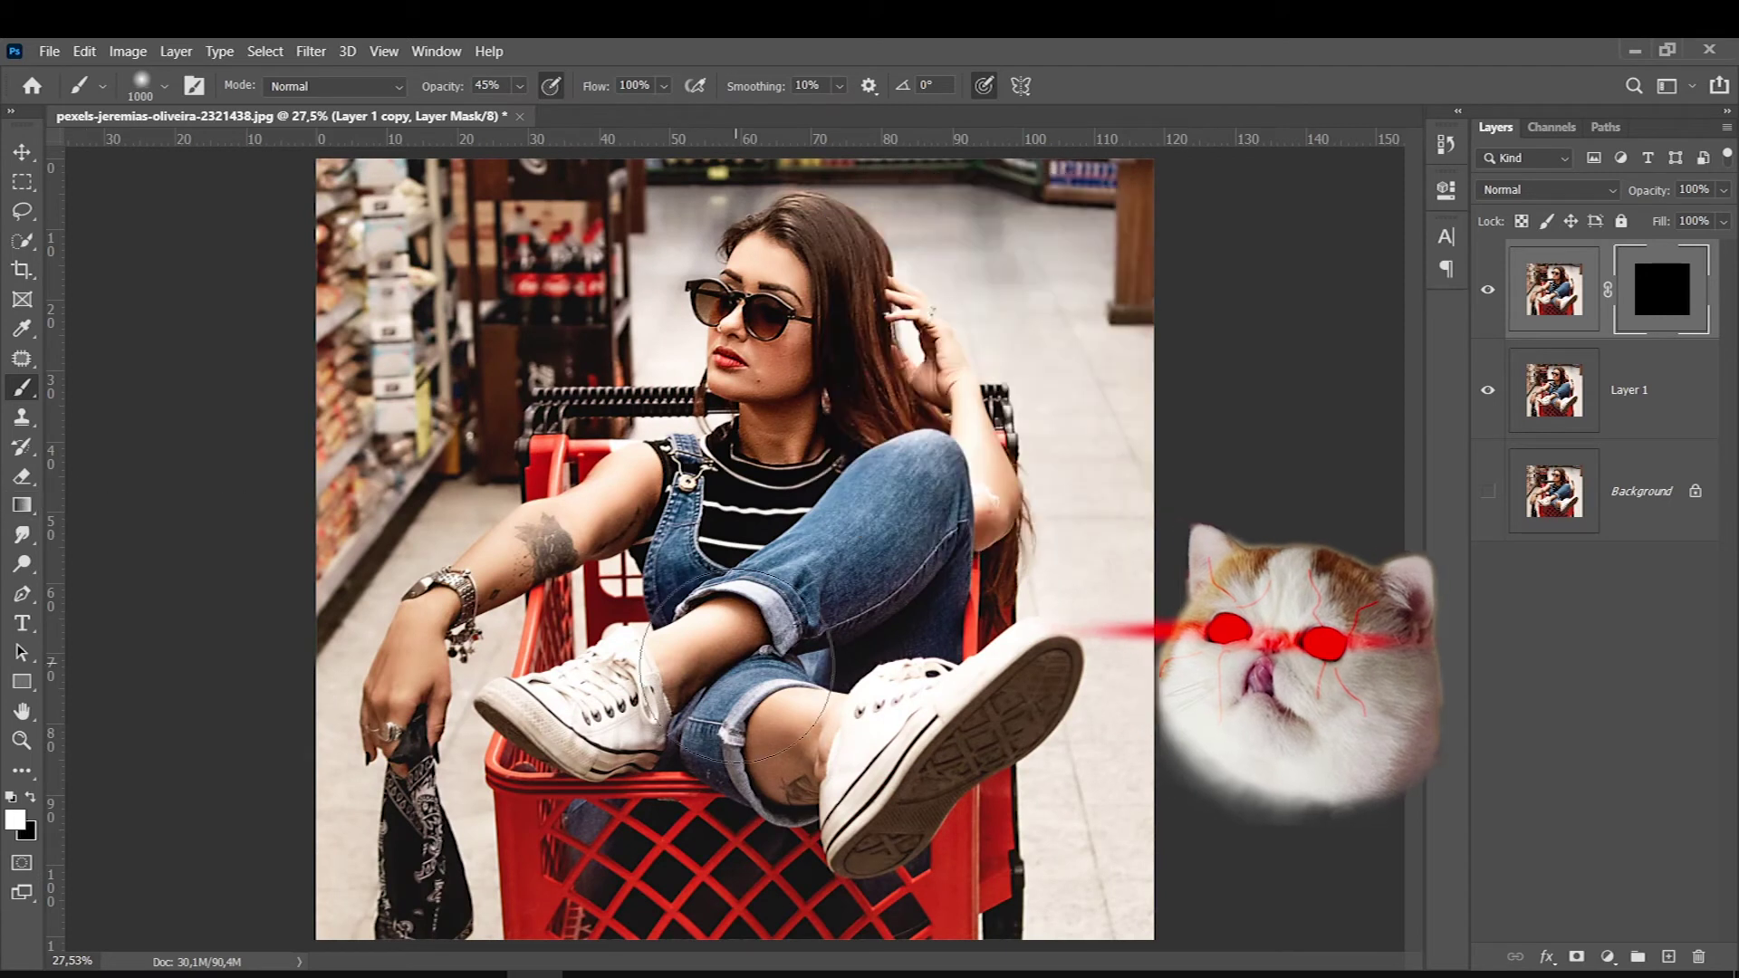
Paint blur back in on the mask over the lower shoe and basket areas.
{"action": "key", "text": "bracketright"}
{"action": "key", "text": "bracketright"}
{"action": "key", "text": "bracketright"}
{"action": "key", "text": "bracketright"}
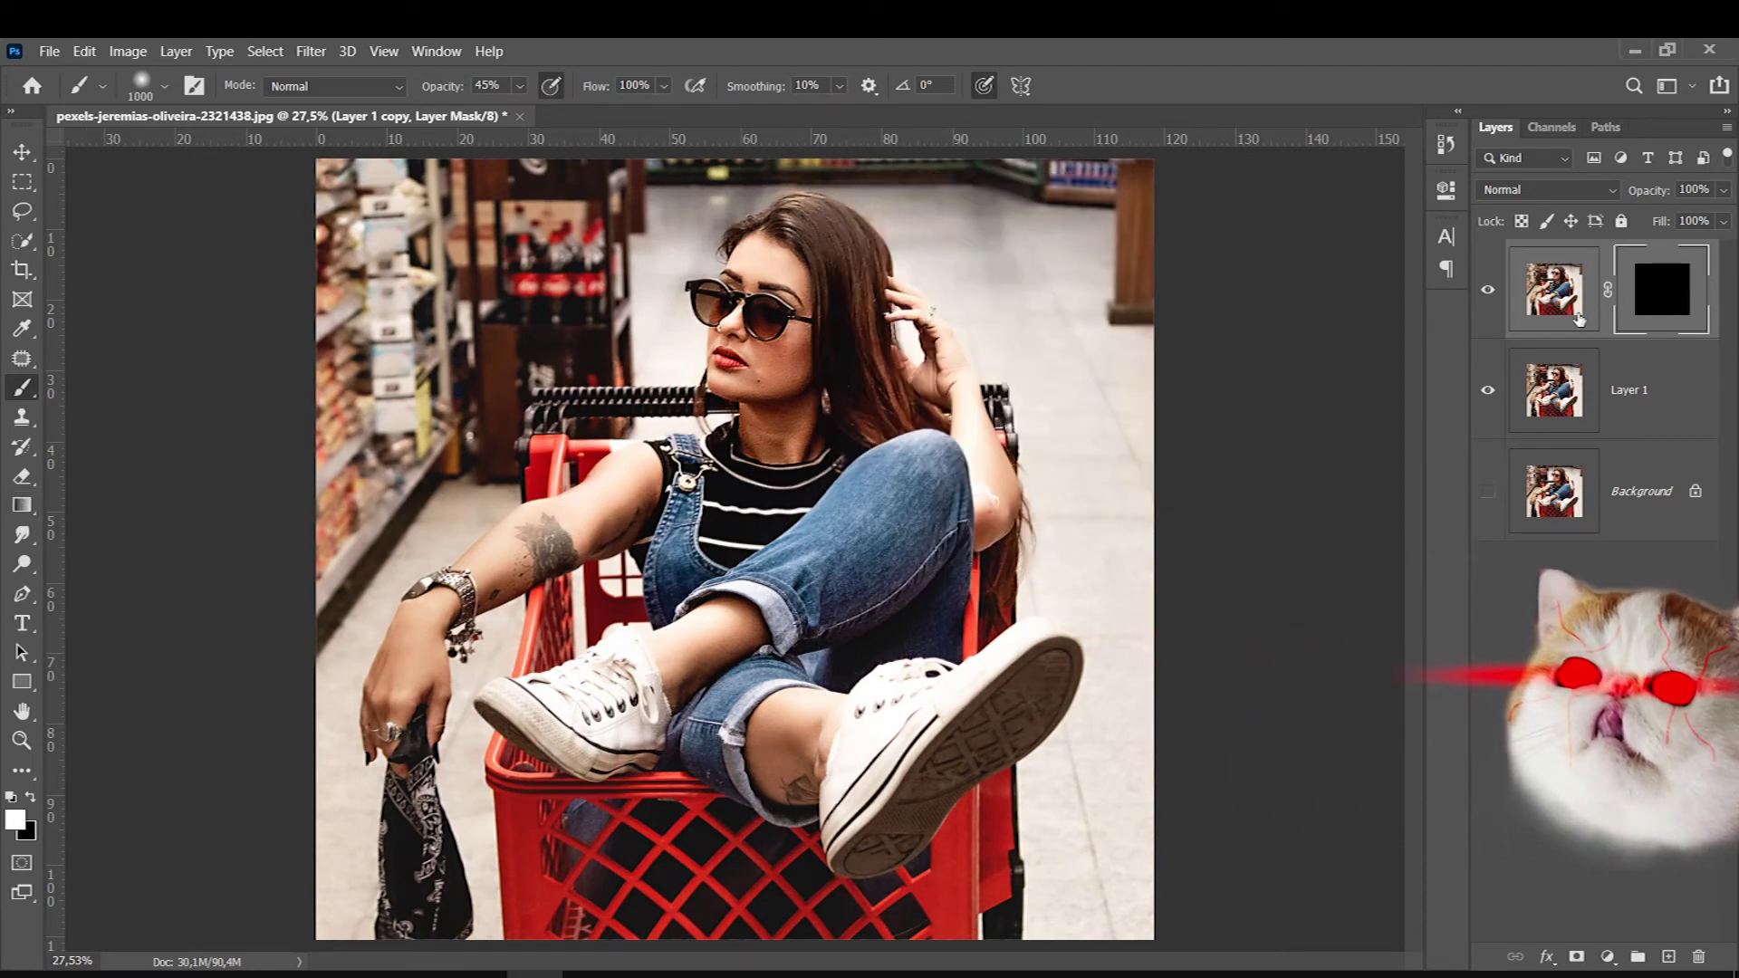
{"action": "left_click_drag", "start_coordinate": [1098, 668], "coordinate": [815, 815]}
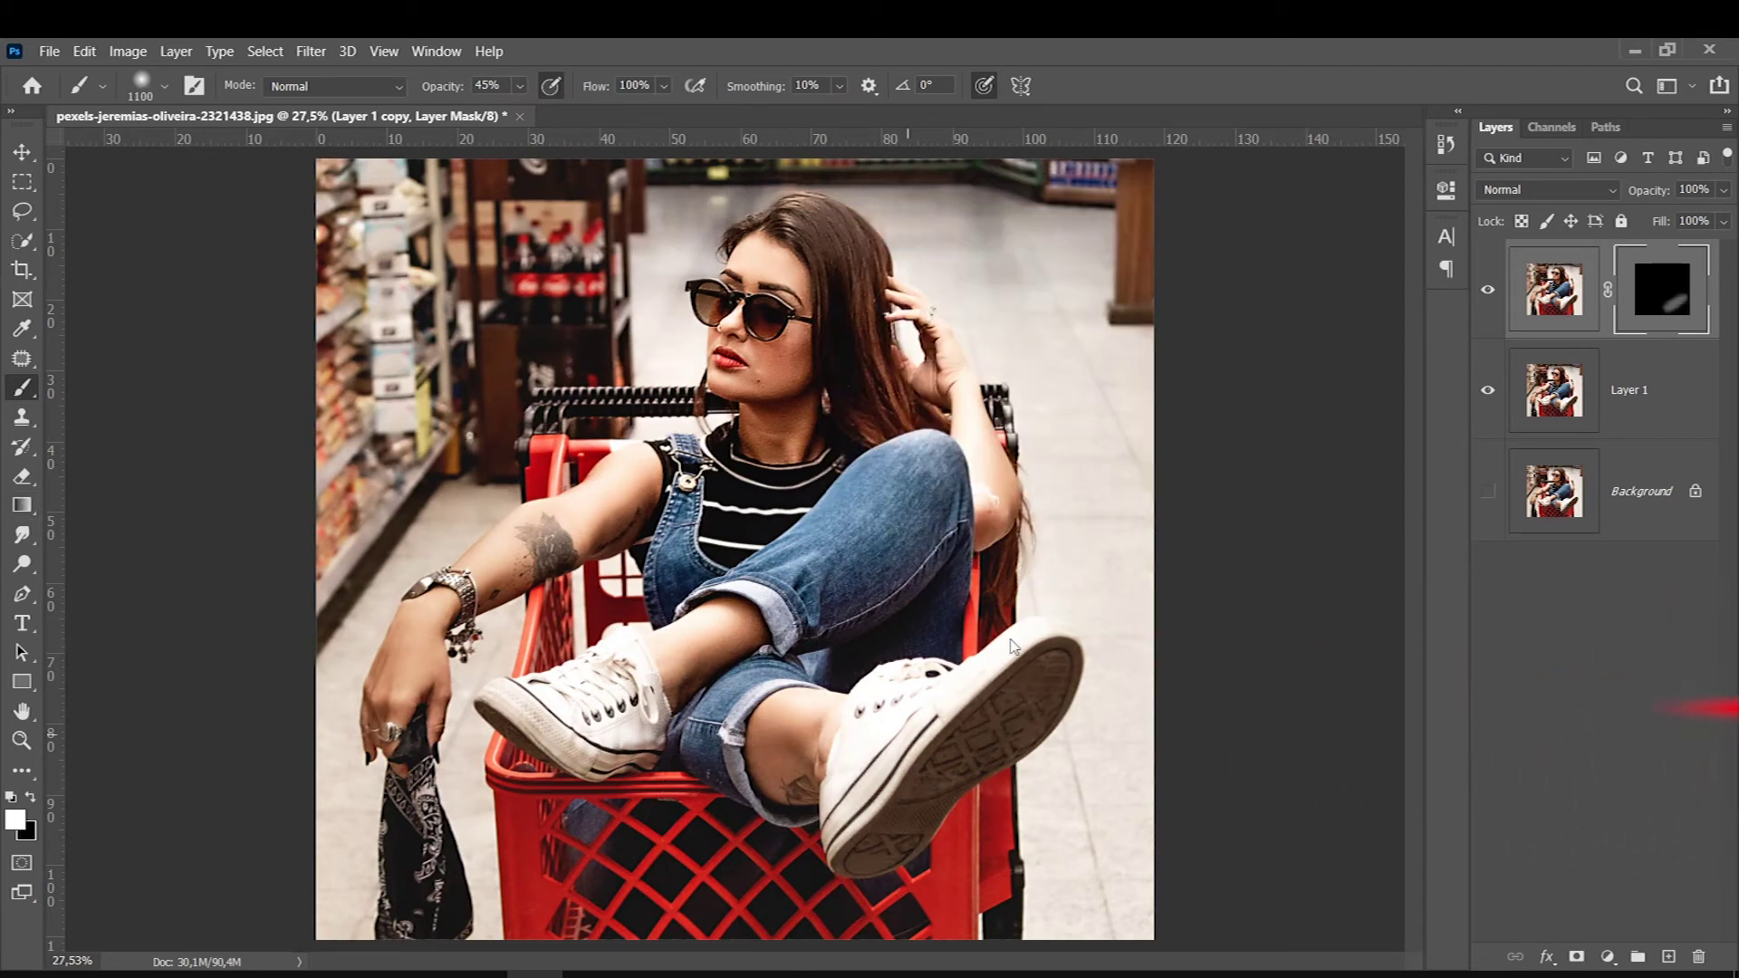
{"action": "key", "text": "bracketright"}
{"action": "key", "text": "bracketright"}
{"action": "key", "text": "bracketright"}
{"action": "left_click_drag", "start_coordinate": [1012, 645], "coordinate": [1018, 868]}
{"action": "left_click_drag", "start_coordinate": [905, 752], "coordinate": [779, 874]}
{"action": "key", "text": "bracketleft"}
{"action": "key", "text": "bracketleft"}
{"action": "key", "text": "bracketleft"}
{"action": "key", "text": "bracketleft"}
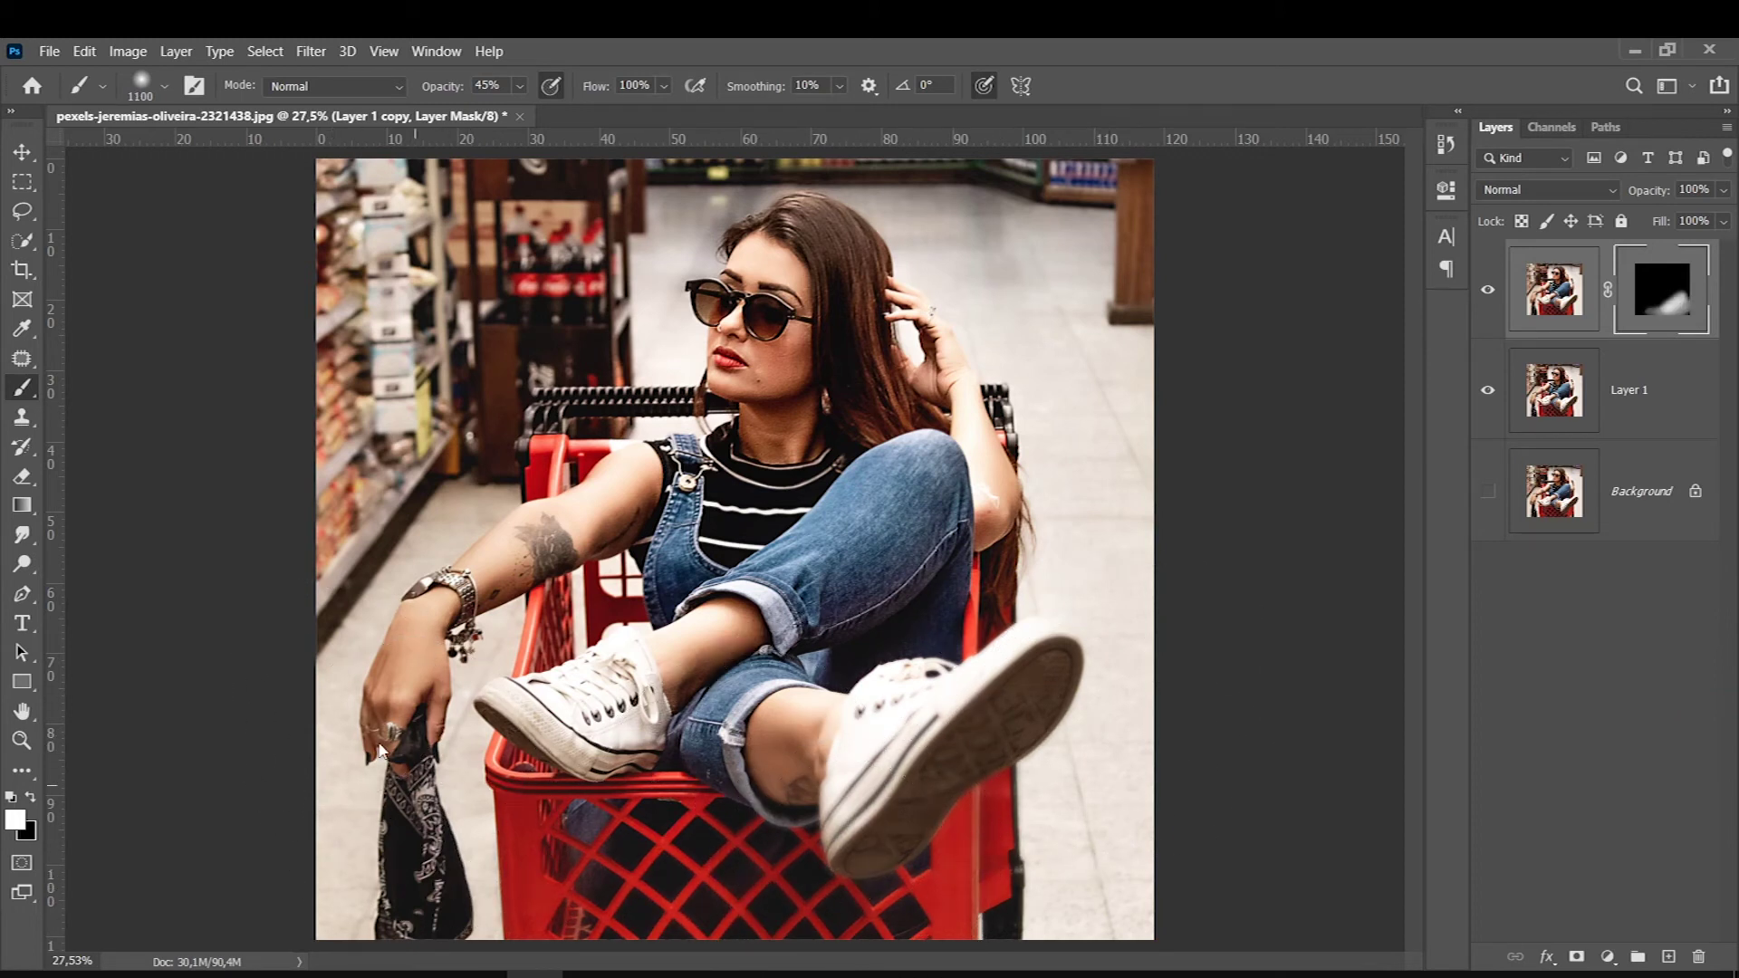
{"action": "key", "text": "bracketleft"}
{"action": "key", "text": "bracketleft"}
{"action": "key", "text": "bracketleft"}
{"action": "left_click_drag", "start_coordinate": [629, 768], "coordinate": [644, 867]}
{"action": "key", "text": "bracketright"}
{"action": "key", "text": "bracketright"}
{"action": "key", "text": "bracketright"}
{"action": "key", "text": "bracketright"}
{"action": "key", "text": "bracketright"}
{"action": "key", "text": "bracketright"}
{"action": "key", "text": "bracketright"}
At 61% brush opacity, paint the mask over the shoes, knee and background corners.
{"action": "key", "text": "bracketleft"}
{"action": "key", "text": "bracketleft"}
{"action": "key", "text": "bracketleft"}
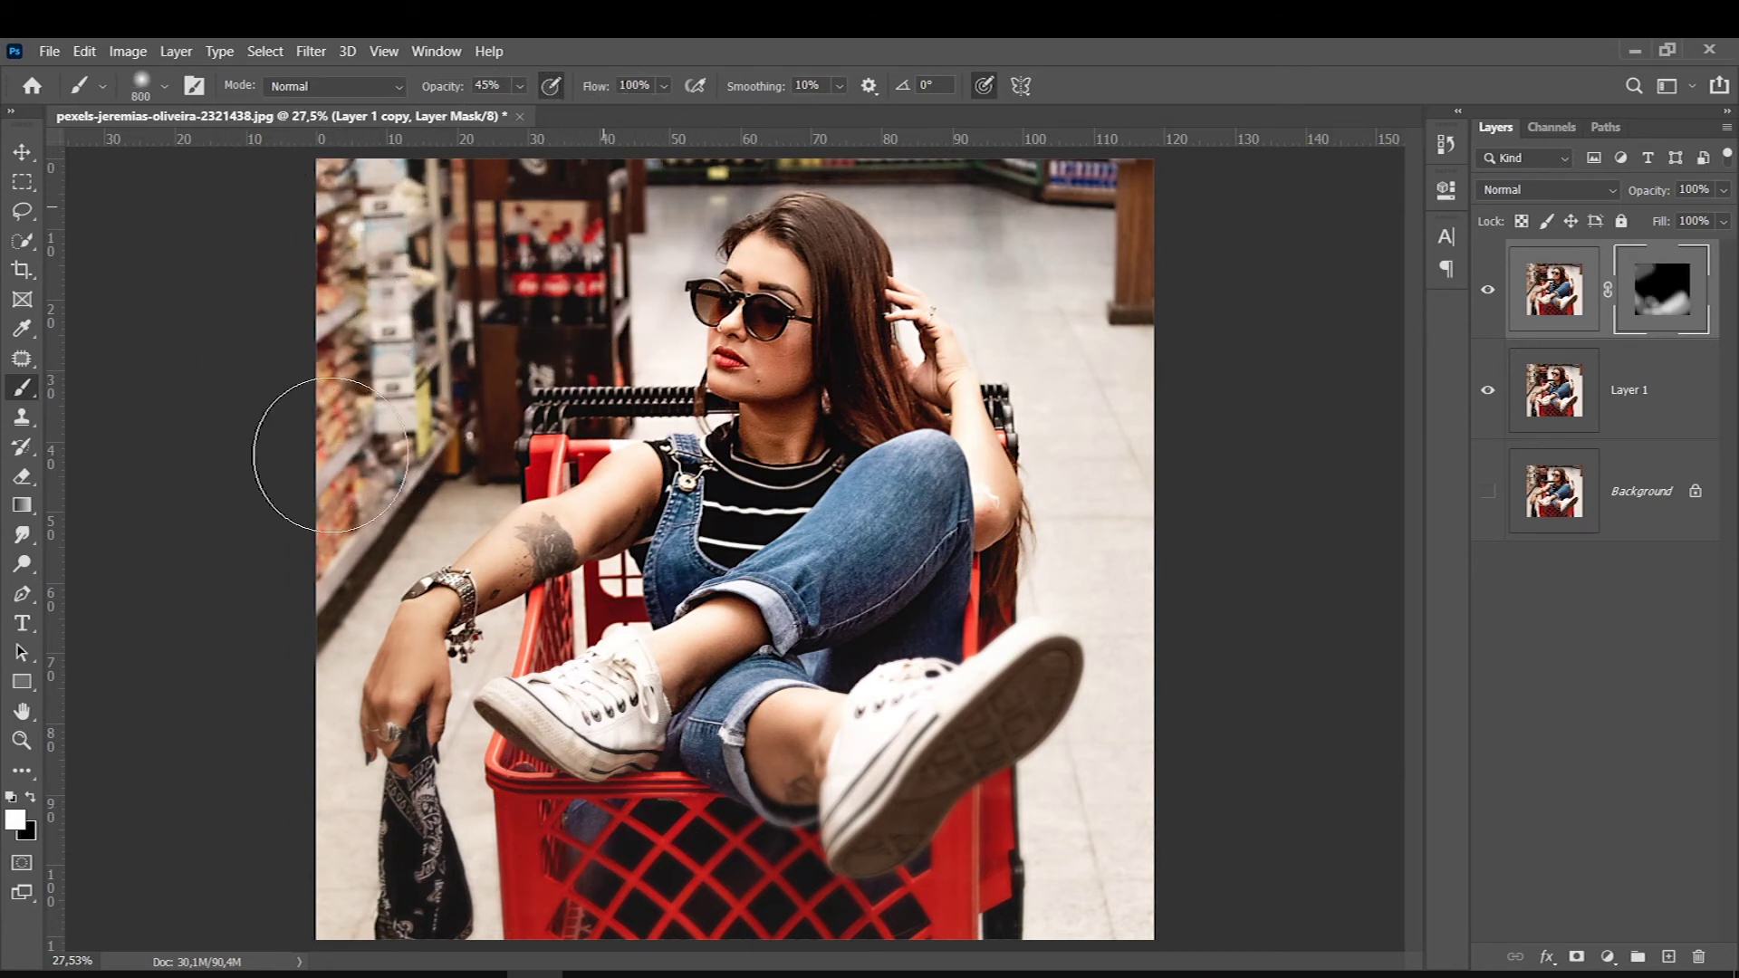
{"action": "left_click", "coordinate": [522, 86]}
{"action": "left_click_drag", "start_coordinate": [550, 106], "coordinate": [558, 106]}
{"action": "key", "text": "bracketright"}
{"action": "key", "text": "bracketright"}
{"action": "key", "text": "bracketright"}
{"action": "left_click", "coordinate": [1487, 391]}
{"action": "mouse_move", "coordinate": [1008, 661]}
{"action": "left_mouse_down"}
{"action": "mouse_move", "coordinate": [815, 931]}
{"action": "mouse_move", "coordinate": [1111, 779]}
{"action": "left_mouse_up"}
{"action": "key", "text": "bracketleft"}
{"action": "key", "text": "bracketleft"}
{"action": "key", "text": "bracketleft"}
{"action": "key", "text": "bracketleft"}
{"action": "key", "text": "bracketleft"}
{"action": "key", "text": "bracketleft"}
{"action": "left_click_drag", "start_coordinate": [990, 710], "coordinate": [751, 793]}
{"action": "key", "text": "bracketright"}
{"action": "mouse_move", "coordinate": [419, 770]}
{"action": "left_mouse_down"}
{"action": "mouse_move", "coordinate": [543, 718]}
{"action": "mouse_move", "coordinate": [636, 760]}
{"action": "left_mouse_up"}
{"action": "mouse_move", "coordinate": [432, 274]}
{"action": "left_mouse_down"}
{"action": "mouse_move", "coordinate": [252, 310]}
{"action": "mouse_move", "coordinate": [688, 150]}
{"action": "left_mouse_up"}
{"action": "left_click_drag", "start_coordinate": [1132, 254], "coordinate": [834, 214]}
{"action": "key", "text": "bracketright"}
{"action": "mouse_move", "coordinate": [427, 814]}
{"action": "left_mouse_down"}
{"action": "mouse_move", "coordinate": [496, 759]}
{"action": "mouse_move", "coordinate": [725, 697]}
{"action": "left_mouse_up"}
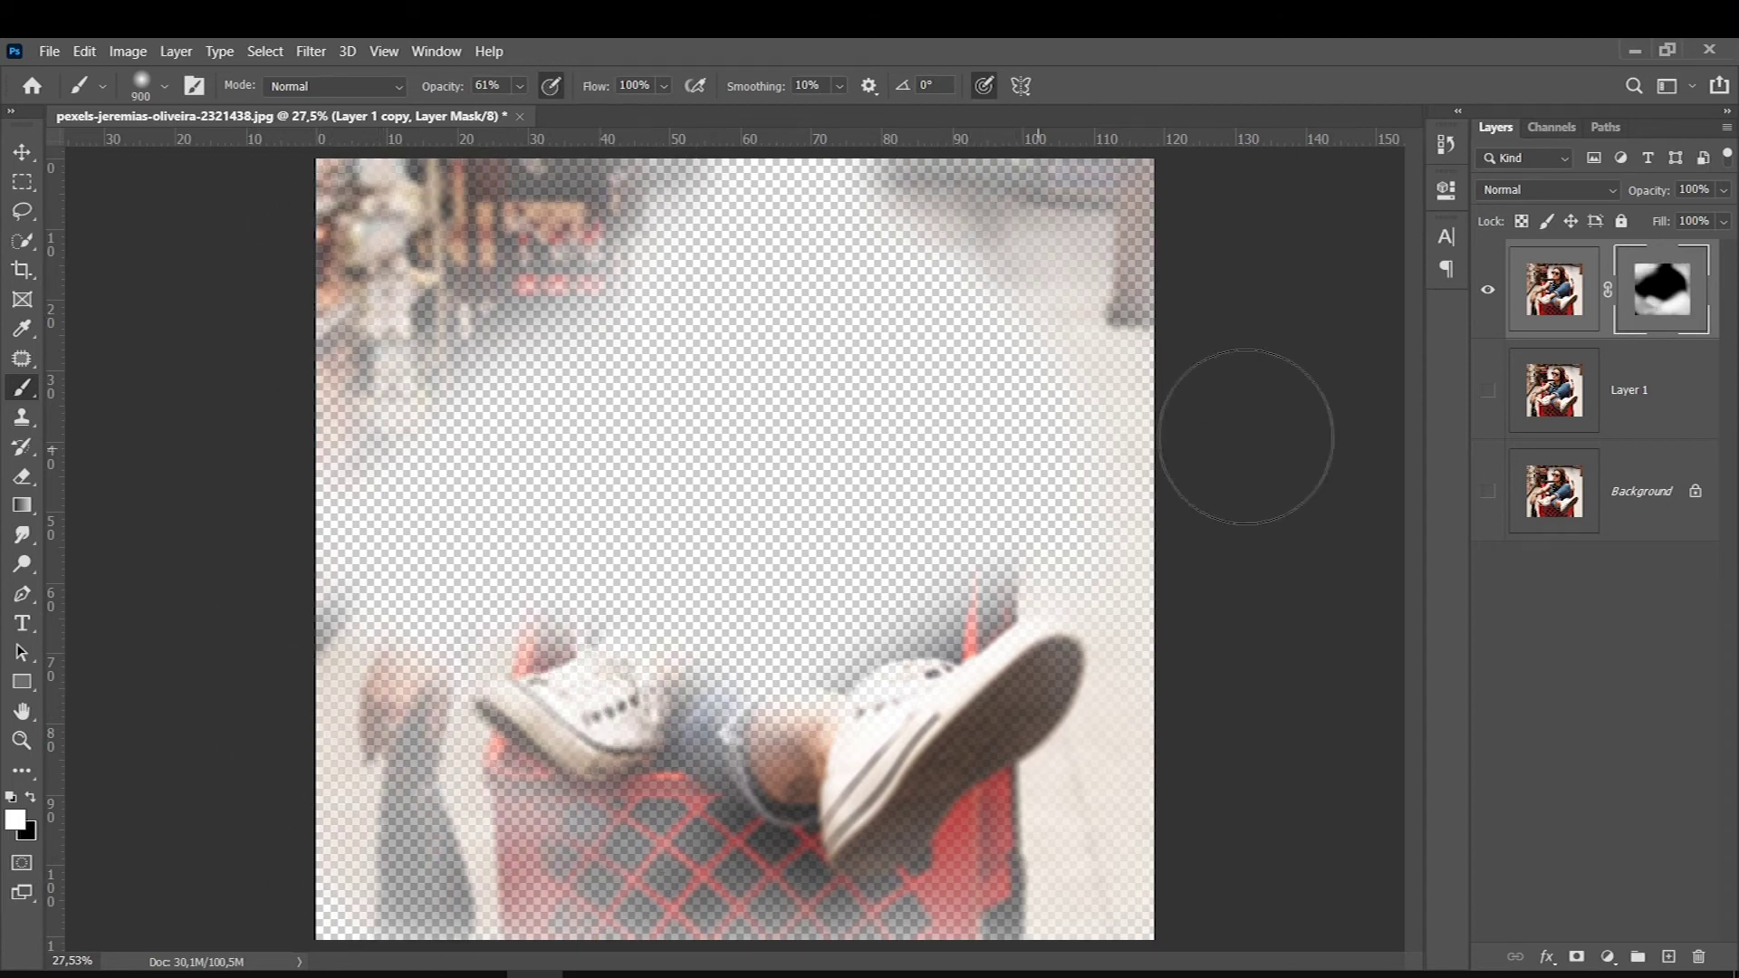
Show Layer 1 again and toggle the blurred layer to compare the shoes.
{"action": "left_click", "coordinate": [1487, 390]}
{"action": "key", "text": "bracketright"}
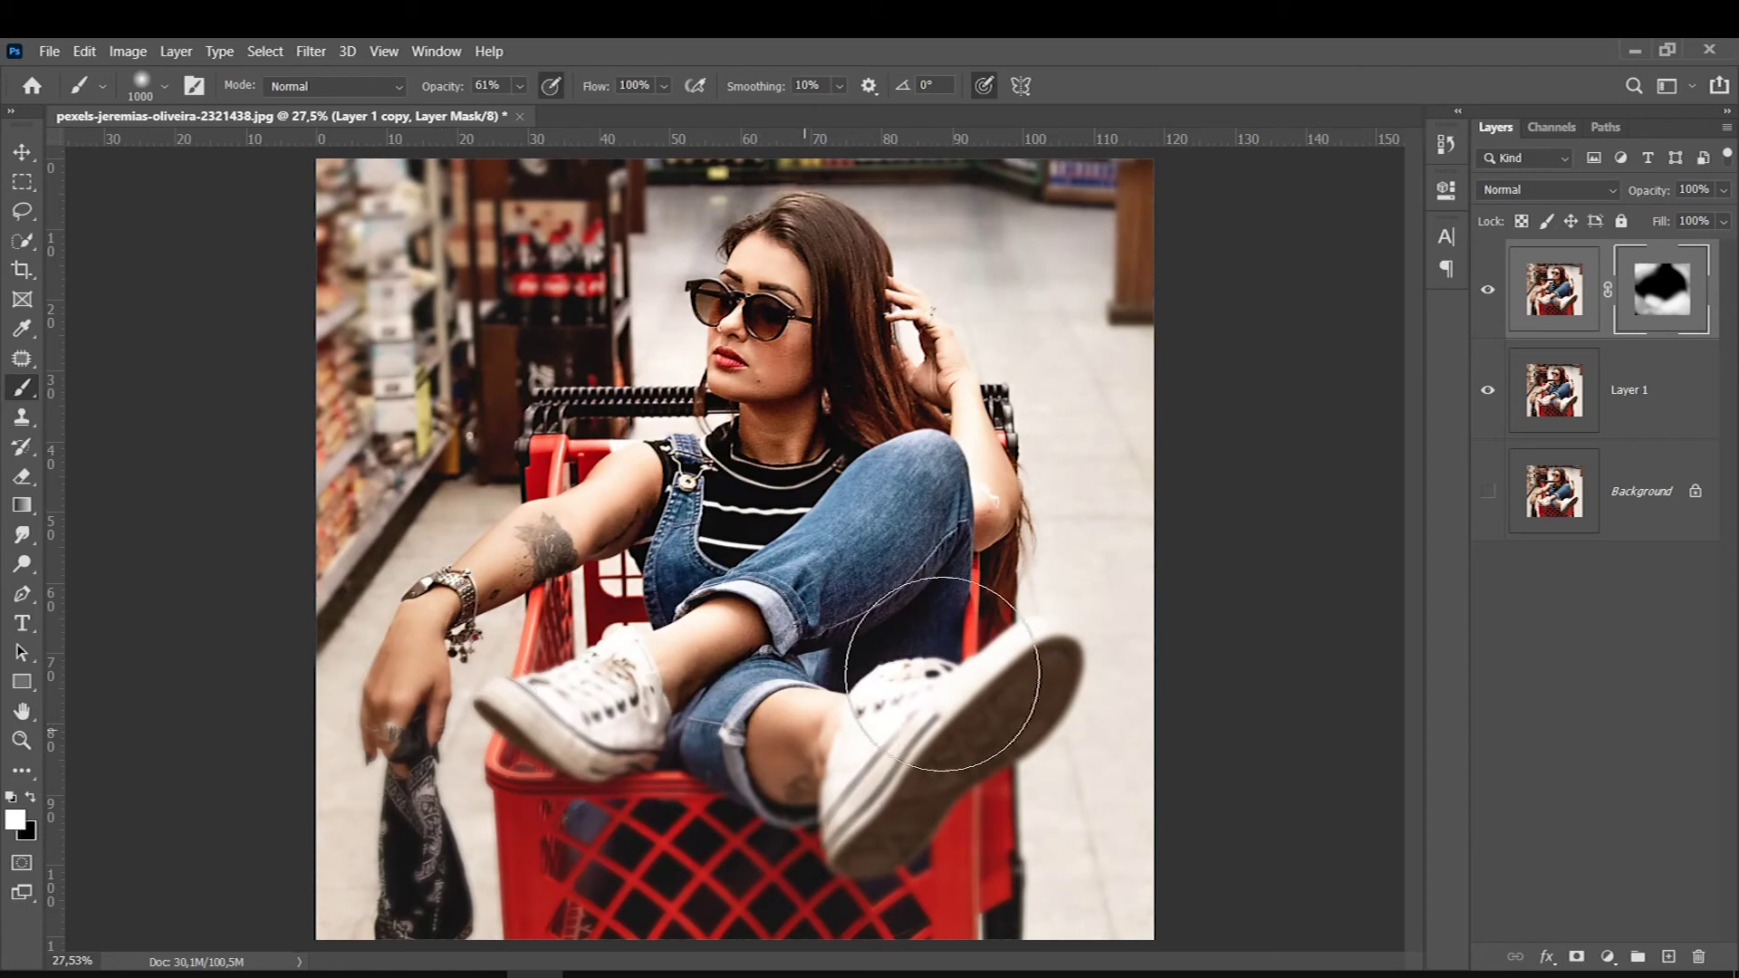
{"action": "left_click", "coordinate": [1487, 290]}
{"action": "left_click", "coordinate": [1489, 289]}
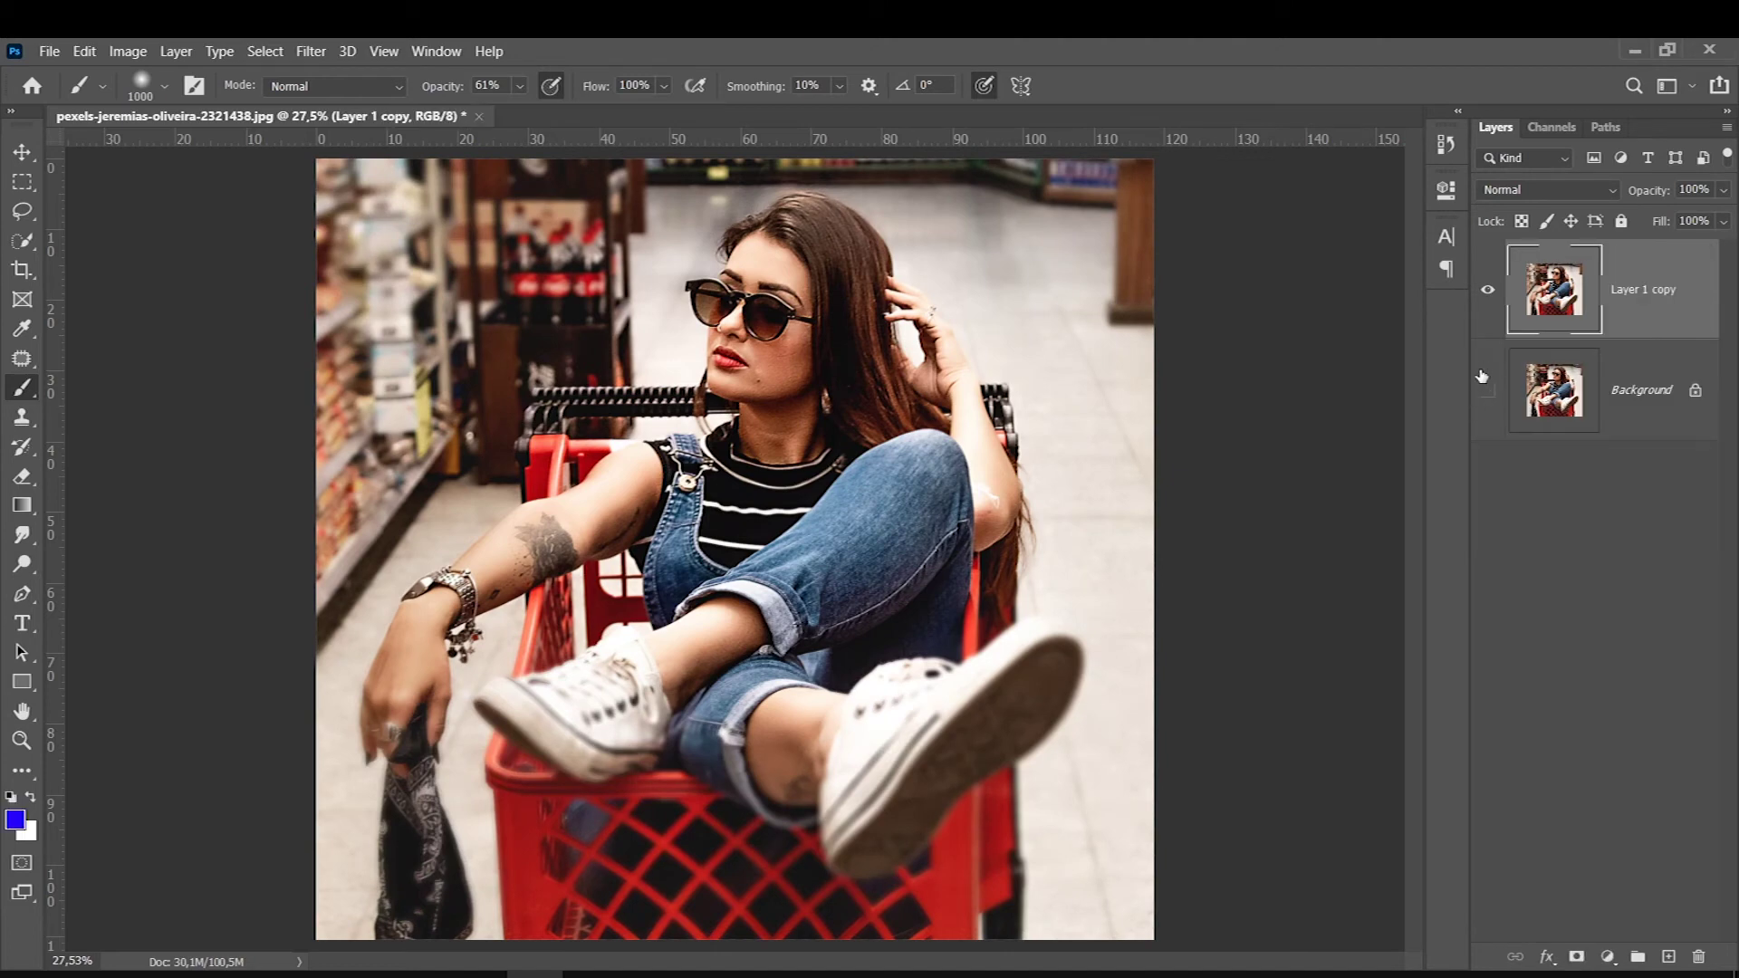
Show the sharp Background and toggle the blurred layer to compare.
{"action": "left_click", "coordinate": [1487, 390]}
{"action": "left_click", "coordinate": [1487, 290]}
{"action": "left_click", "coordinate": [1487, 290]}
{"action": "left_click", "coordinate": [777, 343], "text": "ctrl"}
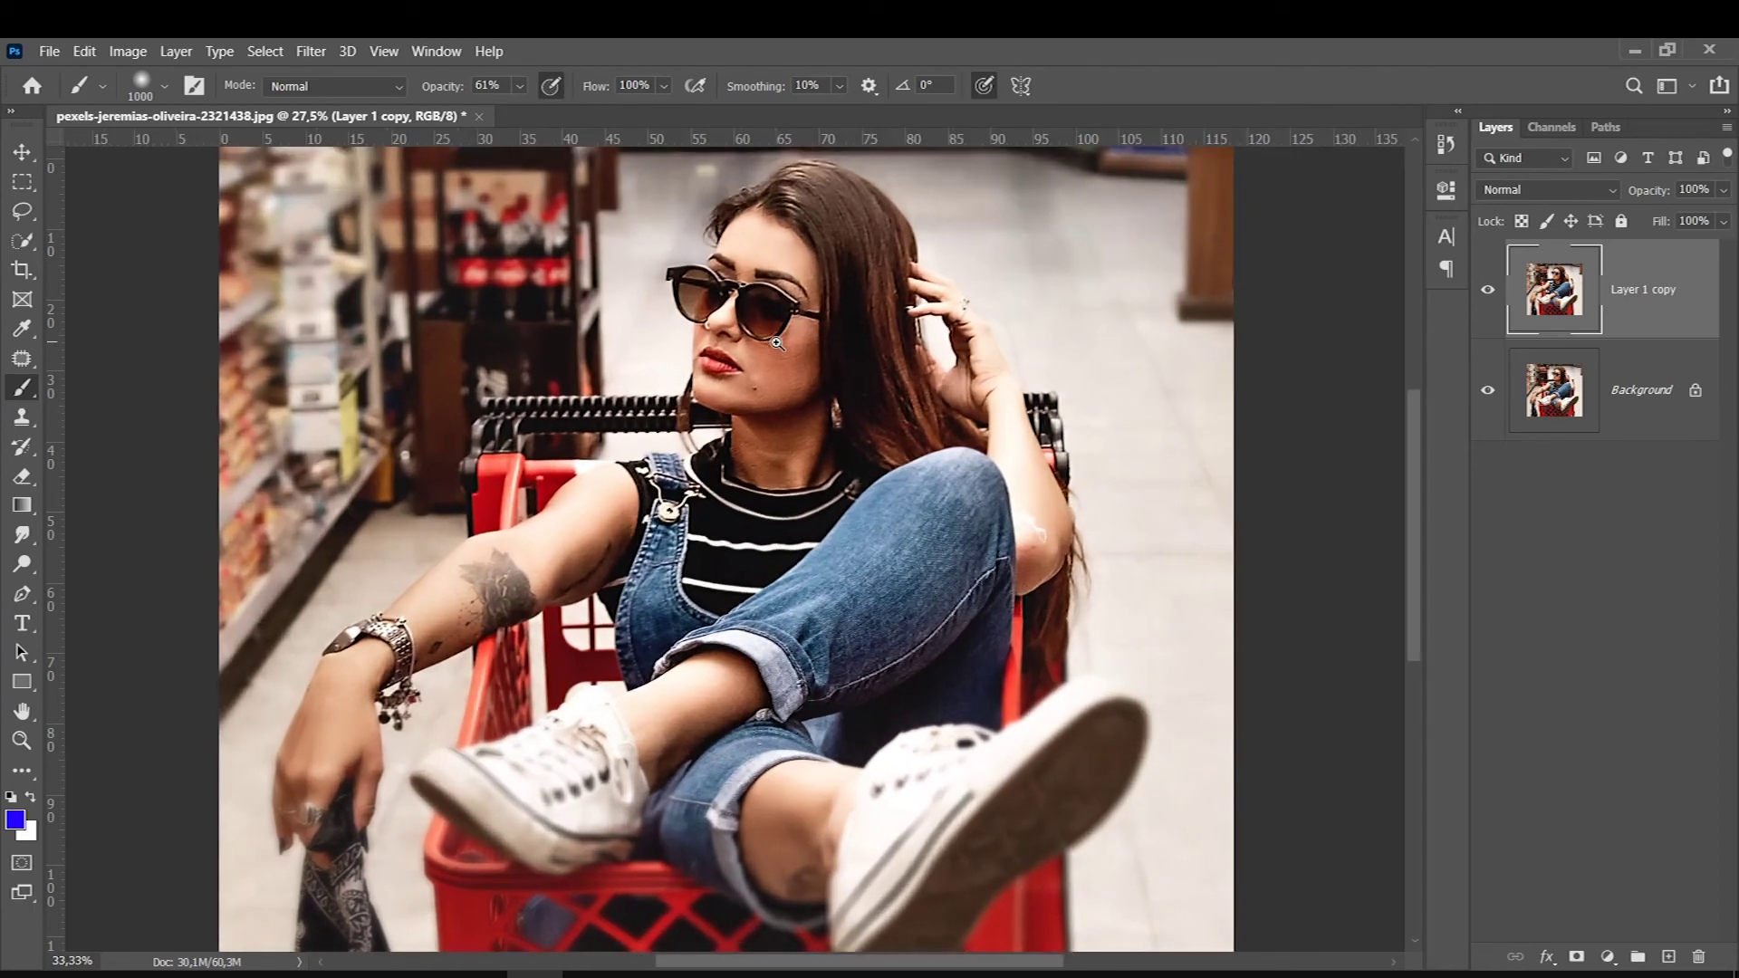
{"action": "left_click", "coordinate": [1488, 290]}
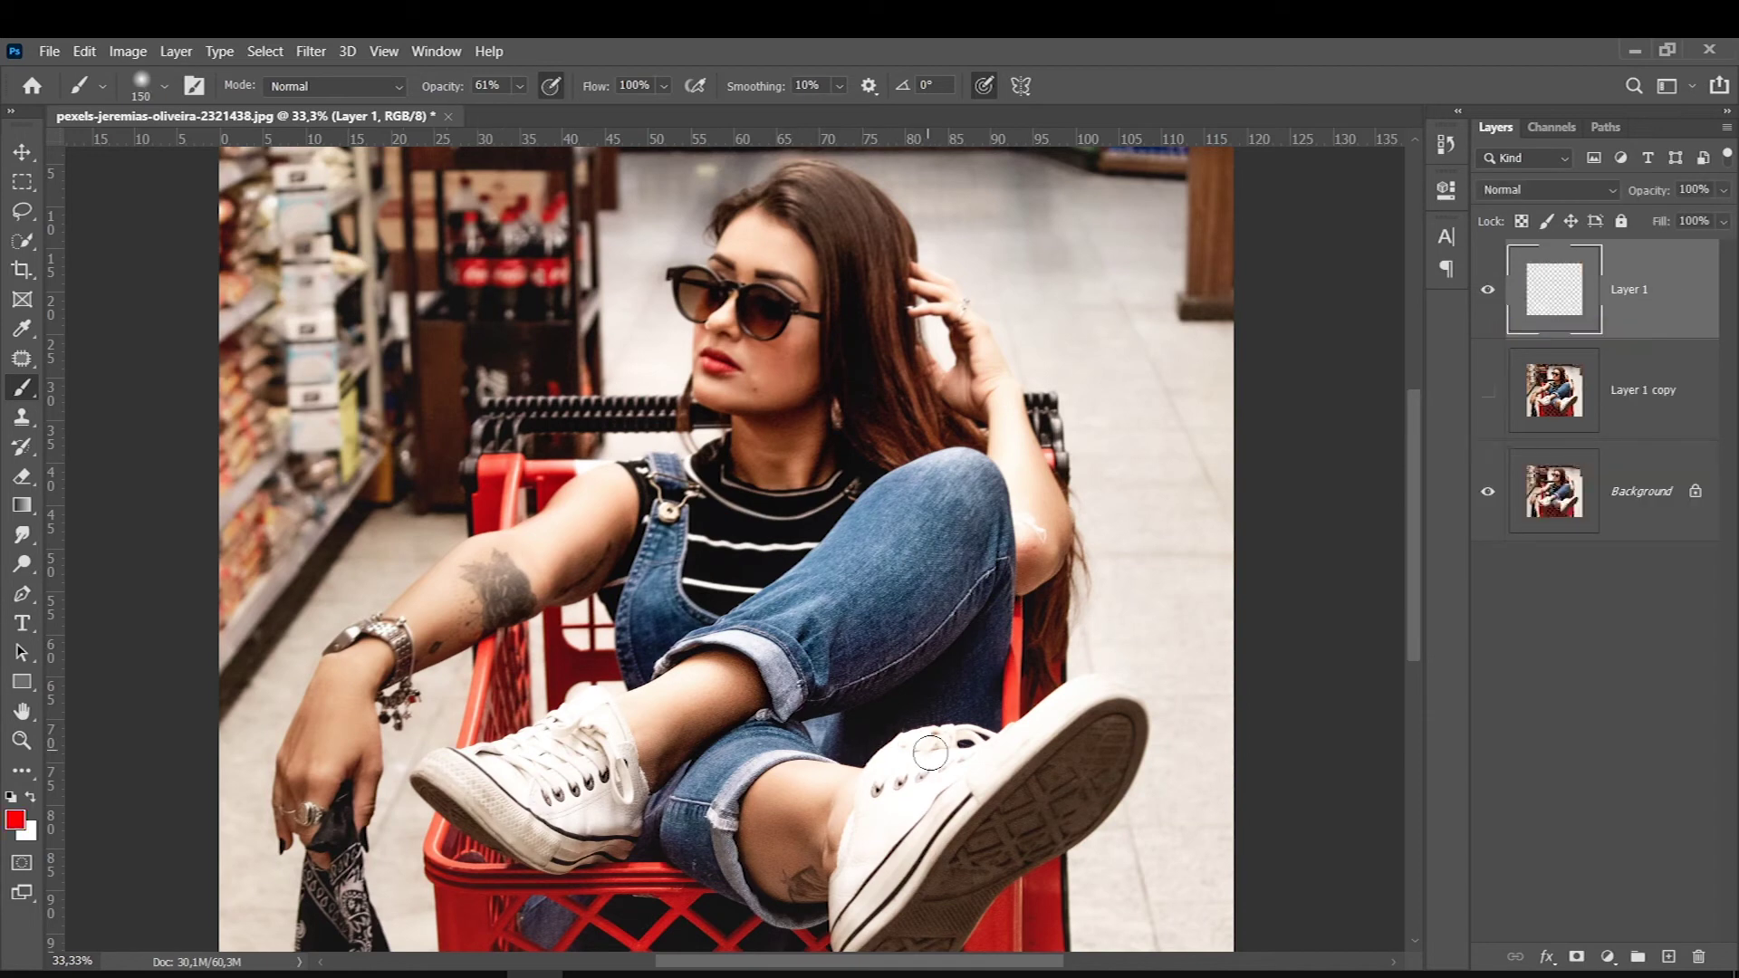
Circle the shoes in red on a temporary layer, then delete that layer.
{"action": "left_click_drag", "start_coordinate": [1182, 720], "coordinate": [443, 932]}
{"action": "left_click_drag", "start_coordinate": [663, 942], "coordinate": [1177, 725]}
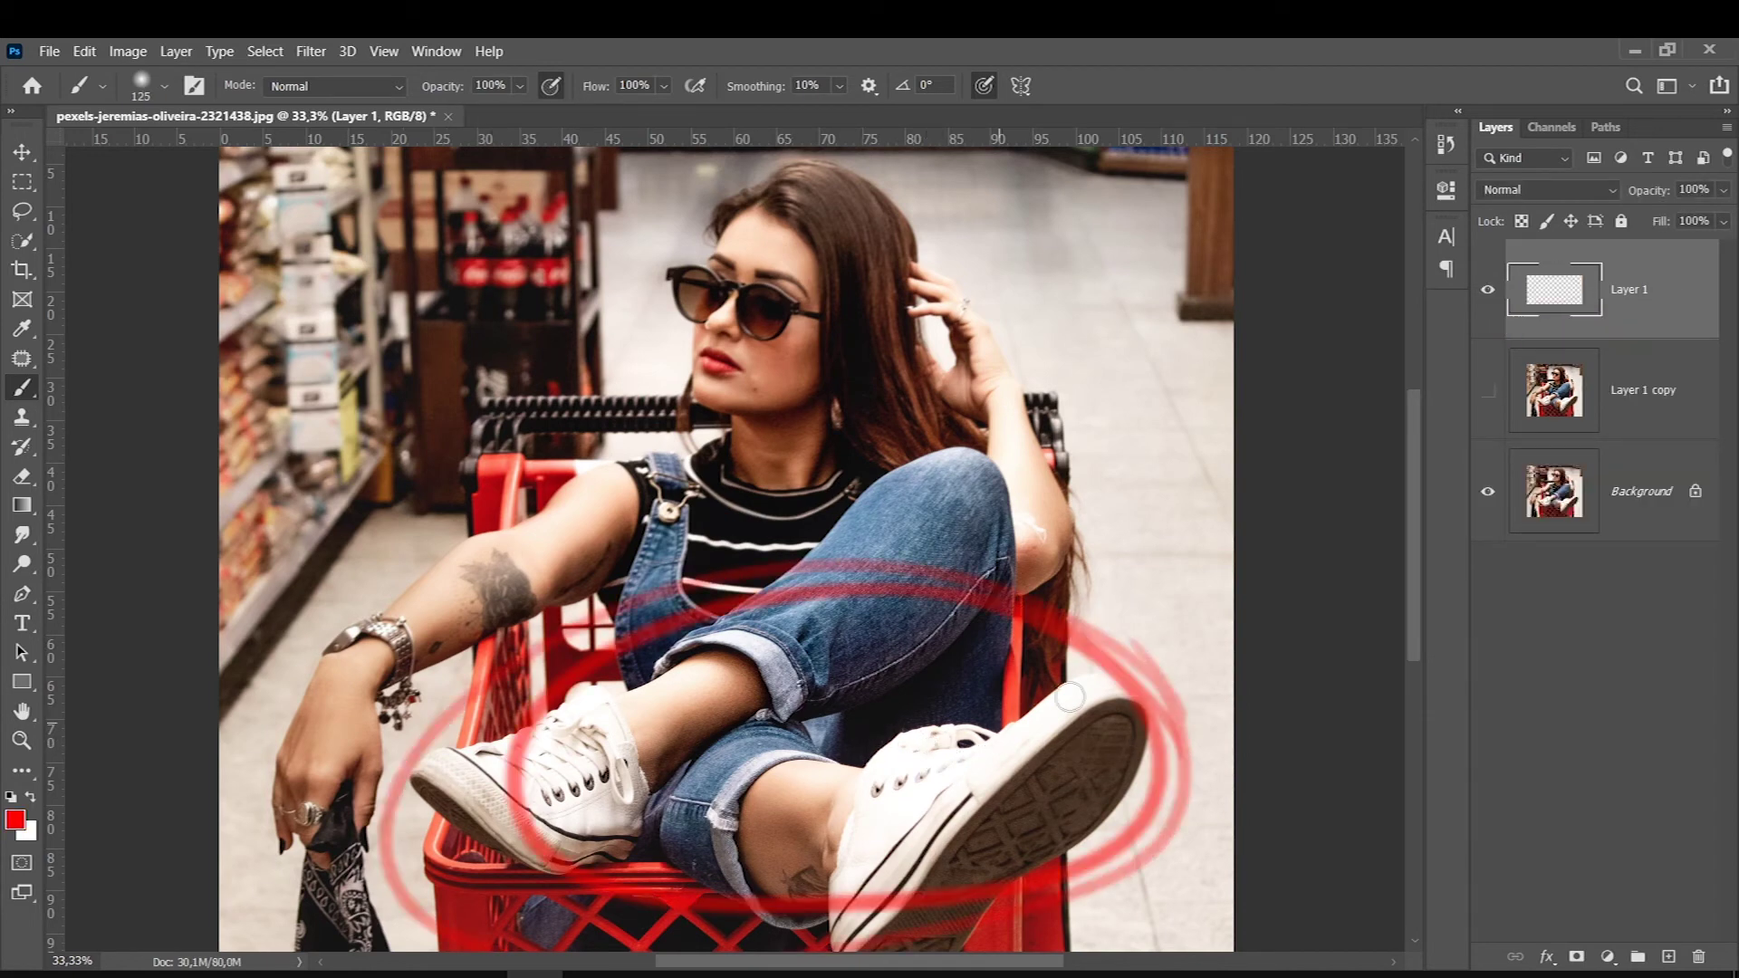
{"action": "left_click_drag", "start_coordinate": [1087, 688], "coordinate": [815, 905]}
{"action": "left_click_drag", "start_coordinate": [724, 679], "coordinate": [1177, 634]}
{"action": "left_click_drag", "start_coordinate": [633, 724], "coordinate": [951, 888]}
{"action": "left_click", "coordinate": [1487, 390]}
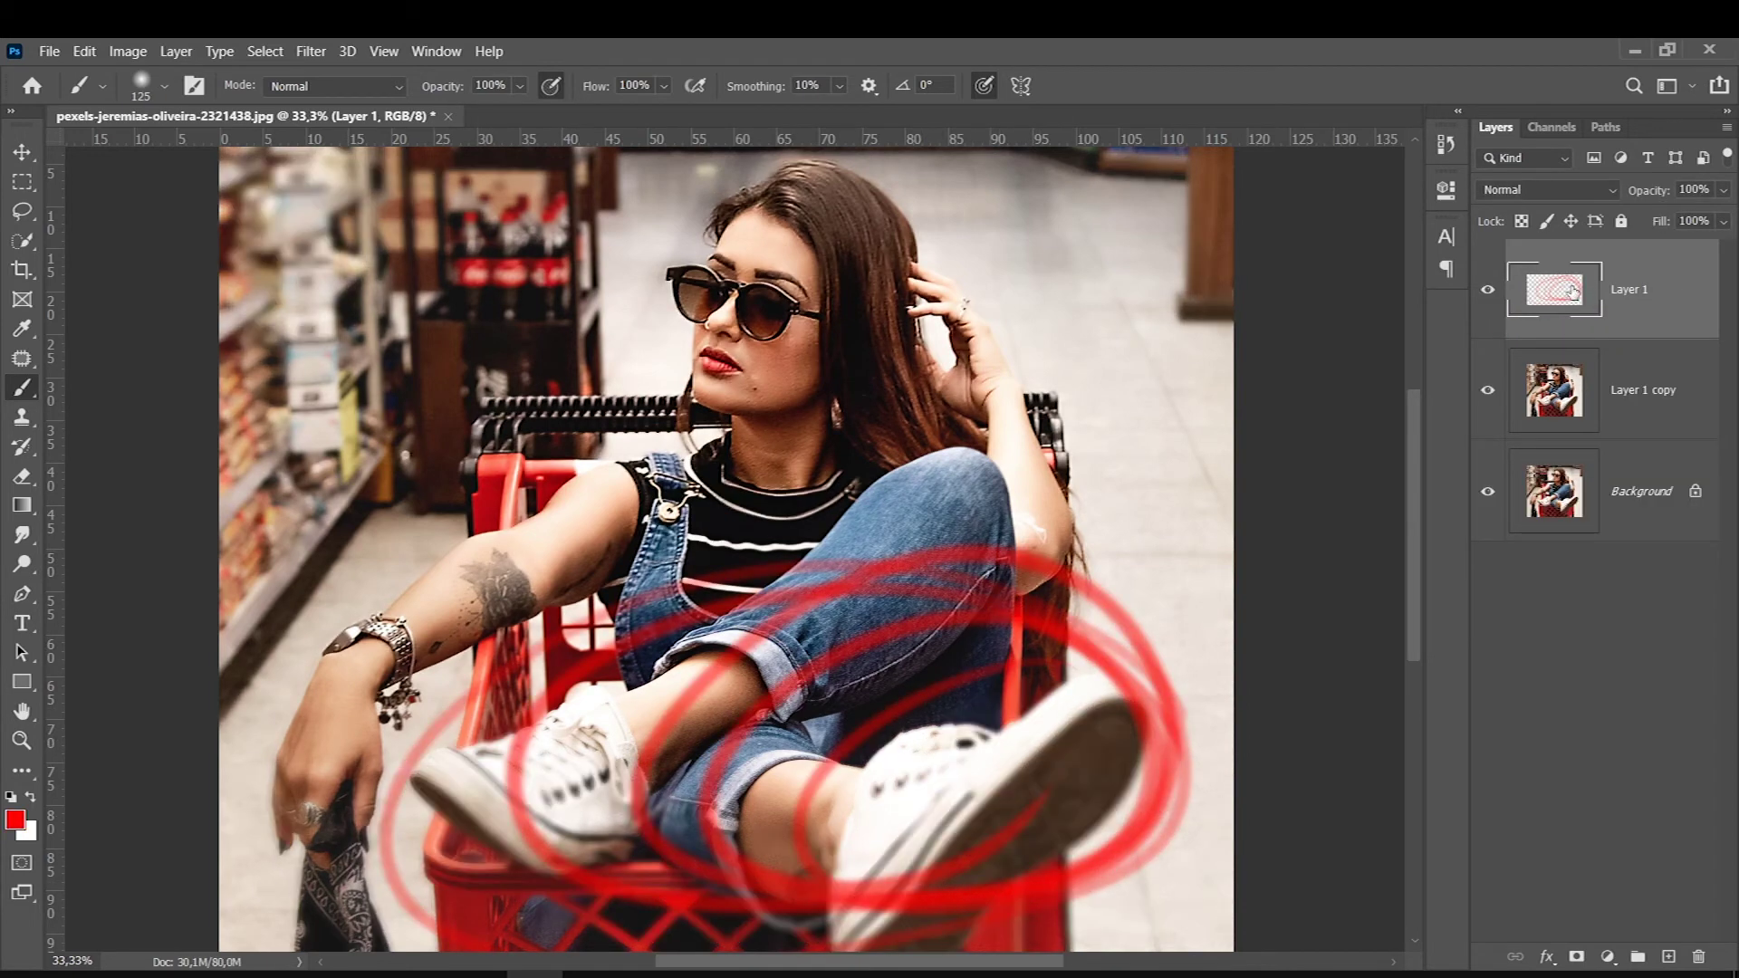
{"action": "key", "text": "Delete"}
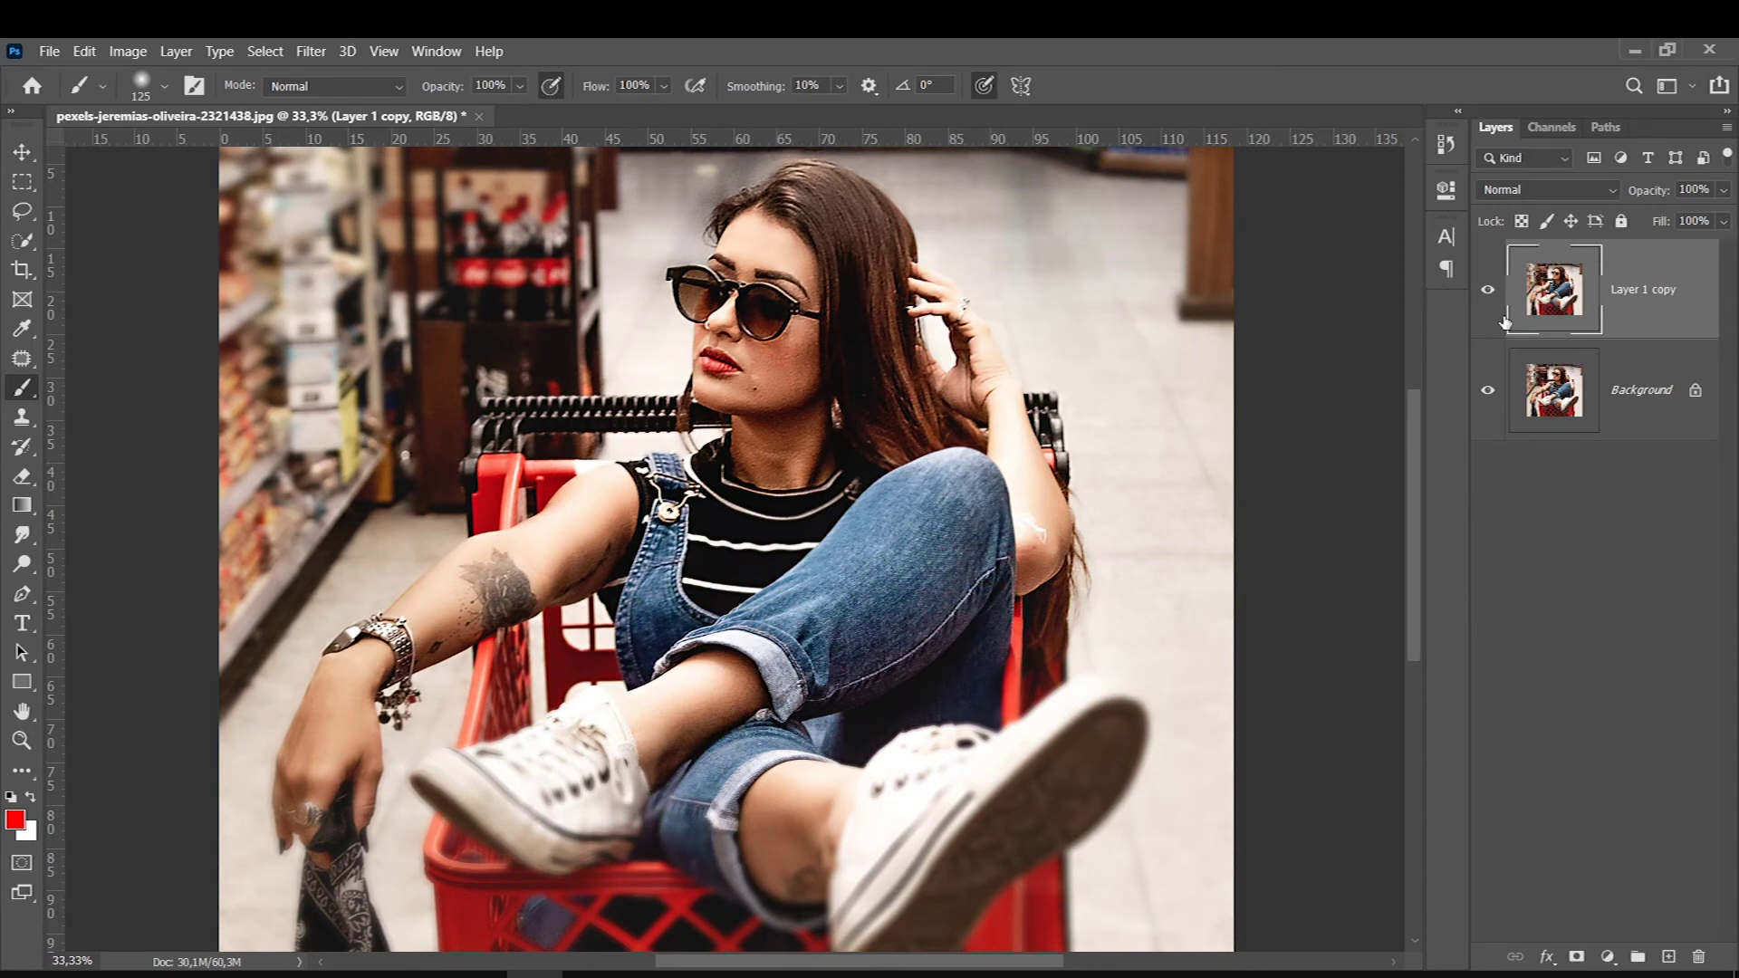
Compare the blurred and sharp shoes again, zoom out, and open the Filter menu.
{"action": "left_click", "coordinate": [1482, 295]}
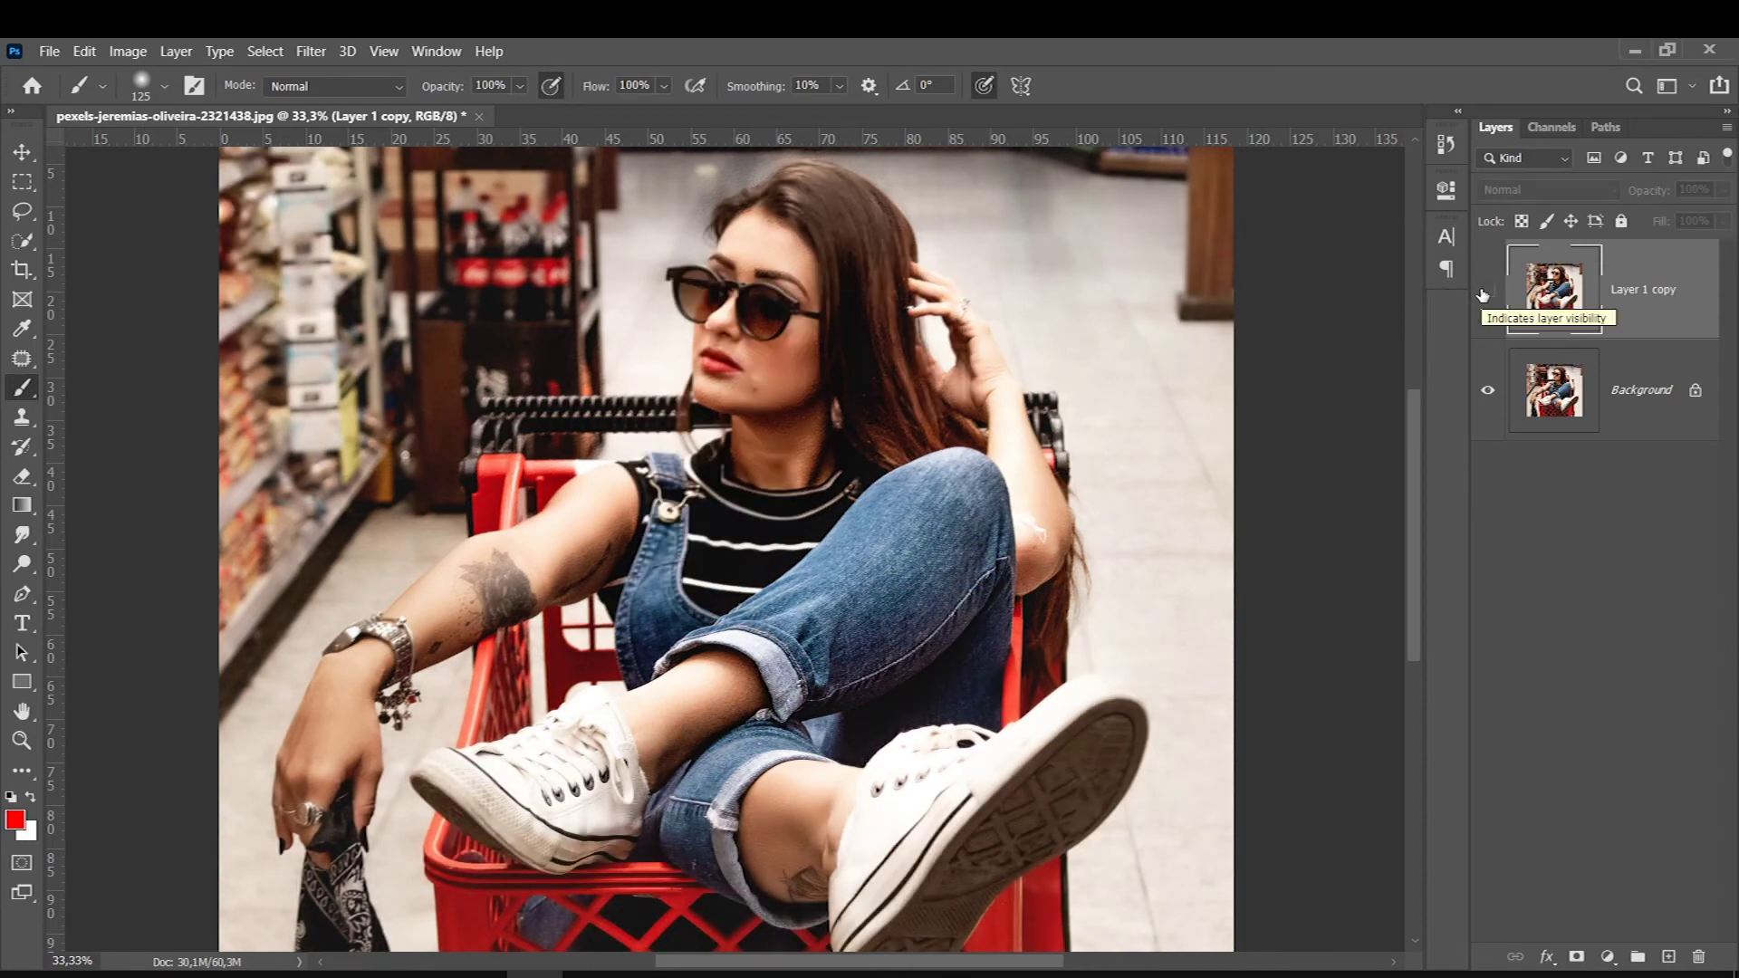
{"action": "left_click", "coordinate": [1484, 294]}
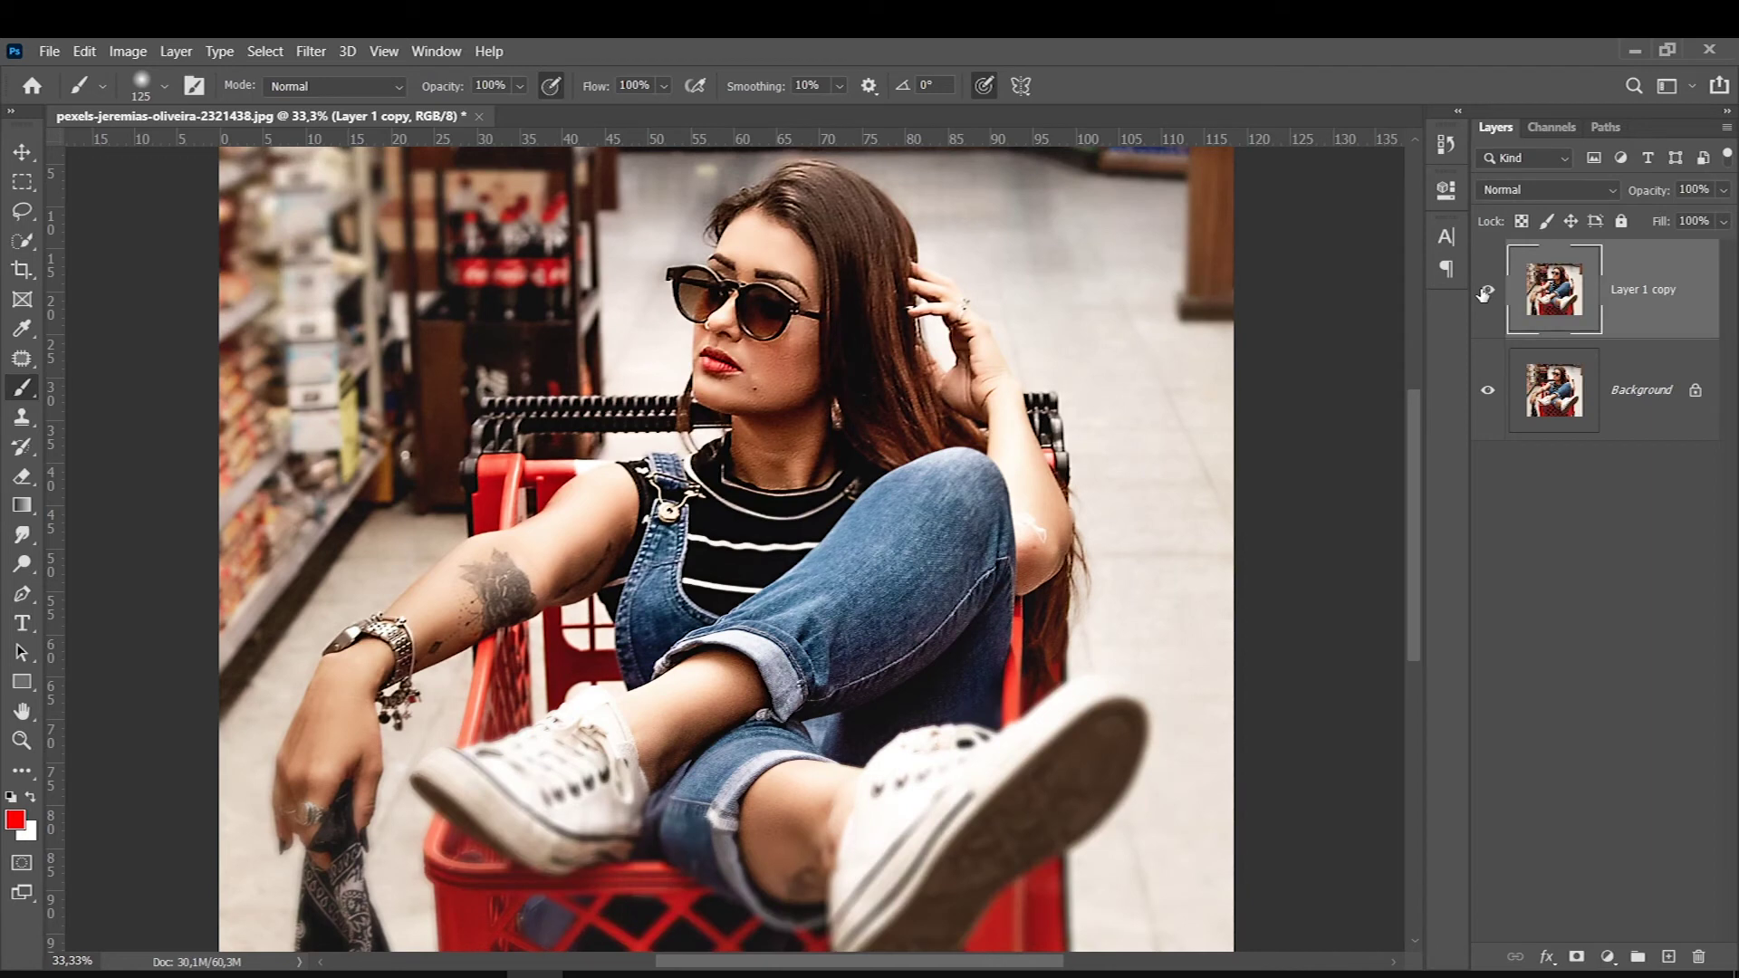
{"action": "left_click", "coordinate": [1484, 293]}
{"action": "left_click", "coordinate": [1484, 293]}
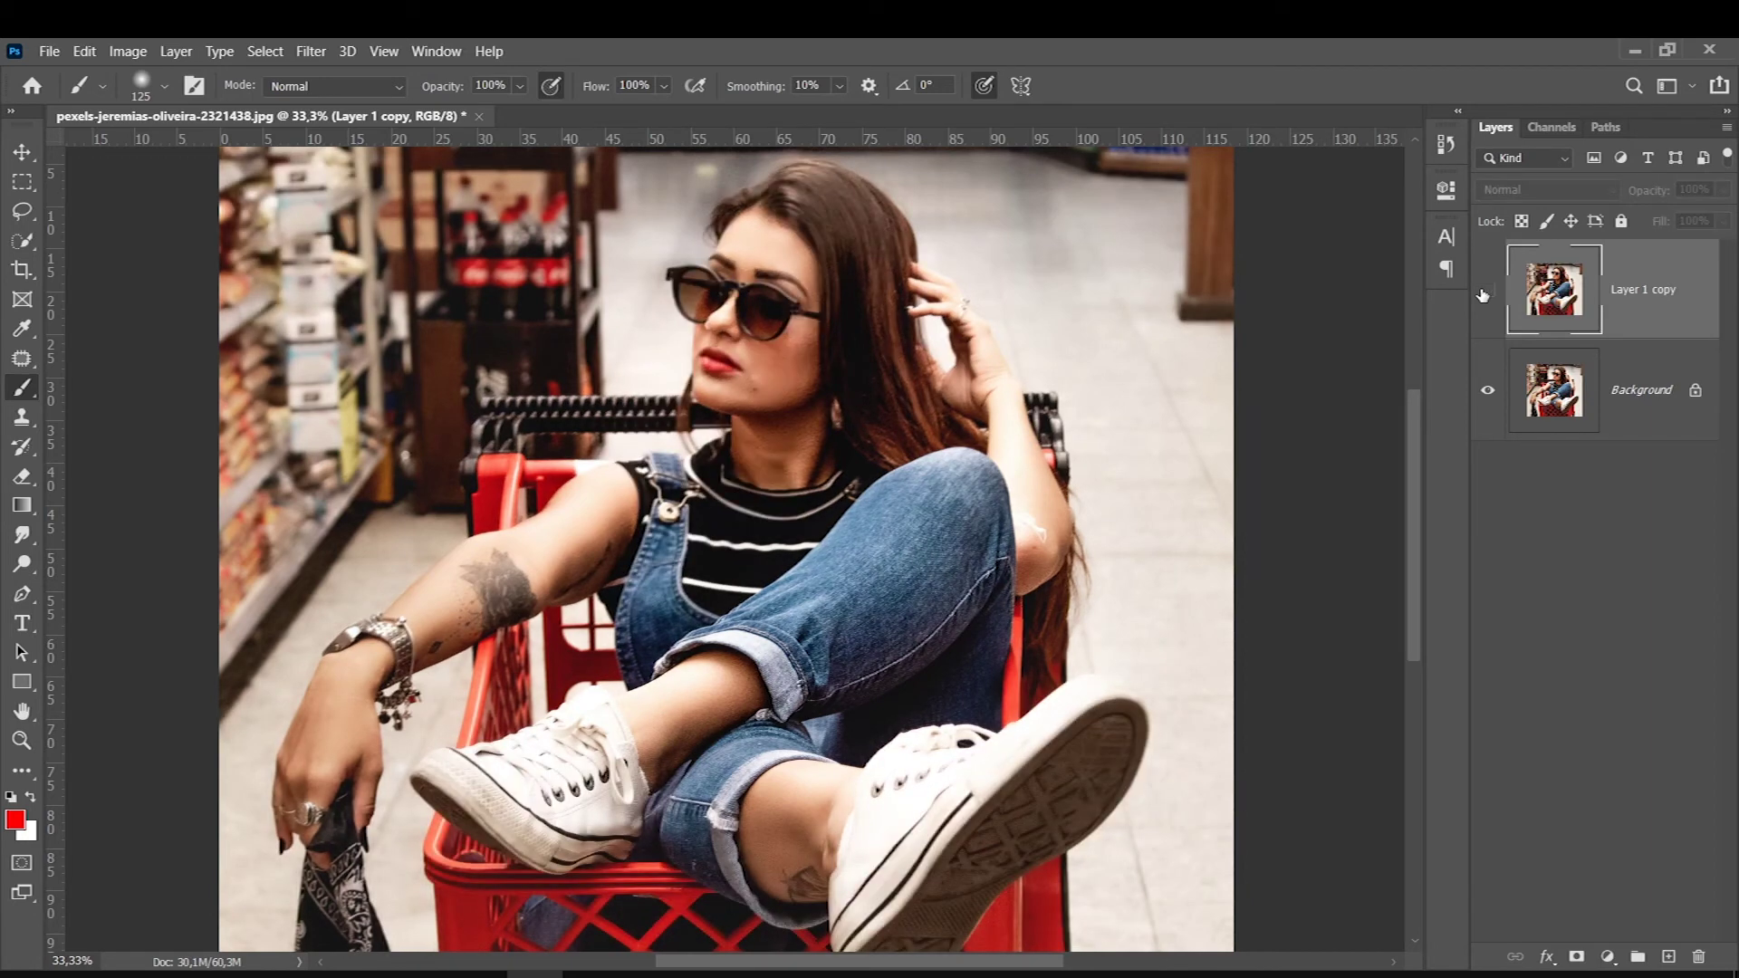
{"action": "left_click", "coordinate": [1484, 294]}
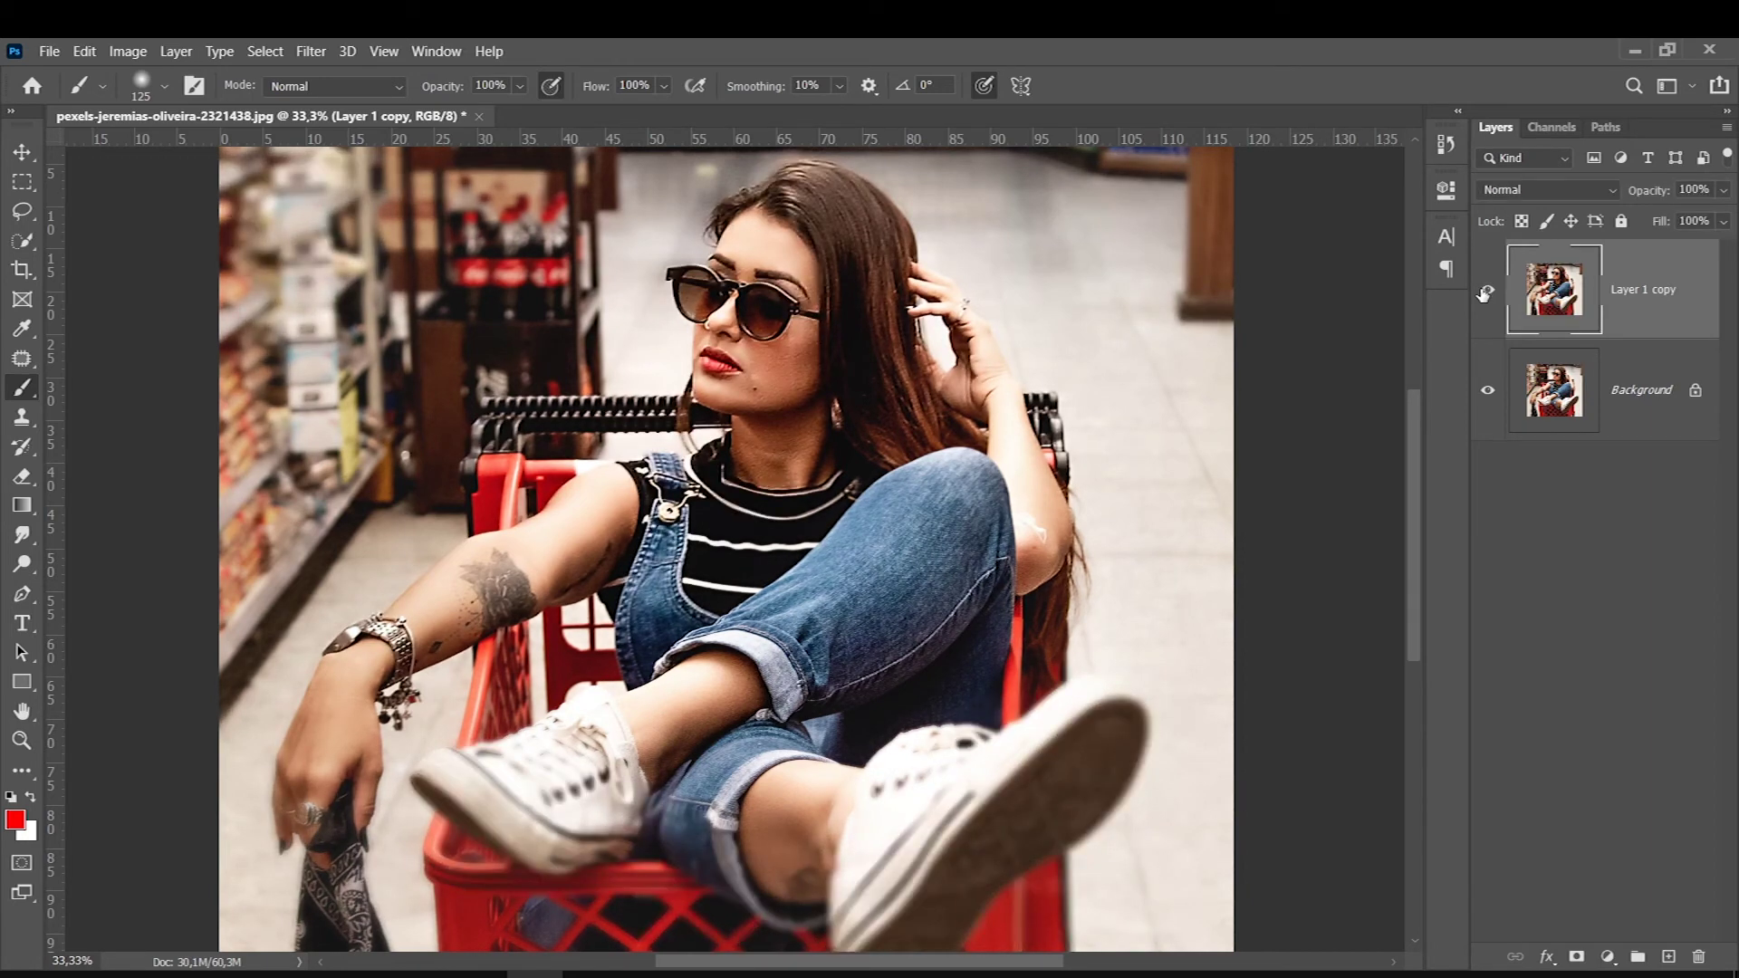
{"action": "key", "text": "ctrl+minus"}
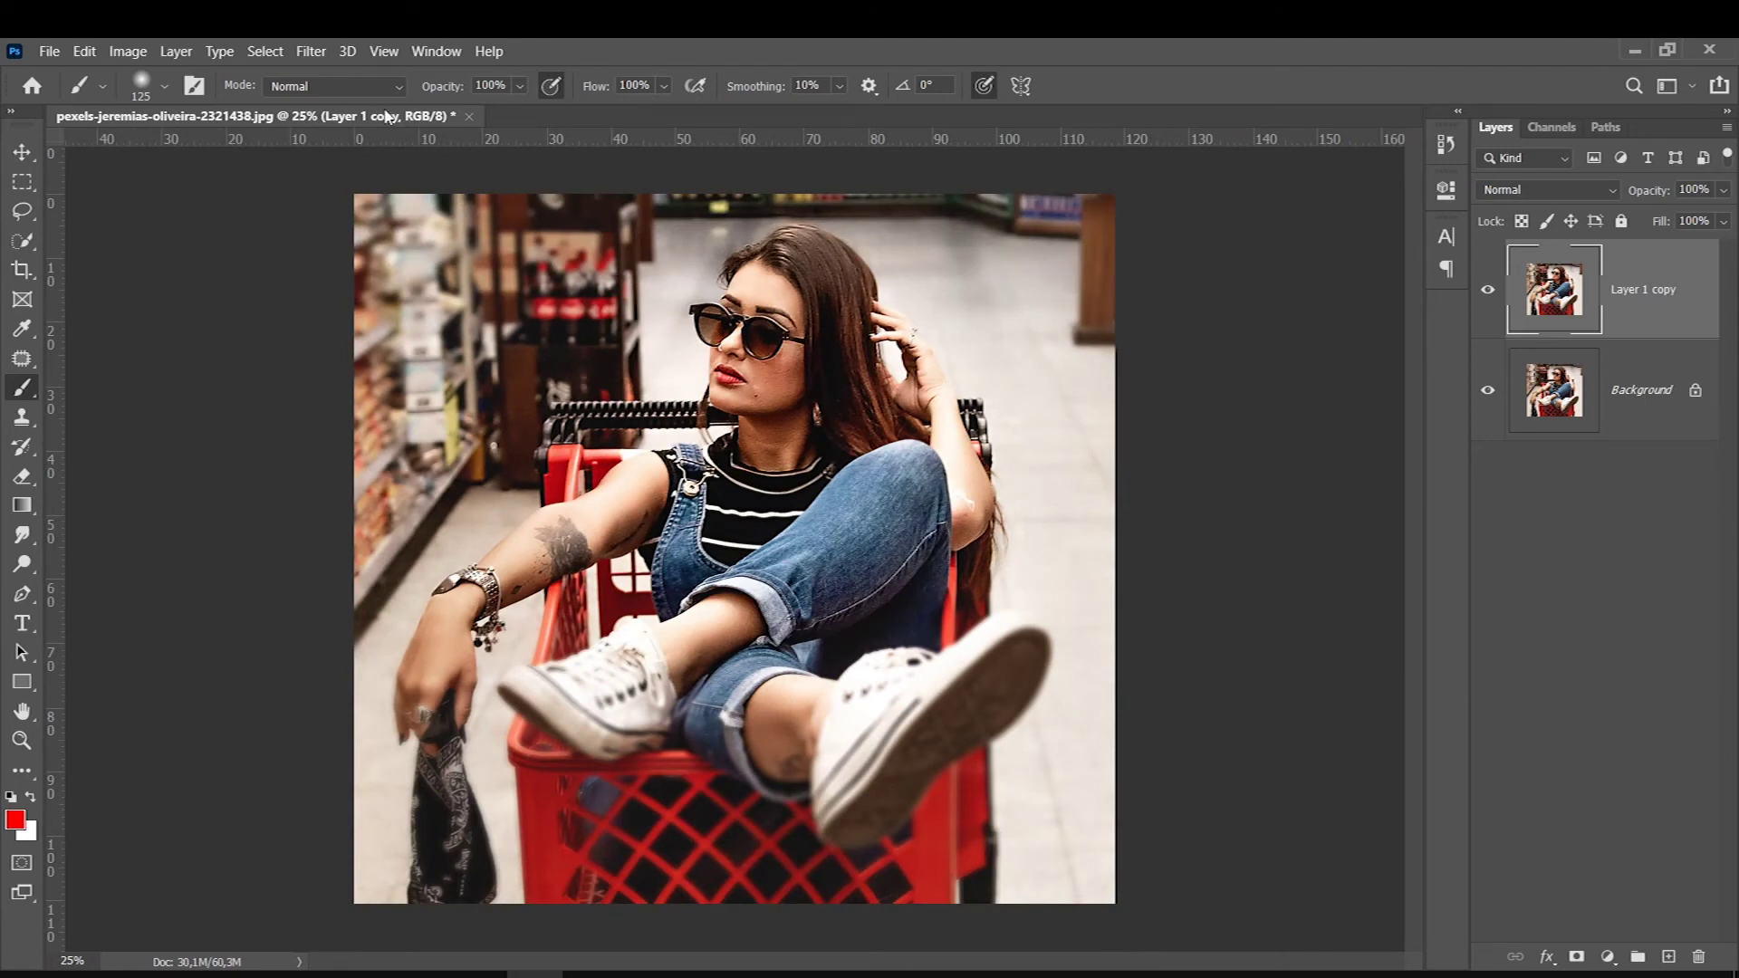
{"action": "left_click", "coordinate": [311, 52]}
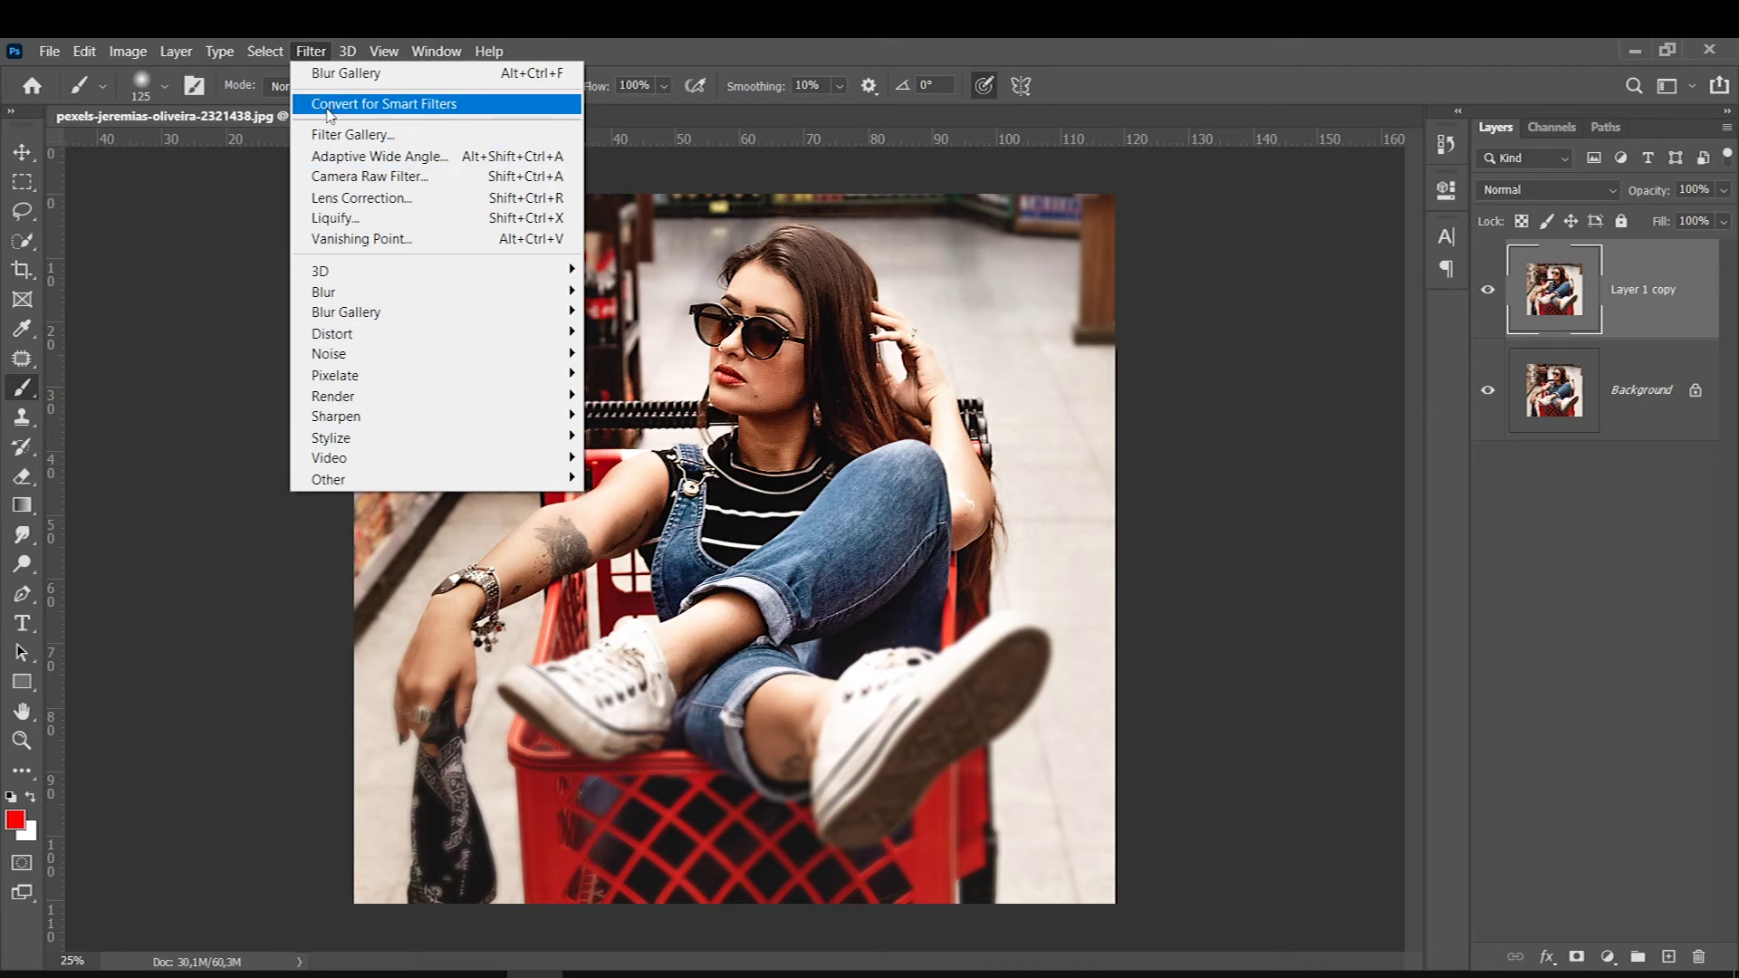
In Camera Raw Filter, set Texture +11, a touch of Clarity and Dehaze +4.
{"action": "left_click", "coordinate": [327, 177]}
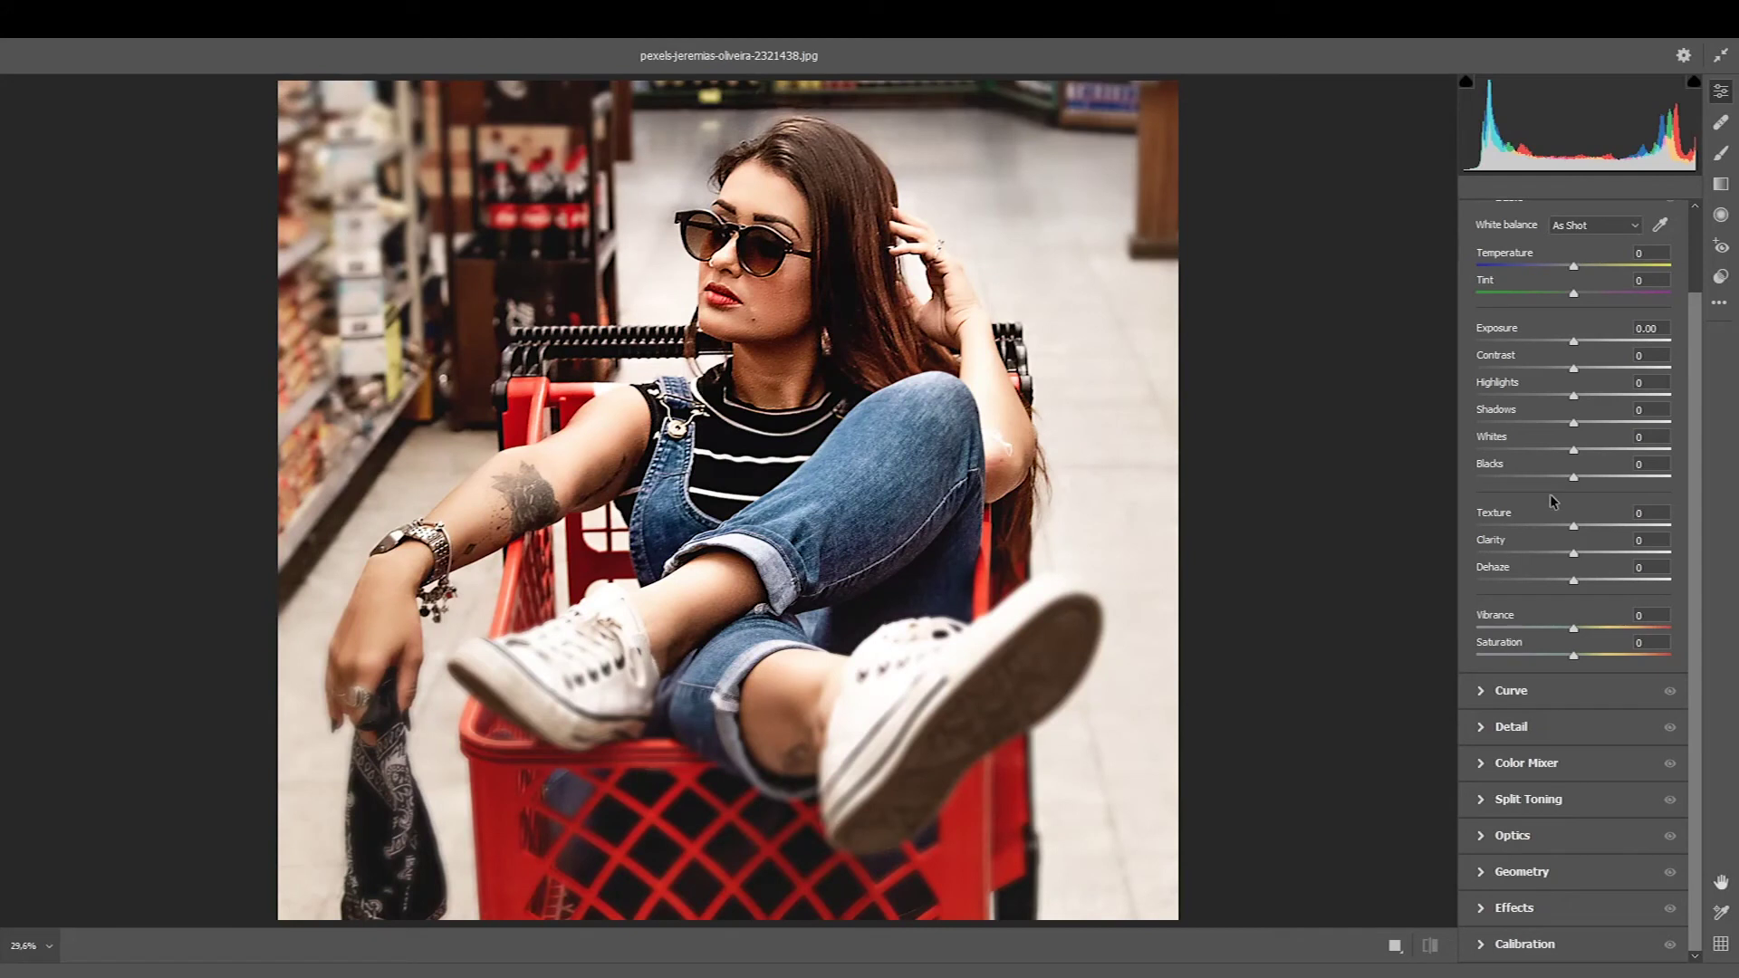
{"action": "left_click_drag", "start_coordinate": [1573, 525], "coordinate": [1586, 530]}
{"action": "left_click_drag", "start_coordinate": [1574, 552], "coordinate": [1575, 554]}
{"action": "left_click_drag", "start_coordinate": [1573, 579], "coordinate": [1586, 579]}
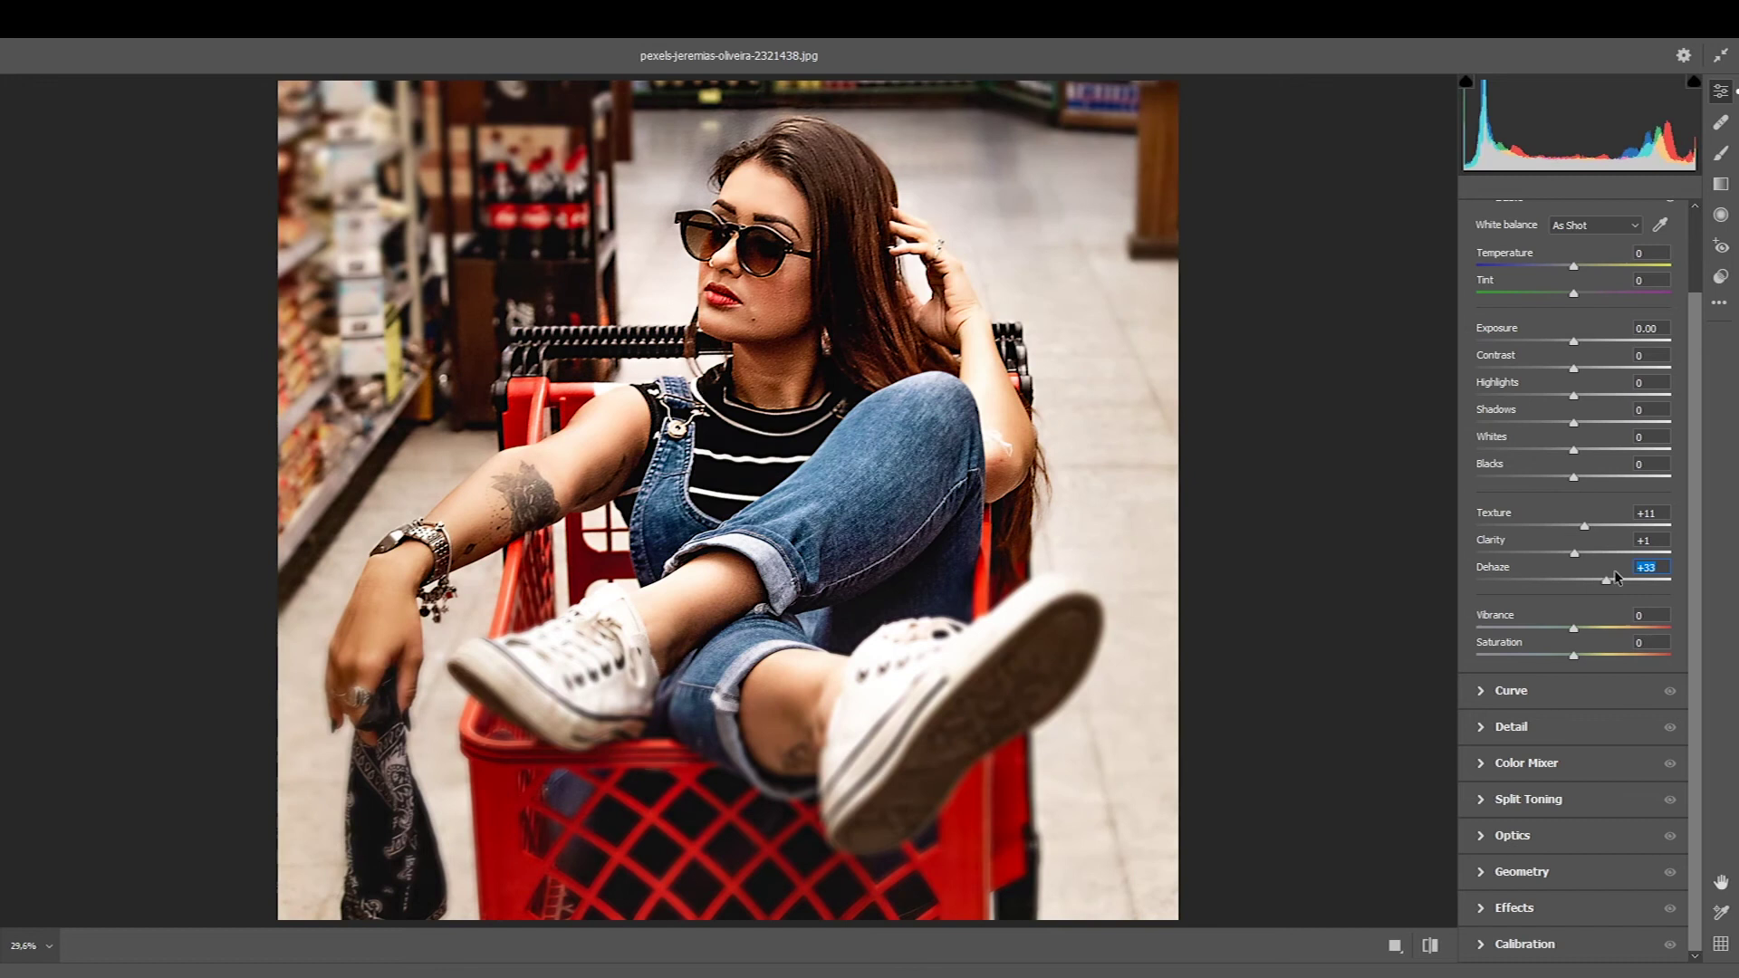
{"action": "double_click", "coordinate": [1577, 578]}
{"action": "left_click_drag", "start_coordinate": [1577, 578], "coordinate": [1580, 577]}
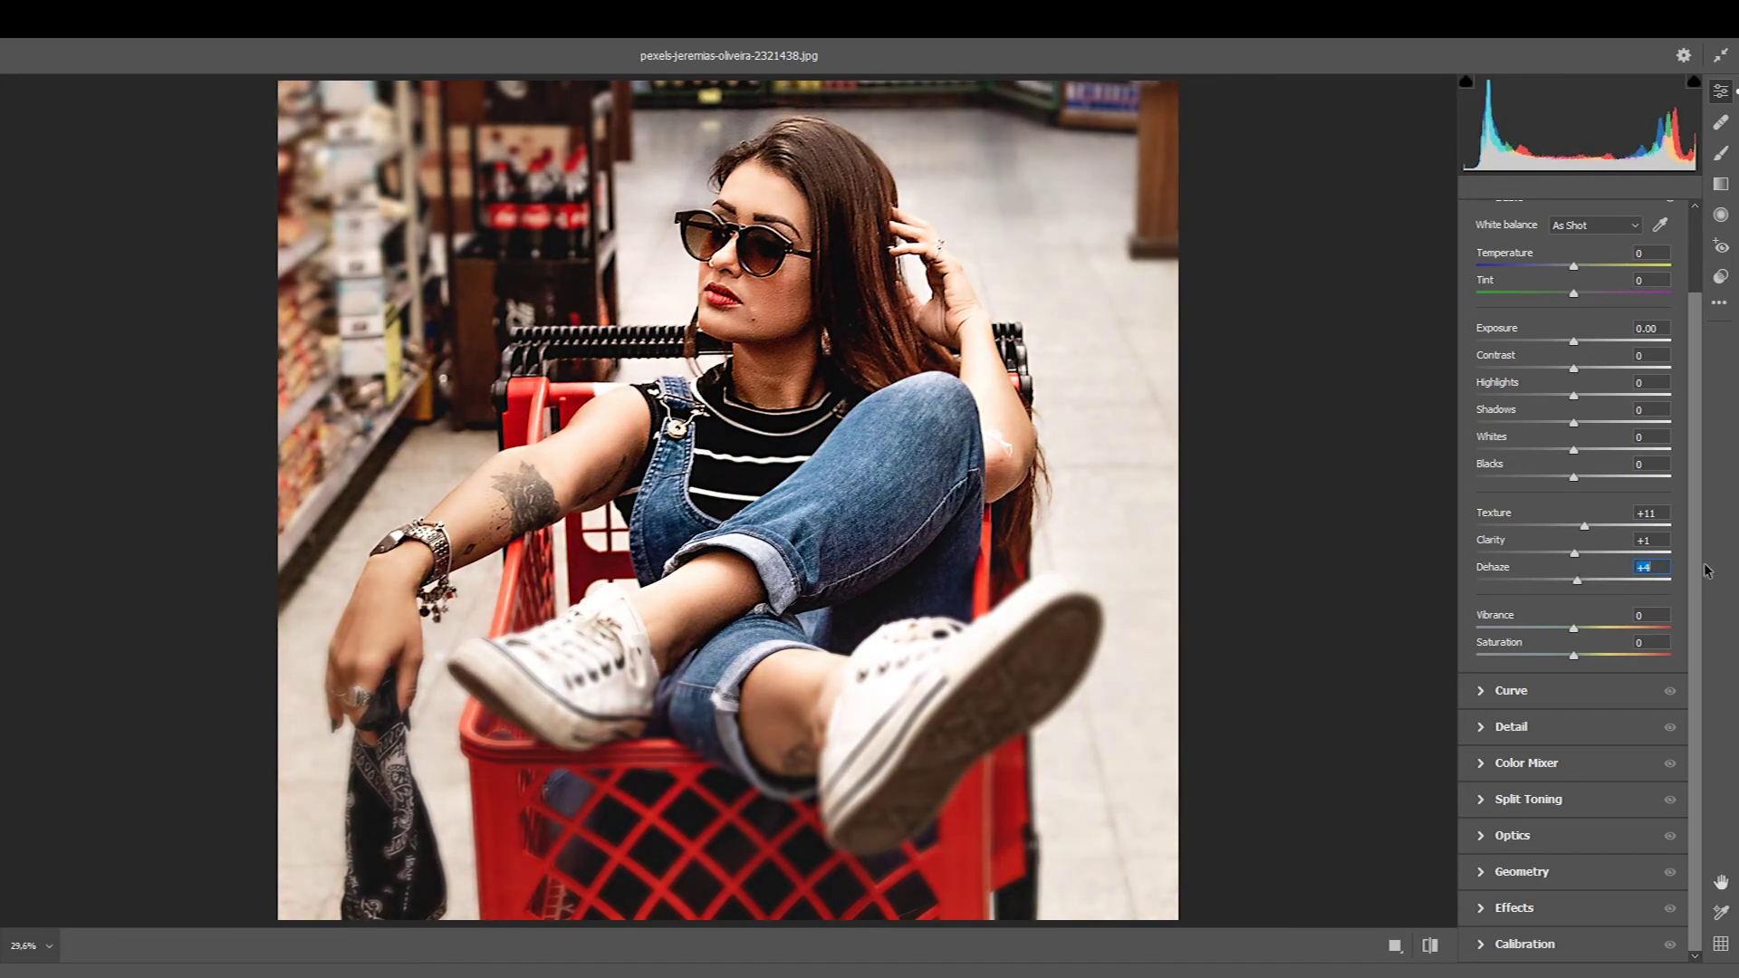
Add Sharpening 14 and a -34 Highlight Priority vignette, then apply the filter.
{"action": "left_click", "coordinate": [1480, 729]}
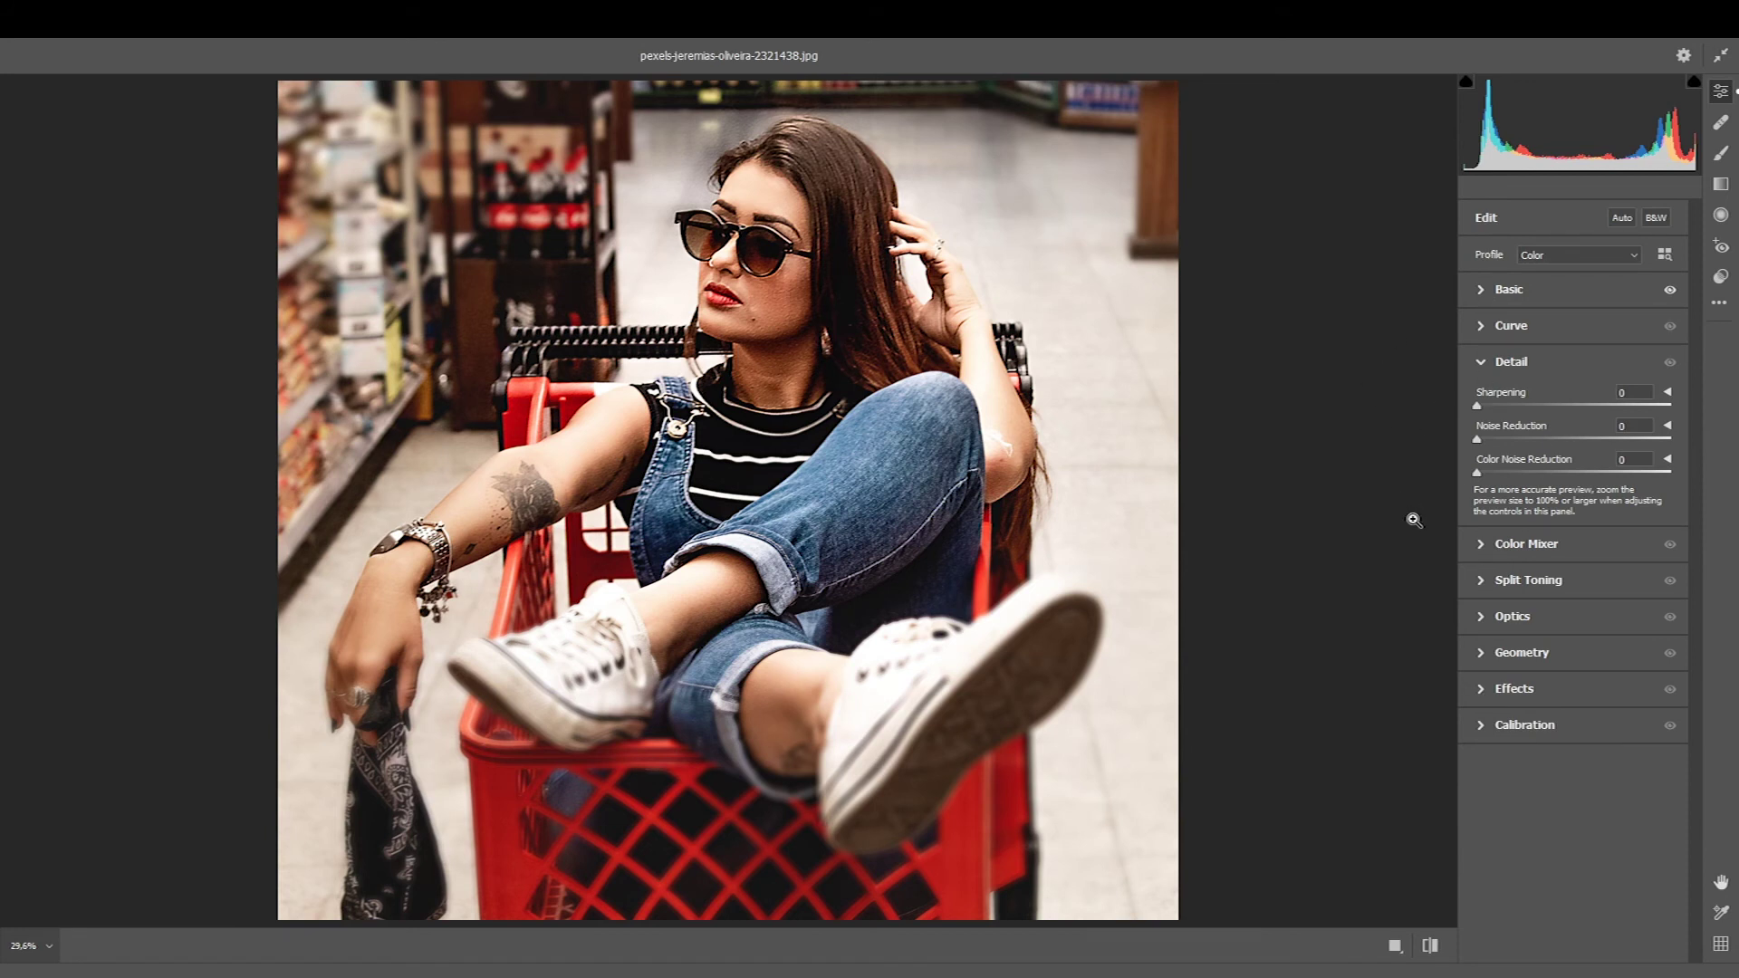
{"action": "left_click_drag", "start_coordinate": [1478, 405], "coordinate": [1499, 403]}
{"action": "left_click", "coordinate": [1482, 690]}
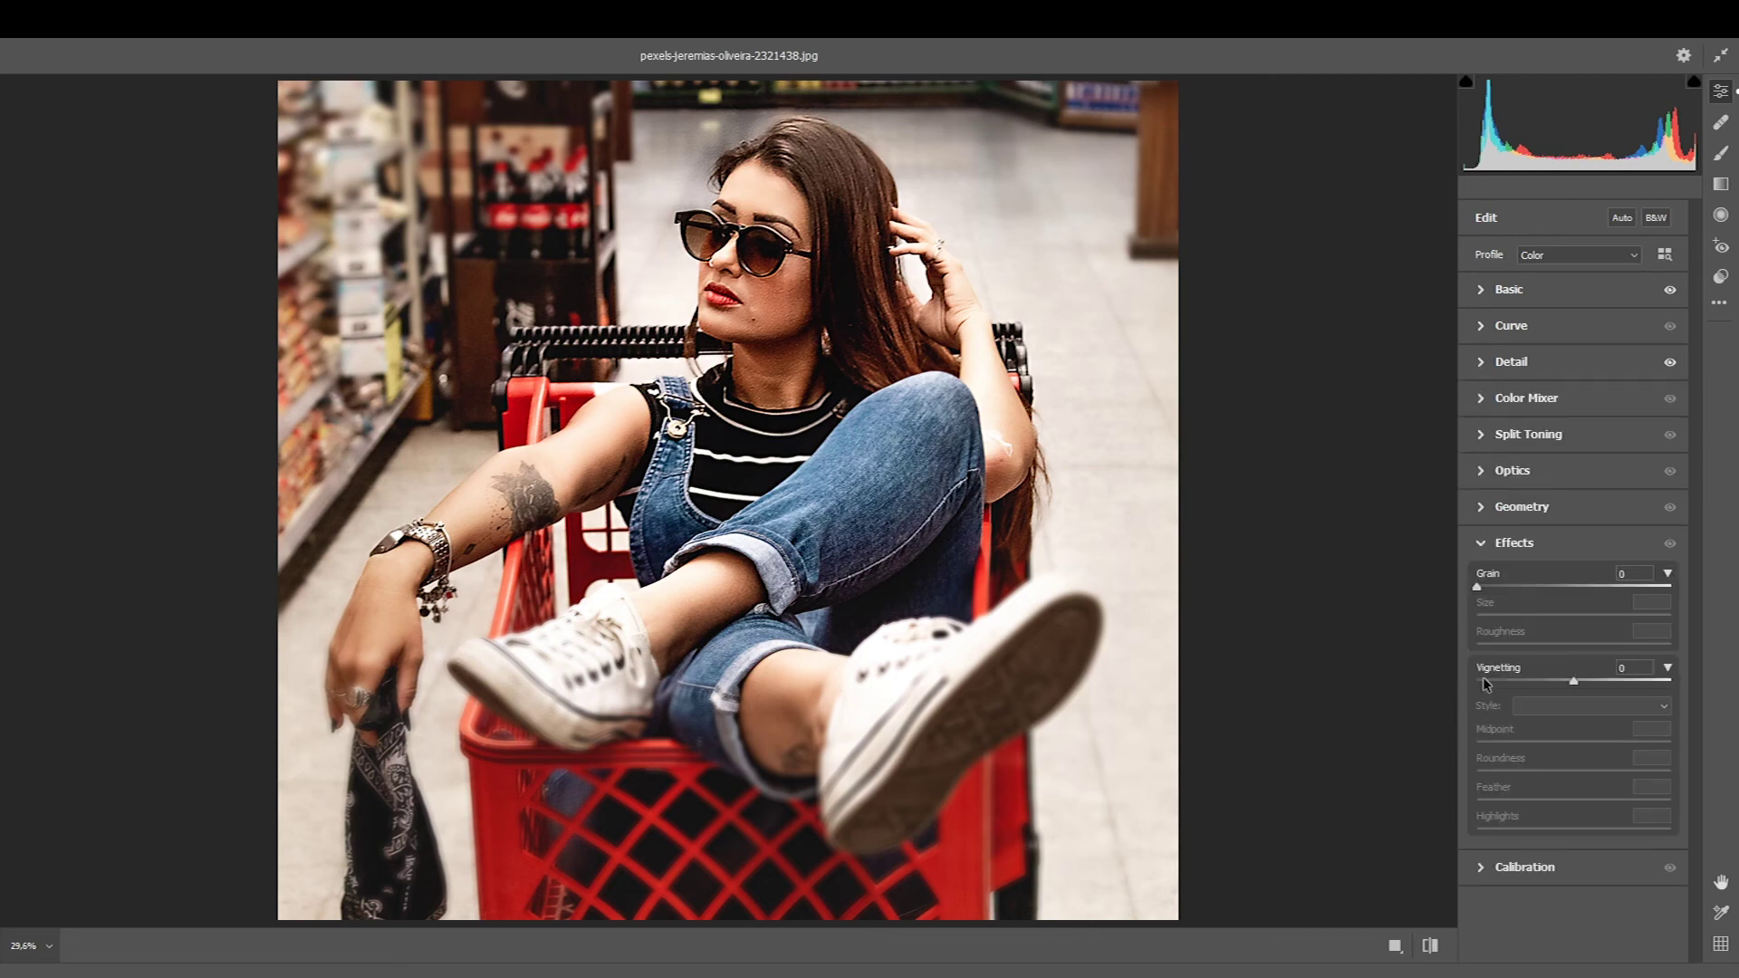
{"action": "mouse_move", "coordinate": [1570, 681]}
{"action": "left_mouse_down"}
{"action": "mouse_move", "coordinate": [1512, 686]}
{"action": "mouse_move", "coordinate": [1553, 684]}
{"action": "left_mouse_up"}
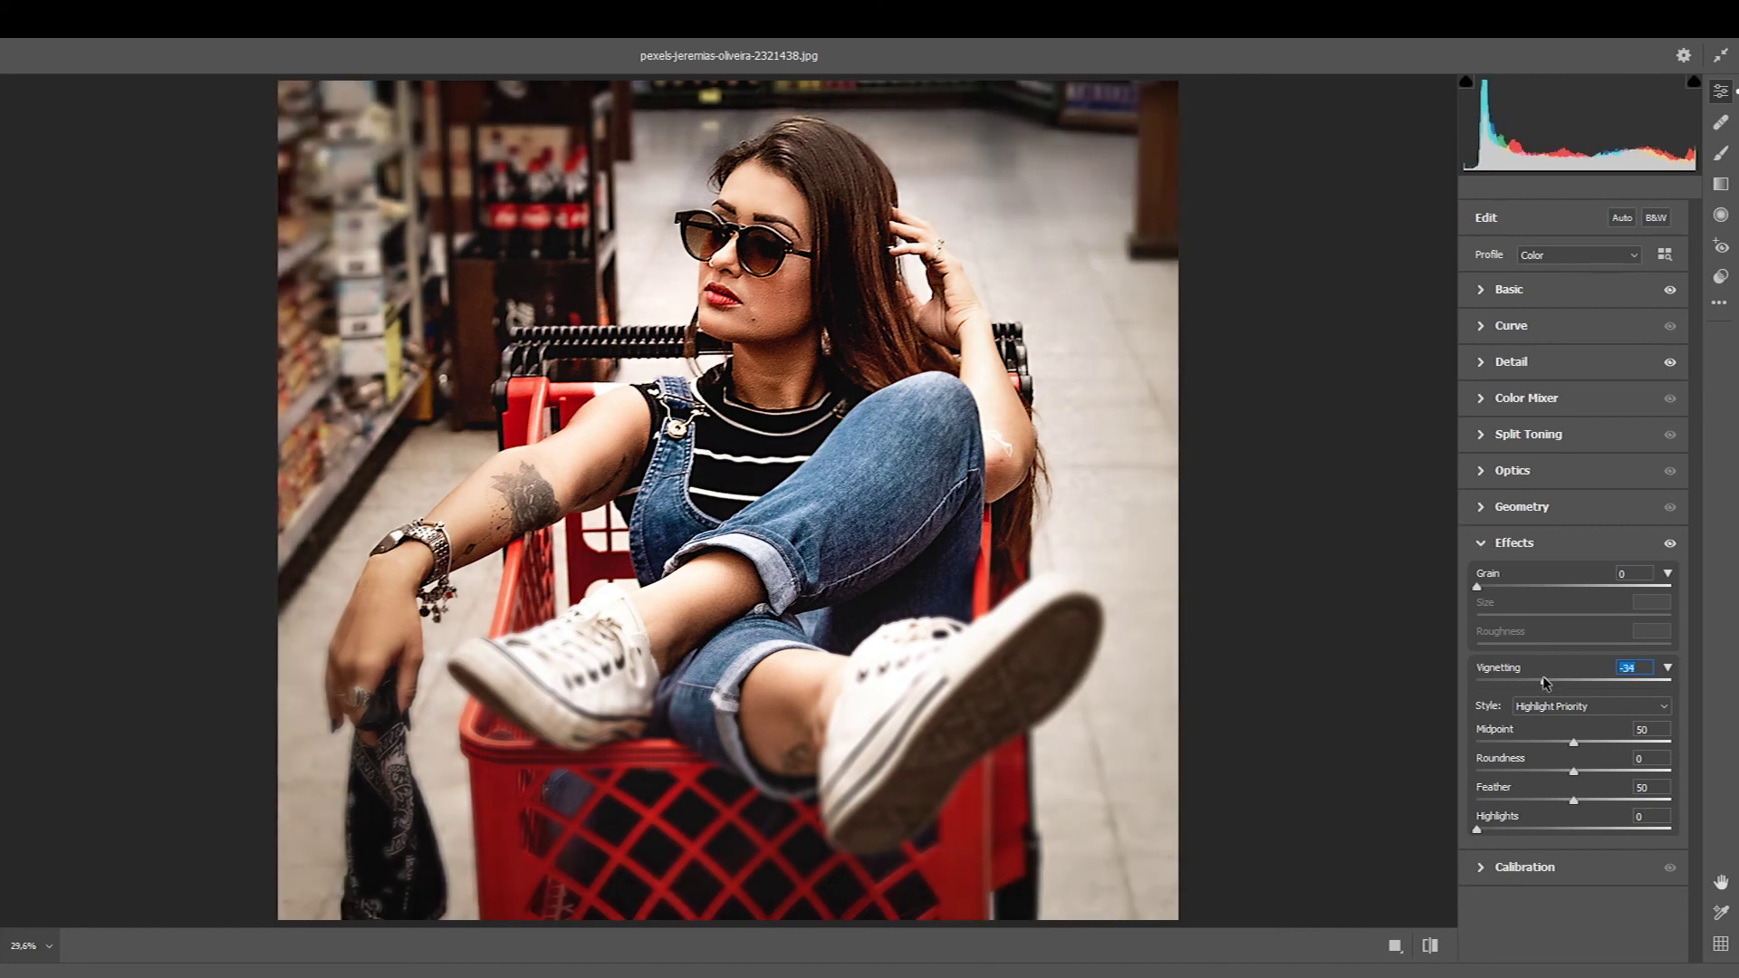
{"action": "key", "text": "Return"}
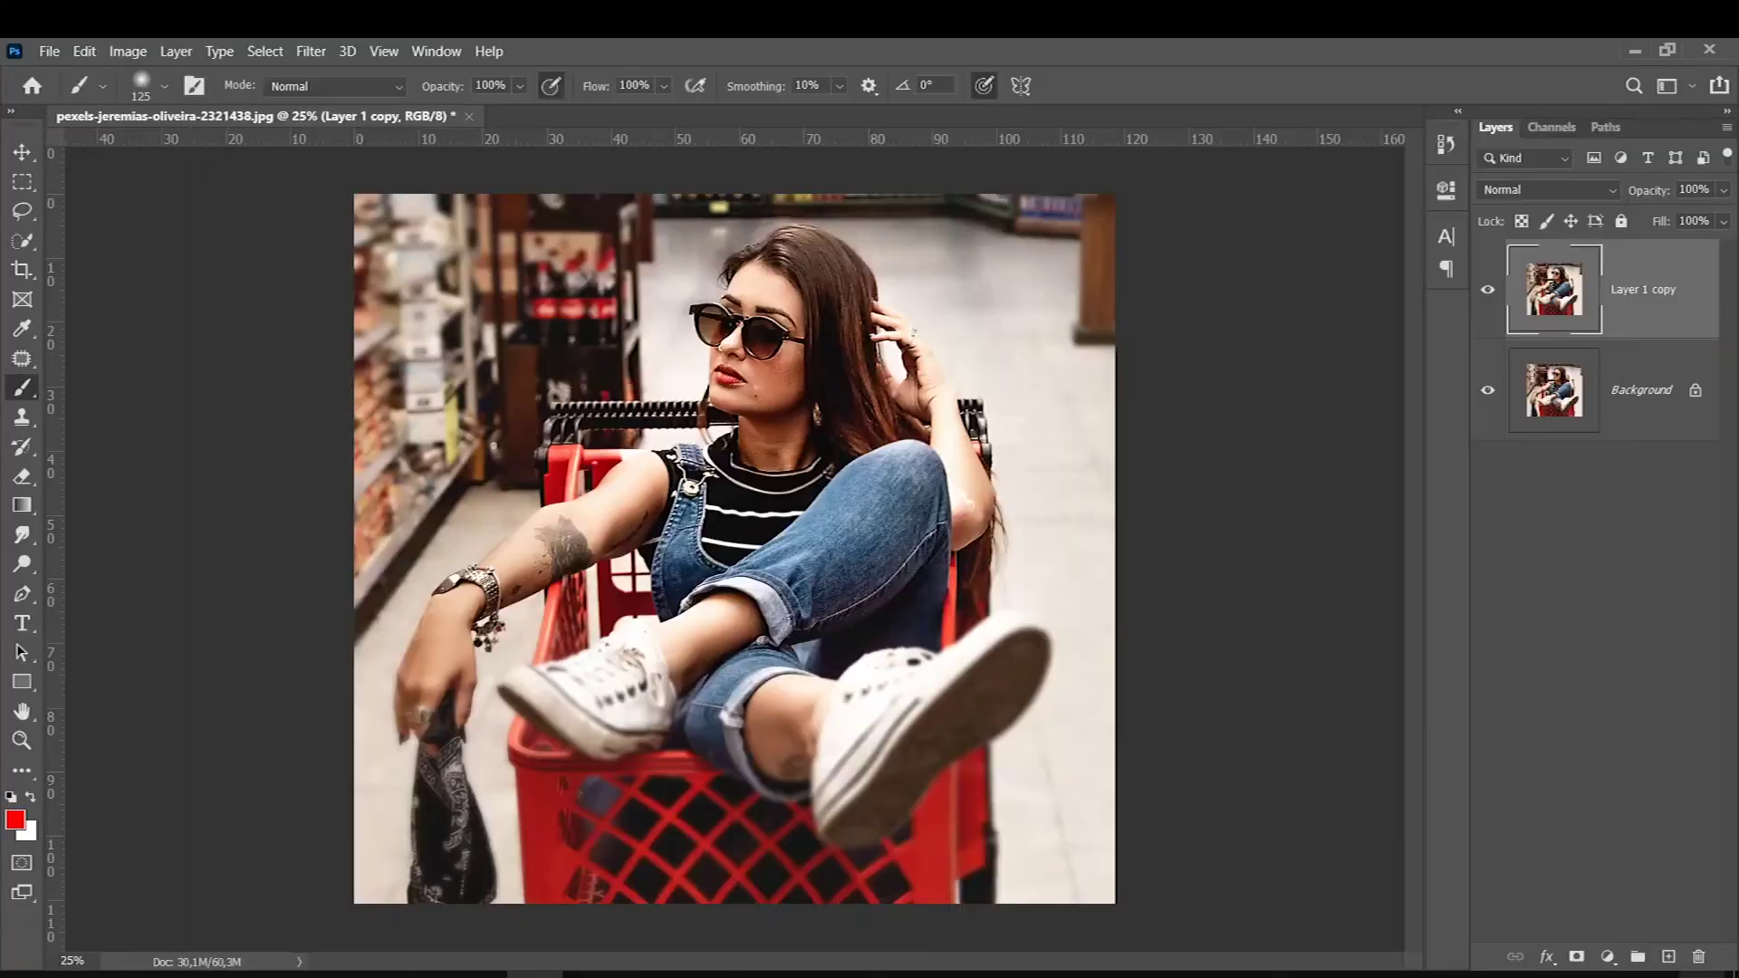
{"action": "left_click", "coordinate": [1488, 289]}
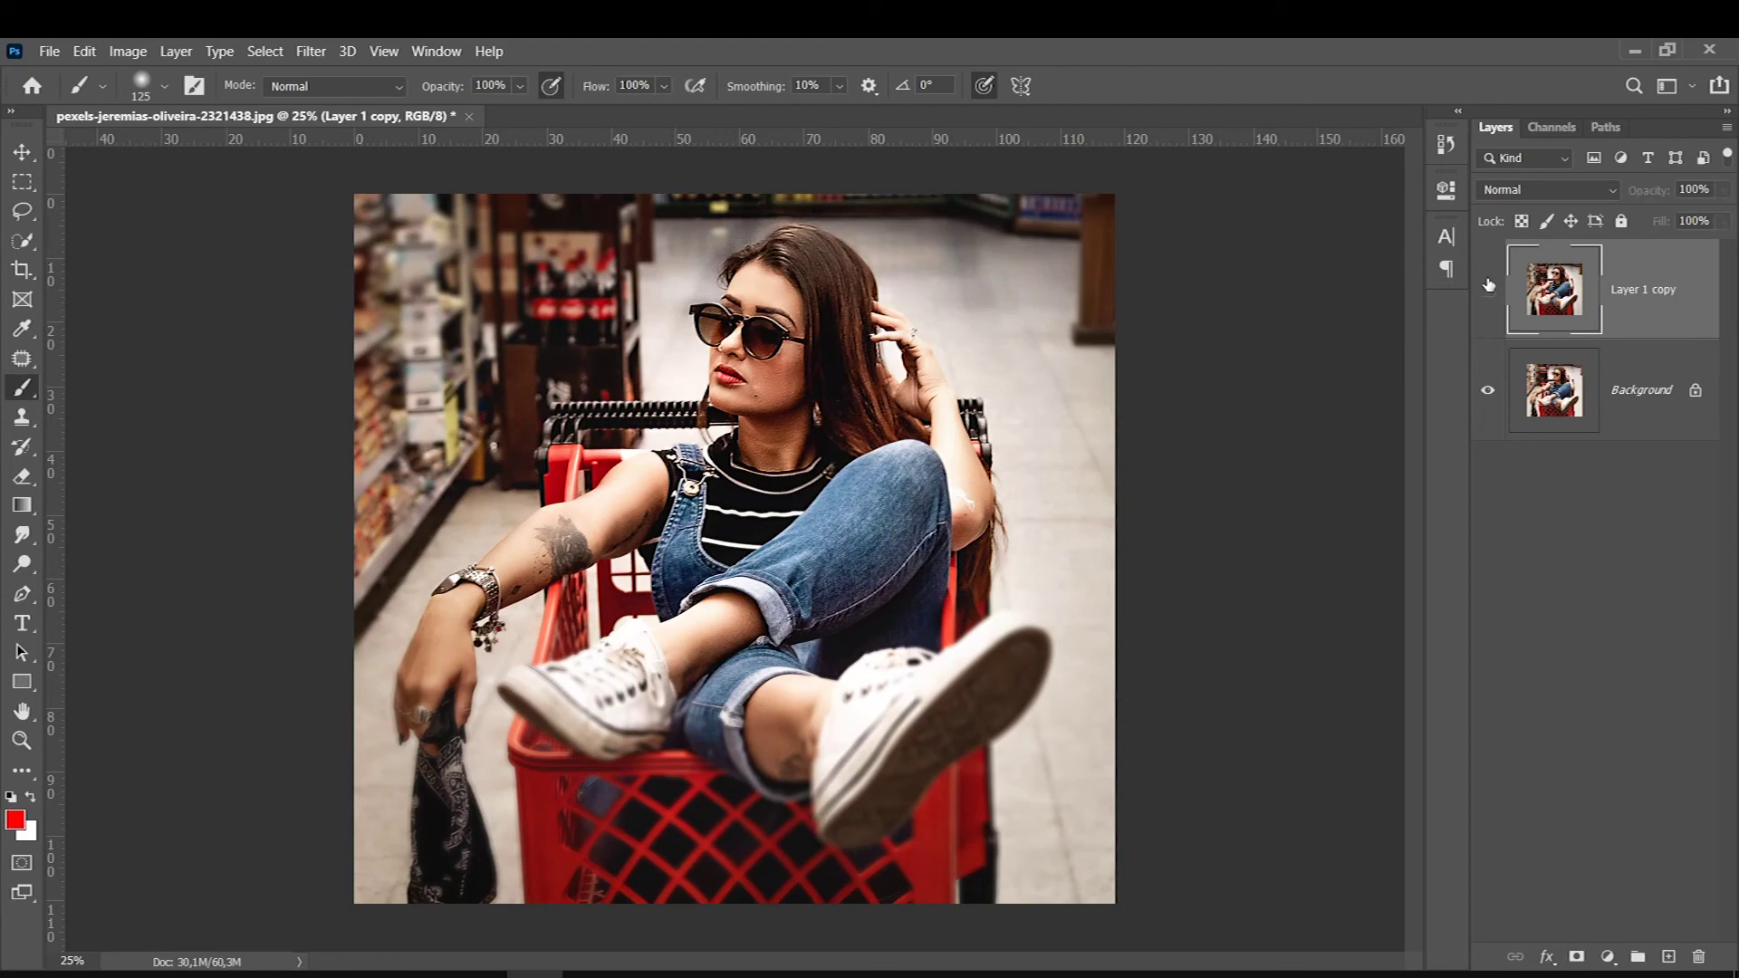
{"action": "left_click", "coordinate": [1488, 286]}
{"action": "left_click", "coordinate": [1487, 286]}
{"action": "left_click", "coordinate": [1487, 286]}
{"action": "left_click", "coordinate": [1488, 286]}
{"action": "key", "text": "ctrl+plus"}
{"action": "left_click", "coordinate": [1486, 290]}
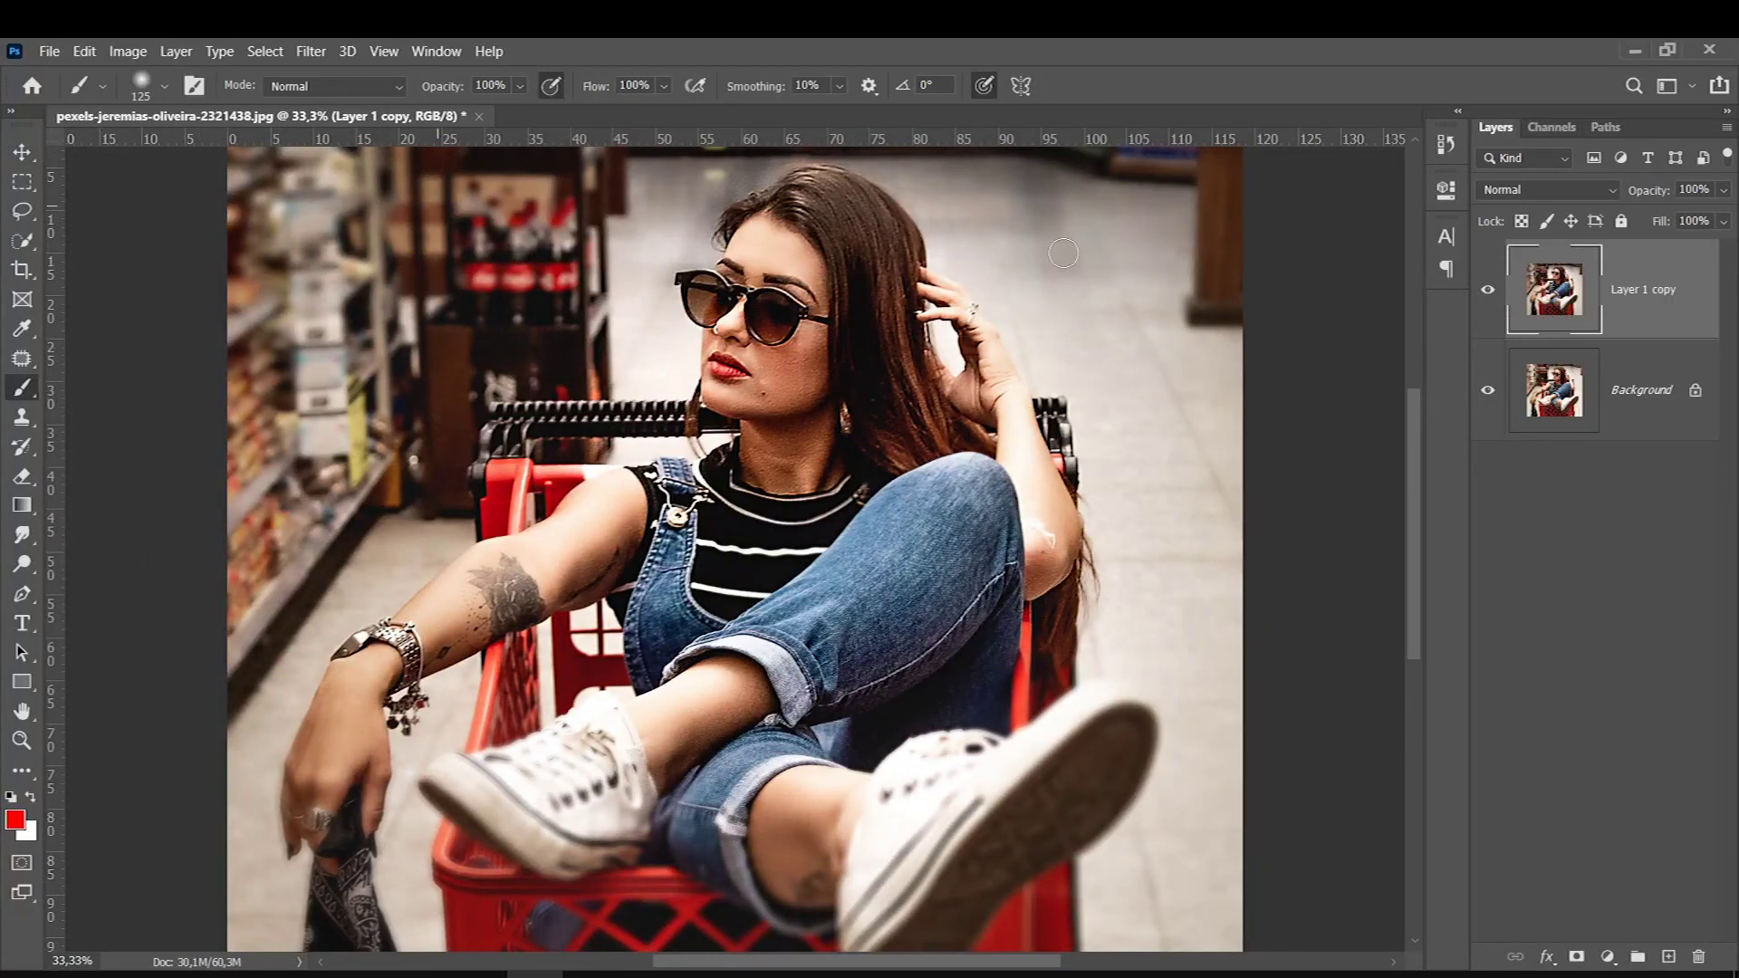
{"action": "left_click", "coordinate": [1484, 292]}
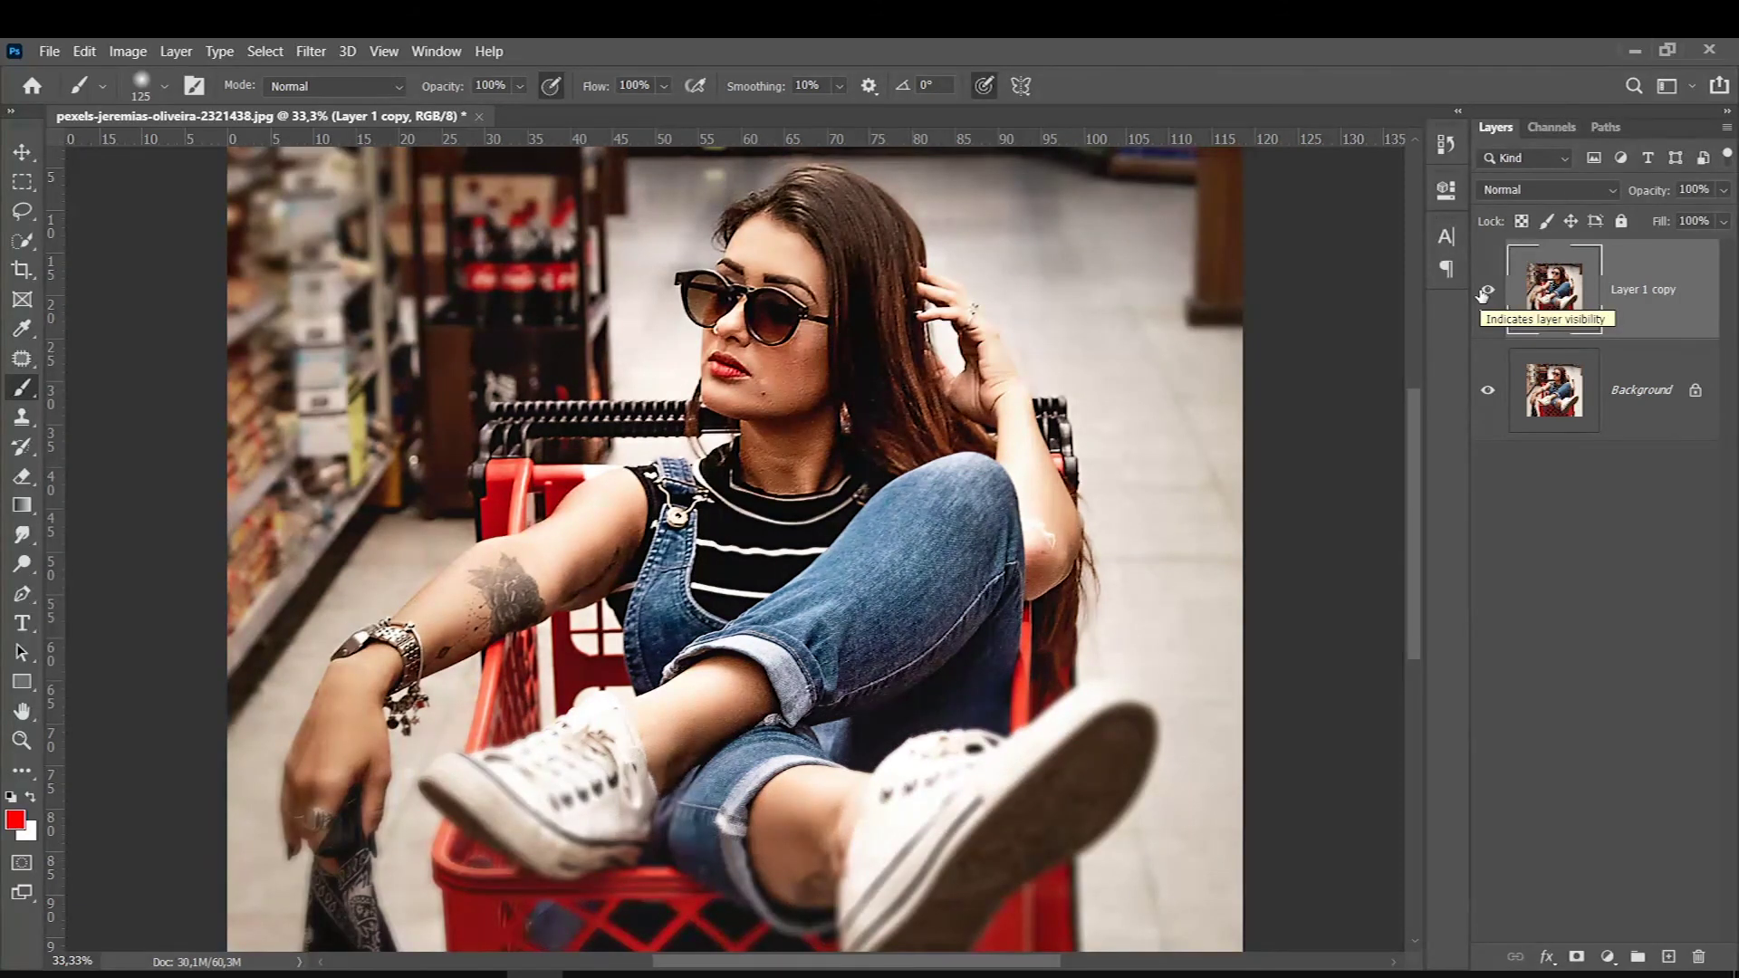
{"action": "left_click", "coordinate": [1484, 292]}
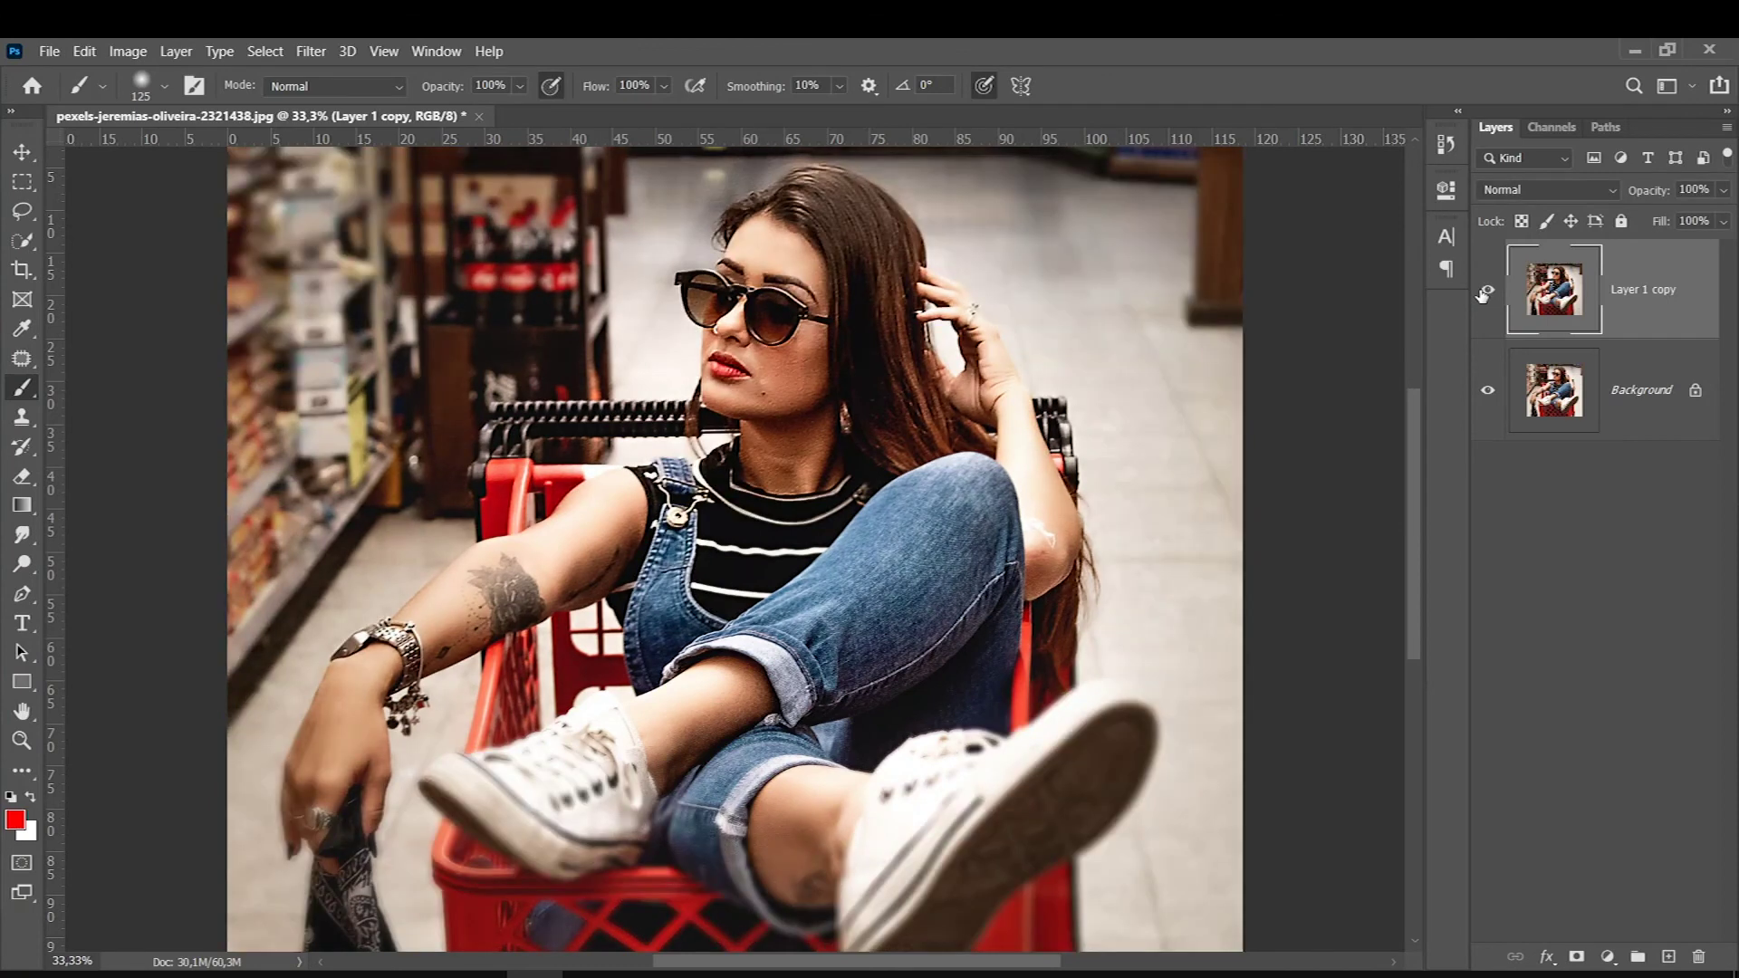
{"action": "left_click", "coordinate": [1484, 291]}
{"action": "left_click", "coordinate": [1485, 292]}
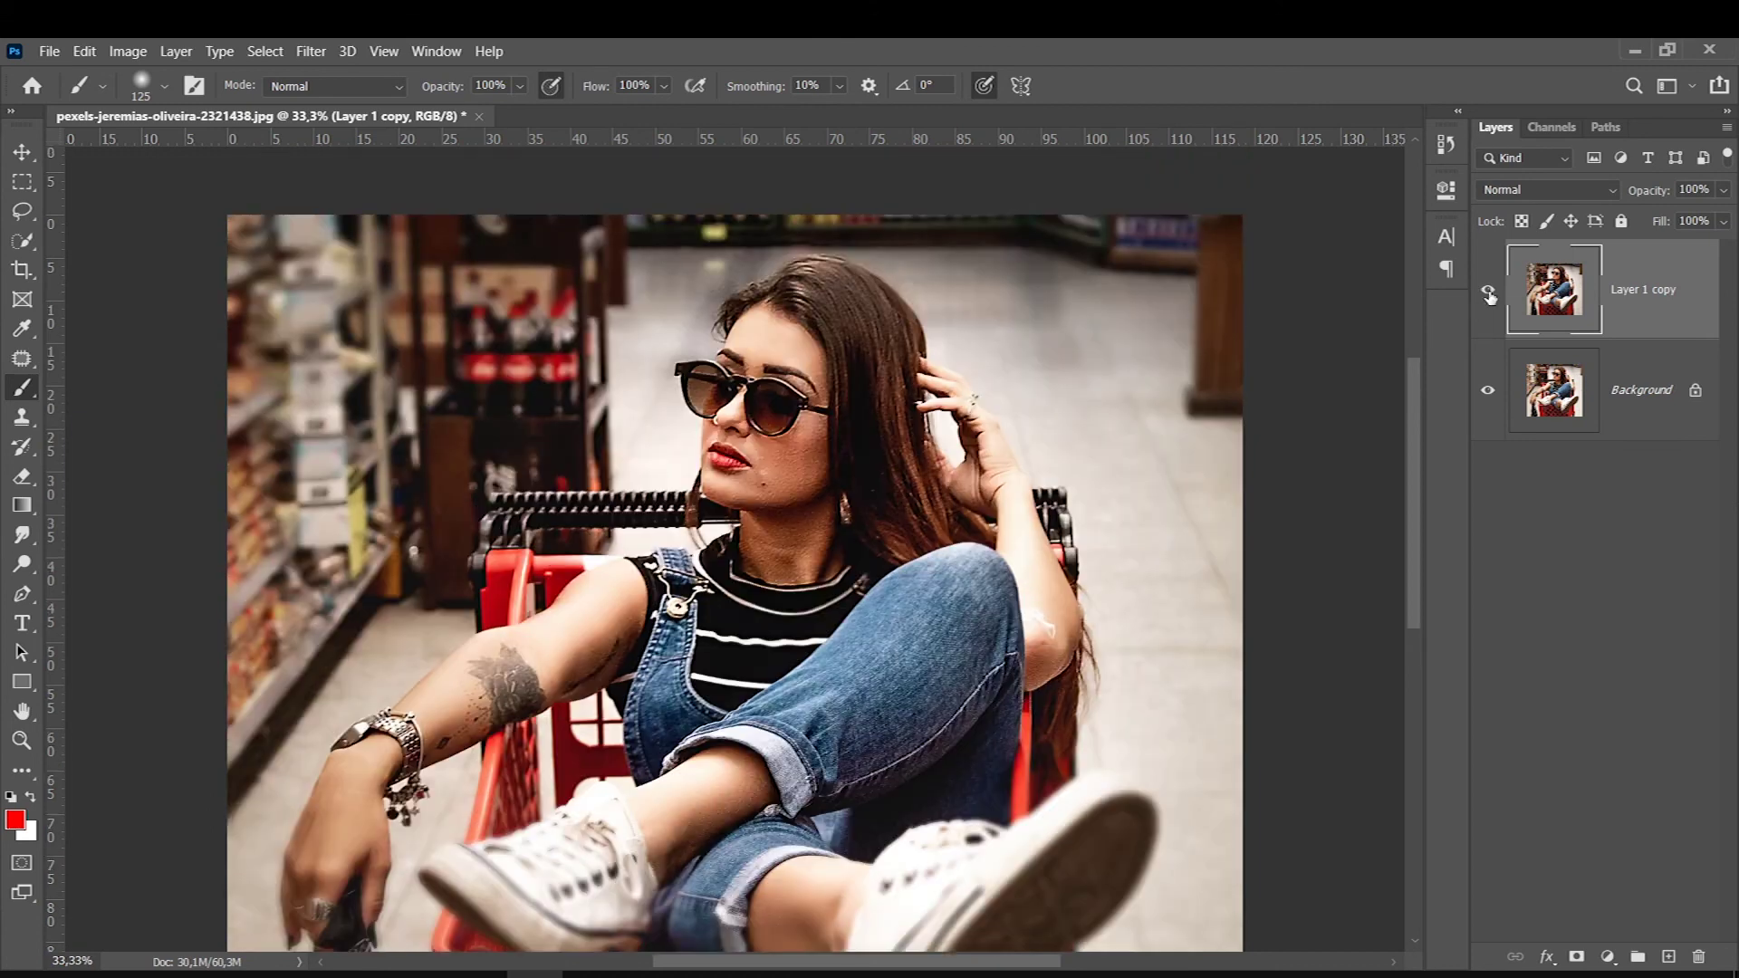
{"action": "left_click", "coordinate": [1486, 292]}
{"action": "left_click", "coordinate": [1488, 293]}
{"action": "left_click_drag", "start_coordinate": [1409, 359], "coordinate": [1409, 387]}
{"action": "left_click", "coordinate": [1488, 293]}
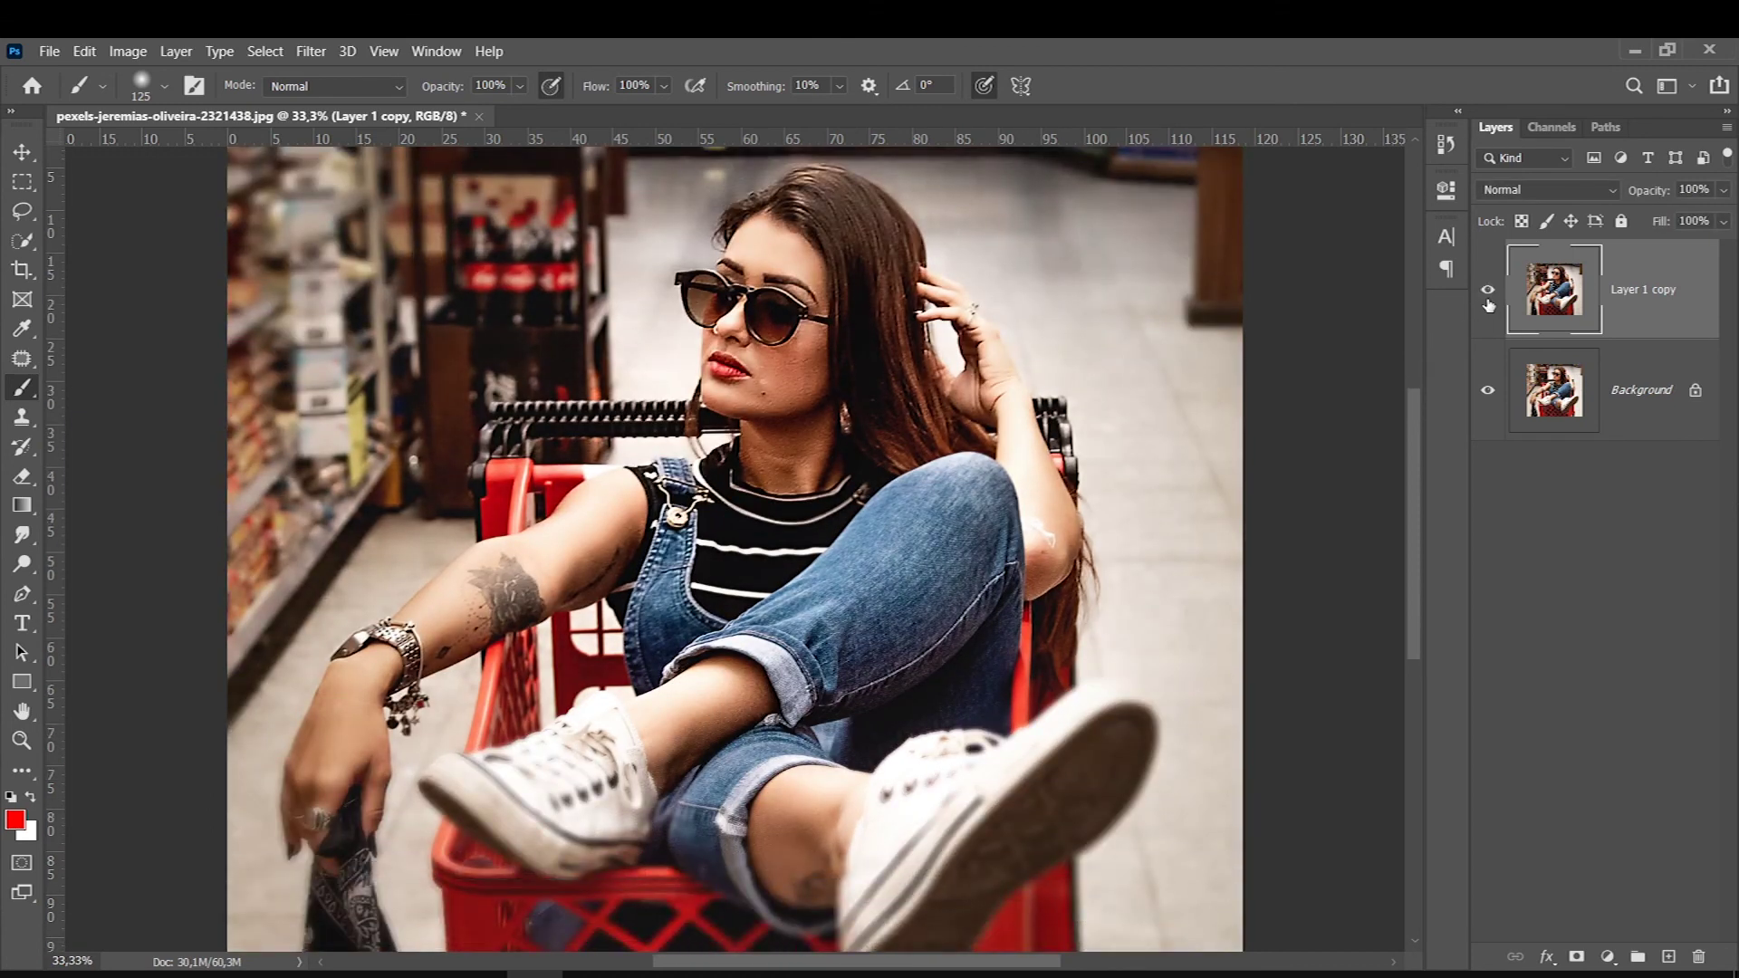
{"action": "left_click", "coordinate": [1487, 299]}
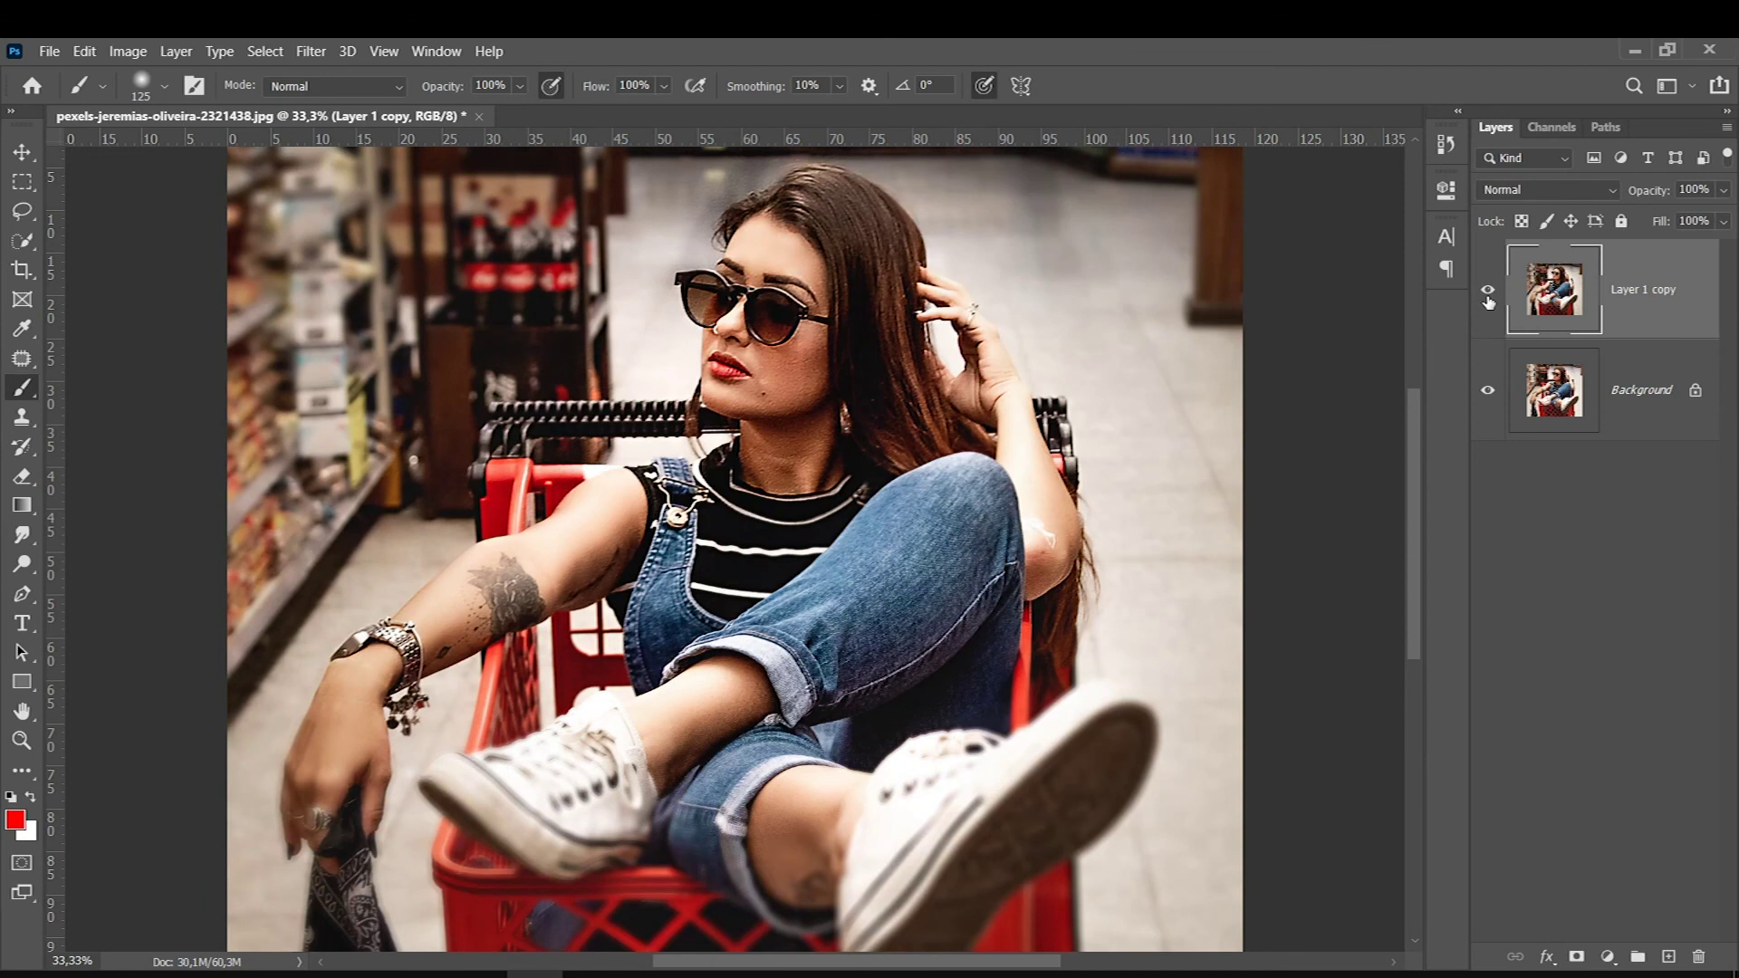